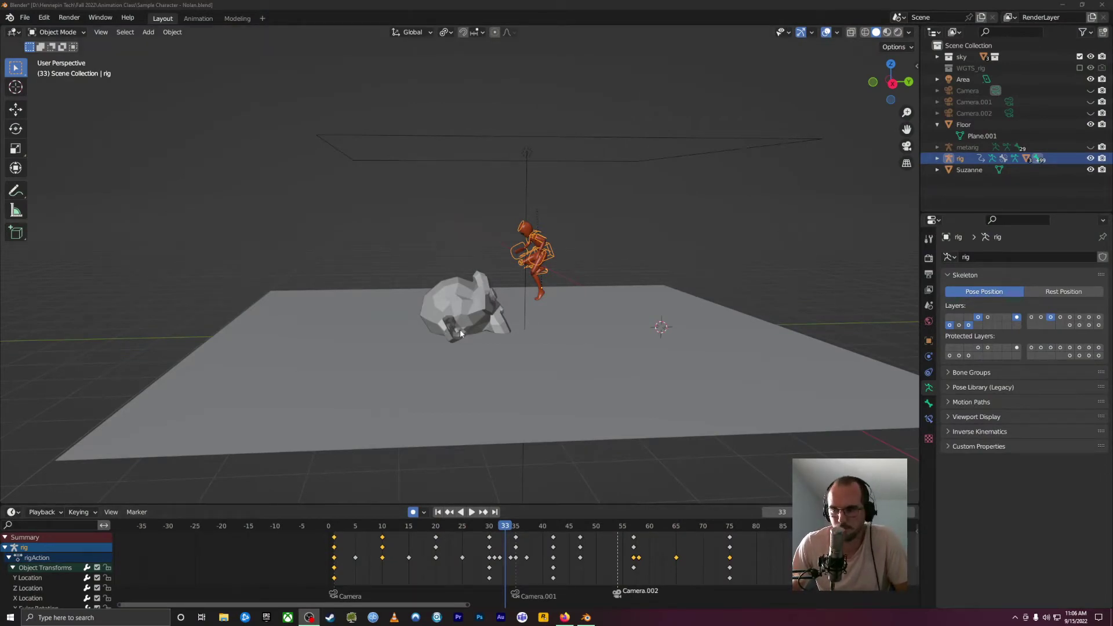
- Play back the animation from frame 1 in the perspective view and stop at frame 30
{"action": "left_click", "coordinate": [342, 525]}
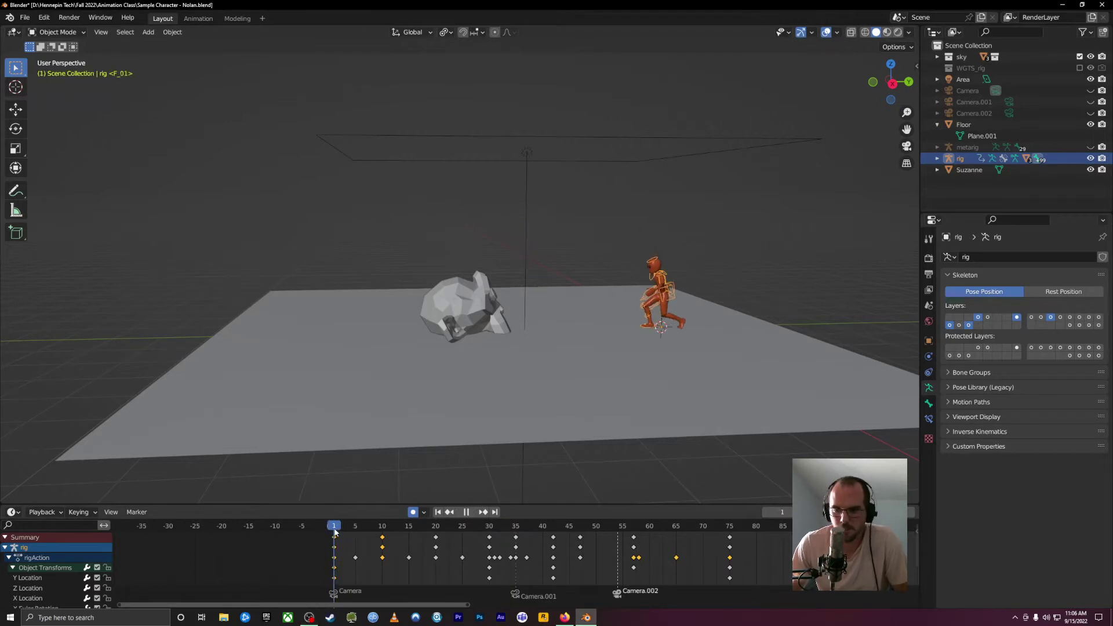
{"action": "key", "text": "space"}
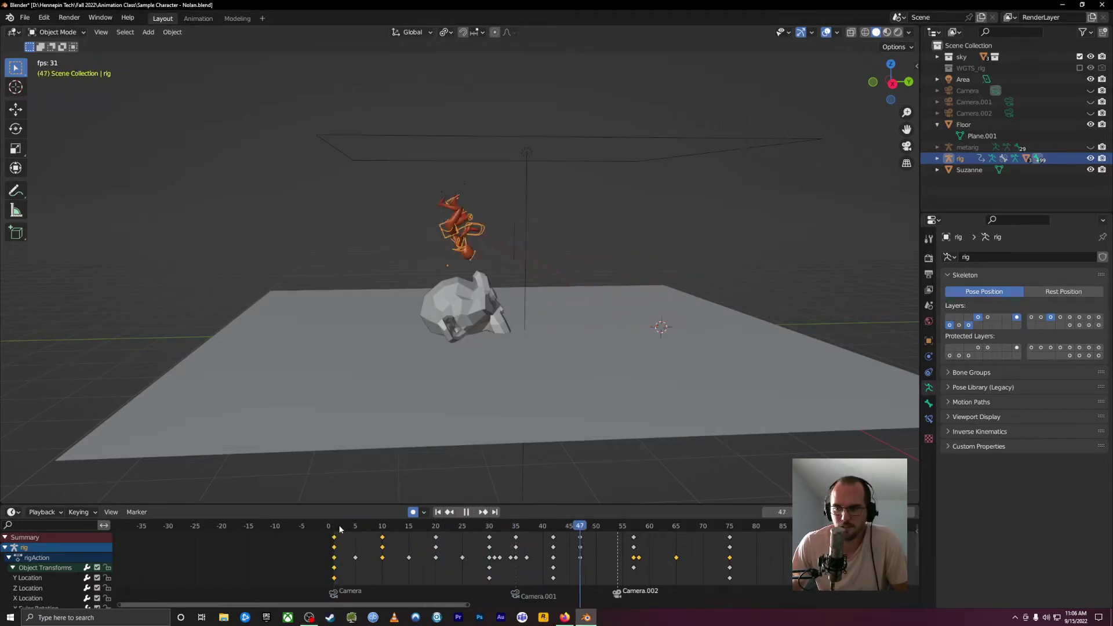
{"action": "left_click", "coordinate": [381, 526]}
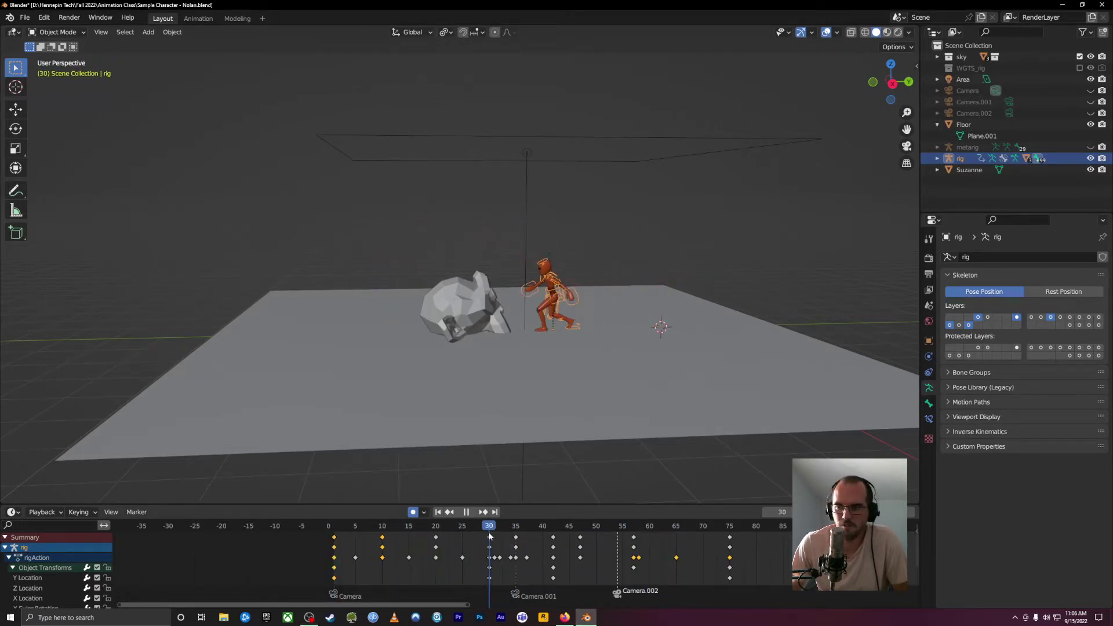
{"action": "key", "text": "space"}
- Review the animation through the scene cameras from the start and stop at frame 62
{"action": "left_click", "coordinate": [906, 146]}
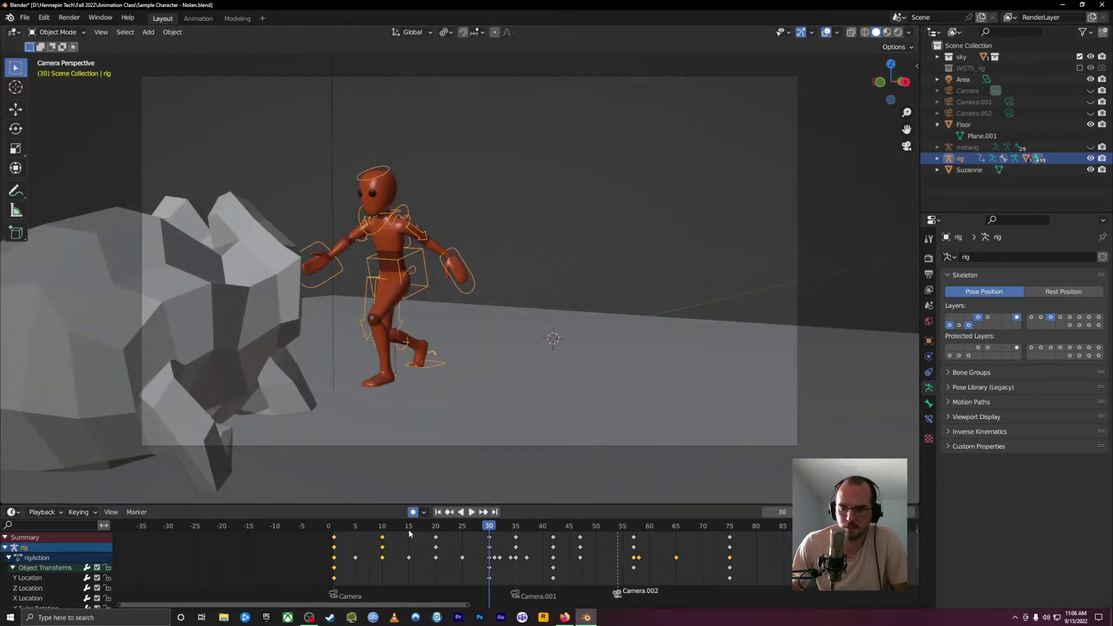
{"action": "left_click", "coordinate": [354, 526]}
{"action": "key", "text": "space"}
{"action": "mouse_move", "coordinate": [419, 530]}
{"action": "left_mouse_down"}
{"action": "mouse_move", "coordinate": [535, 544]}
{"action": "mouse_move", "coordinate": [712, 540]}
{"action": "mouse_move", "coordinate": [321, 562]}
{"action": "mouse_move", "coordinate": [520, 579]}
{"action": "mouse_move", "coordinate": [660, 576]}
{"action": "left_mouse_up"}
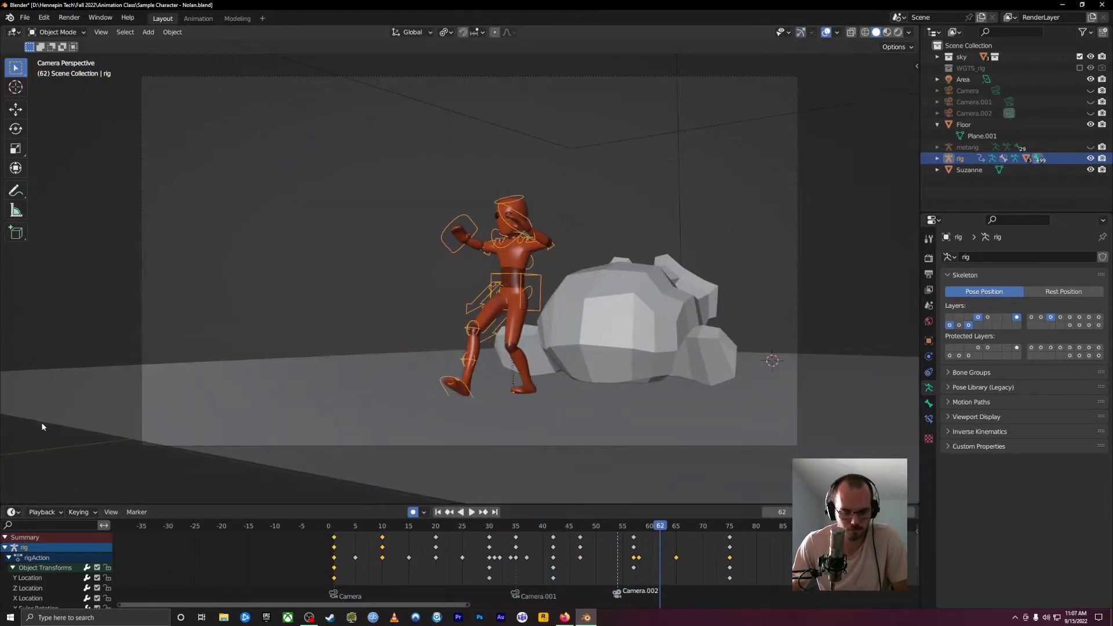
- Show all of the rig's armature layers, and switch the skeleton to Rest Position and back to Pose Position
{"action": "key", "text": "ctrl+grave"}
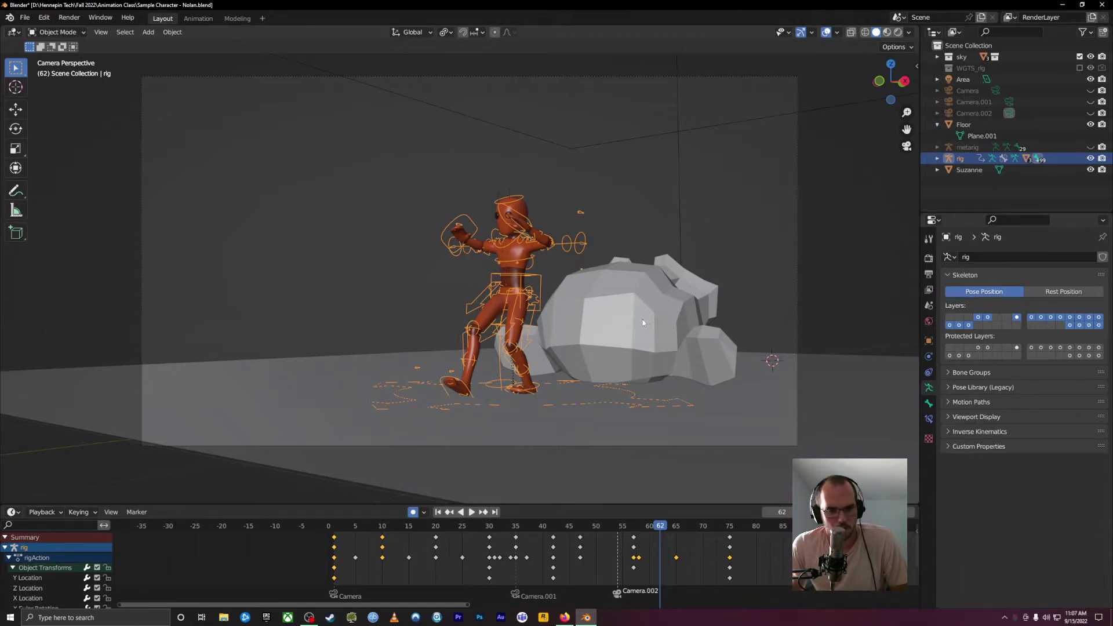
{"action": "middle_click_drag", "start_coordinate": [623, 317], "coordinate": [889, 312]}
{"action": "left_click", "coordinate": [928, 373]}
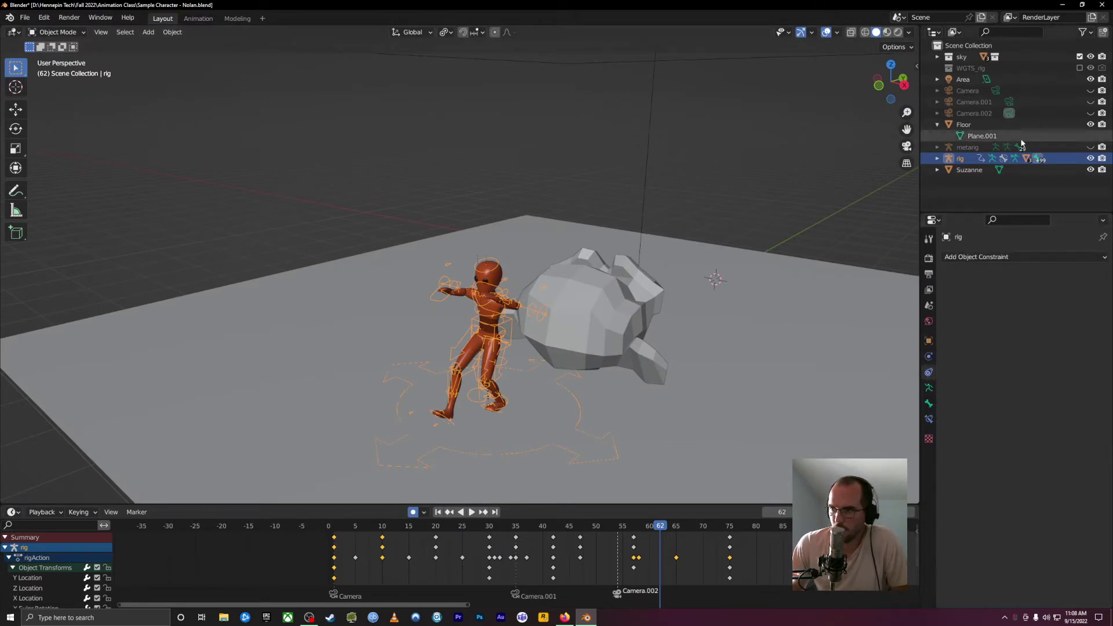
{"action": "left_click", "coordinate": [927, 387]}
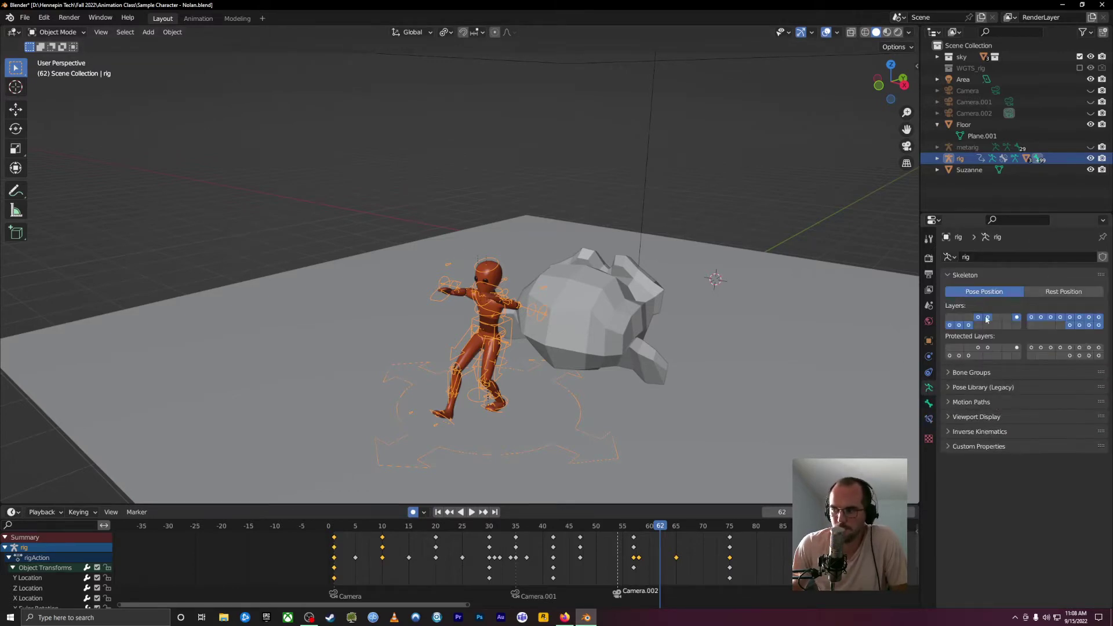
{"action": "left_click", "coordinate": [1065, 292]}
{"action": "left_click", "coordinate": [984, 291]}
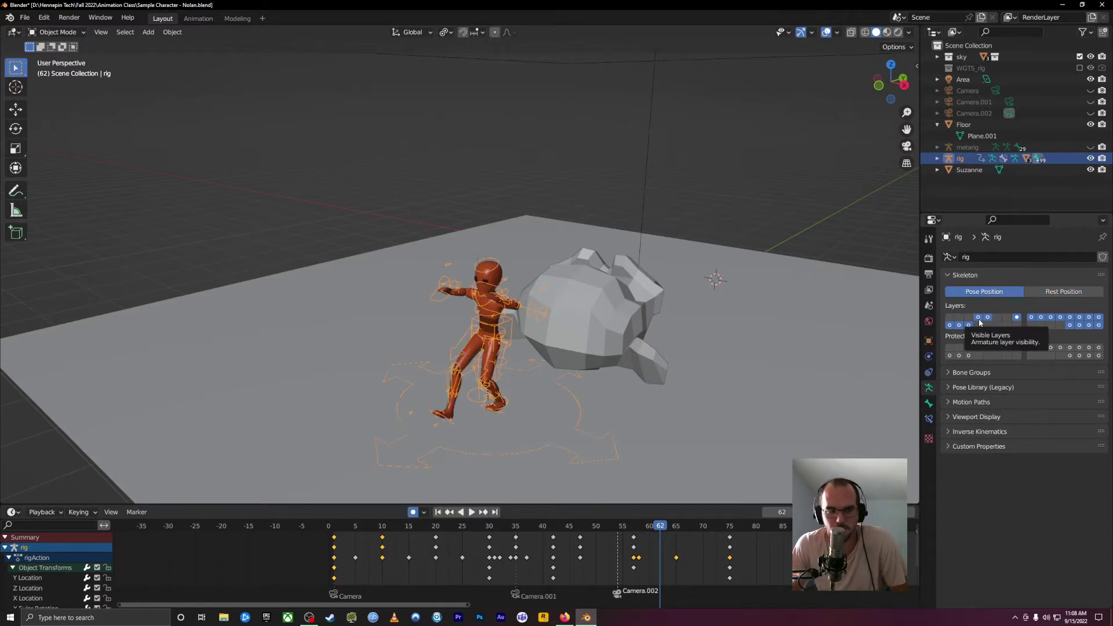
- Enter Pose Mode on the rig and inspect the left arm's forearm_fk.L and MCH-hand_ik.parent.L bones
{"action": "middle_click_drag", "start_coordinate": [380, 387], "coordinate": [432, 366]}
{"action": "scroll", "coordinate": [588, 347], "scroll_direction": "up", "scroll_amount": 3}
{"action": "middle_click_drag", "start_coordinate": [589, 347], "coordinate": [547, 304]}
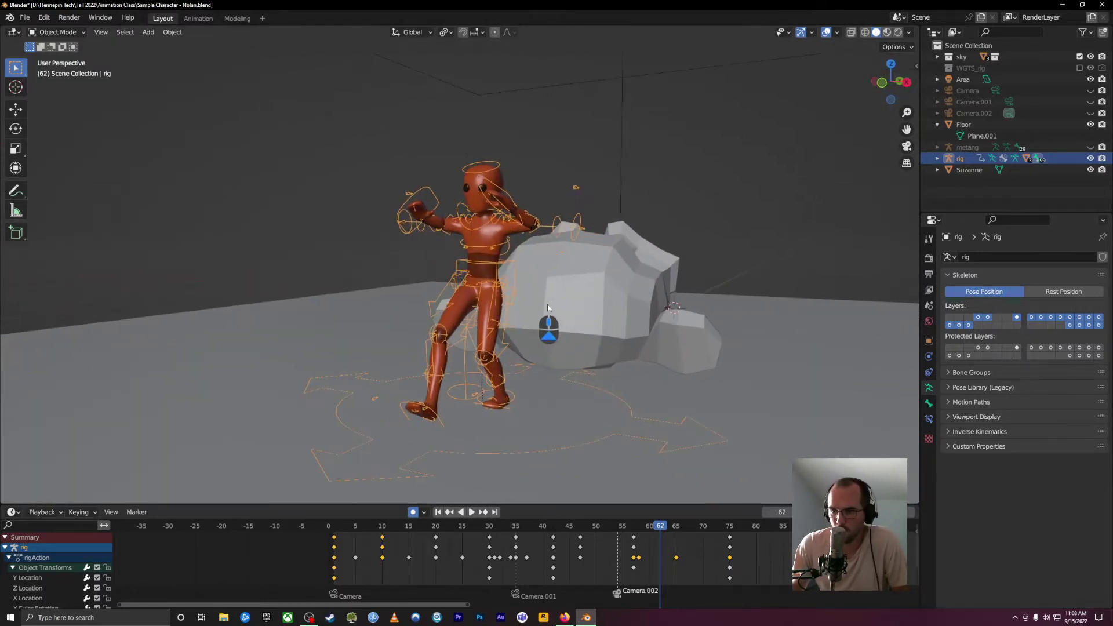
{"action": "left_click", "coordinate": [57, 32]}
{"action": "left_click", "coordinate": [69, 68]}
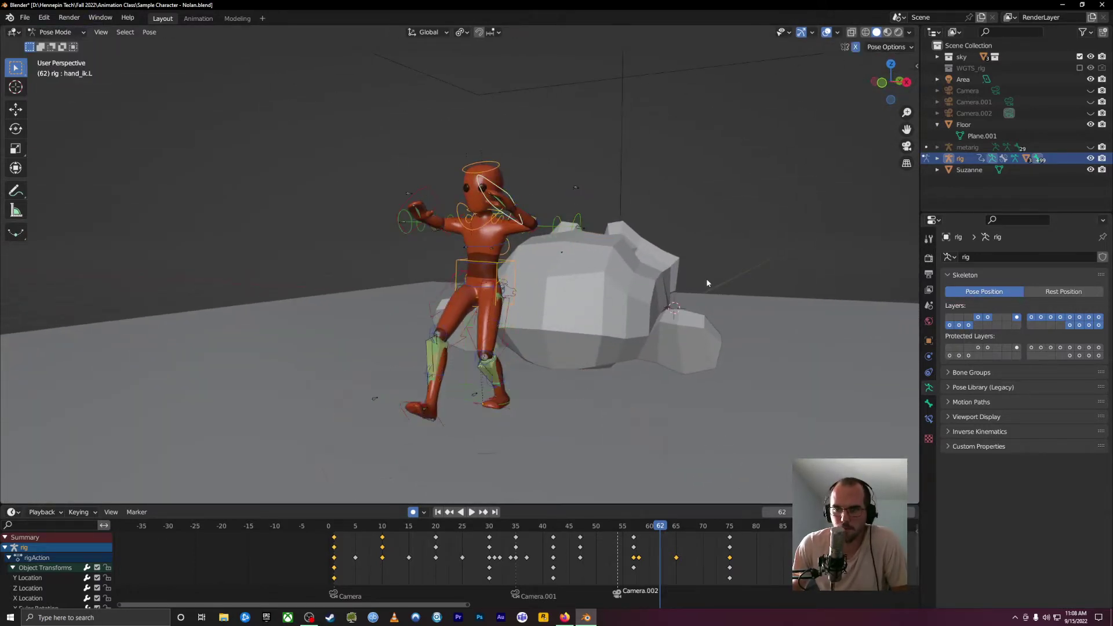
{"action": "middle_click_drag", "start_coordinate": [705, 278], "coordinate": [686, 273]}
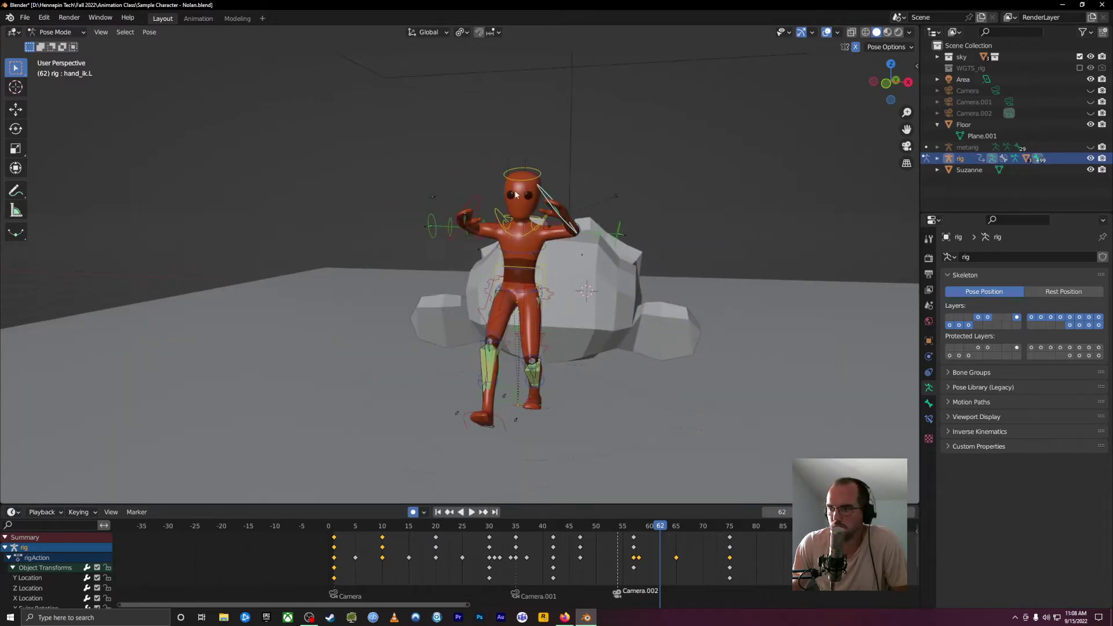
{"action": "left_click", "coordinate": [600, 234]}
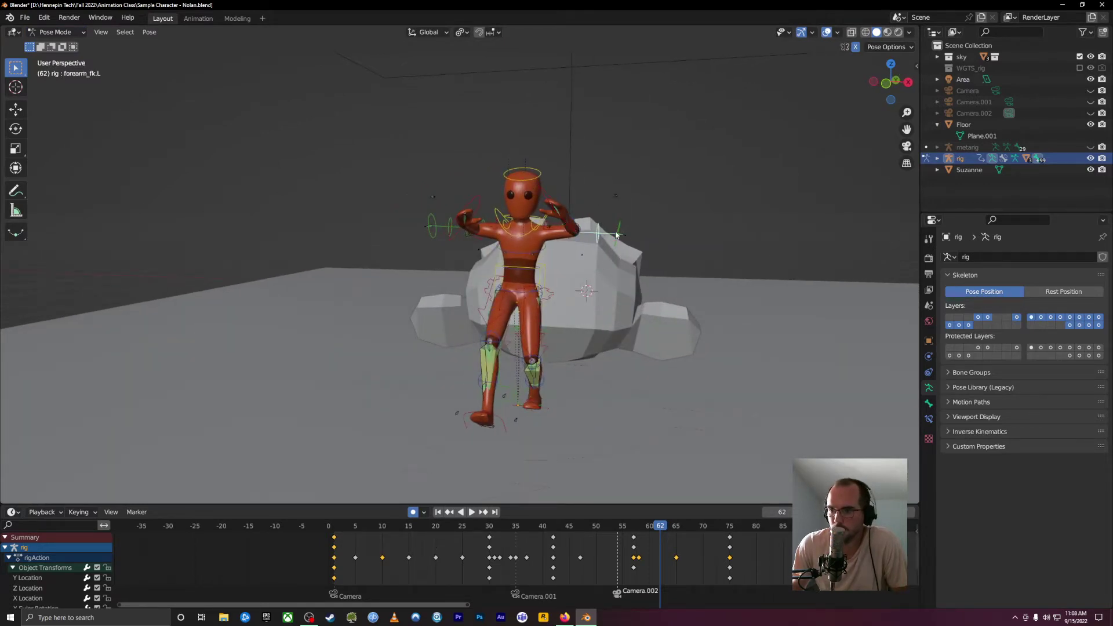
{"action": "left_click", "coordinate": [615, 196]}
{"action": "middle_click_drag", "start_coordinate": [666, 247], "coordinate": [1055, 333]}
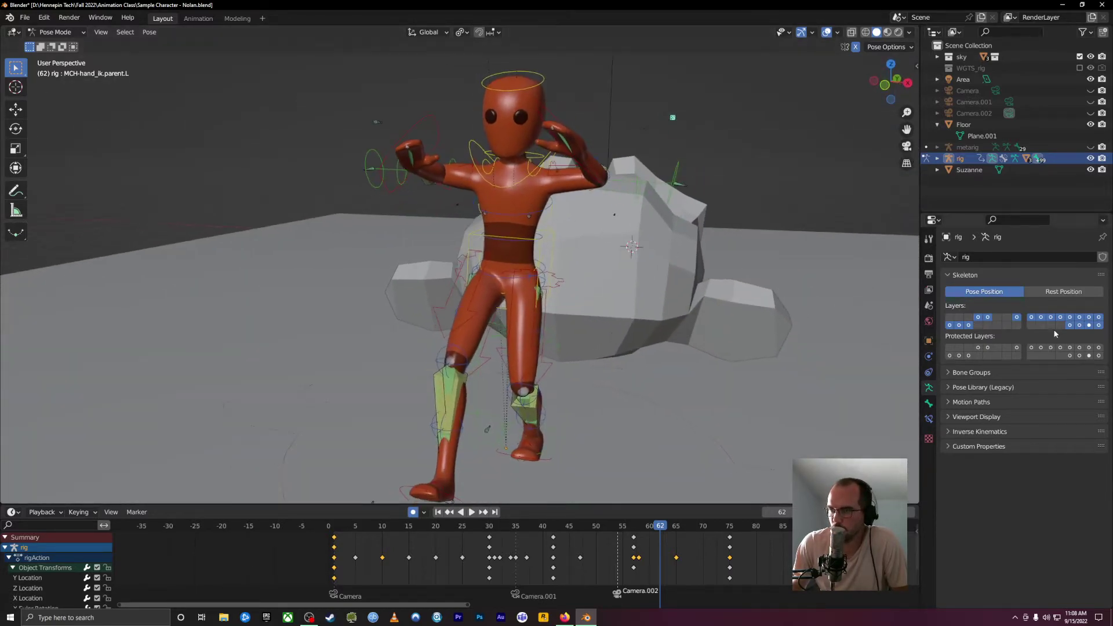
- Isolate armature layer 4 and next layer 8 alone, and return the rig to Object Mode
{"action": "left_click", "coordinate": [979, 318]}
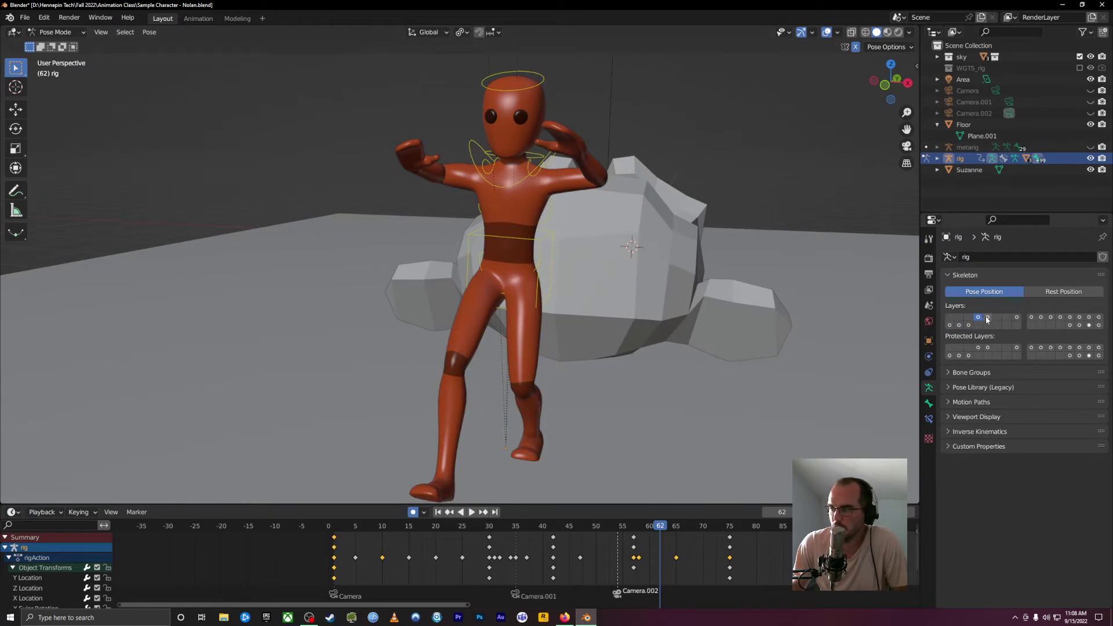
{"action": "left_click", "coordinate": [1016, 318]}
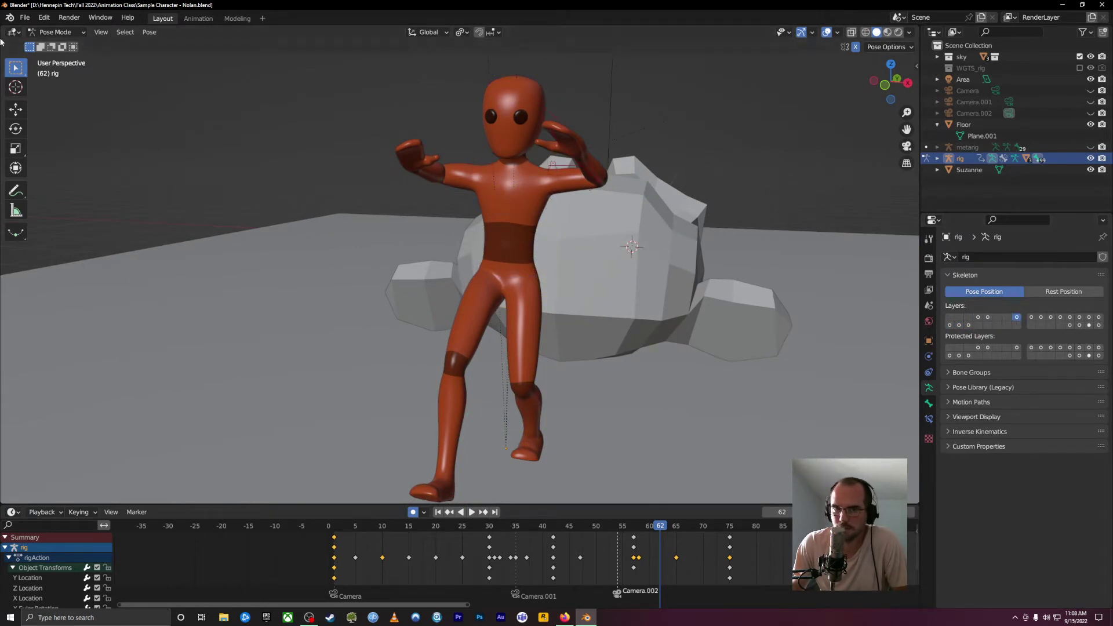
{"action": "left_click", "coordinate": [55, 31]}
{"action": "left_click", "coordinate": [53, 45]}
{"action": "middle_click_drag", "start_coordinate": [649, 250], "coordinate": [623, 270]}
{"action": "middle_click_drag", "start_coordinate": [805, 293], "coordinate": [795, 310]}
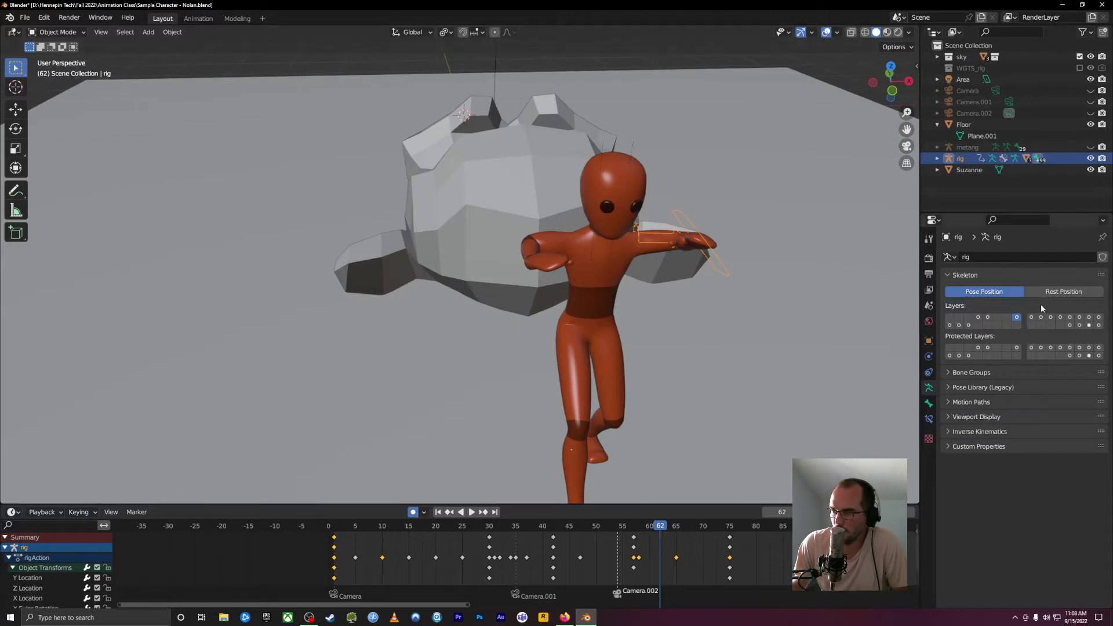
- Test armature layer 5 and hide it again, and show layers 4 and 17 in addition to layer 8
{"action": "left_click", "coordinate": [988, 317]}
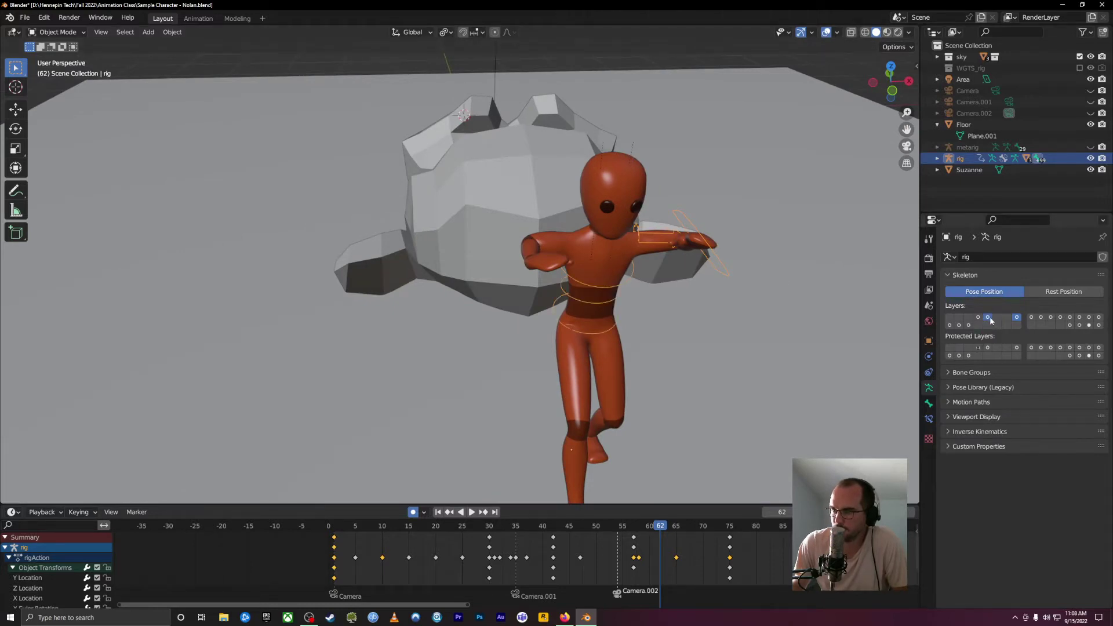
{"action": "left_click", "coordinate": [990, 318], "text": "shift"}
{"action": "left_click", "coordinate": [977, 318], "text": "shift"}
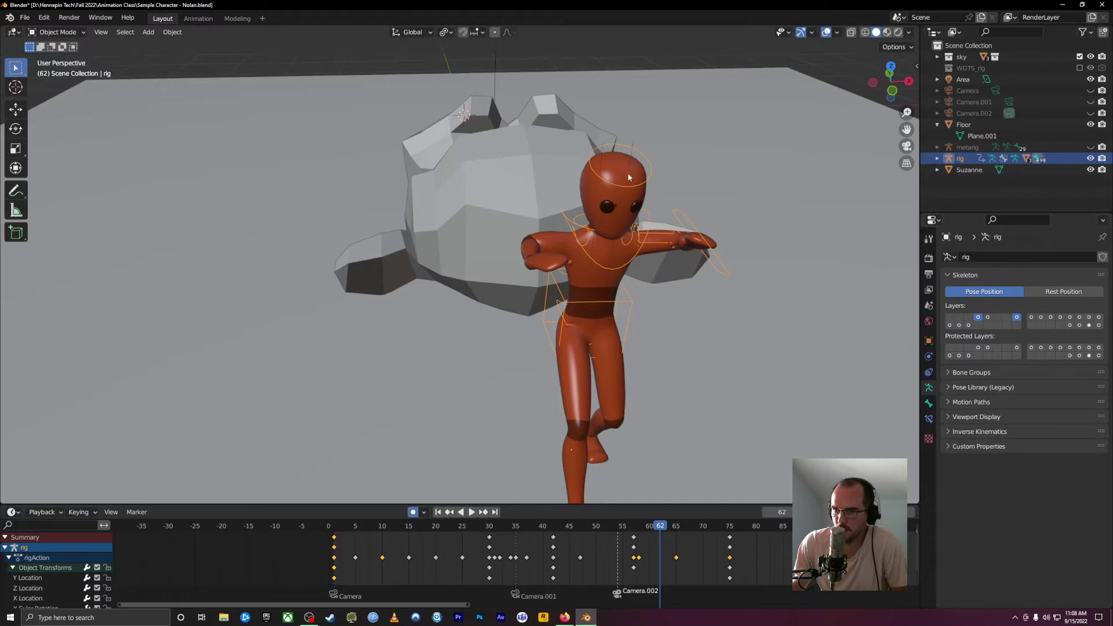
{"action": "left_click", "coordinate": [949, 325], "text": "shift"}
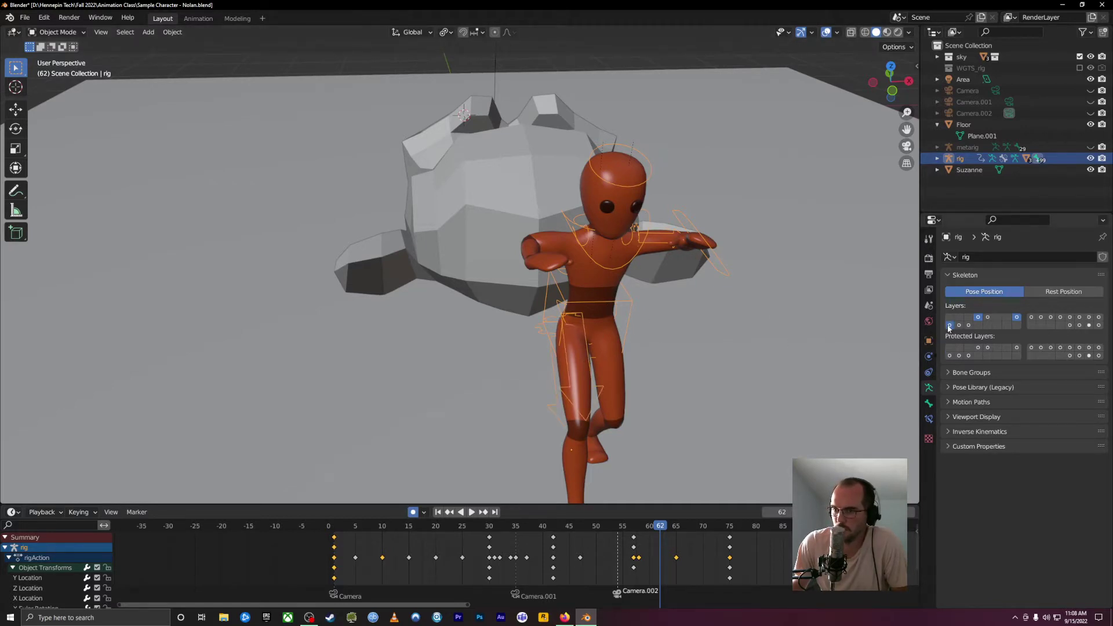
- Add armature layers 19 and 10 to the visible ones, testing layer 18 but leaving it hidden
{"action": "middle_click_drag", "start_coordinate": [753, 441], "coordinate": [701, 353]}
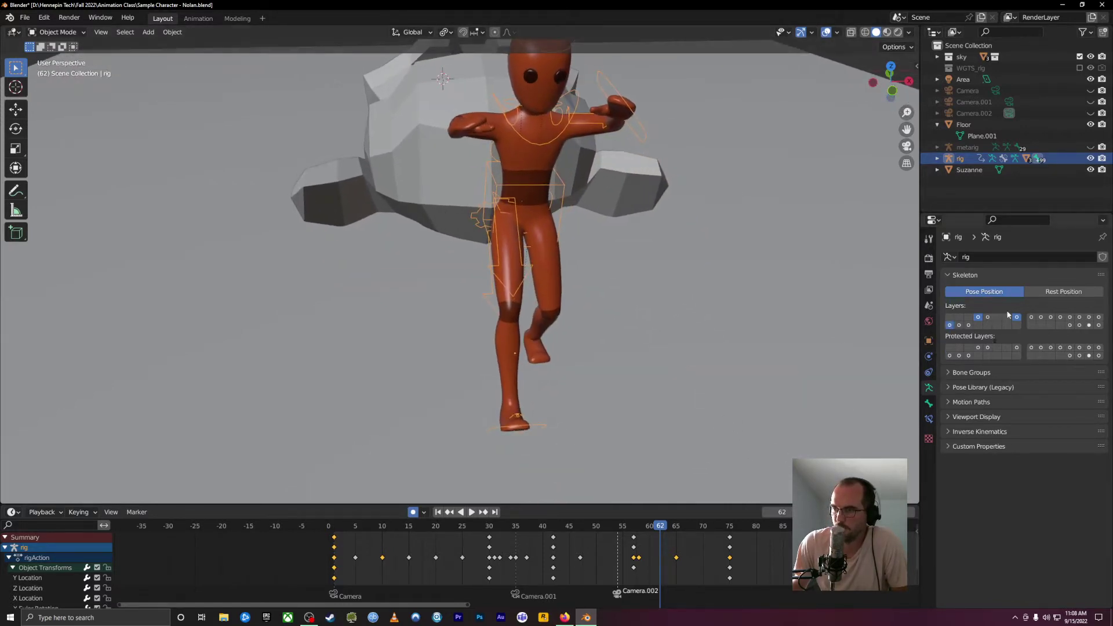
{"action": "left_click", "coordinate": [959, 325], "text": "shift"}
{"action": "left_click", "coordinate": [967, 325], "text": "shift"}
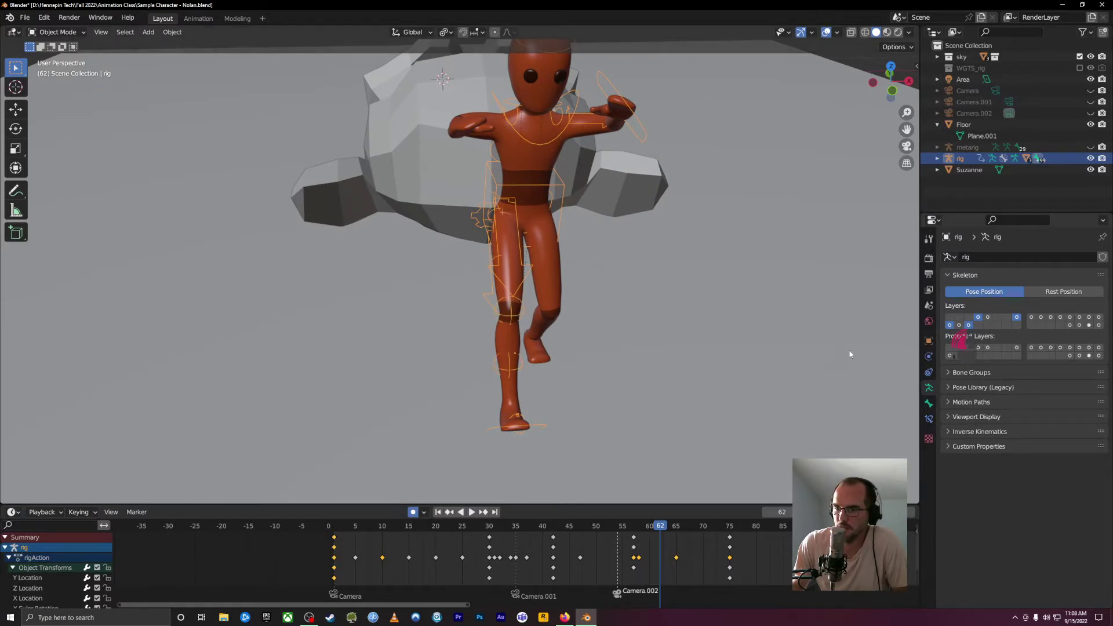
{"action": "middle_click_drag", "start_coordinate": [850, 354], "coordinate": [762, 367]}
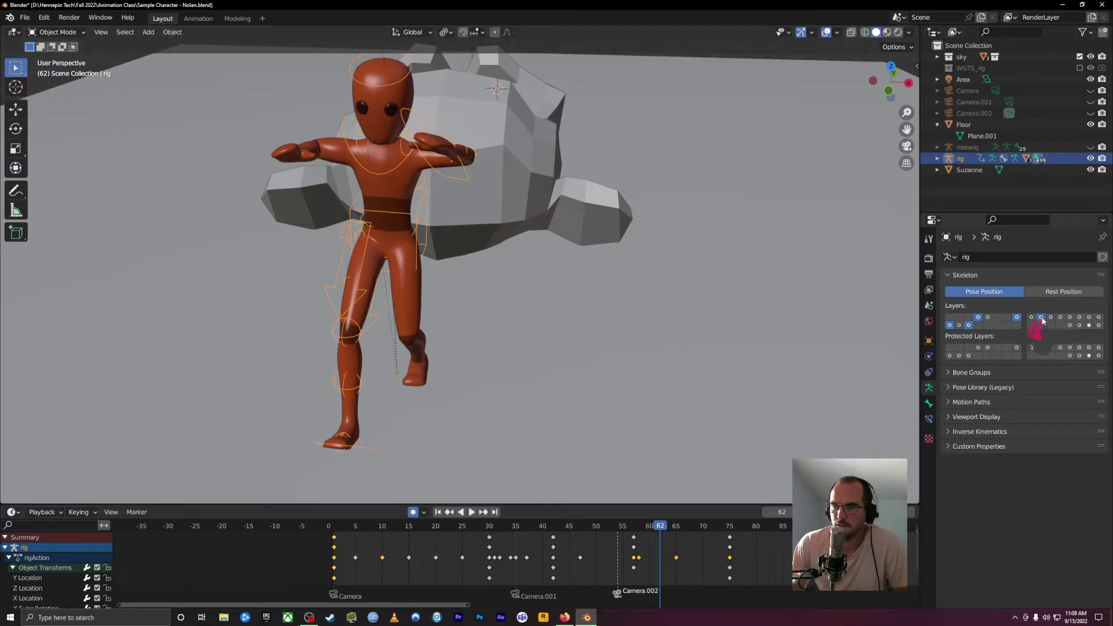
{"action": "middle_click_drag", "start_coordinate": [721, 256], "coordinate": [691, 271]}
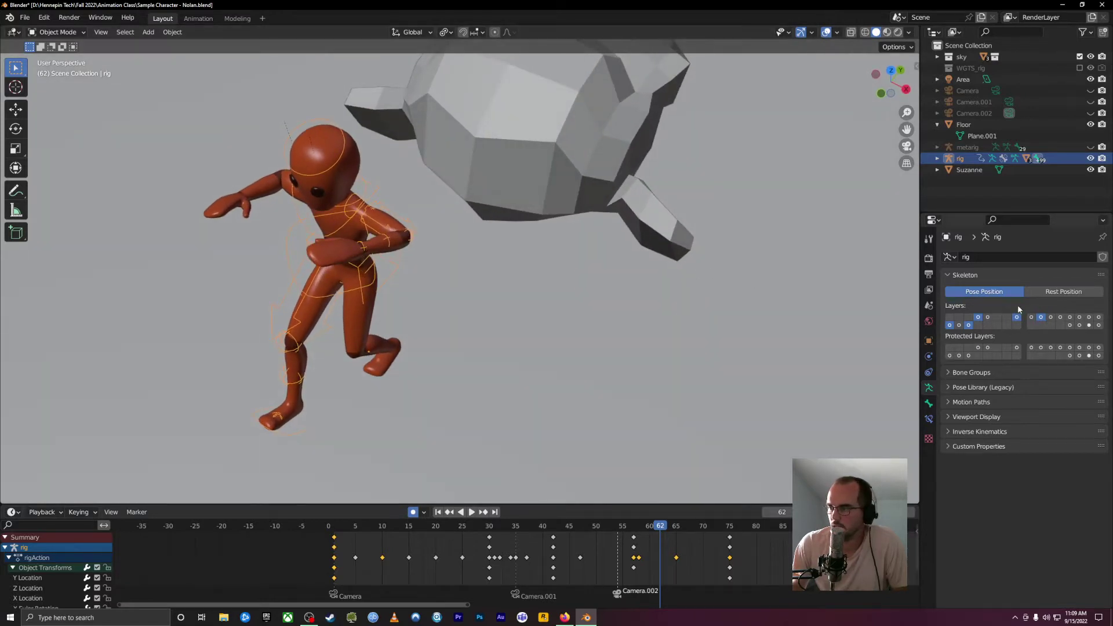
- Show armature layers 13, 14 and 16 as well, testing layers 12 and 15 but leaving them hidden
{"action": "left_click", "coordinate": [1060, 317], "text": "shift"}
{"action": "left_click", "coordinate": [1060, 318], "text": "shift"}
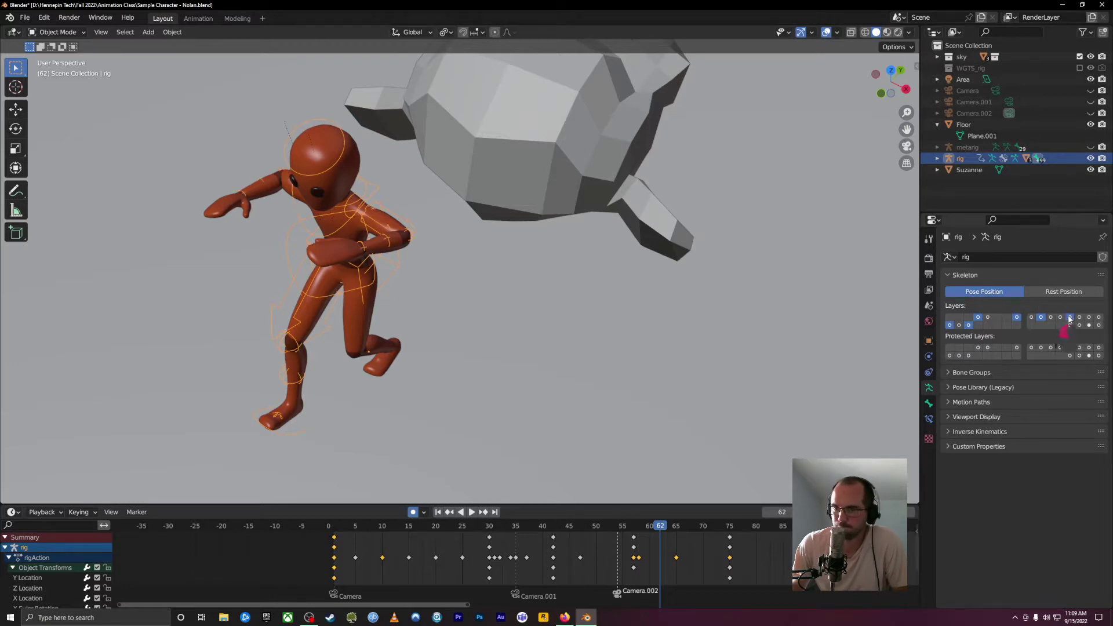
{"action": "left_click", "coordinate": [1070, 318], "text": "shift"}
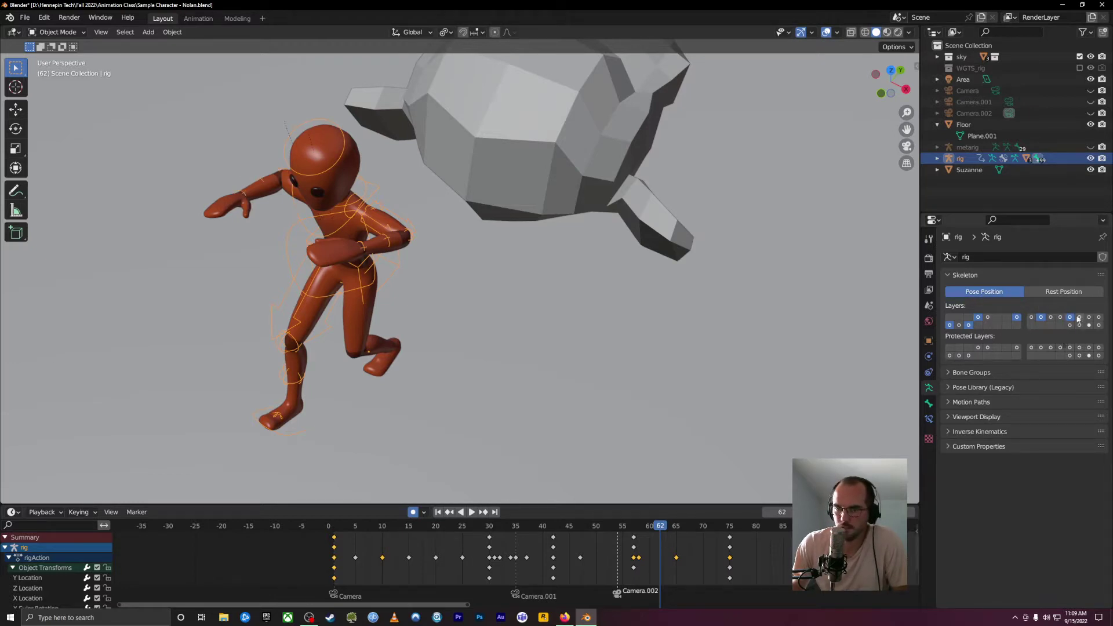
{"action": "left_click", "coordinate": [1079, 318], "text": "shift"}
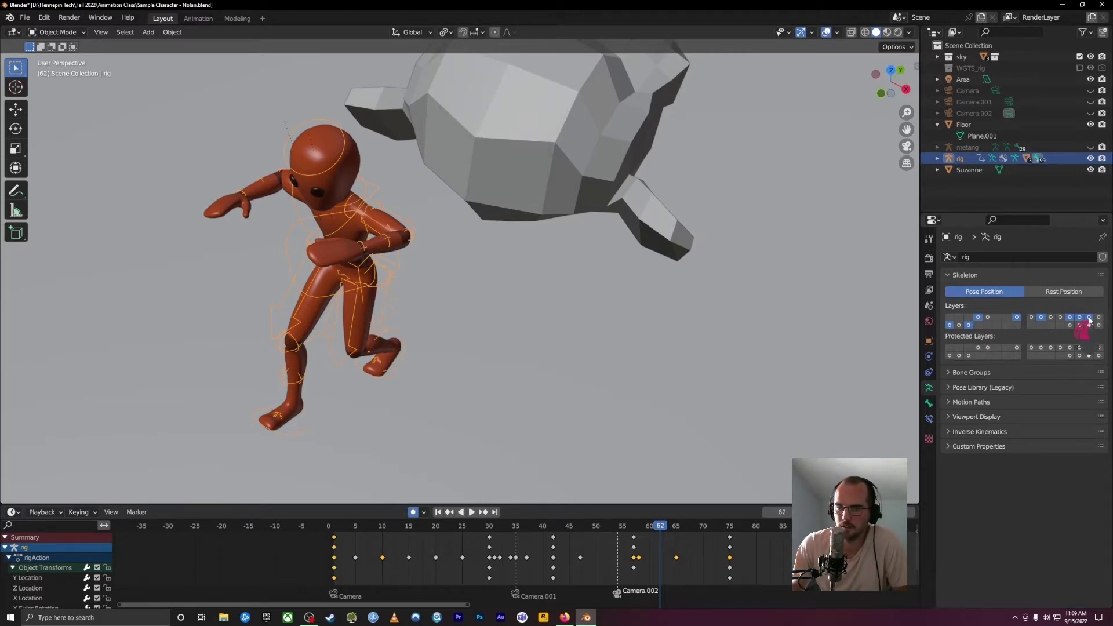
{"action": "left_click", "coordinate": [1098, 318], "text": "shift"}
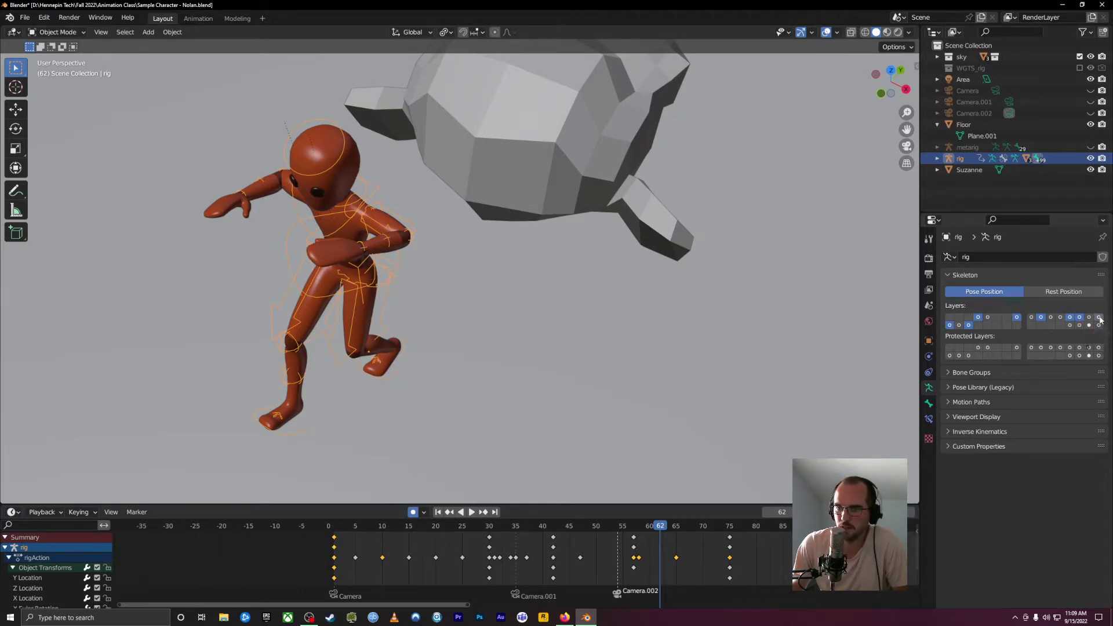
- Show armature layers 29 and 32 too, testing layers 30 and 31 but leaving them hidden
{"action": "left_click", "coordinate": [1069, 325], "text": "shift"}
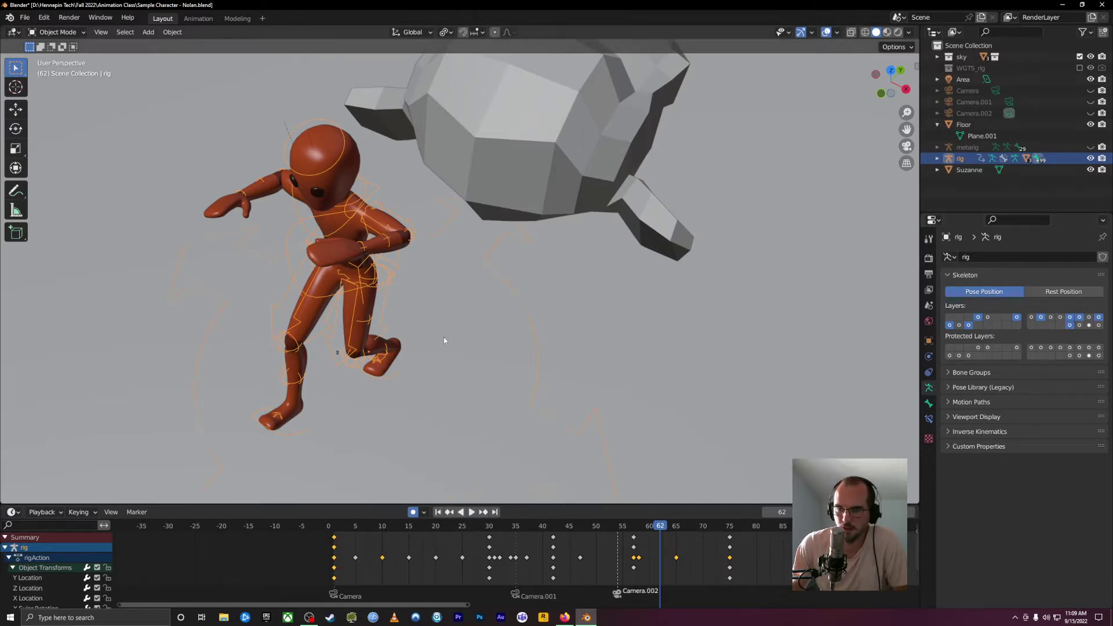
{"action": "left_click", "coordinate": [1079, 325], "text": "shift"}
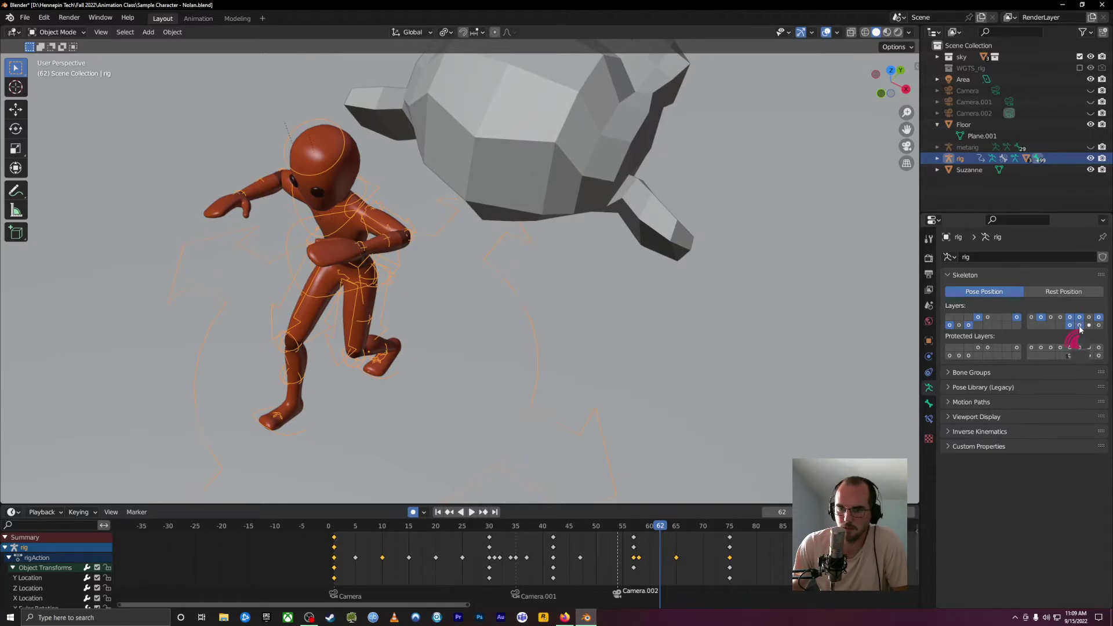
{"action": "left_click", "coordinate": [1079, 326]}
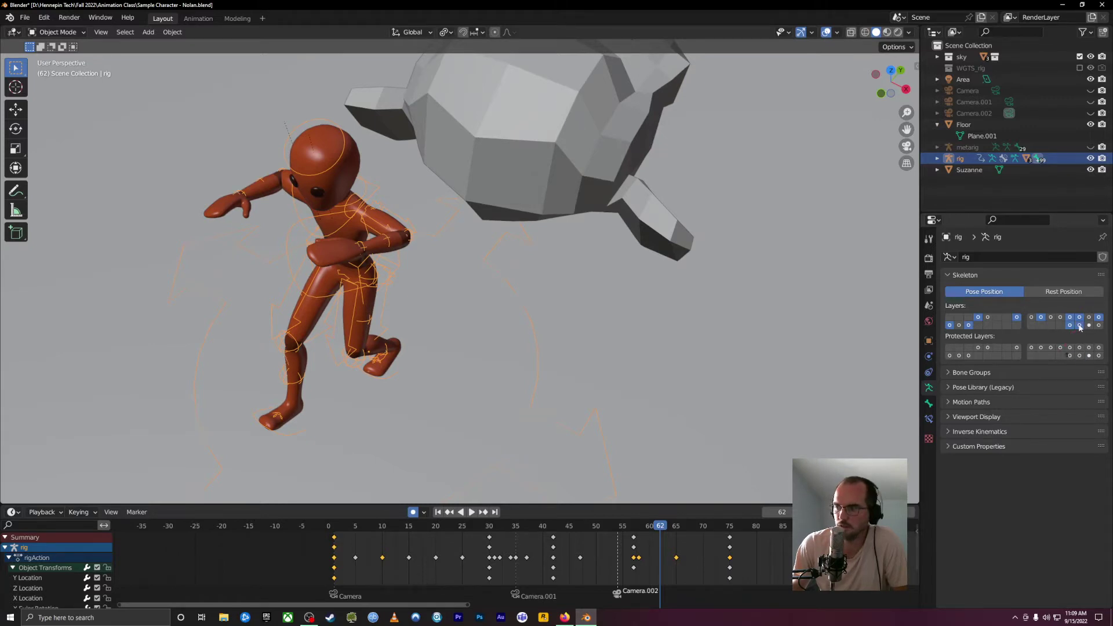
{"action": "left_click", "coordinate": [1089, 328], "text": "shift"}
{"action": "left_click", "coordinate": [1088, 328], "text": "shift"}
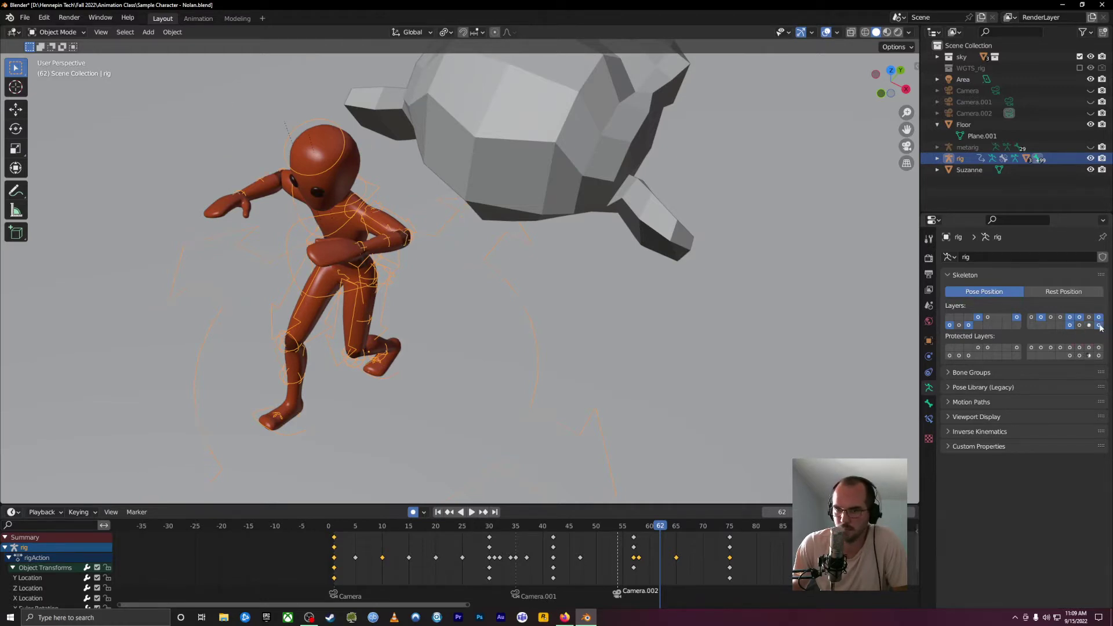
{"action": "left_click", "coordinate": [1099, 326], "text": "shift"}
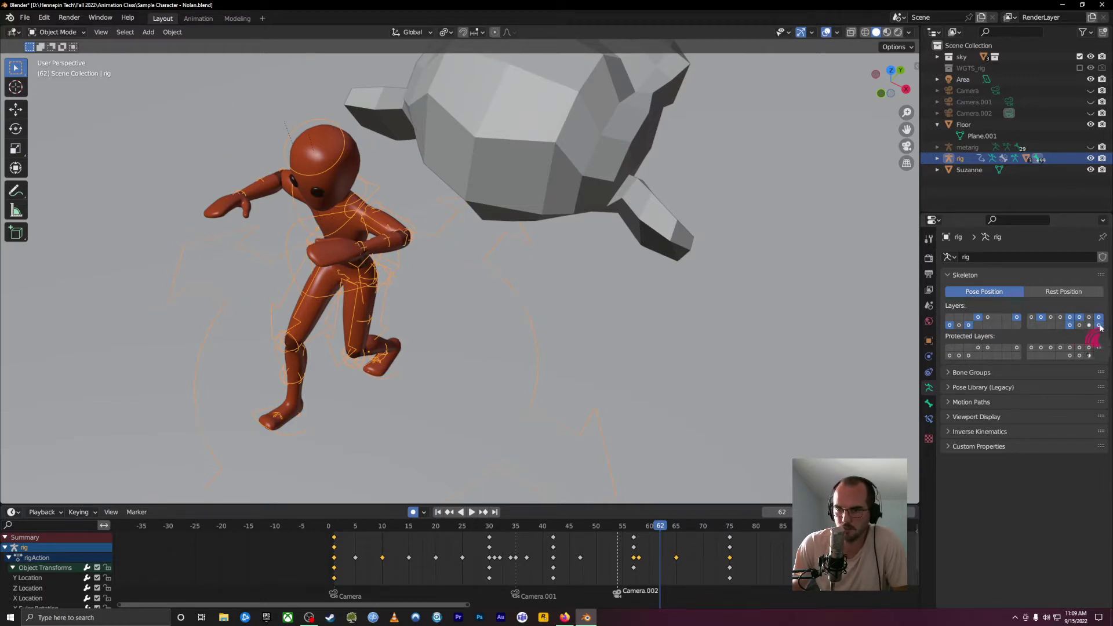
{"action": "left_click", "coordinate": [1100, 326], "text": "shift"}
{"action": "left_click", "coordinate": [1099, 327], "text": "shift"}
{"action": "middle_click_drag", "start_coordinate": [827, 321], "coordinate": [40, 311]}
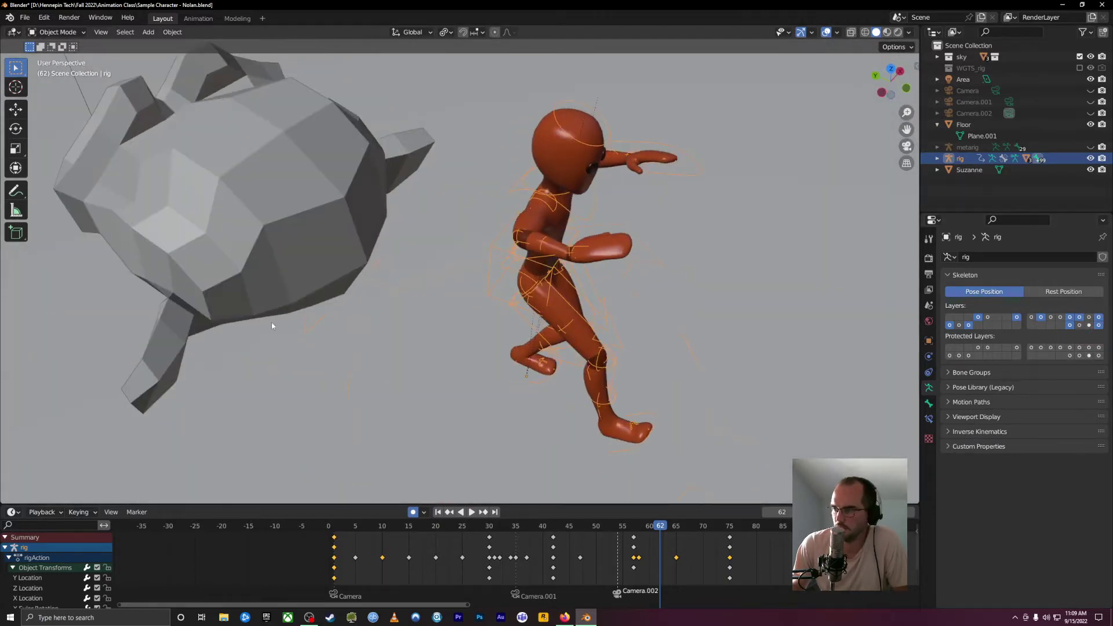
{"action": "middle_click_drag", "start_coordinate": [717, 339], "coordinate": [637, 406]}
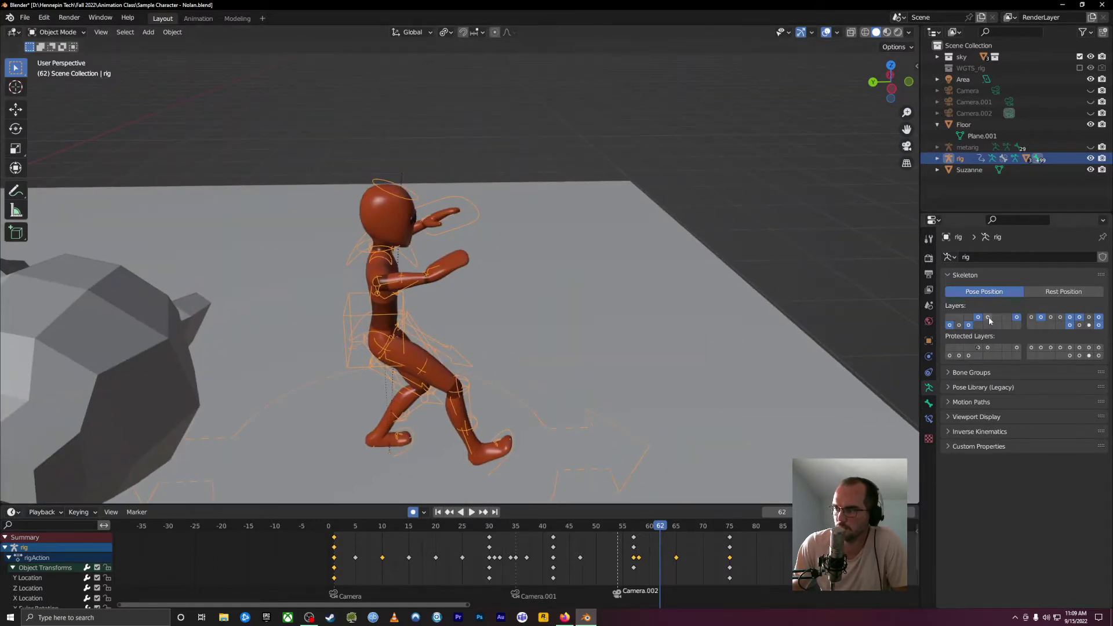
- Hide the viewport gizmos and show armature layer 11 in addition to the visible ones
{"action": "key", "text": "ctrl+grave"}
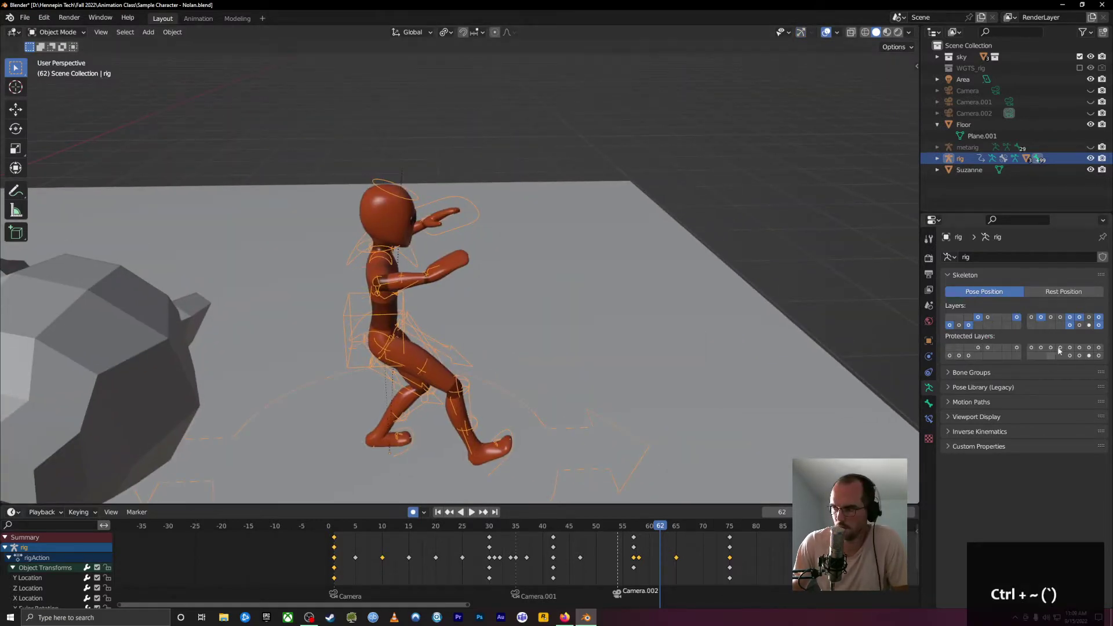
{"action": "left_click", "coordinate": [1053, 319]}
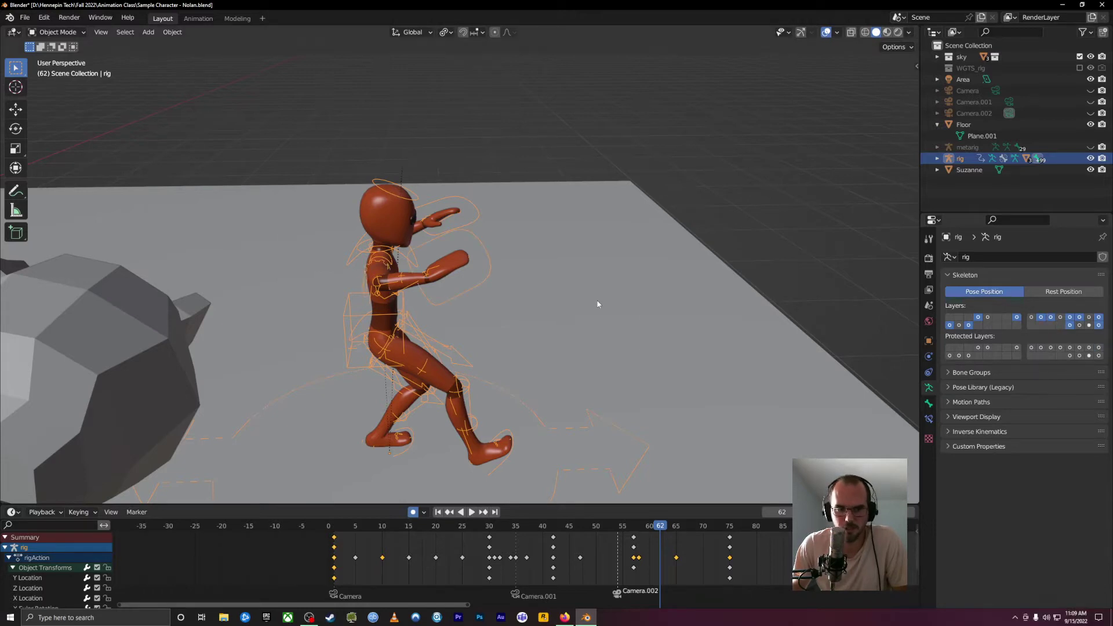
{"action": "middle_click_drag", "start_coordinate": [695, 356], "coordinate": [294, 320]}
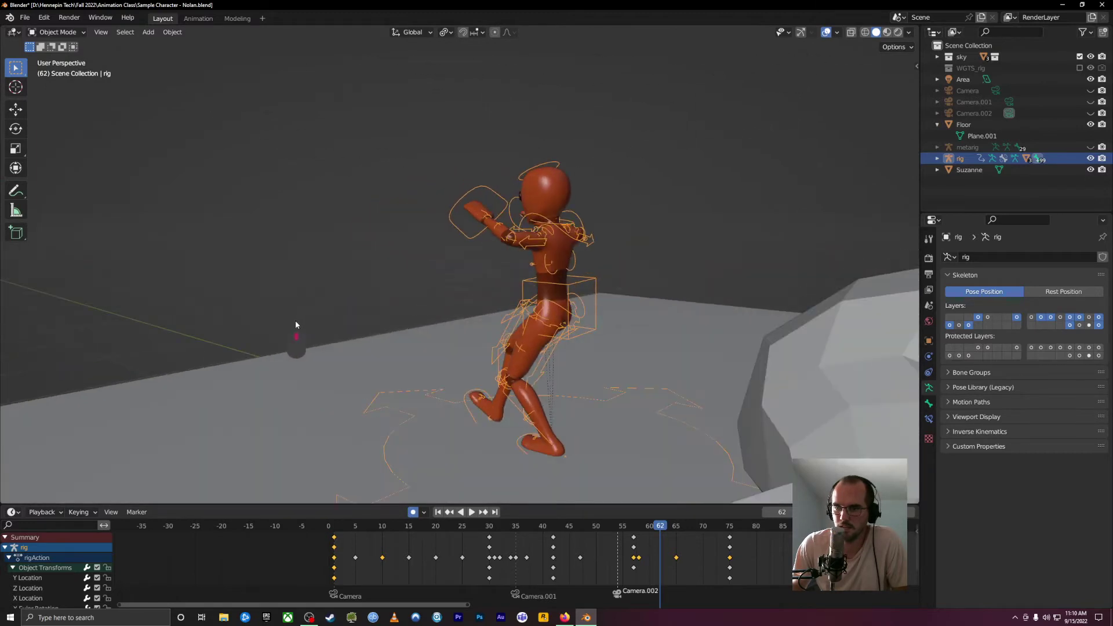
{"action": "middle_click_drag", "start_coordinate": [536, 271], "coordinate": [593, 267]}
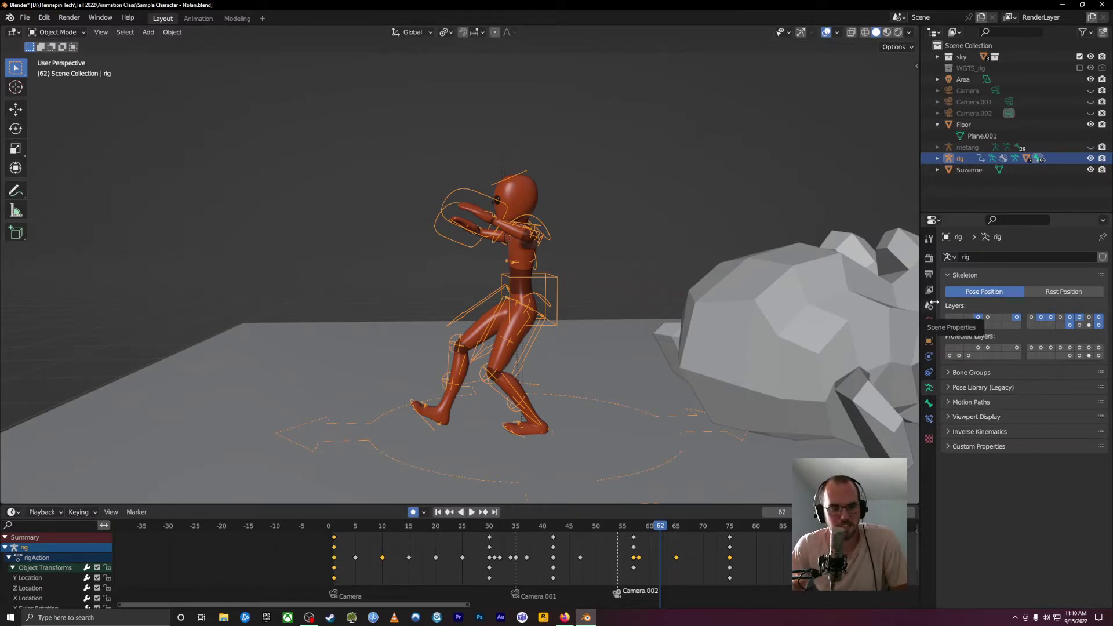
- Switch to the right orthographic view, frame the start of the walk and scrub the animation to frame 7
{"action": "key", "text": "3"}
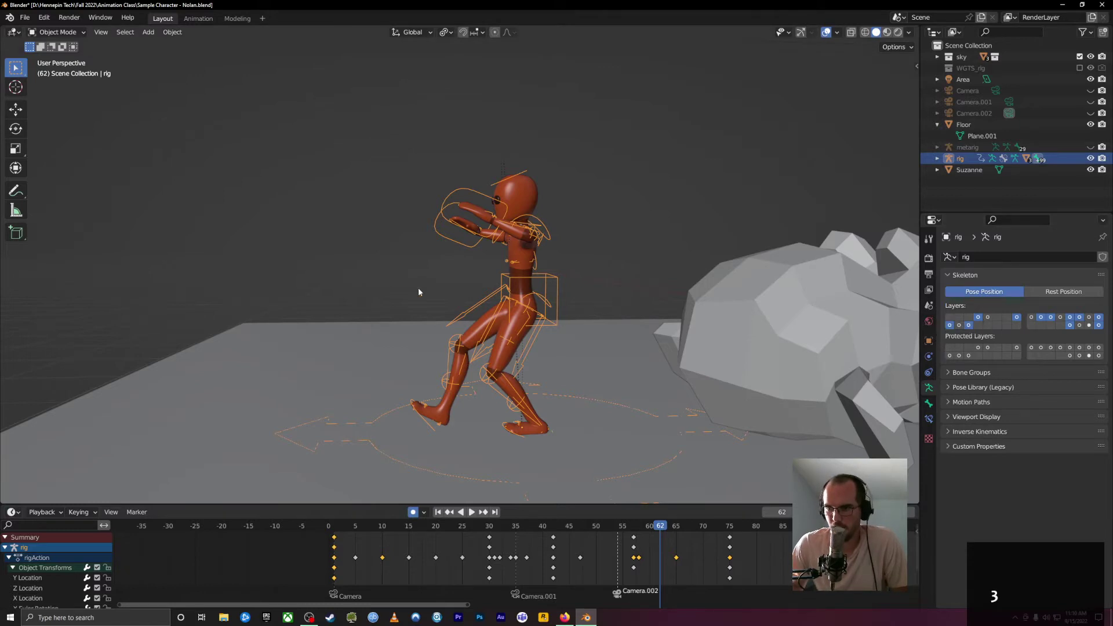
{"action": "key", "text": "3"}
{"action": "scroll", "coordinate": [458, 348], "scroll_direction": "down", "scroll_amount": 3}
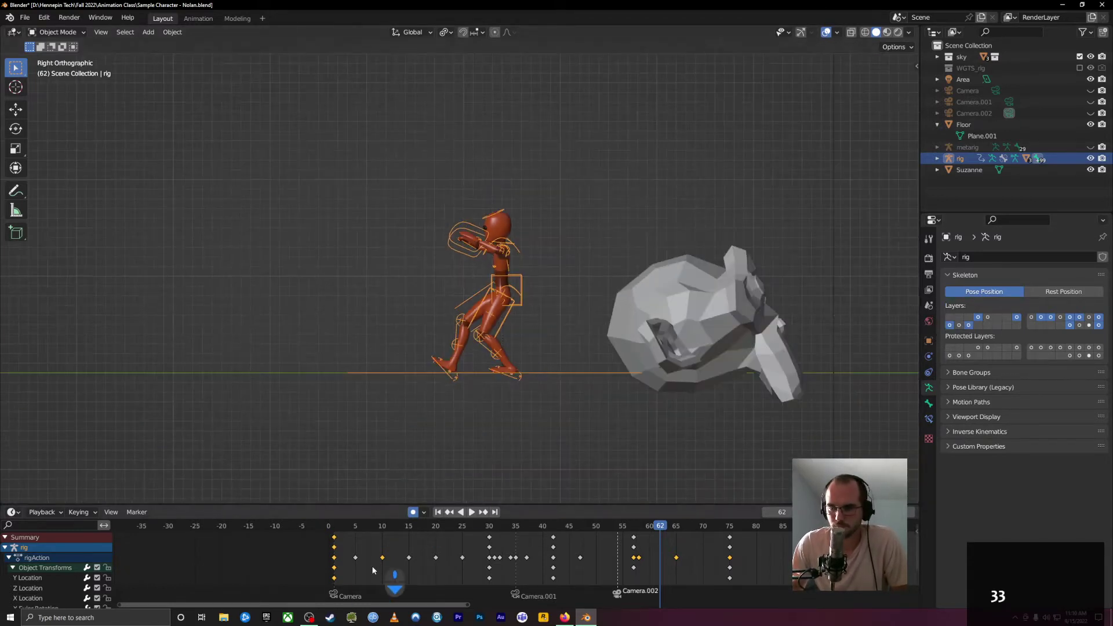
{"action": "left_click", "coordinate": [311, 532]}
{"action": "middle_click_drag", "start_coordinate": [614, 351], "coordinate": [13, 311], "text": "shift"}
{"action": "left_click_drag", "start_coordinate": [330, 526], "coordinate": [366, 548]}
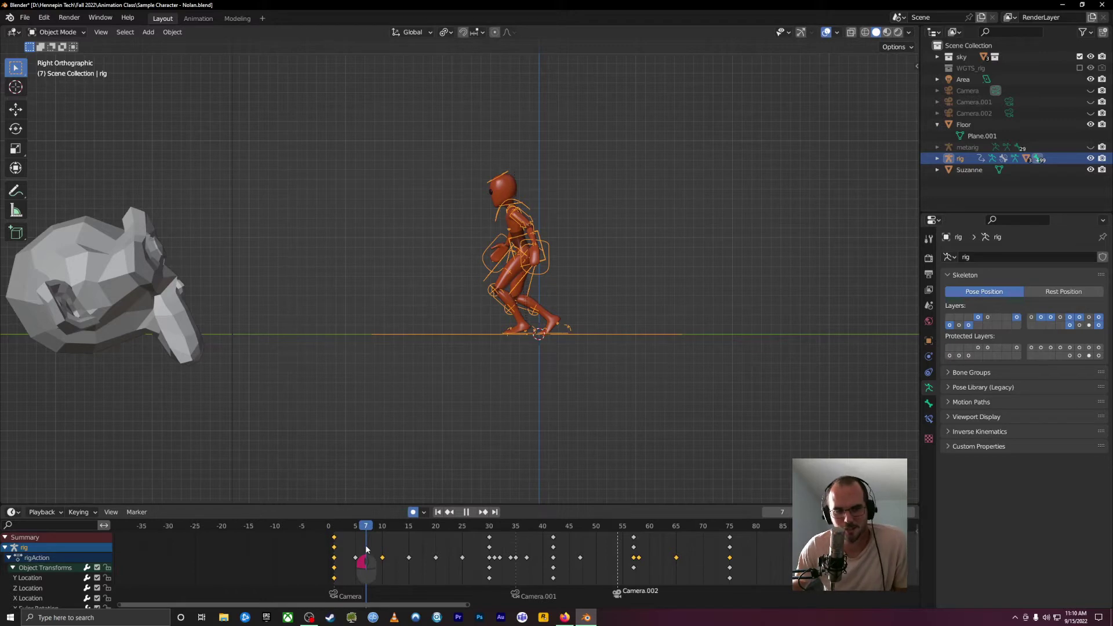
{"action": "left_click_drag", "start_coordinate": [366, 549], "coordinate": [367, 549]}
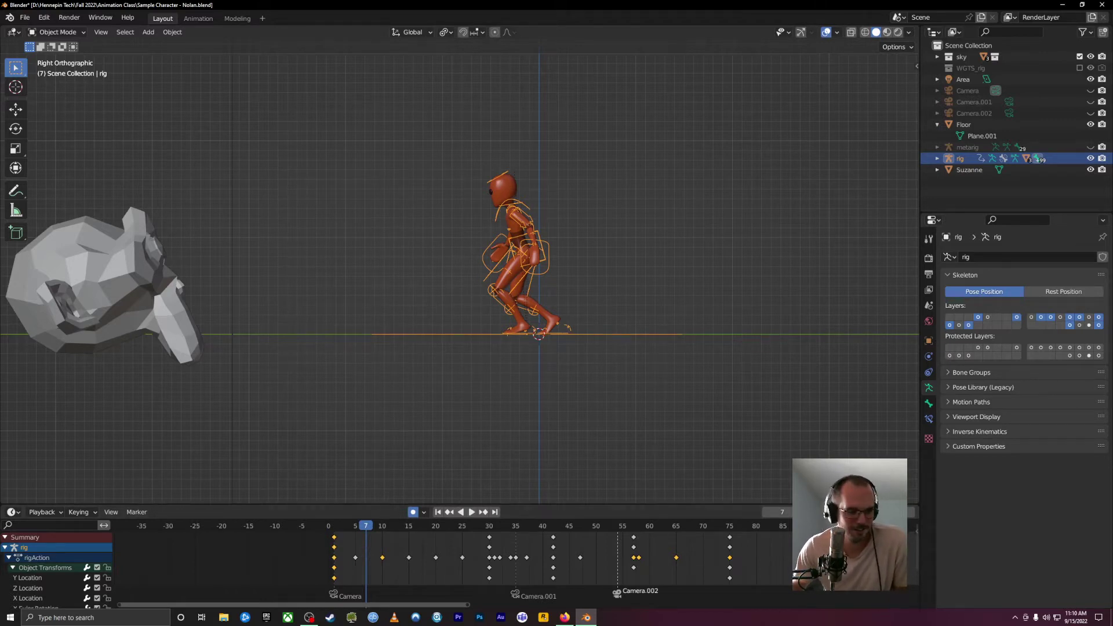
- Switch to the web browser and browse the image results for "nordictrack"
{"action": "key", "text": "alt+Tab"}
{"action": "key", "text": "alt+Tab"}
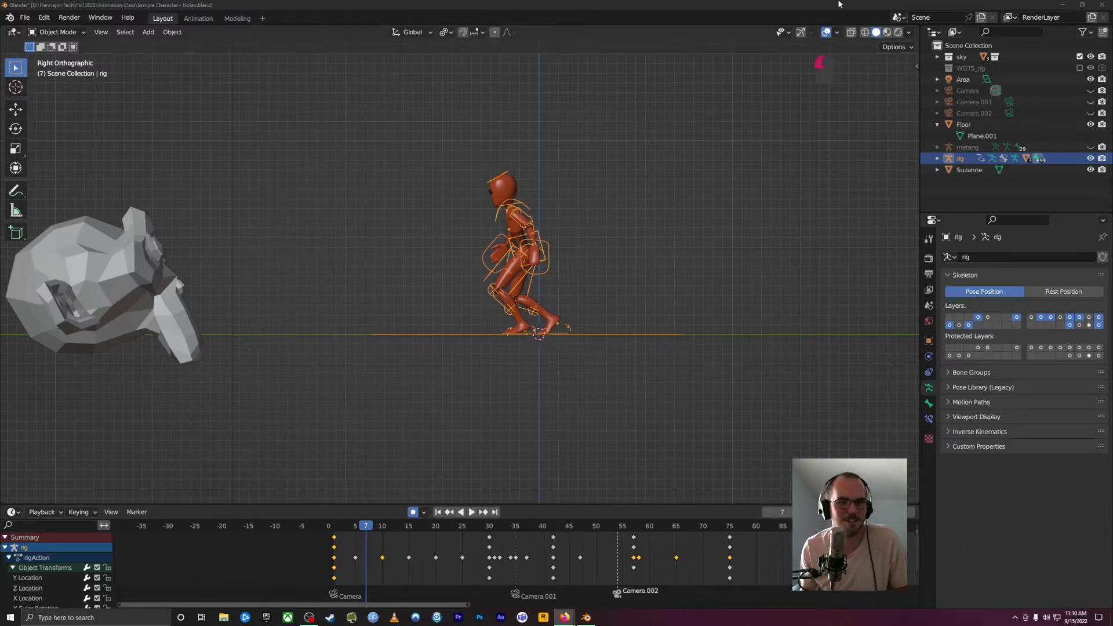
{"action": "left_click_drag", "start_coordinate": [484, 625], "coordinate": [653, 0]}
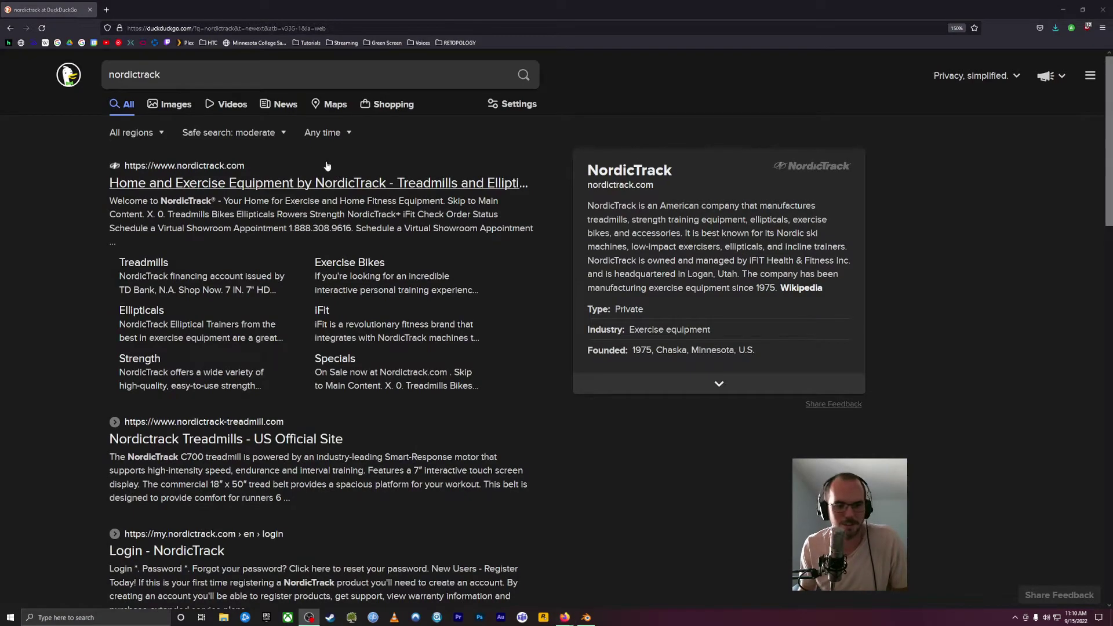
{"action": "left_click", "coordinate": [174, 110]}
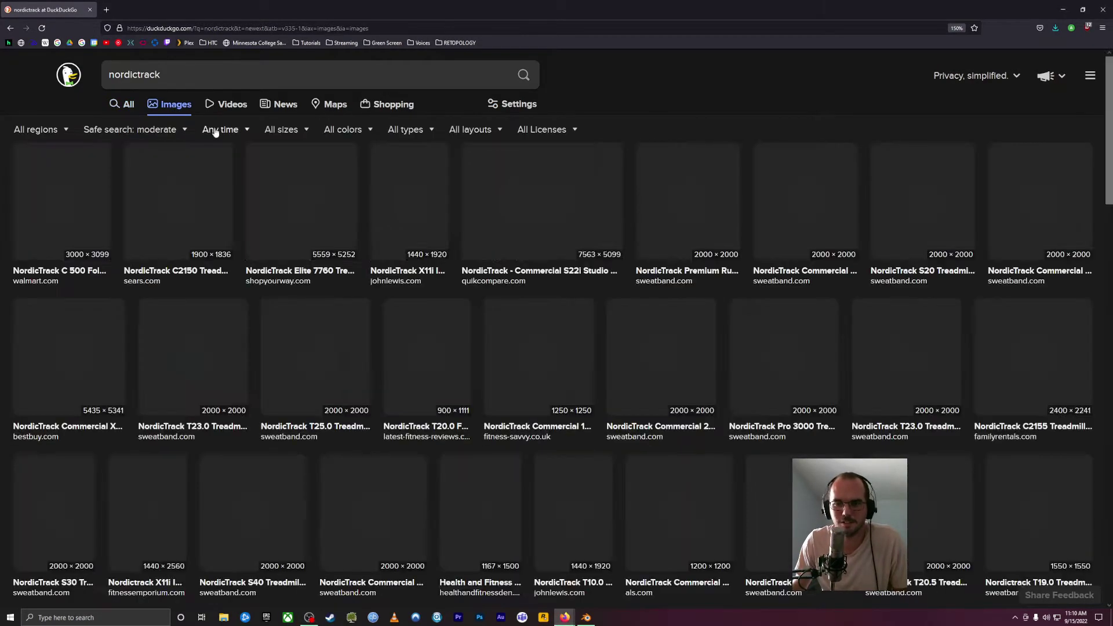
{"action": "scroll", "coordinate": [678, 393], "scroll_direction": "down", "scroll_amount": 10}
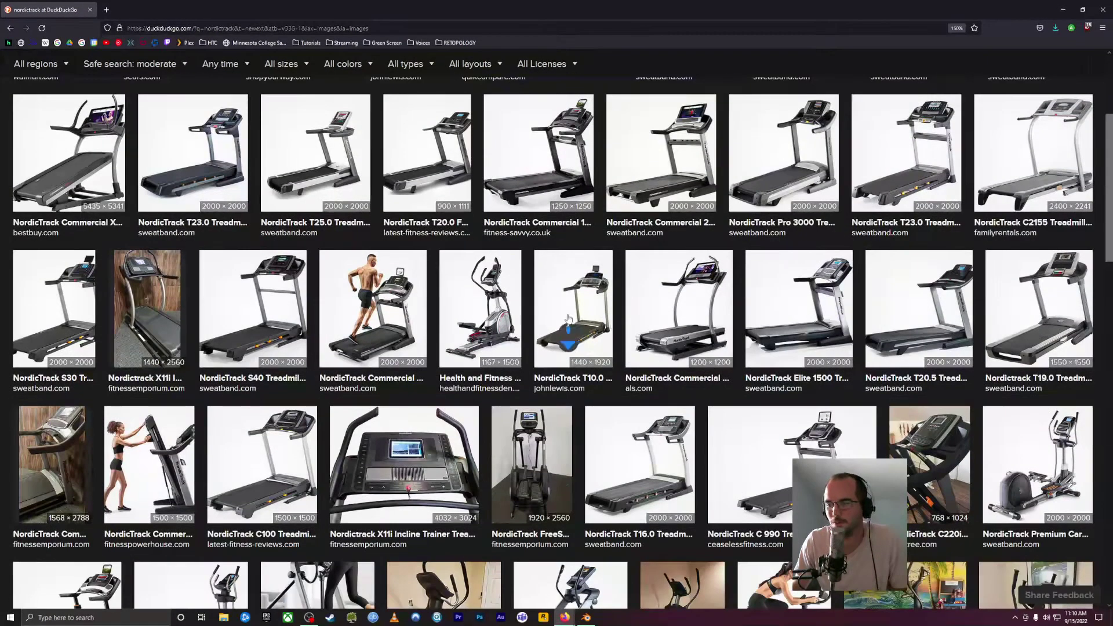
{"action": "scroll", "coordinate": [623, 268], "scroll_direction": "down", "scroll_amount": 5}
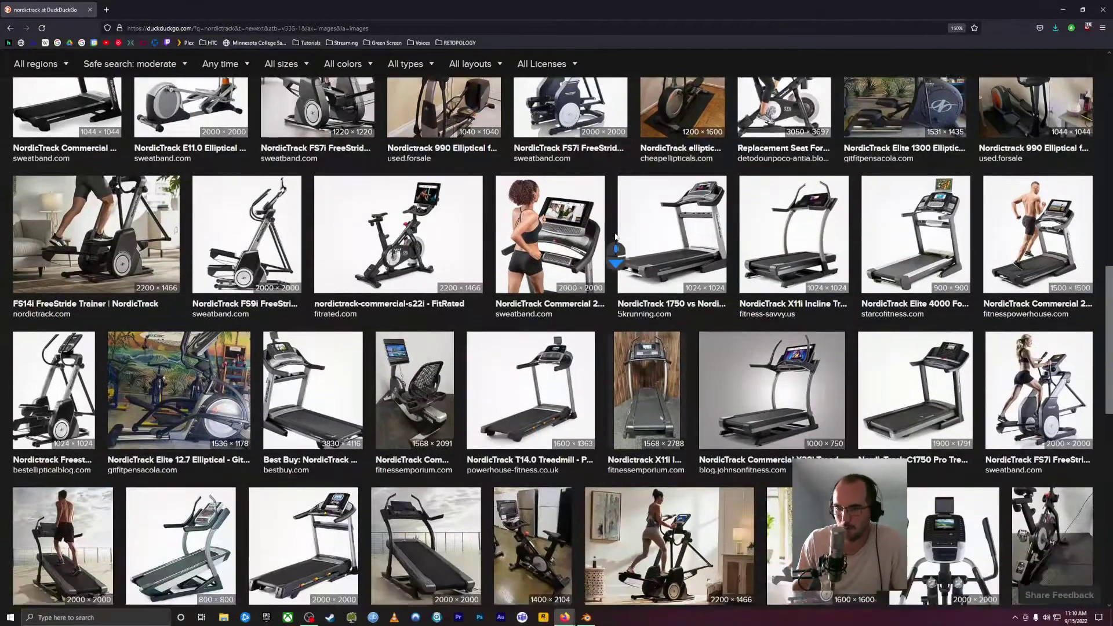
{"action": "scroll", "coordinate": [599, 231], "scroll_direction": "up", "scroll_amount": 3}
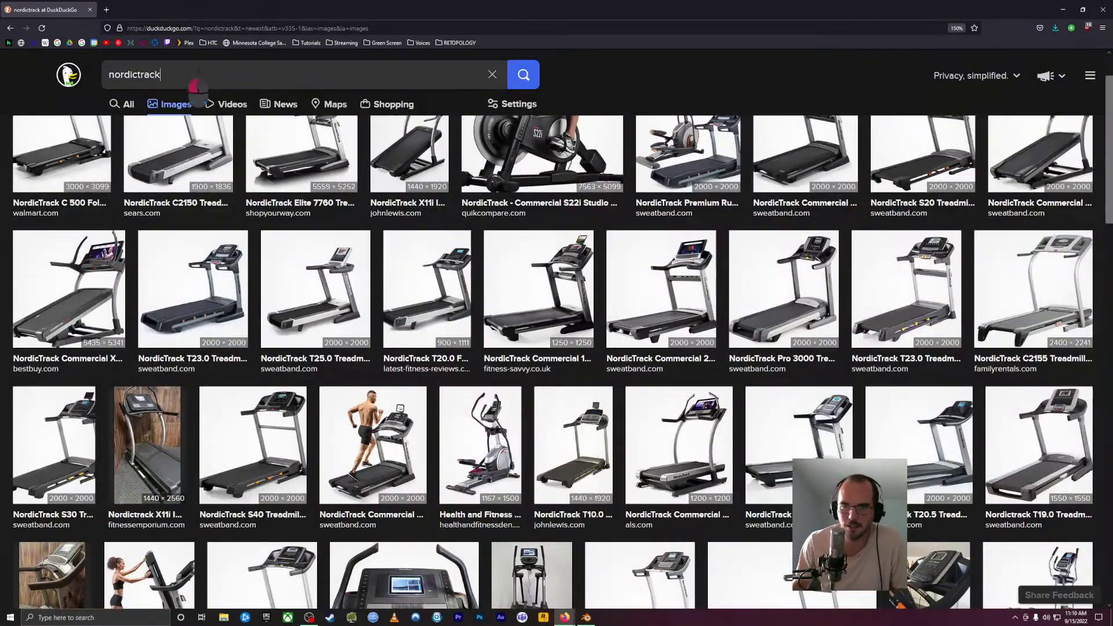
- Search images for "nordictrack ski", preview the Classic Pro Skier and the machine in use, and return to Blender
{"action": "type", "text": "ski"}
{"action": "key", "text": "Return"}
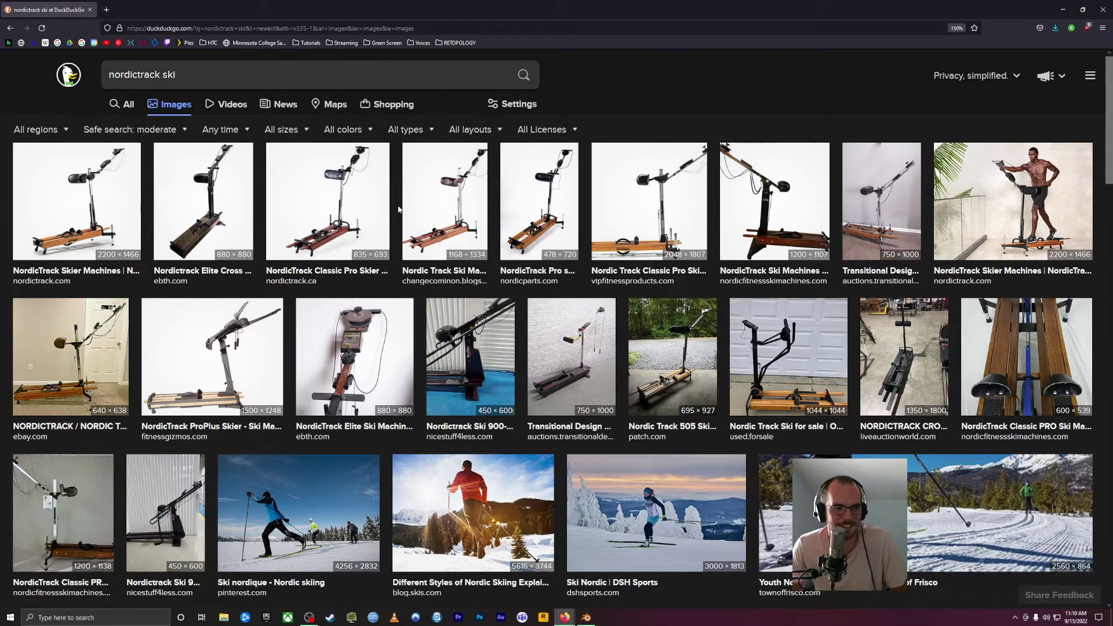
{"action": "left_click", "coordinate": [356, 222]}
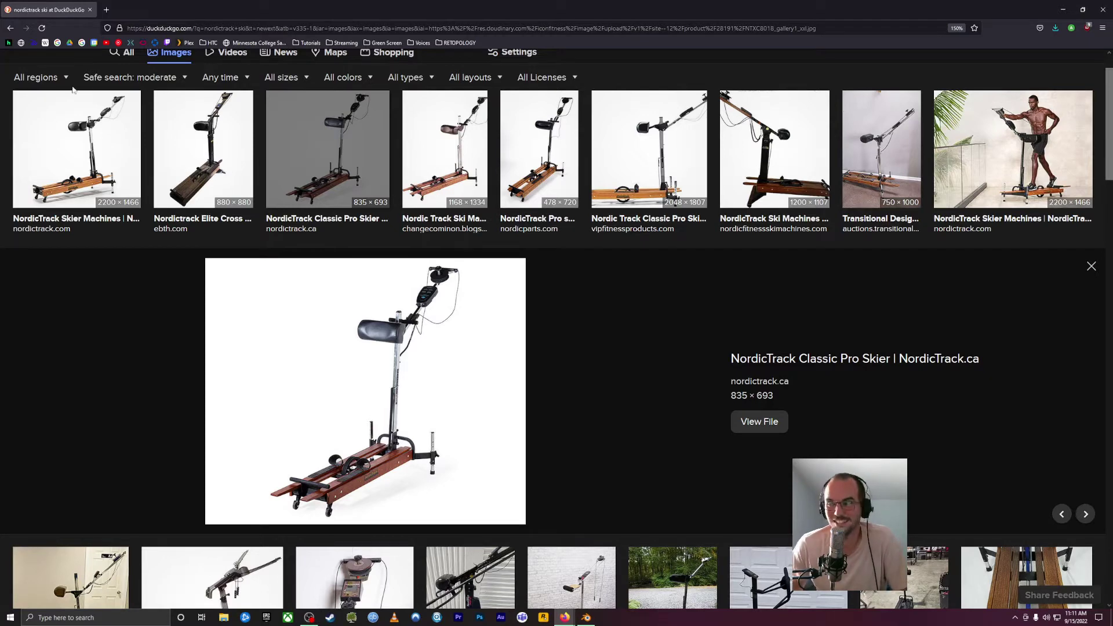
{"action": "left_click", "coordinate": [1007, 146]}
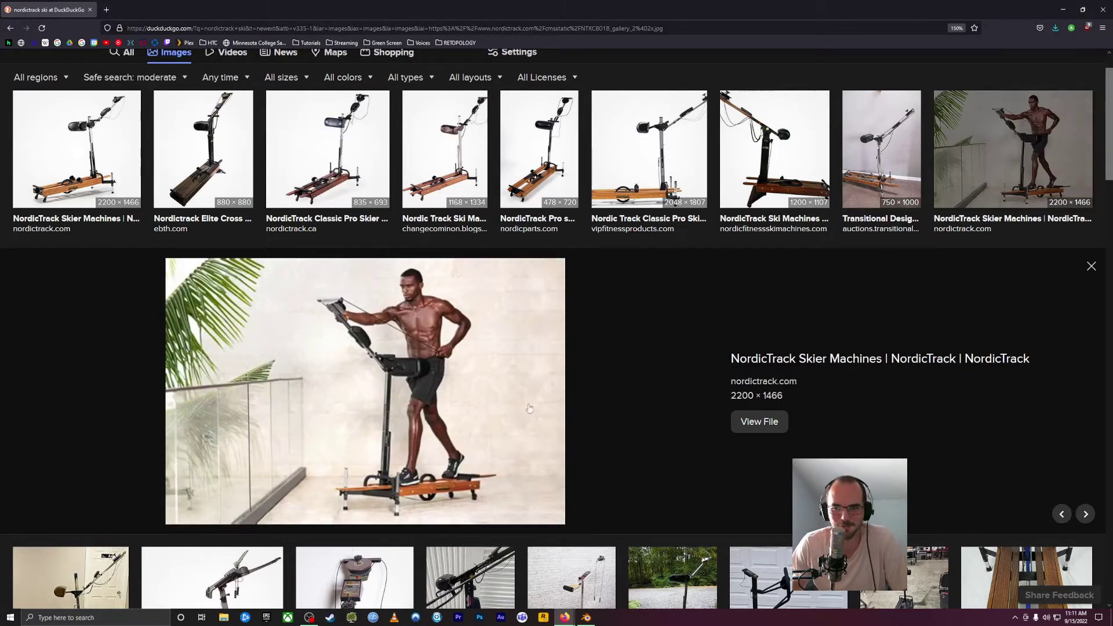
{"action": "left_click", "coordinate": [1104, 9]}
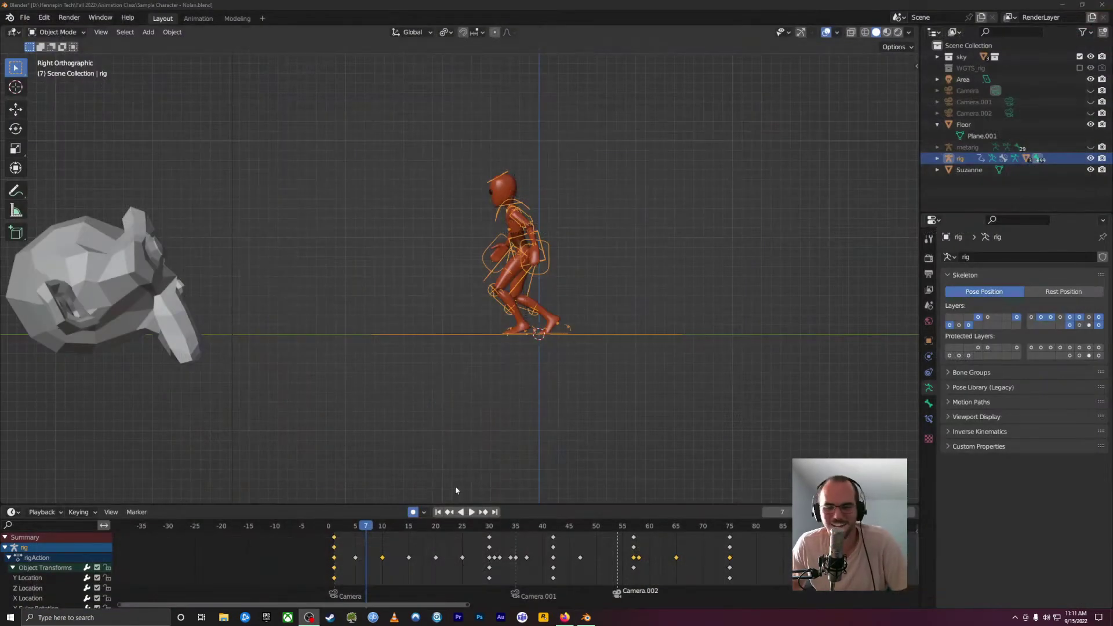
- Return the playhead to frame 0 and enlarge the timeline area to reveal the rig's keyframe channels
{"action": "left_click_drag", "start_coordinate": [368, 532], "coordinate": [327, 532]}
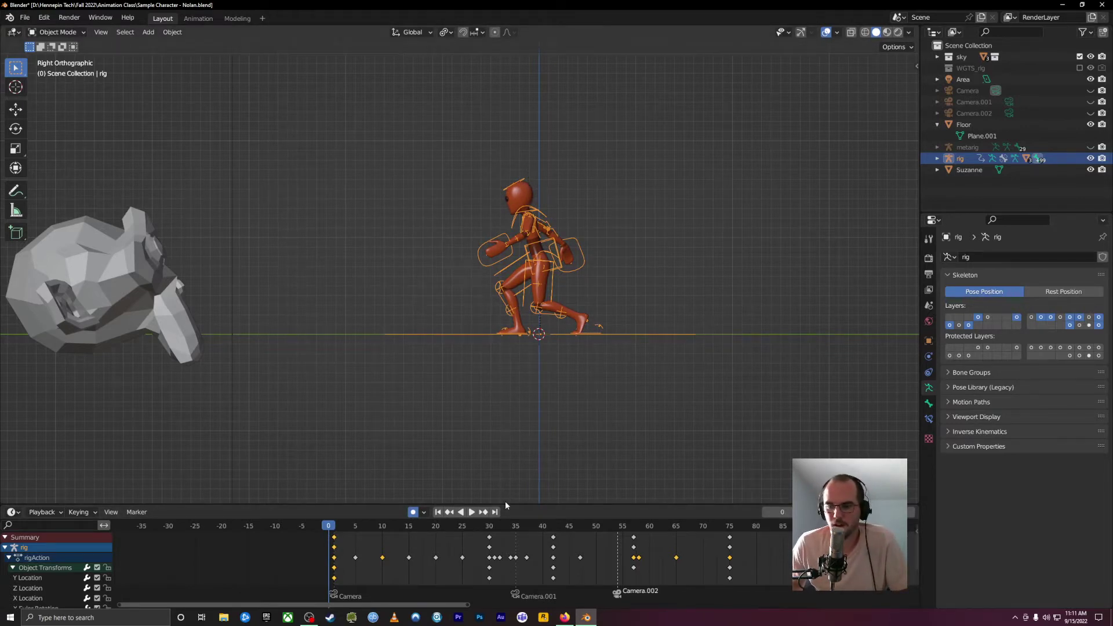
{"action": "left_click_drag", "start_coordinate": [506, 504], "coordinate": [537, 330]}
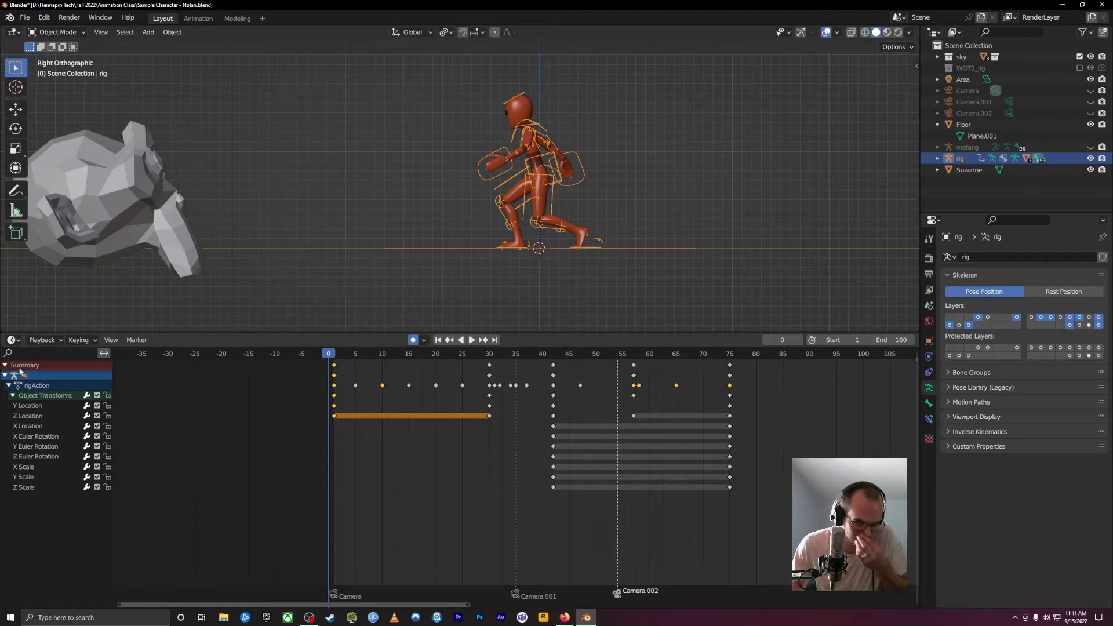
- Put the rig in Pose Mode and try selecting its root bone and the front lower-leg bone
{"action": "left_click", "coordinate": [57, 31]}
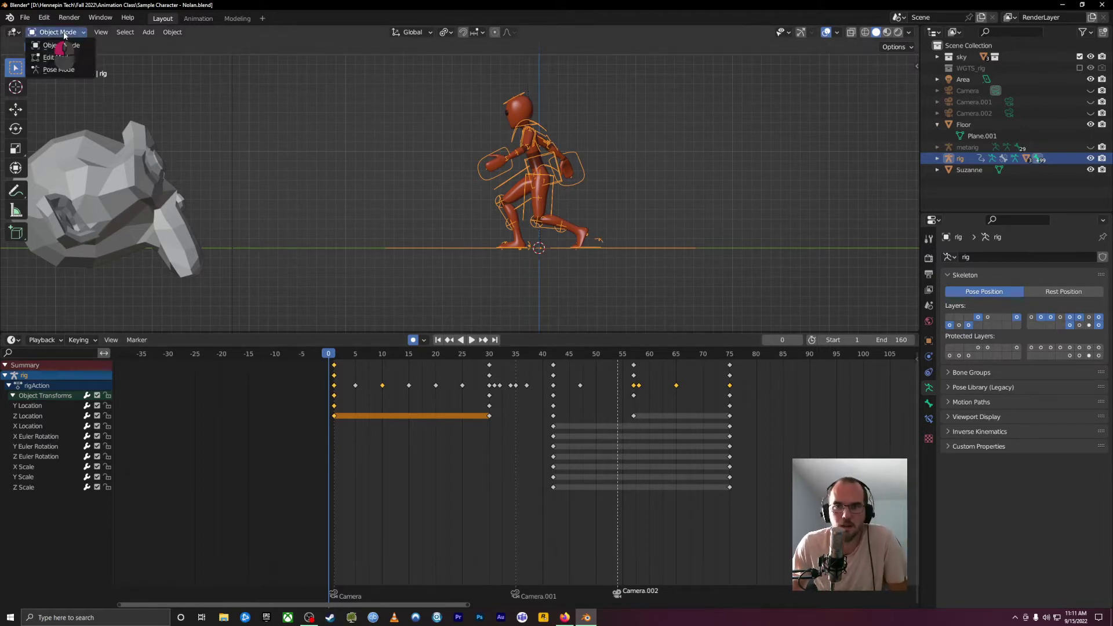
{"action": "left_click", "coordinate": [64, 68]}
{"action": "scroll", "coordinate": [613, 260], "scroll_direction": "up", "scroll_amount": 3}
{"action": "middle_click_drag", "start_coordinate": [613, 260], "coordinate": [559, 192], "text": "shift"}
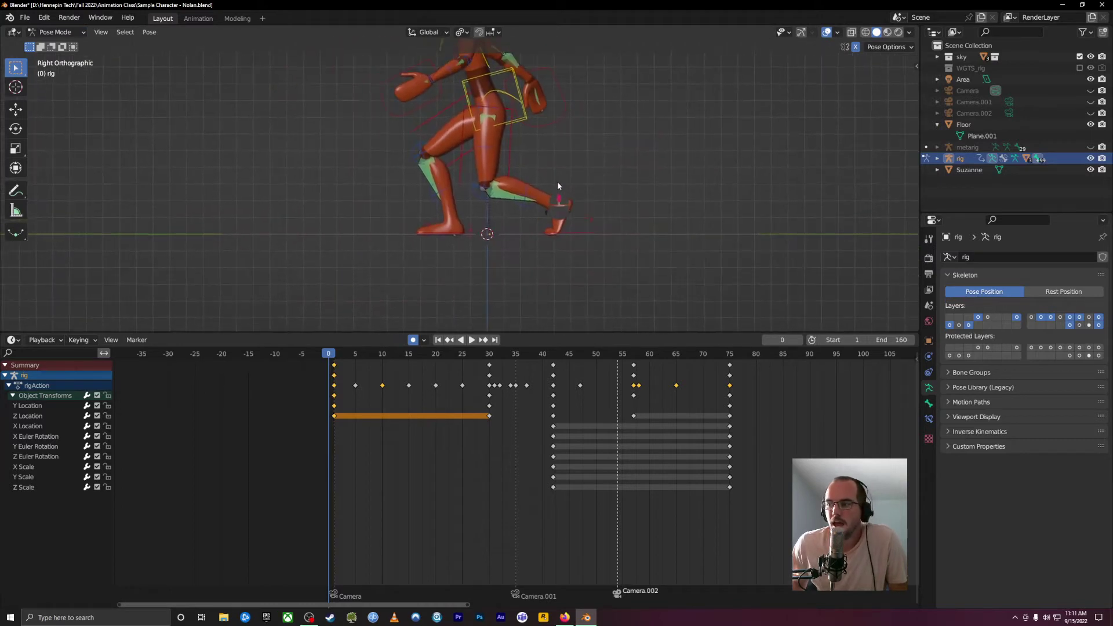
{"action": "left_click", "coordinate": [575, 235]}
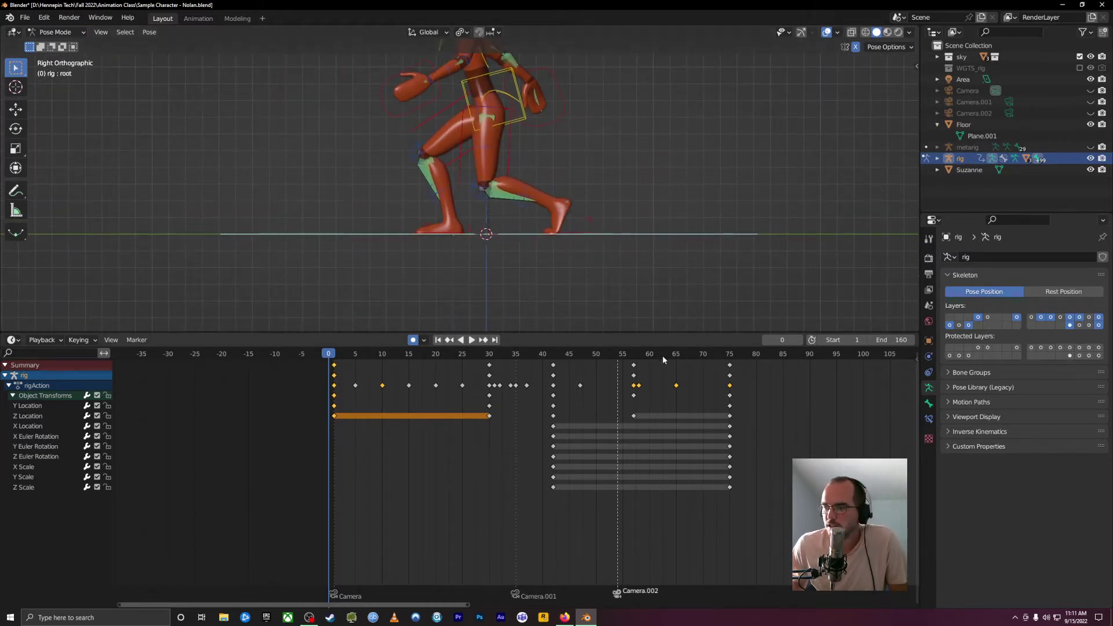
{"action": "left_click", "coordinate": [426, 172]}
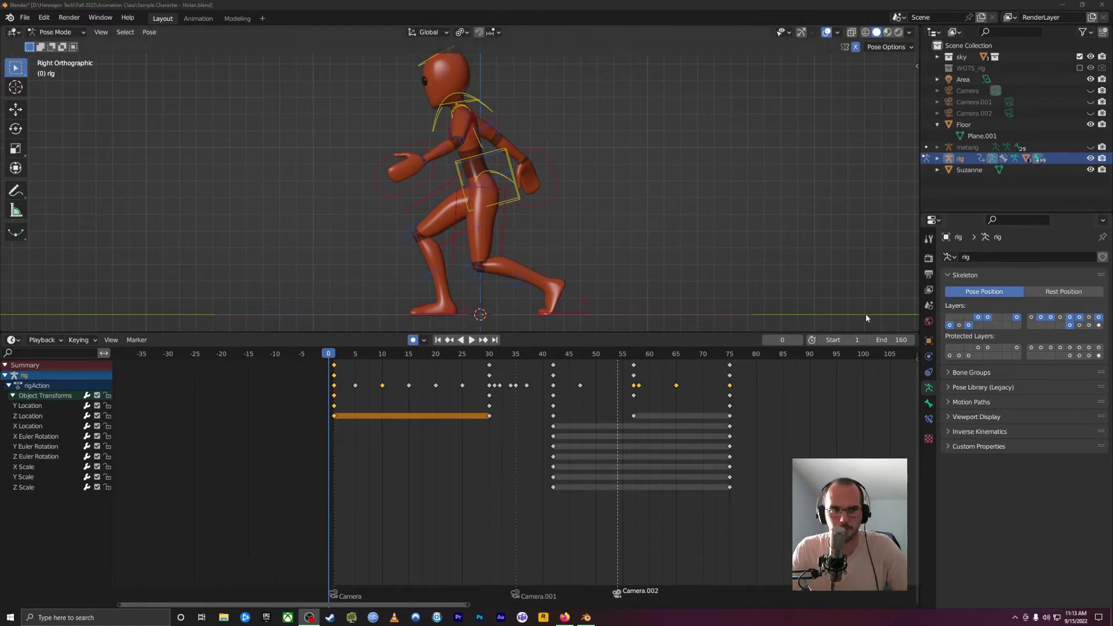
- Show the rig's object transform properties and select the foot_ik.L control under the rear foot
{"action": "left_click", "coordinate": [929, 340]}
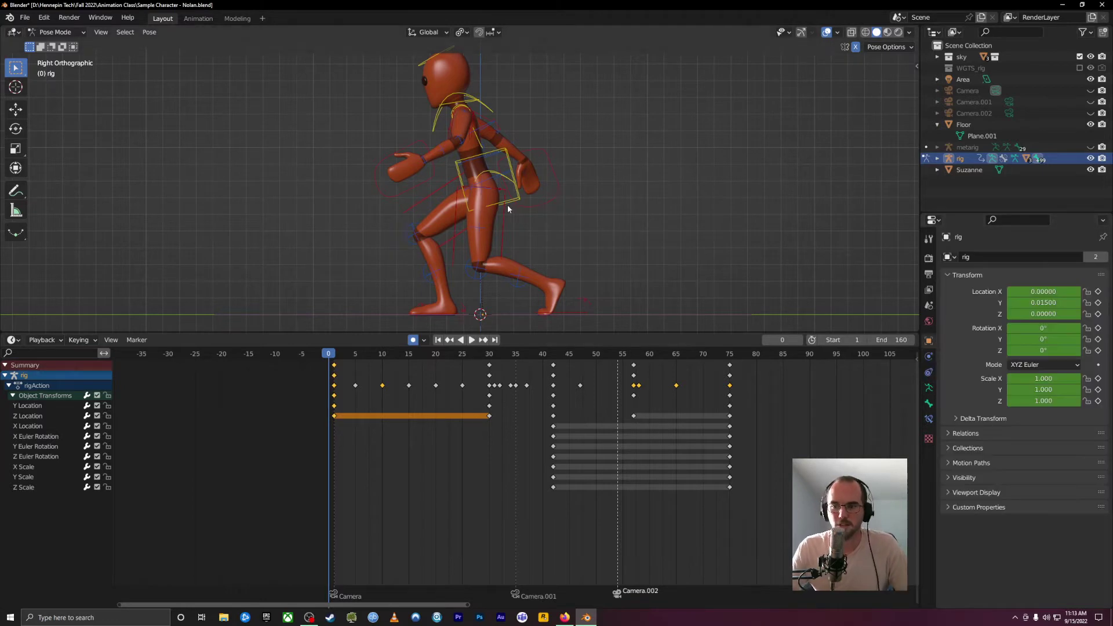
{"action": "middle_click_drag", "start_coordinate": [508, 208], "coordinate": [534, 157], "text": "shift"}
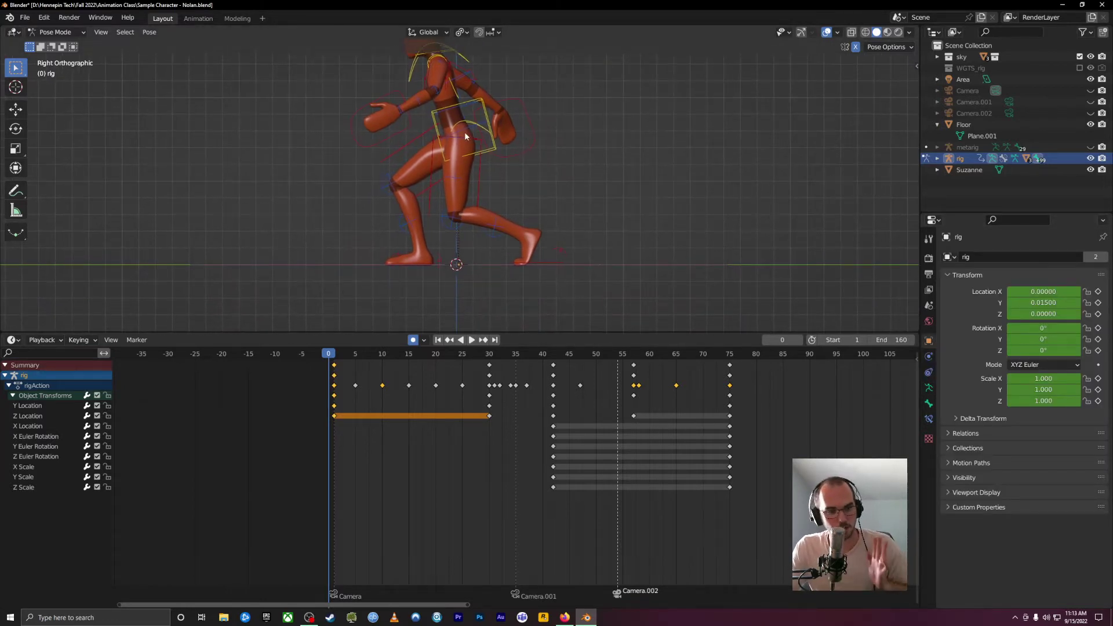
{"action": "left_click", "coordinate": [541, 264]}
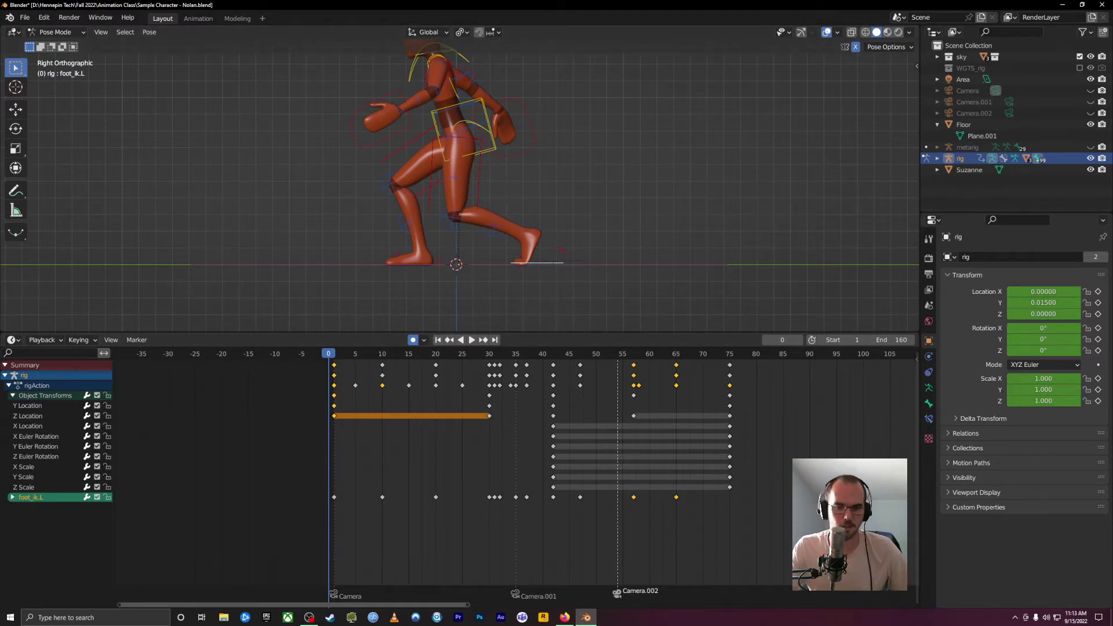
- Change the timeline area to the Graph Editor and make it taller
{"action": "left_click", "coordinate": [13, 340]}
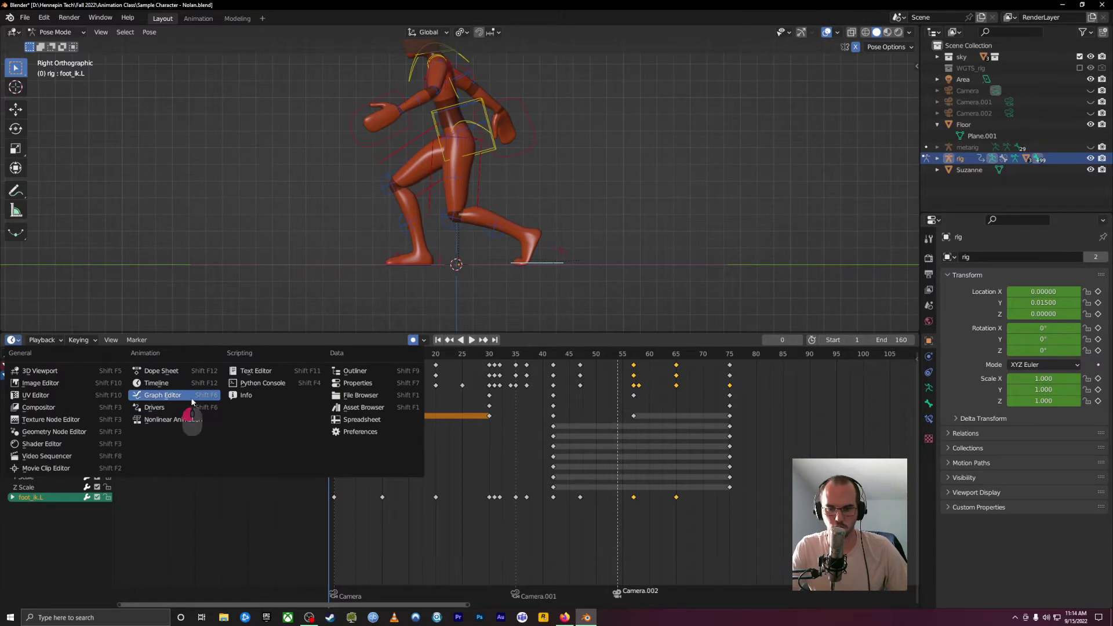
{"action": "left_click", "coordinate": [162, 395]}
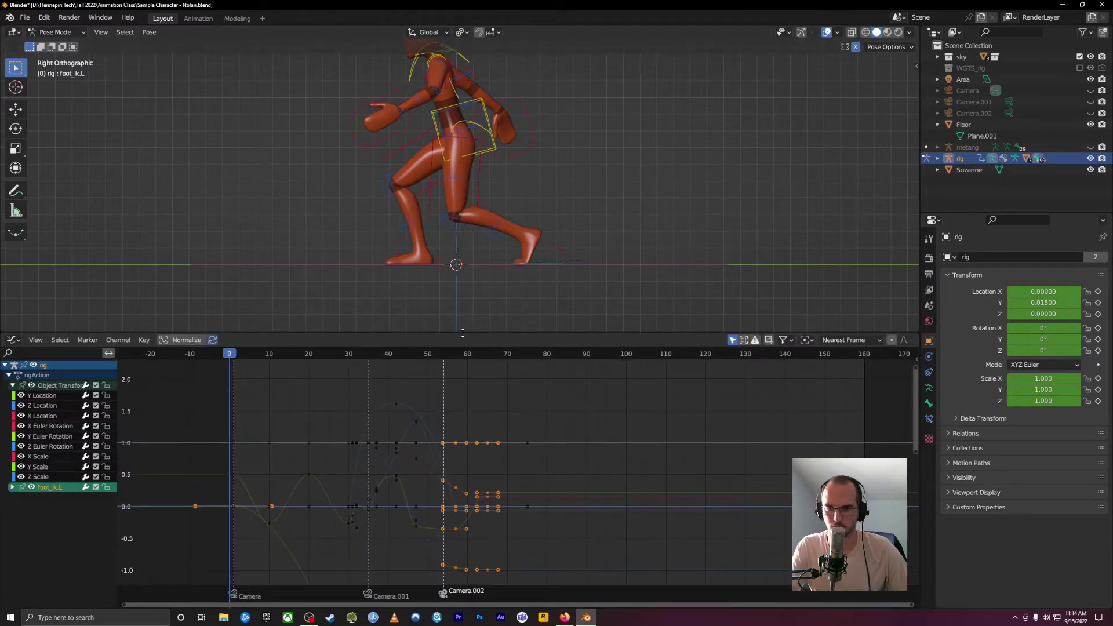
{"action": "left_click_drag", "start_coordinate": [465, 331], "coordinate": [465, 286]}
- Isolate the rig's Y Location curve among the object transforms and examine its full shape
{"action": "left_click", "coordinate": [33, 341]}
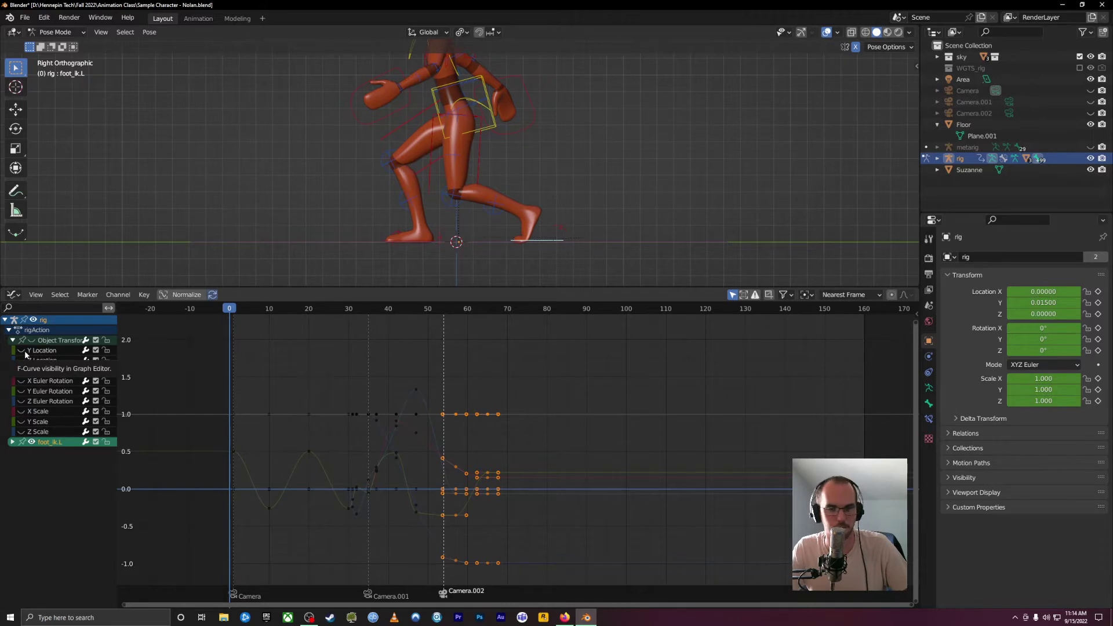
{"action": "left_click", "coordinate": [24, 350]}
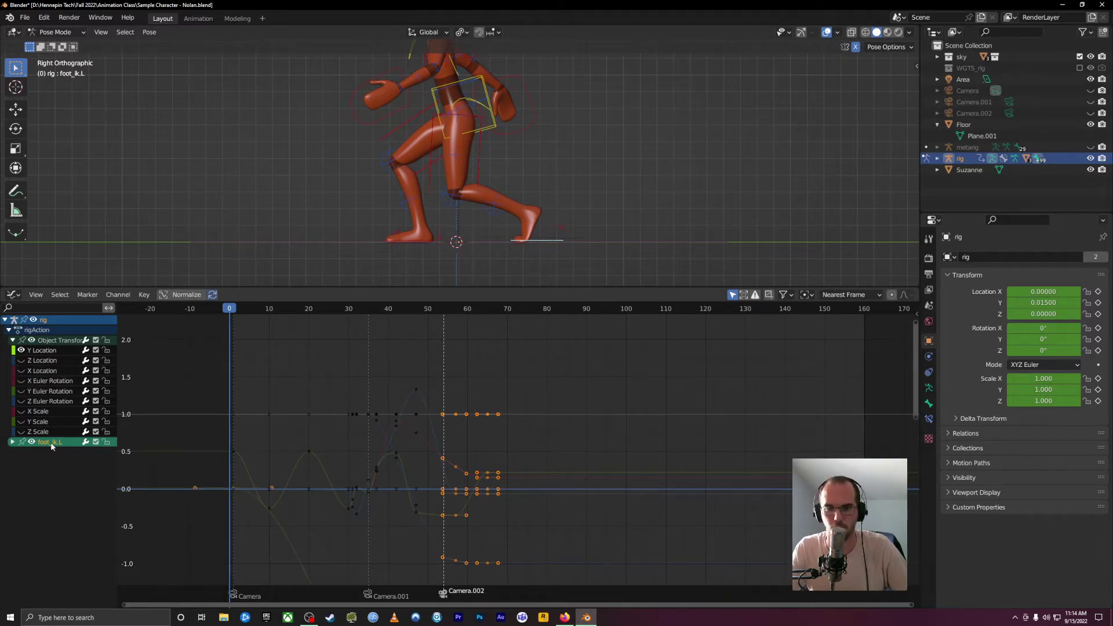
{"action": "left_click", "coordinate": [40, 350]}
{"action": "scroll", "coordinate": [732, 437], "scroll_direction": "down", "scroll_amount": 6}
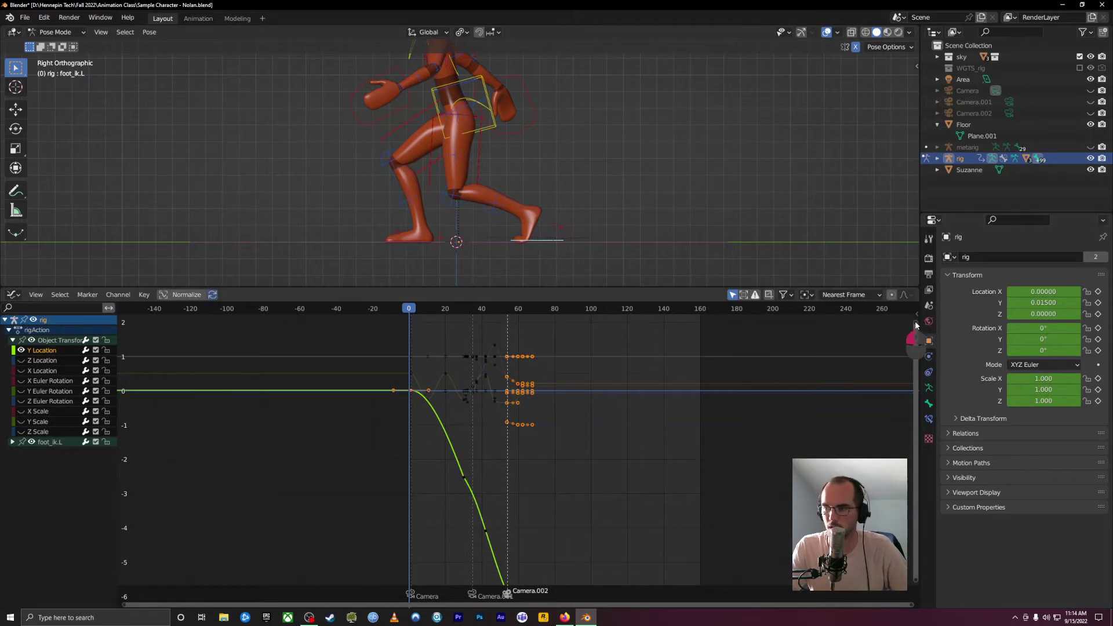
{"action": "left_click_drag", "start_coordinate": [914, 321], "coordinate": [920, 29]}
{"action": "scroll", "coordinate": [610, 471], "scroll_direction": "down", "scroll_amount": 4}
{"action": "middle_click_drag", "start_coordinate": [633, 499], "coordinate": [619, 453]}
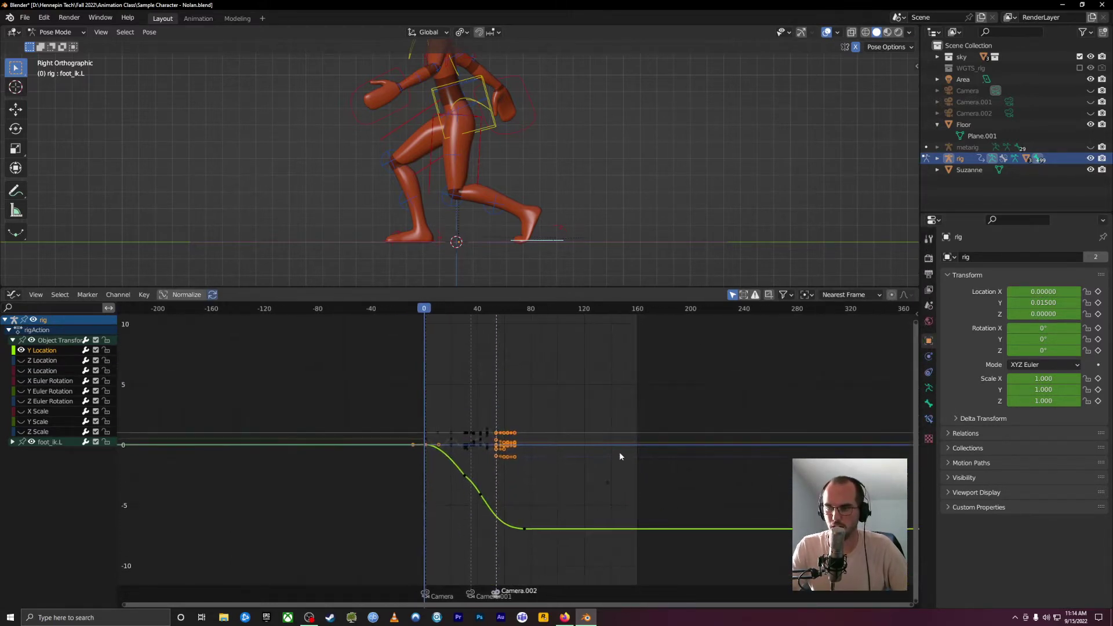
- Scrub the animation to frame 24 and hide all object transform curves of the rig
{"action": "left_click_drag", "start_coordinate": [474, 318], "coordinate": [456, 336]}
{"action": "left_click", "coordinate": [626, 452]}
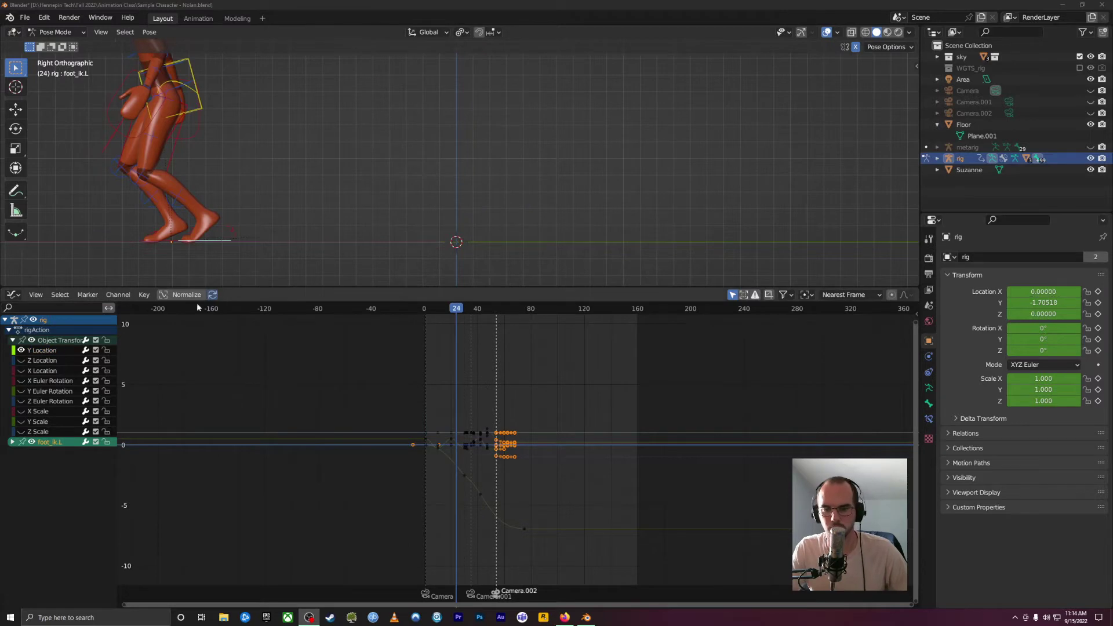
{"action": "left_click", "coordinate": [31, 340]}
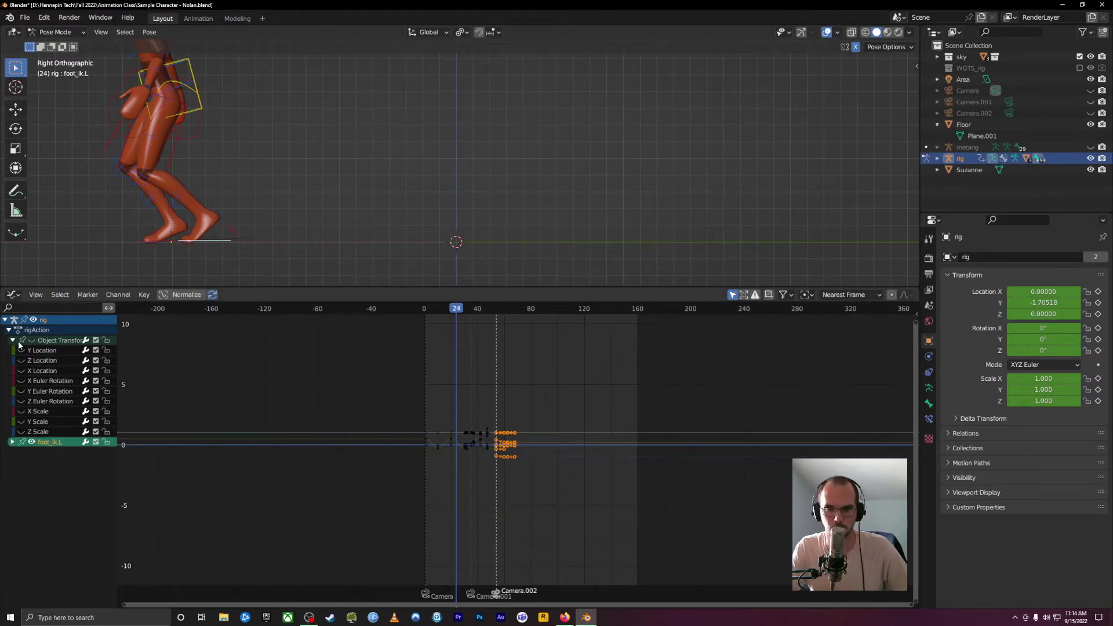
- Collapse the object transforms, expand the foot_ik.L channels, and show only the foot_ik.L Y Location curve
{"action": "left_click", "coordinate": [12, 340]}
{"action": "left_click", "coordinate": [13, 349]}
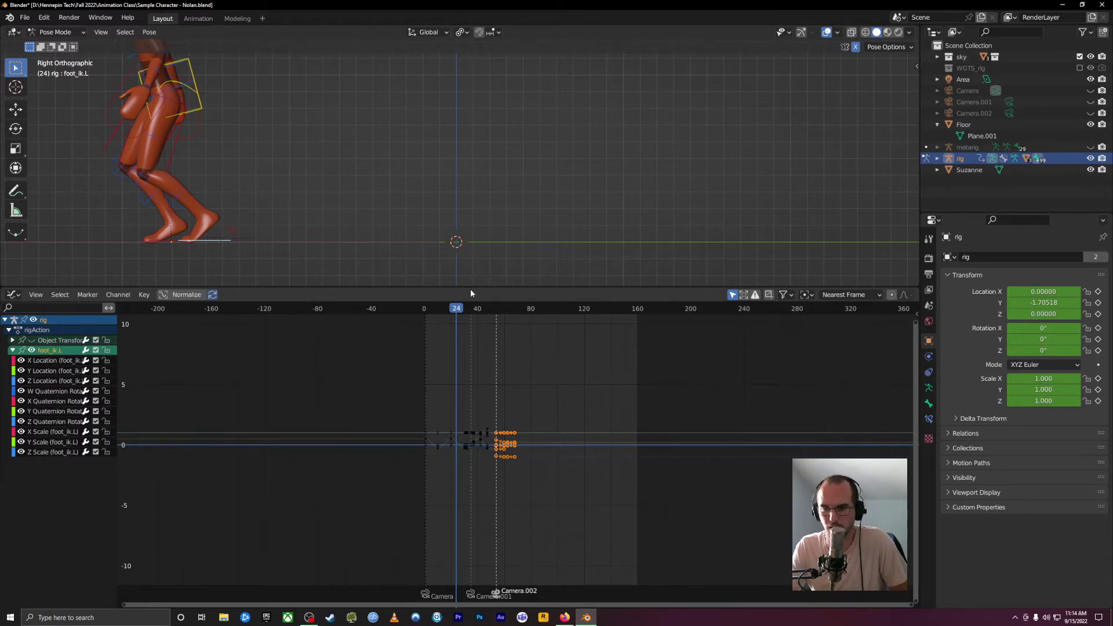
{"action": "left_click", "coordinate": [32, 350]}
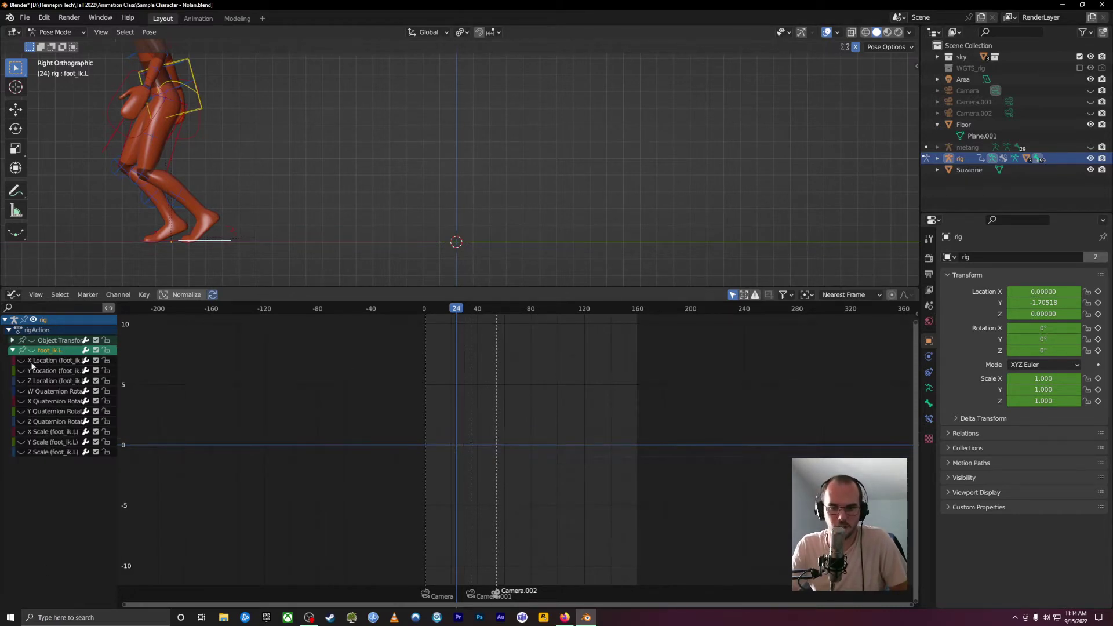
{"action": "left_click", "coordinate": [21, 371]}
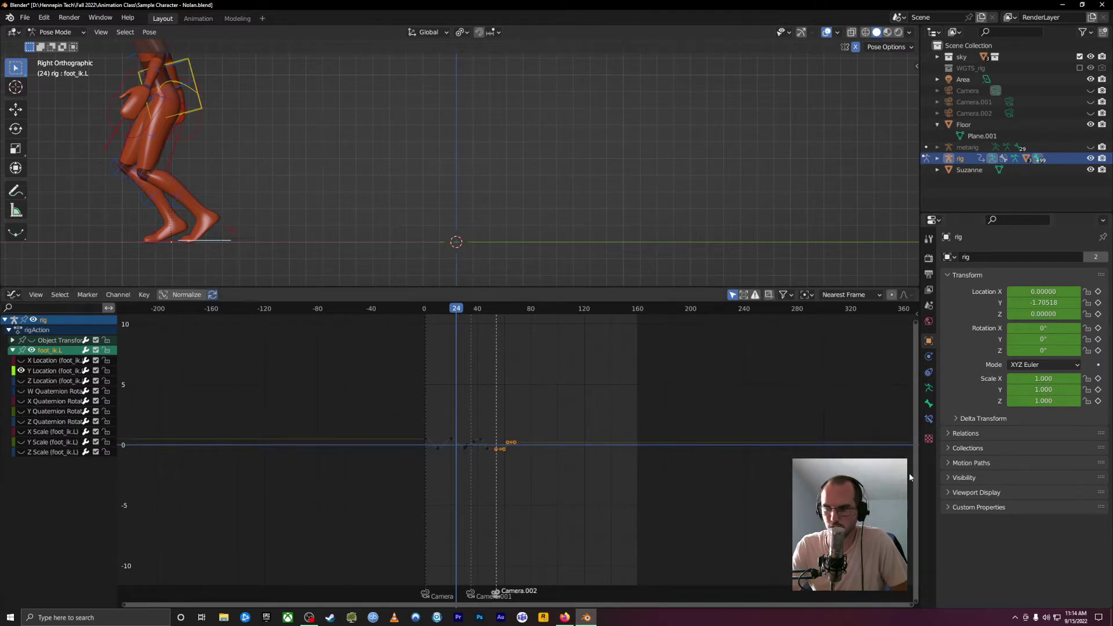
- Fit the foot_ik.L Y Location curve large in the Graph Editor and set the current frame to 1
{"action": "left_click_drag", "start_coordinate": [912, 321], "coordinate": [916, 544]}
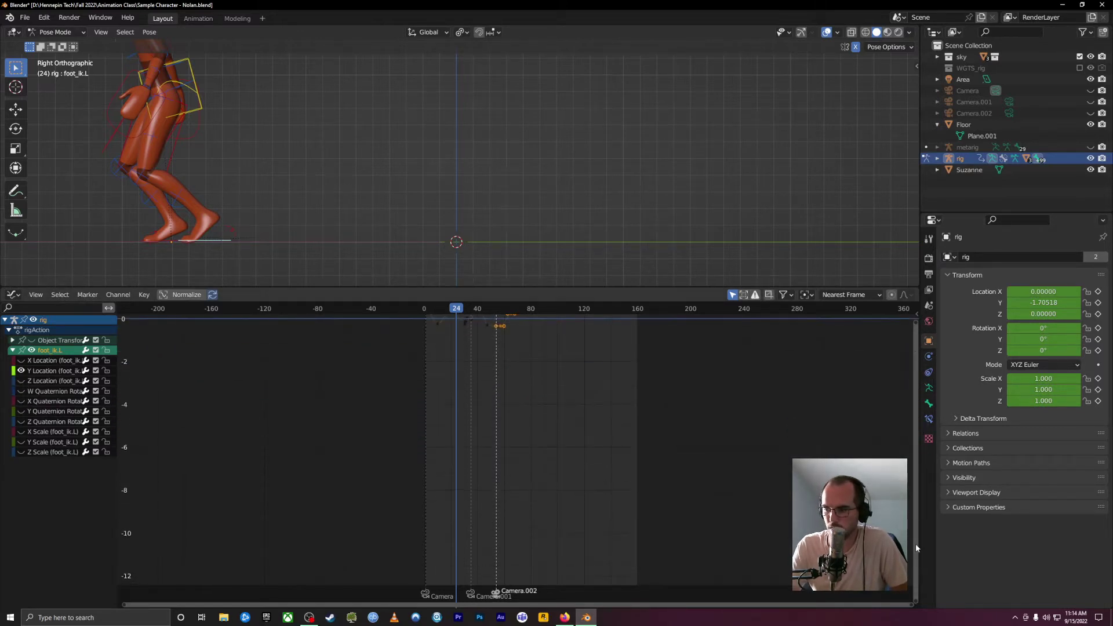
{"action": "left_click_drag", "start_coordinate": [915, 590], "coordinate": [921, 353]}
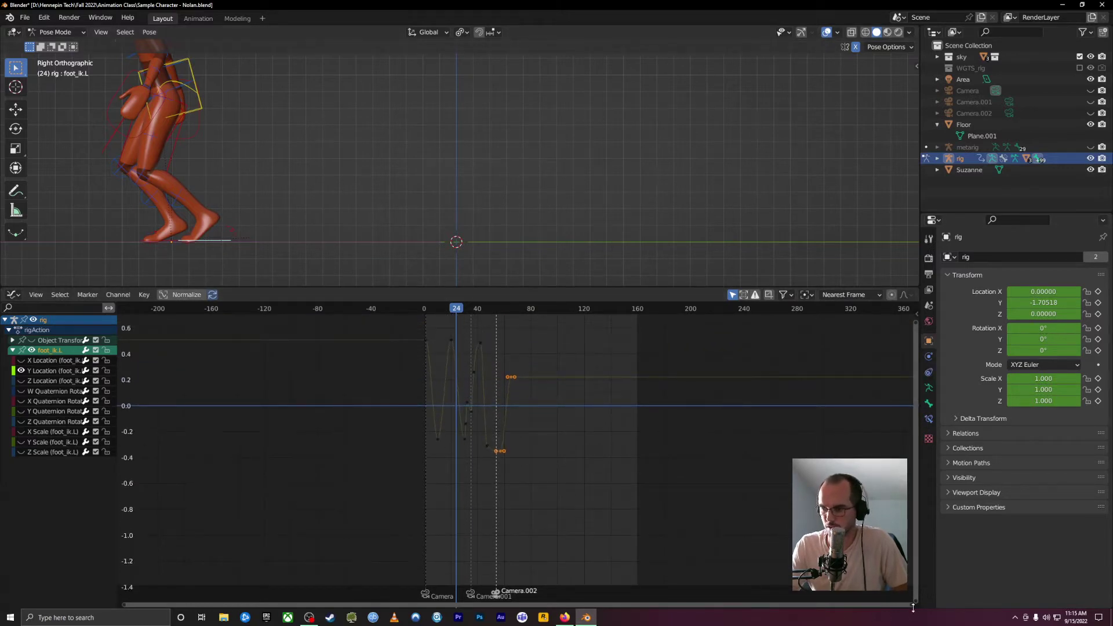
{"action": "left_click_drag", "start_coordinate": [912, 607], "coordinate": [518, 577]}
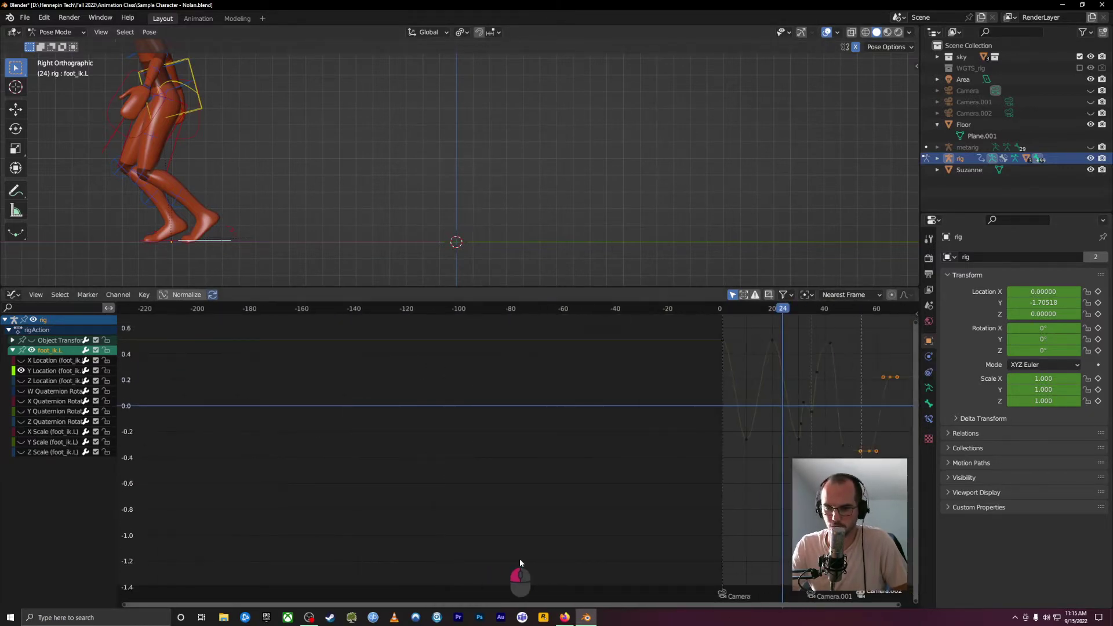
{"action": "left_click_drag", "start_coordinate": [123, 605], "coordinate": [693, 613]}
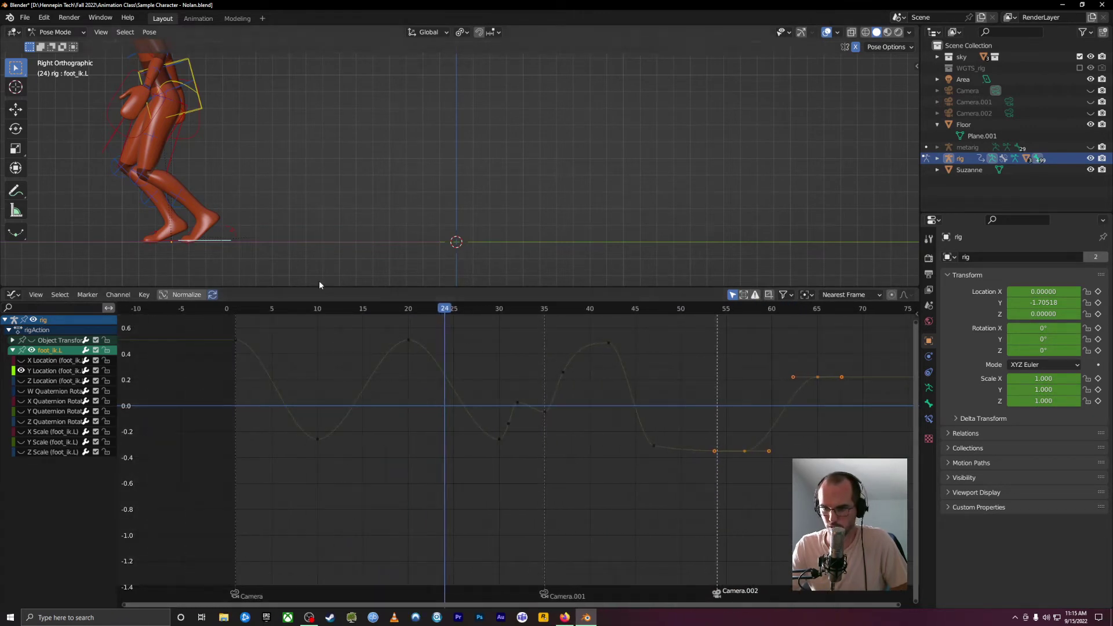
{"action": "left_click_drag", "start_coordinate": [281, 309], "coordinate": [236, 309]}
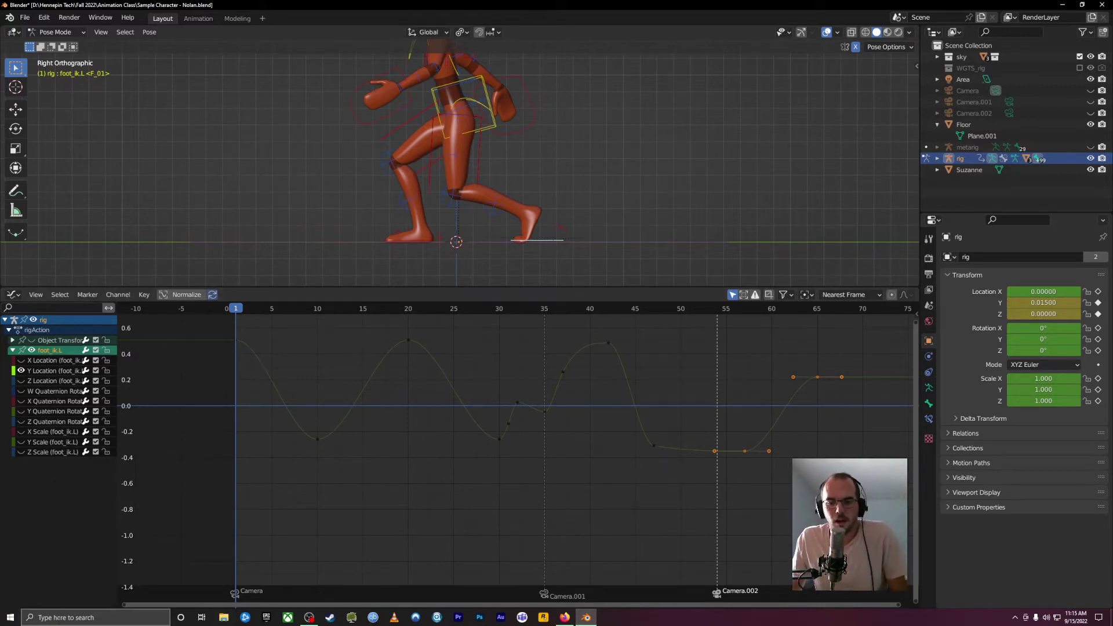
- Switch to Paint and fill the blank canvas with black
{"action": "left_click", "coordinate": [96, 617]}
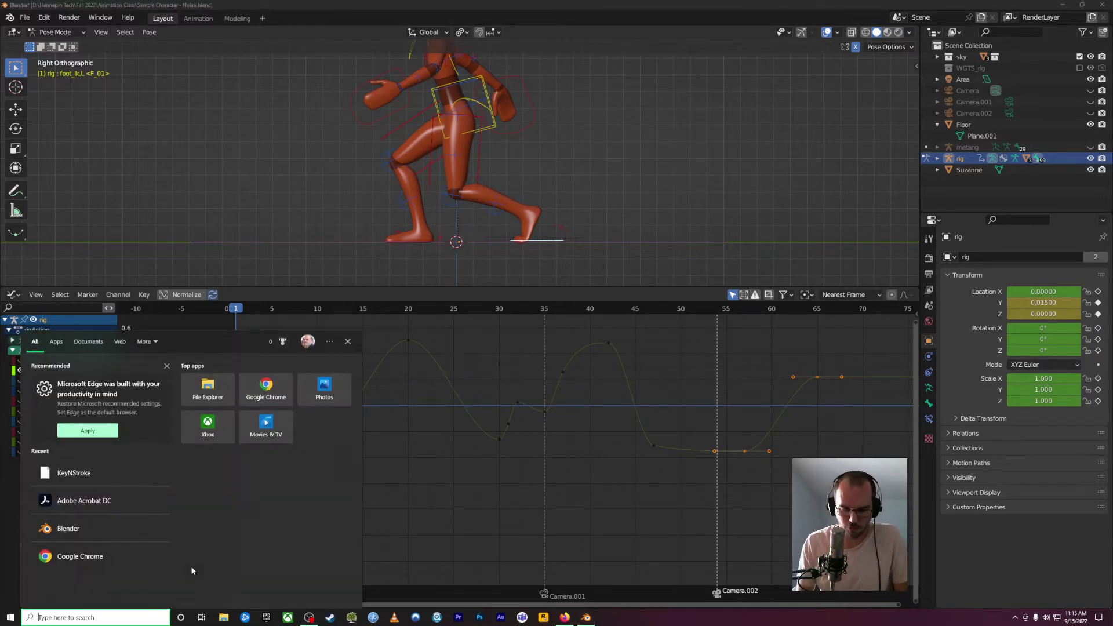
{"action": "type", "text": "paint"}
{"action": "key", "text": "Return"}
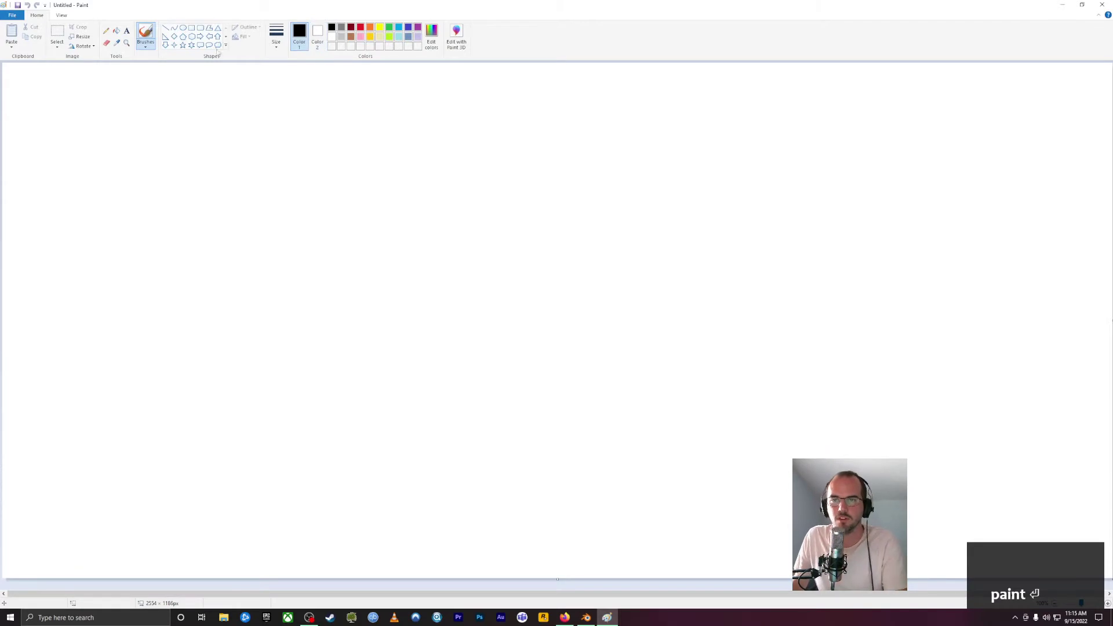
{"action": "left_click", "coordinate": [117, 30]}
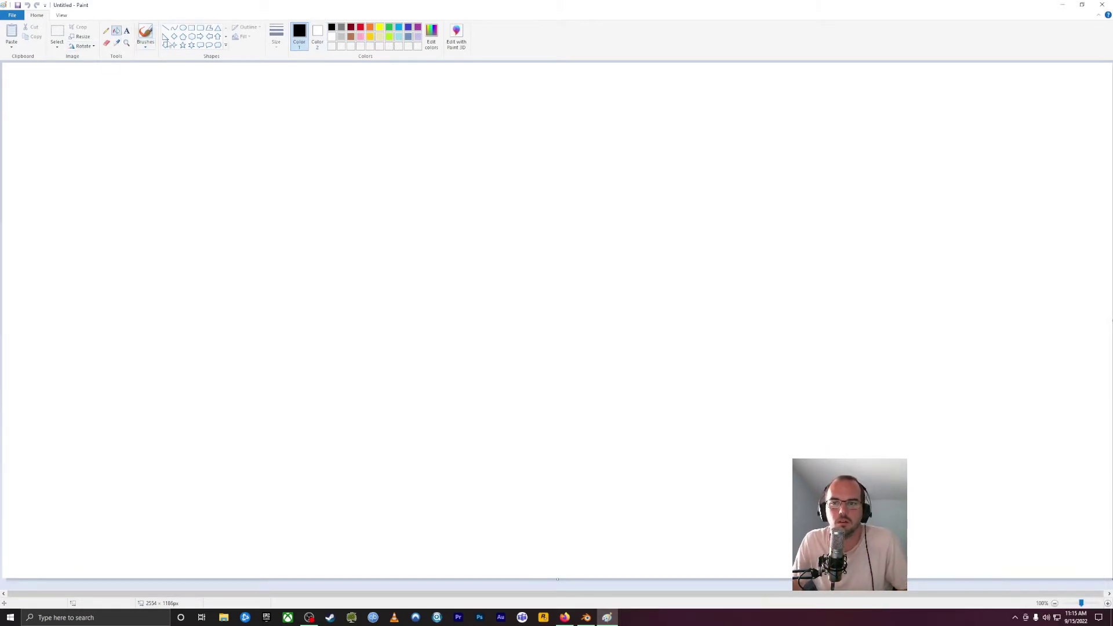
{"action": "left_click", "coordinate": [364, 277]}
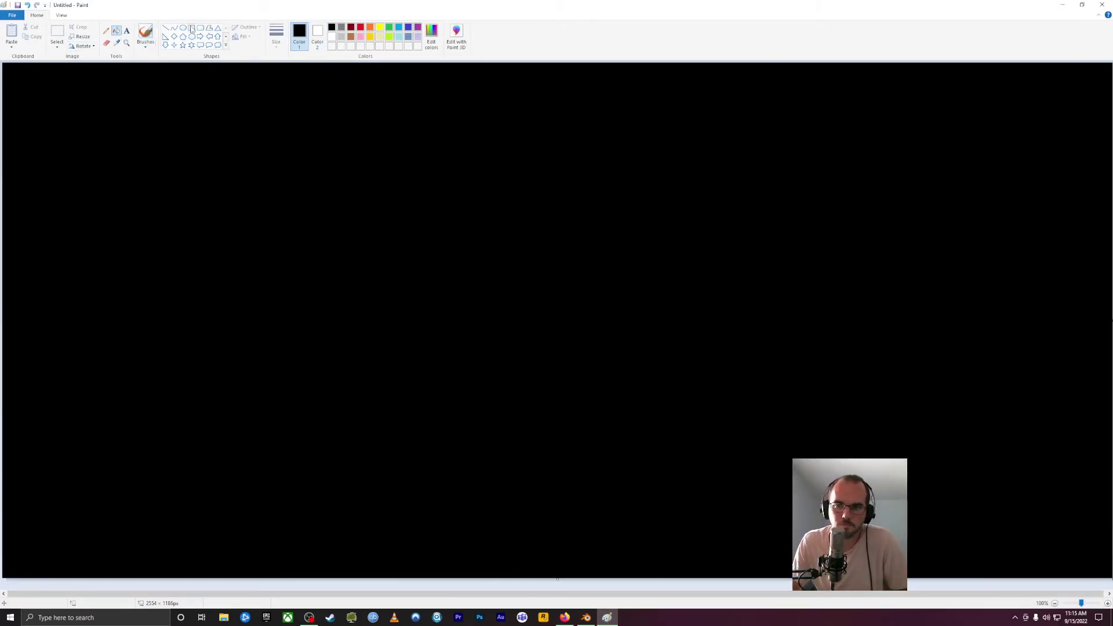
- Brush a white S-shaped curve rising across the black canvas, with an upward arrow labelled Y beside its start
{"action": "left_click", "coordinate": [146, 35]}
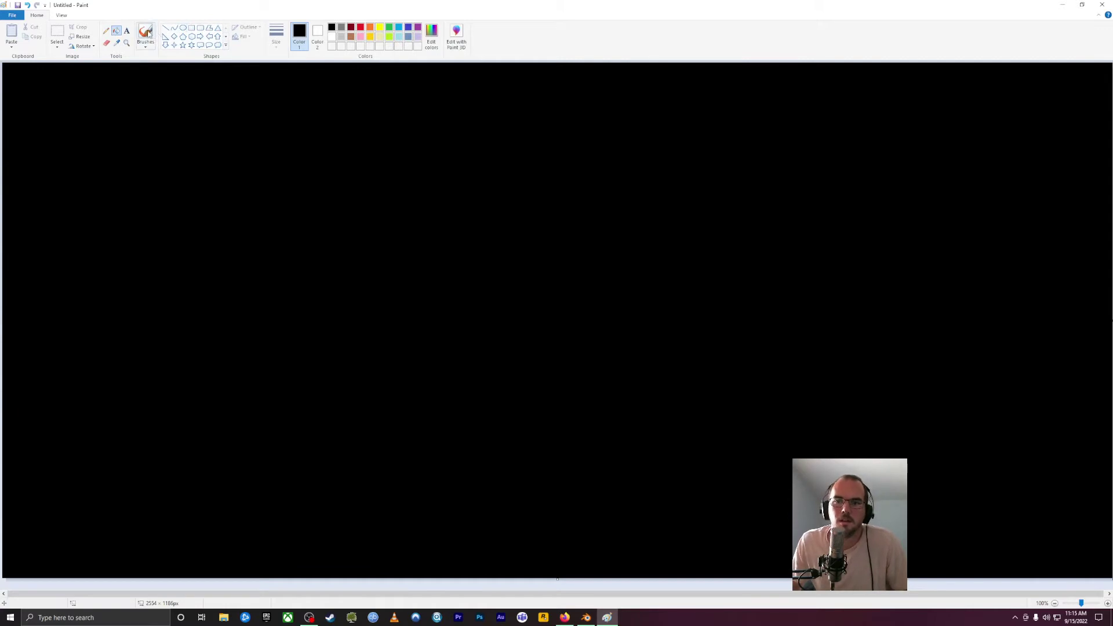
{"action": "left_click", "coordinate": [317, 32]}
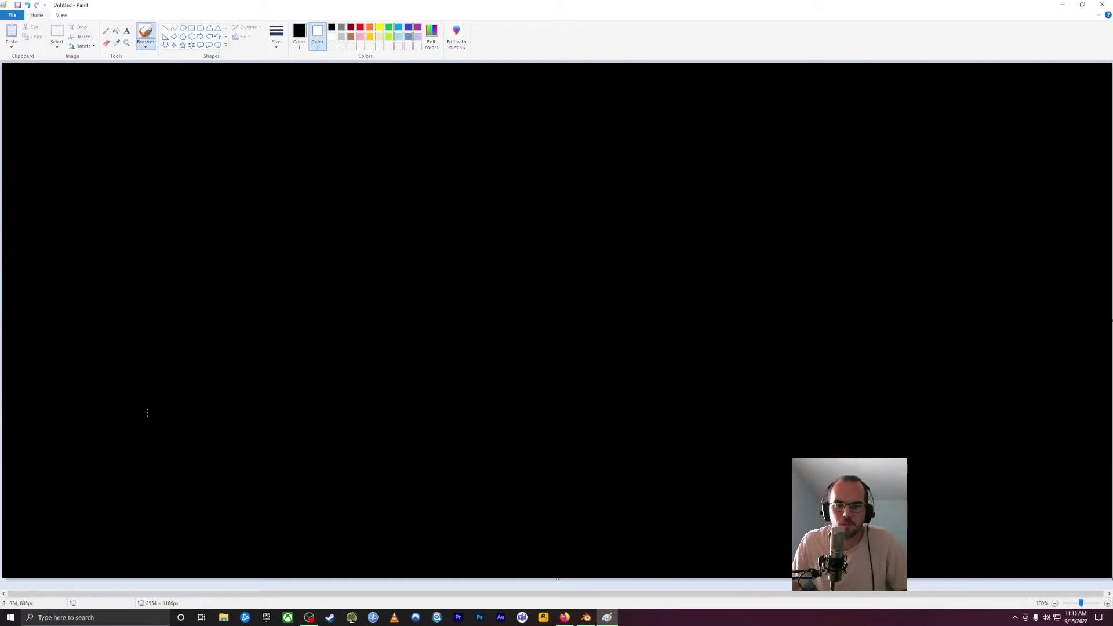
{"action": "left_click_drag", "start_coordinate": [163, 415], "coordinate": [266, 419]}
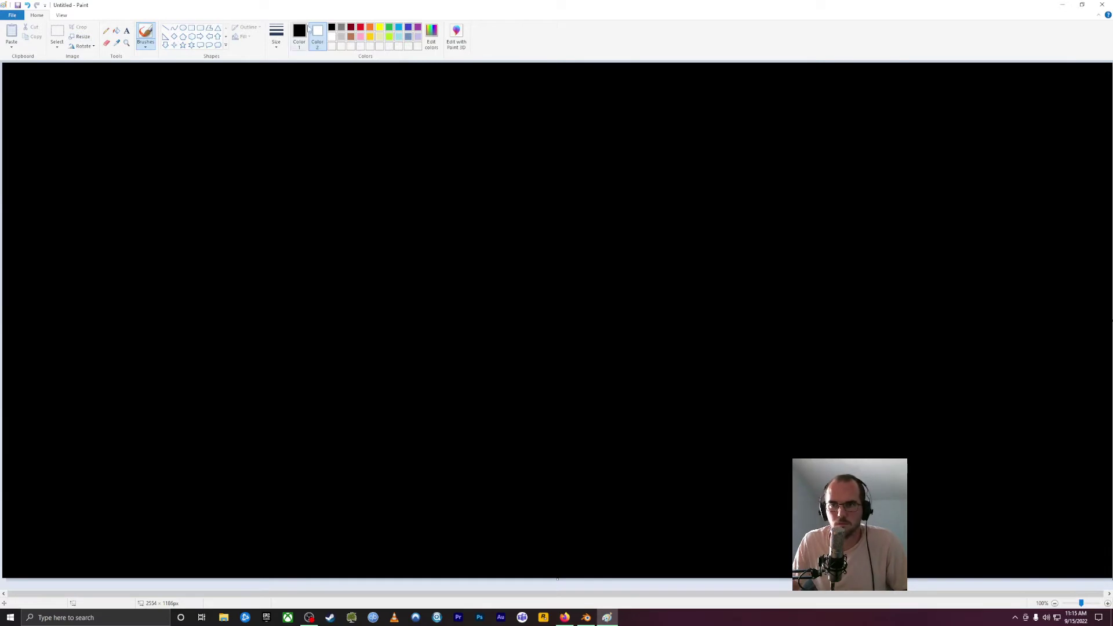
{"action": "left_click", "coordinate": [299, 34]}
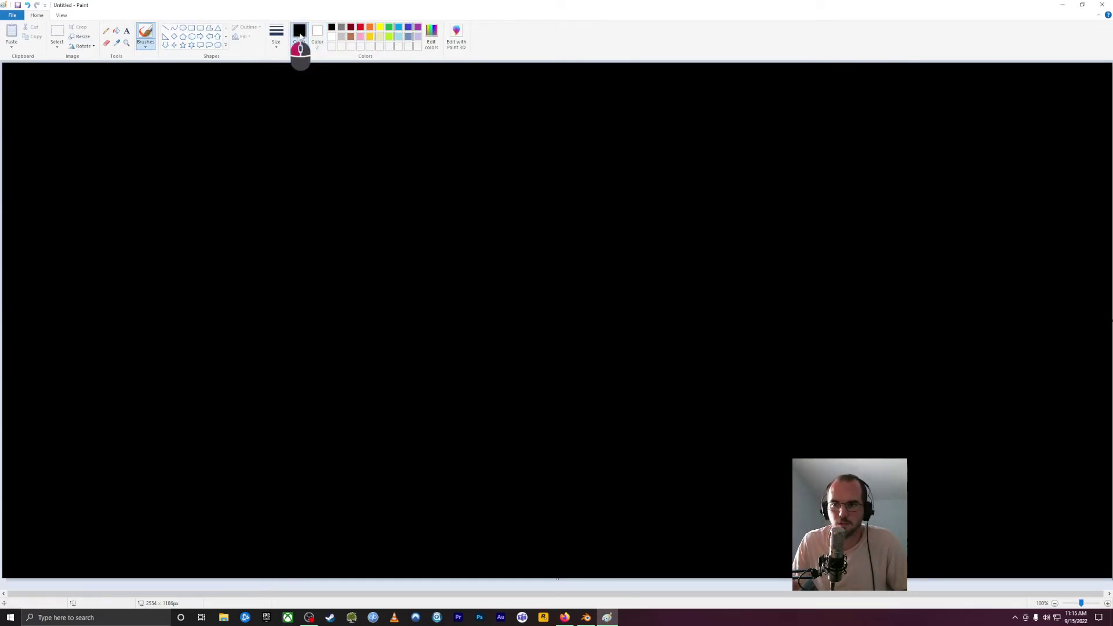
{"action": "left_click", "coordinate": [331, 38]}
{"action": "mouse_move", "coordinate": [170, 432]}
{"action": "left_mouse_down"}
{"action": "mouse_move", "coordinate": [229, 432]}
{"action": "mouse_move", "coordinate": [332, 390]}
{"action": "mouse_move", "coordinate": [425, 280]}
{"action": "mouse_move", "coordinate": [529, 195]}
{"action": "mouse_move", "coordinate": [691, 182]}
{"action": "left_mouse_up"}
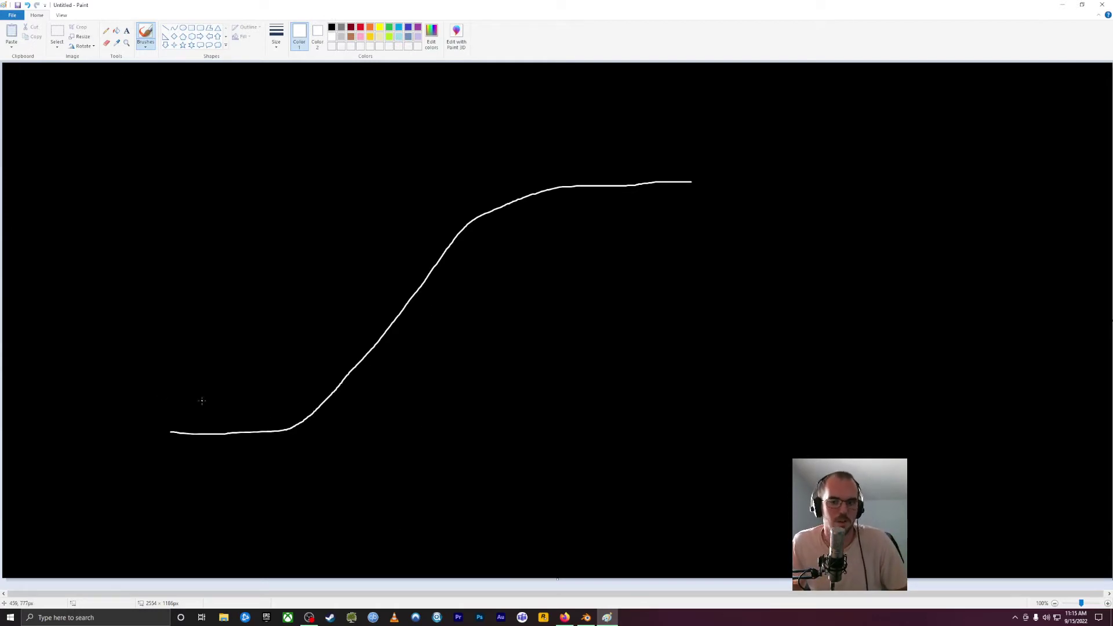
{"action": "mouse_move", "coordinate": [99, 423]}
{"action": "left_mouse_down"}
{"action": "mouse_move", "coordinate": [116, 476]}
{"action": "mouse_move", "coordinate": [152, 416]}
{"action": "mouse_move", "coordinate": [159, 178]}
{"action": "left_mouse_up"}
{"action": "mouse_move", "coordinate": [149, 165]}
{"action": "left_mouse_down"}
{"action": "mouse_move", "coordinate": [157, 145]}
{"action": "mouse_move", "coordinate": [170, 152]}
{"action": "left_mouse_up"}
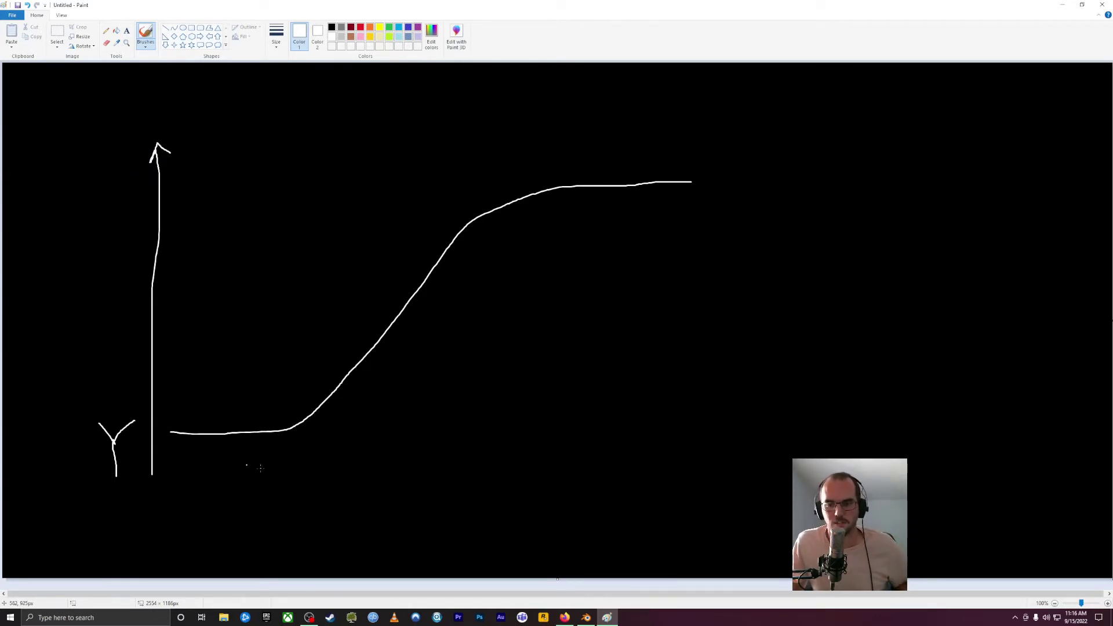
{"action": "left_click_drag", "start_coordinate": [226, 474], "coordinate": [1020, 408]}
{"action": "key", "text": "ctrl+z"}
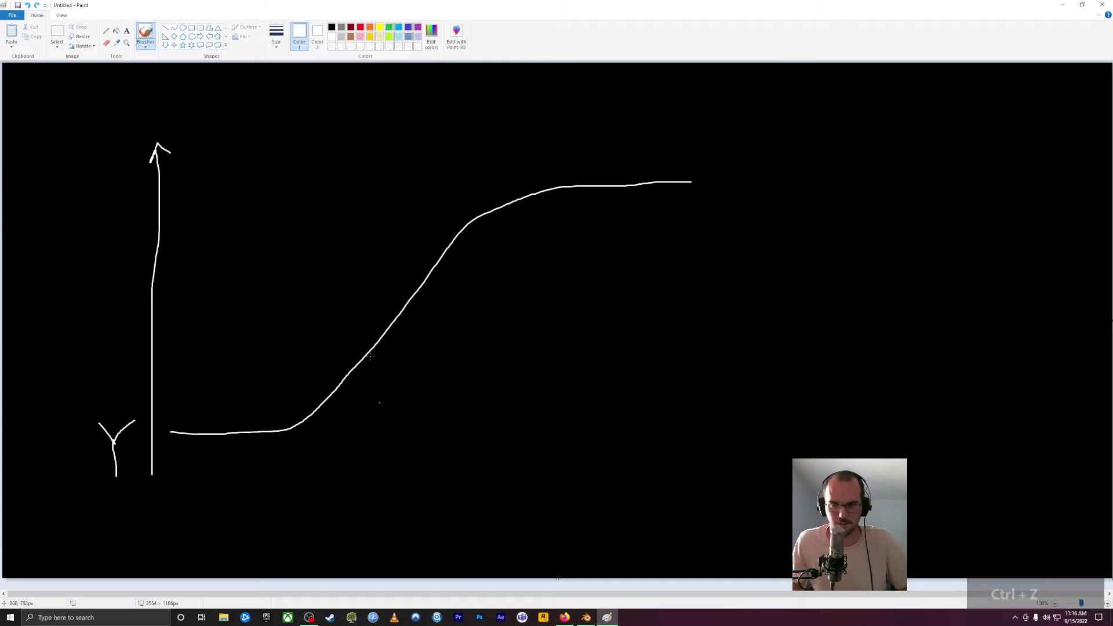
{"action": "key", "text": "ctrl+z"}
- Draw a straight horizontal line about 1607 px long beneath the S-shaped curve
{"action": "left_click", "coordinate": [165, 27]}
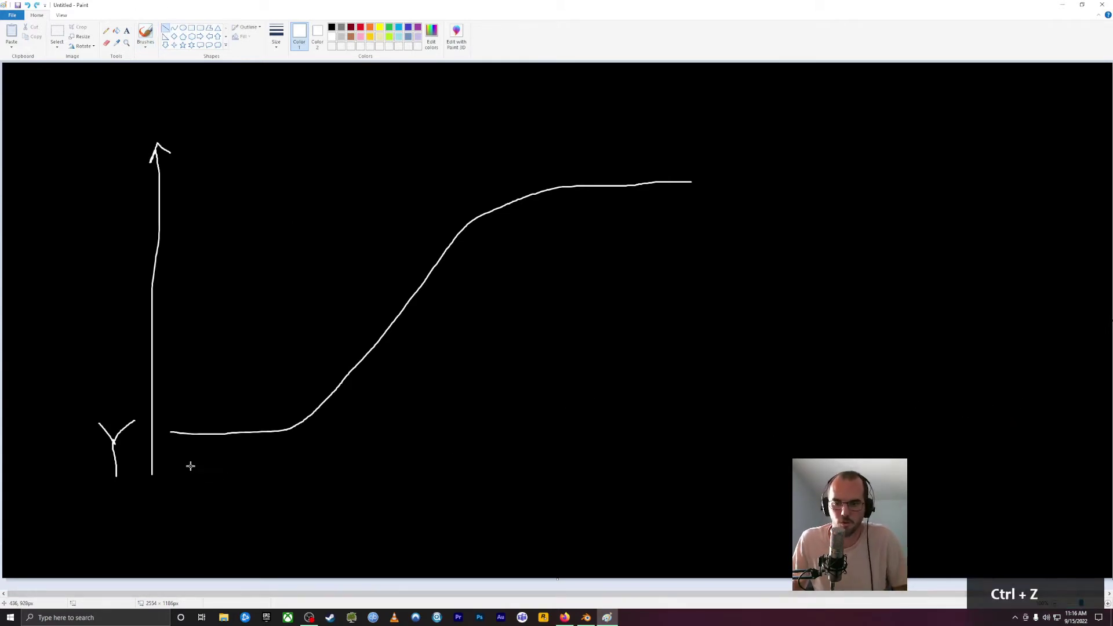
{"action": "left_click_drag", "start_coordinate": [190, 466], "coordinate": [793, 465]}
{"action": "left_click_drag", "start_coordinate": [885, 463], "coordinate": [887, 464], "text": "shift"}
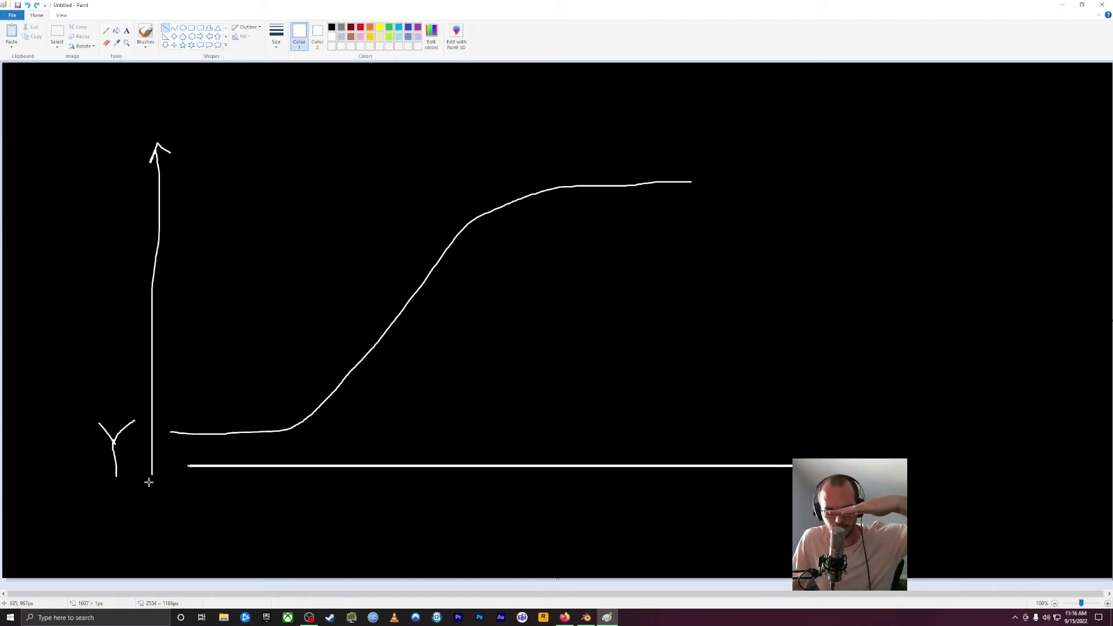
- Handwrite 10 beside the Y label, then brush a long line below the horizontal axis and letter TIME under it
{"action": "left_click", "coordinate": [145, 34]}
{"action": "mouse_move", "coordinate": [73, 466]}
{"action": "left_mouse_down"}
{"action": "mouse_move", "coordinate": [72, 478]}
{"action": "mouse_move", "coordinate": [95, 460]}
{"action": "left_mouse_up"}
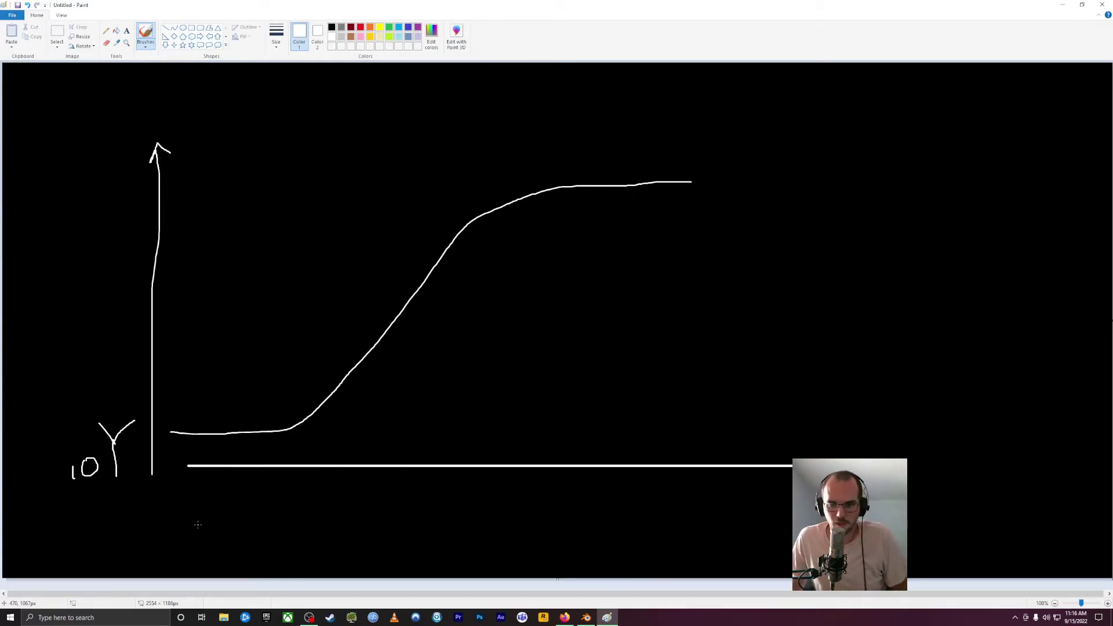
{"action": "mouse_move", "coordinate": [178, 525]}
{"action": "left_mouse_down"}
{"action": "mouse_move", "coordinate": [565, 499]}
{"action": "mouse_move", "coordinate": [791, 506]}
{"action": "left_mouse_up"}
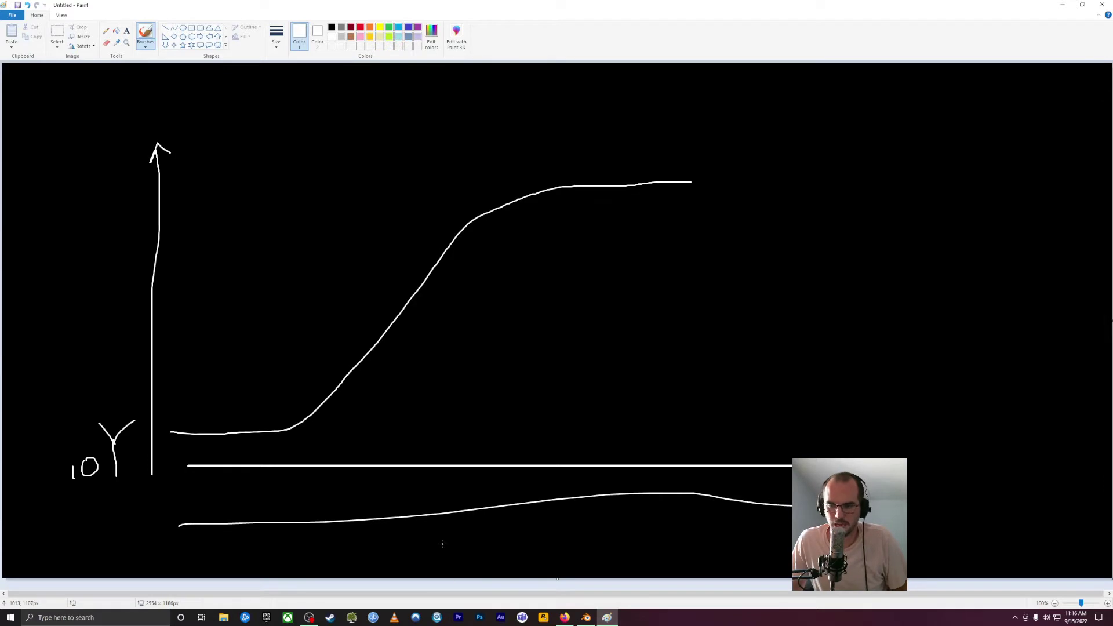
{"action": "mouse_move", "coordinate": [442, 543]}
{"action": "left_mouse_down"}
{"action": "mouse_move", "coordinate": [442, 559]}
{"action": "mouse_move", "coordinate": [464, 536]}
{"action": "mouse_move", "coordinate": [463, 559]}
{"action": "mouse_move", "coordinate": [494, 534]}
{"action": "mouse_move", "coordinate": [497, 553]}
{"action": "left_mouse_up"}
{"action": "mouse_move", "coordinate": [511, 550]}
{"action": "left_mouse_down"}
{"action": "mouse_move", "coordinate": [519, 540]}
{"action": "mouse_move", "coordinate": [525, 559]}
{"action": "left_mouse_up"}
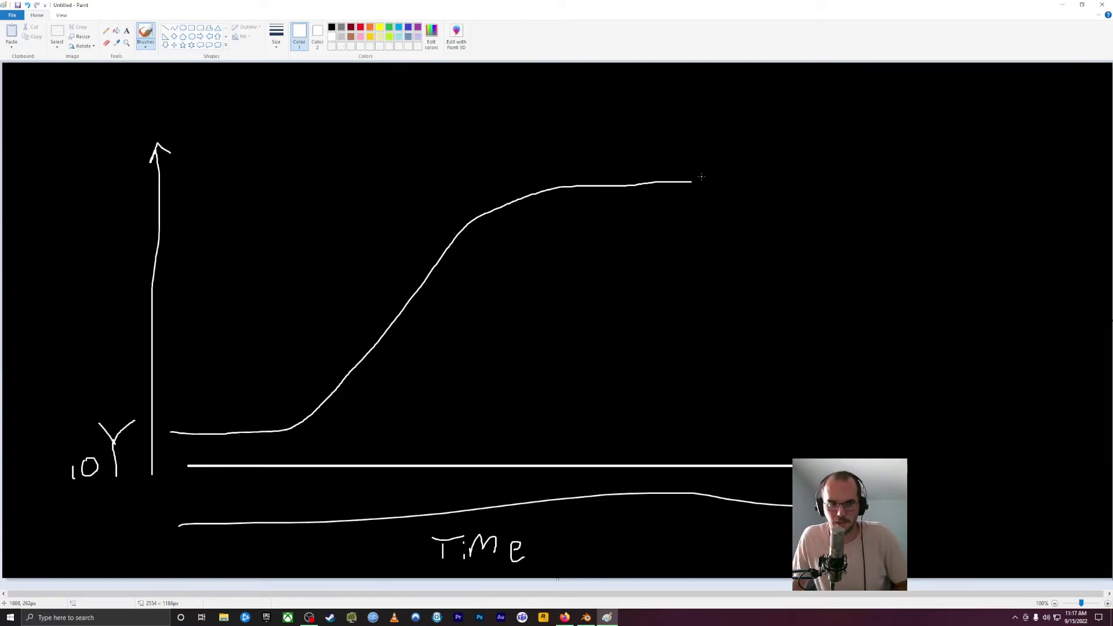
- Handwrite the title Ease above the S-shaped curve and connect the curve's two ends with a straight line
{"action": "mouse_move", "coordinate": [336, 102]}
{"action": "left_mouse_down"}
{"action": "mouse_move", "coordinate": [391, 148]}
{"action": "mouse_move", "coordinate": [382, 118]}
{"action": "mouse_move", "coordinate": [401, 97]}
{"action": "left_mouse_up"}
{"action": "mouse_move", "coordinate": [410, 119]}
{"action": "left_mouse_down"}
{"action": "mouse_move", "coordinate": [398, 141]}
{"action": "mouse_move", "coordinate": [480, 147]}
{"action": "left_mouse_up"}
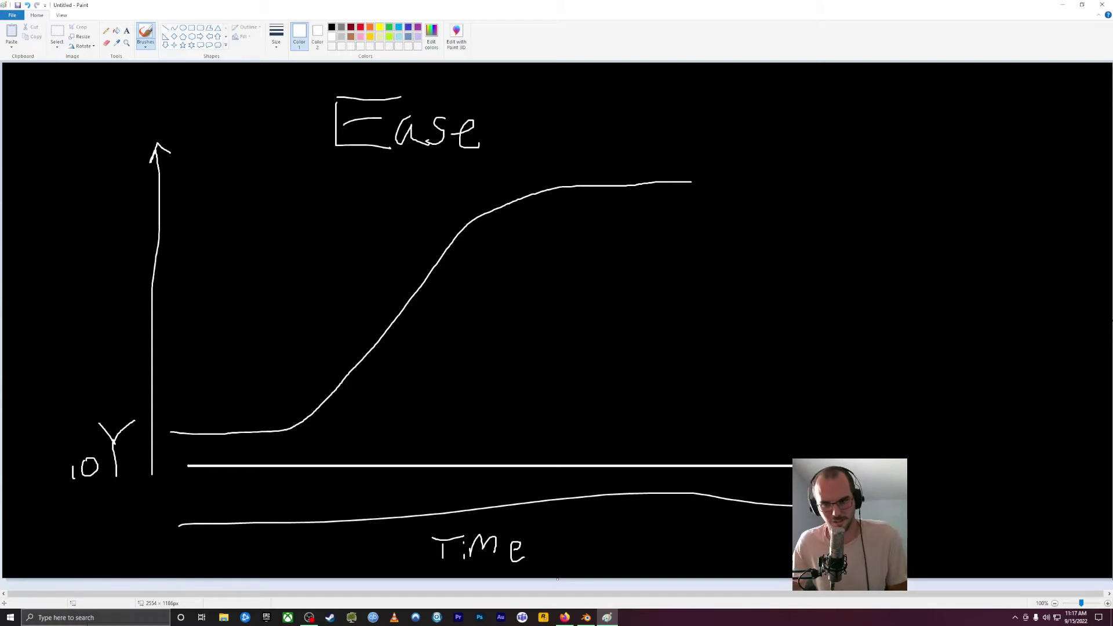
{"action": "left_click", "coordinate": [166, 28]}
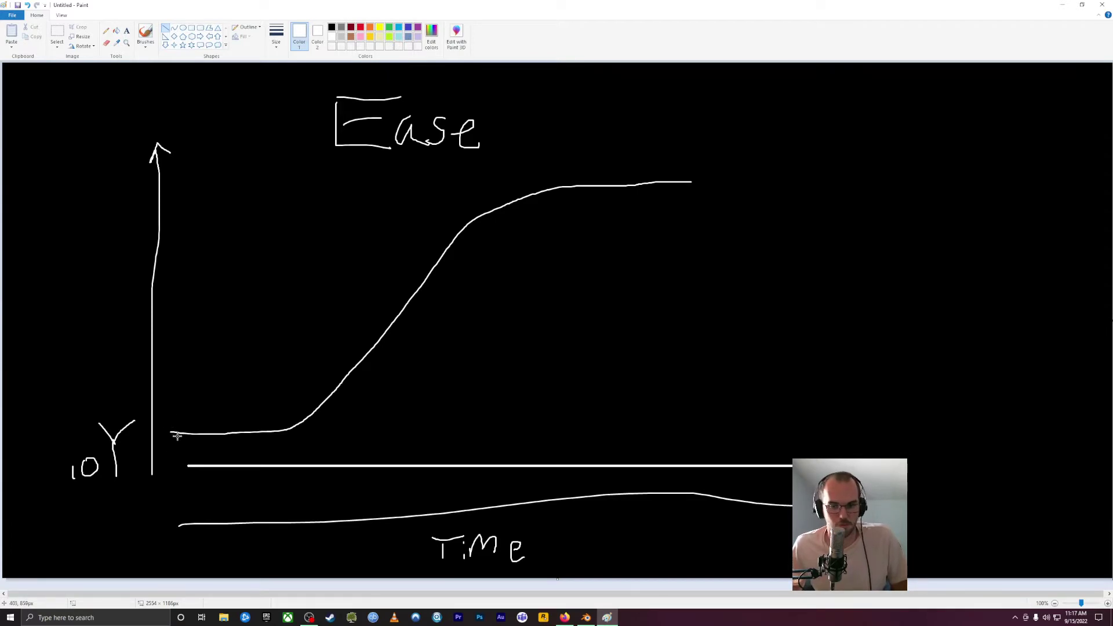
{"action": "left_click_drag", "start_coordinate": [169, 432], "coordinate": [692, 184]}
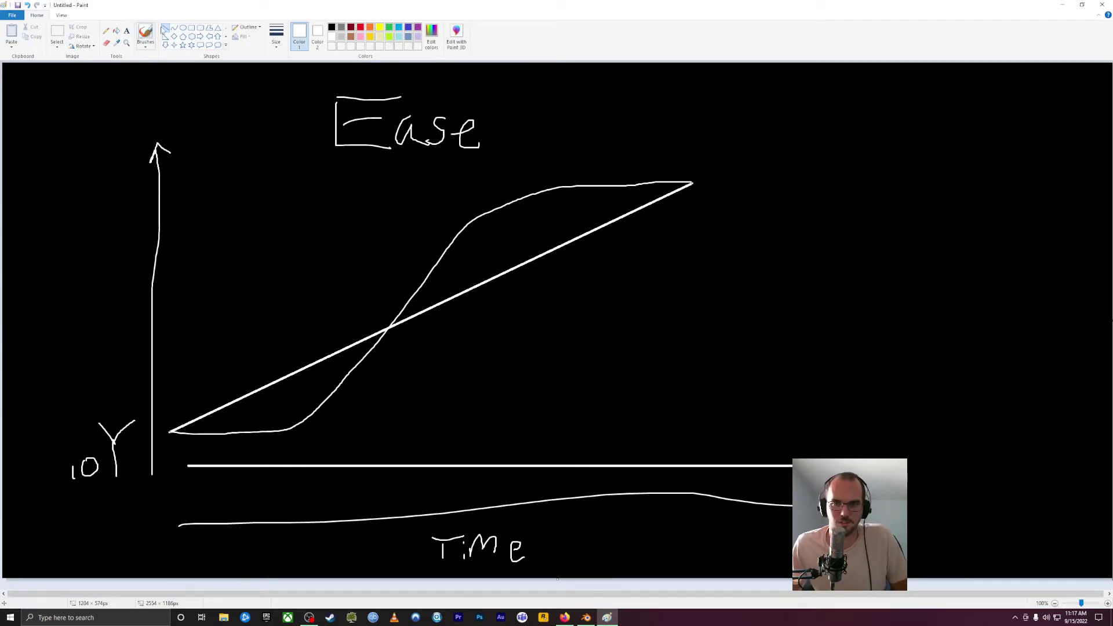
- Add the text "linear" below the straight diagonal line
{"action": "left_click", "coordinate": [127, 30]}
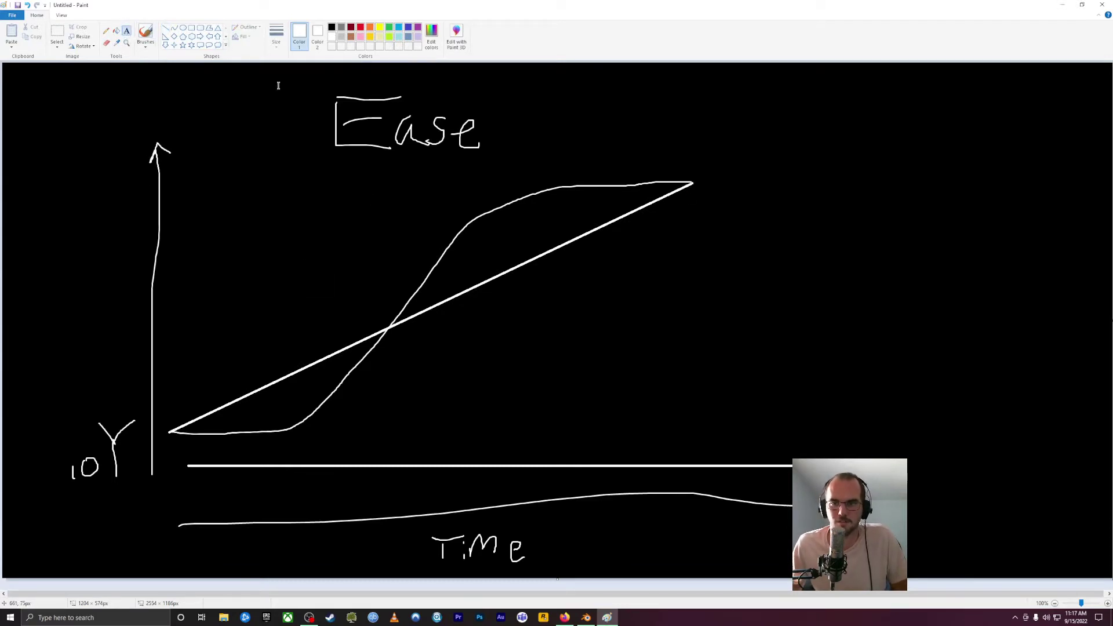
{"action": "left_click", "coordinate": [545, 308]}
{"action": "type", "text": "linear"}
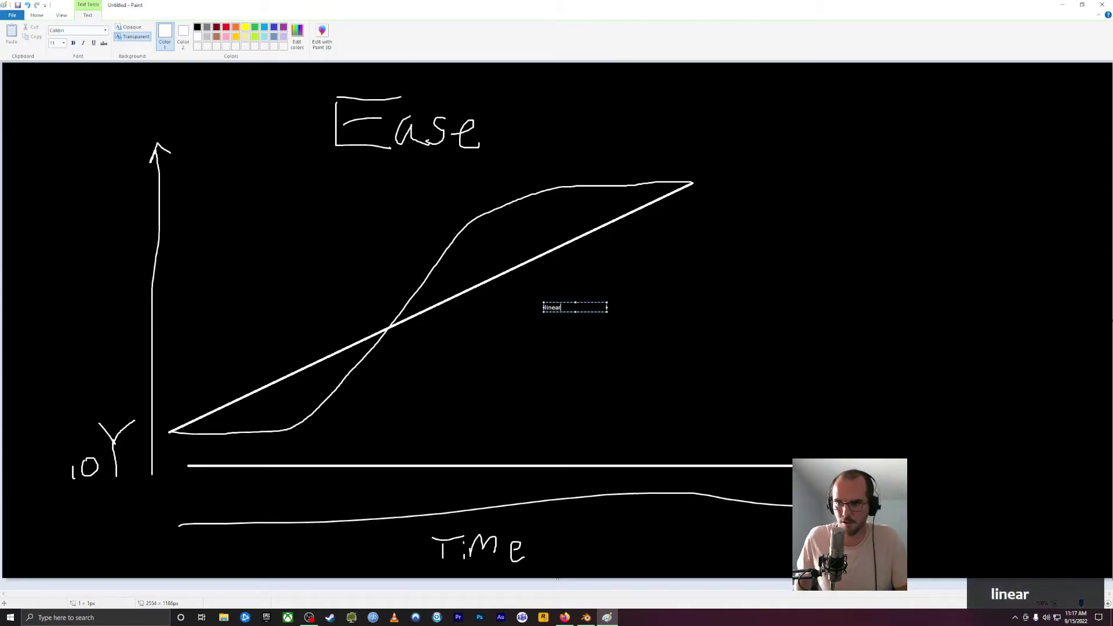
{"action": "key", "text": "Return"}
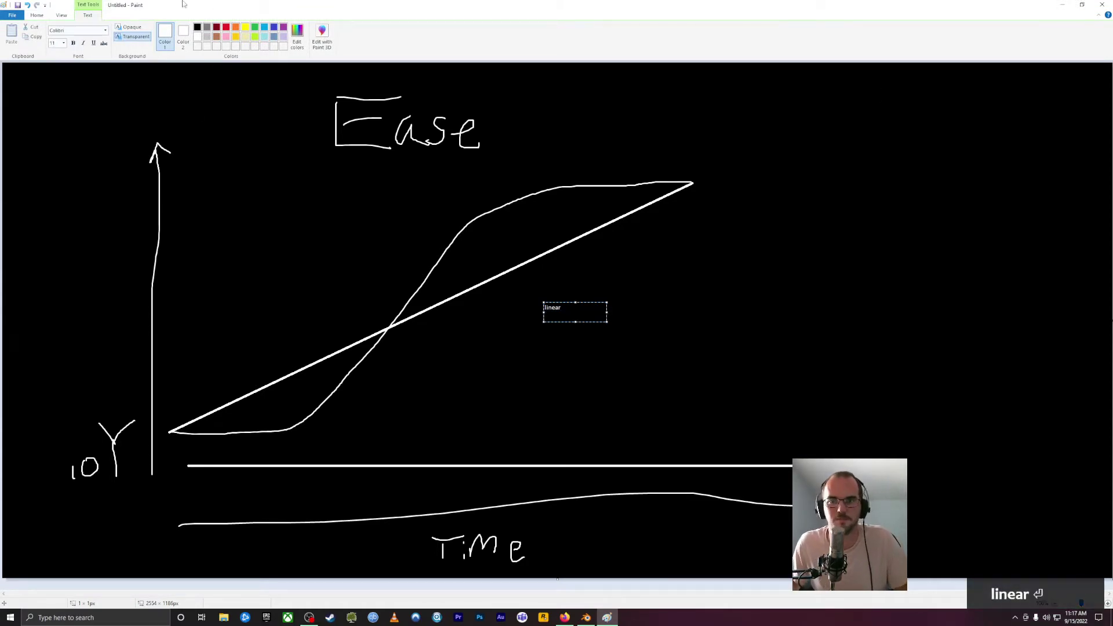
- Handwrite a much larger linear label with the brush just below the small text
{"action": "left_click", "coordinate": [36, 15]}
{"action": "left_click", "coordinate": [145, 35]}
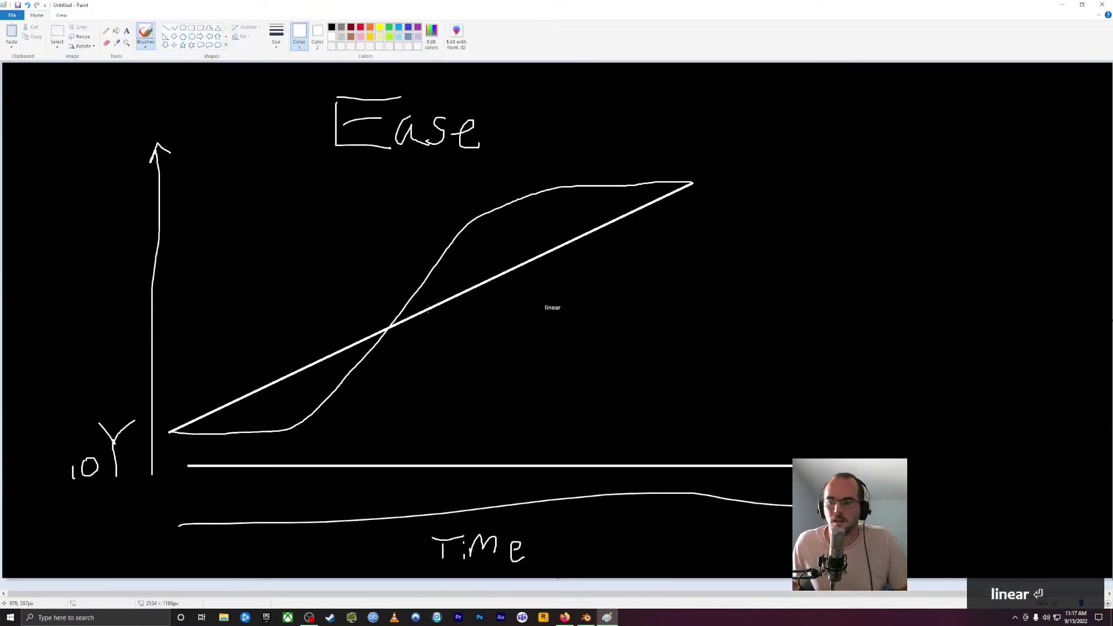
{"action": "mouse_move", "coordinate": [501, 313]}
{"action": "left_mouse_down"}
{"action": "mouse_move", "coordinate": [478, 369]}
{"action": "mouse_move", "coordinate": [583, 331]}
{"action": "mouse_move", "coordinate": [591, 357]}
{"action": "mouse_move", "coordinate": [619, 367]}
{"action": "mouse_move", "coordinate": [697, 331]}
{"action": "left_mouse_up"}
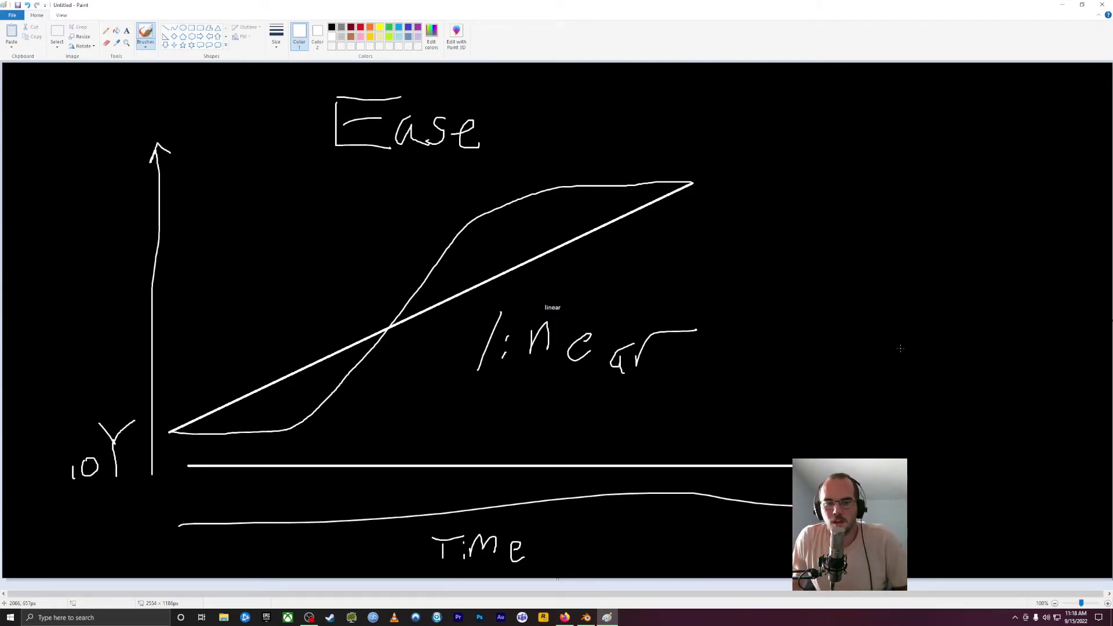
- Close Paint without saving the drawing and, back in Blender, select the frame 1 keyframe of the foot_ik.L Y Location curve
{"action": "left_click", "coordinate": [1096, 4]}
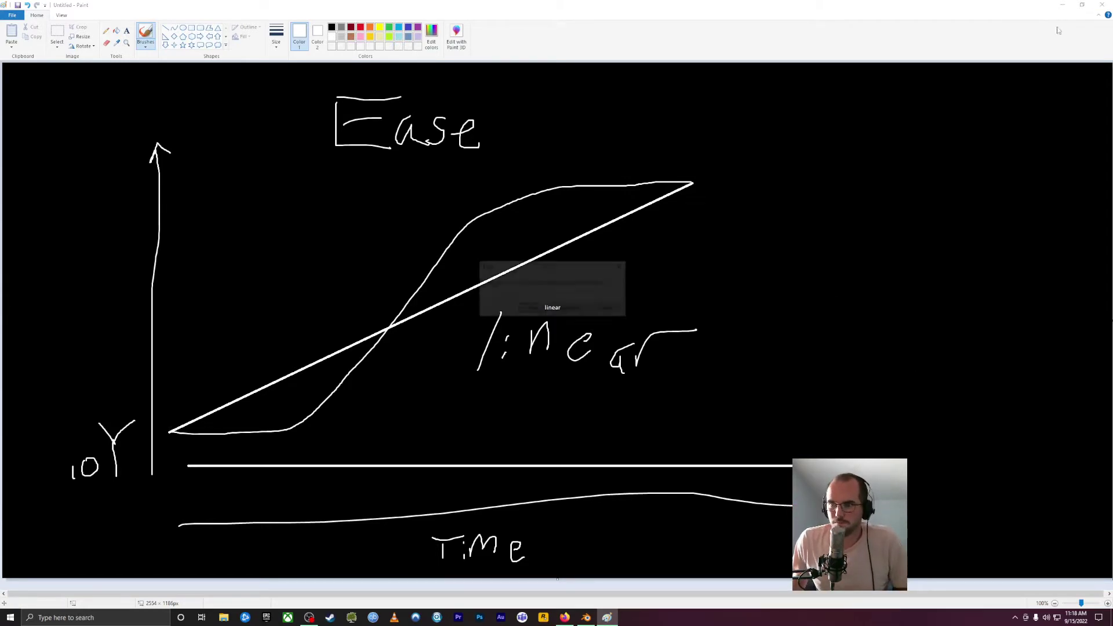
{"action": "left_click", "coordinate": [568, 309]}
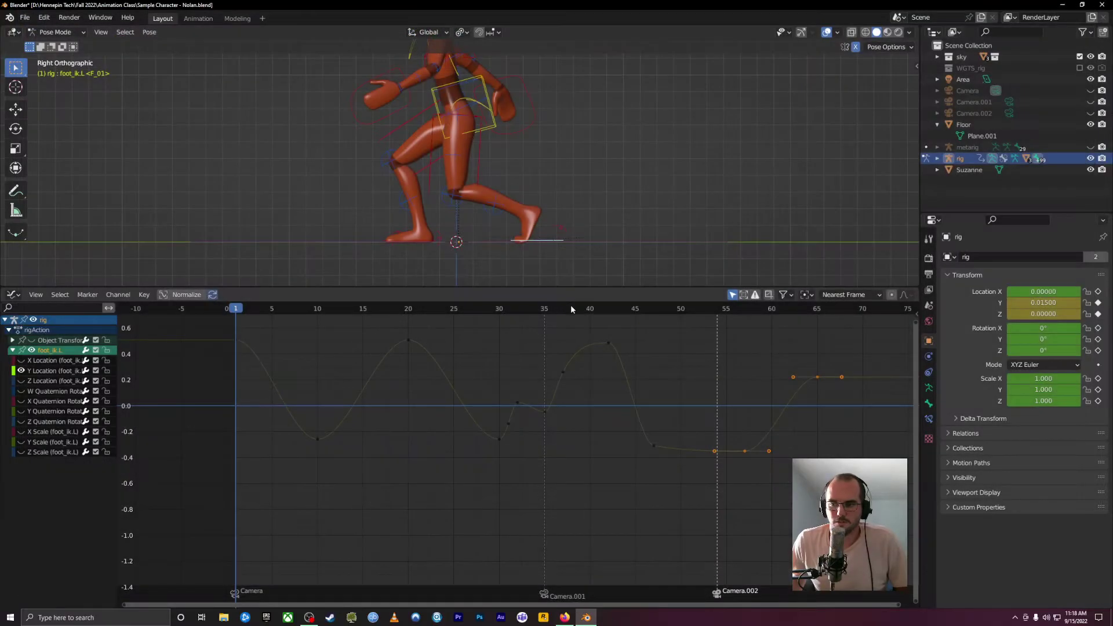
{"action": "left_click_drag", "start_coordinate": [271, 334], "coordinate": [120, 386]}
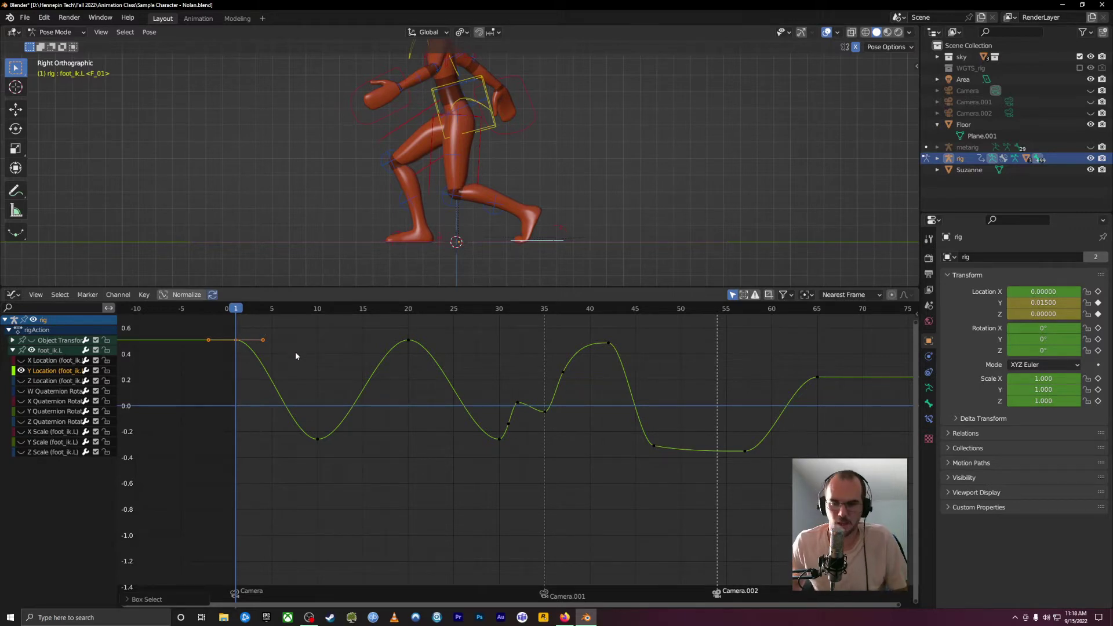
- Set the interpolation of the foot's frame 1 Y Location keyframe to Linear
{"action": "key", "text": "t"}
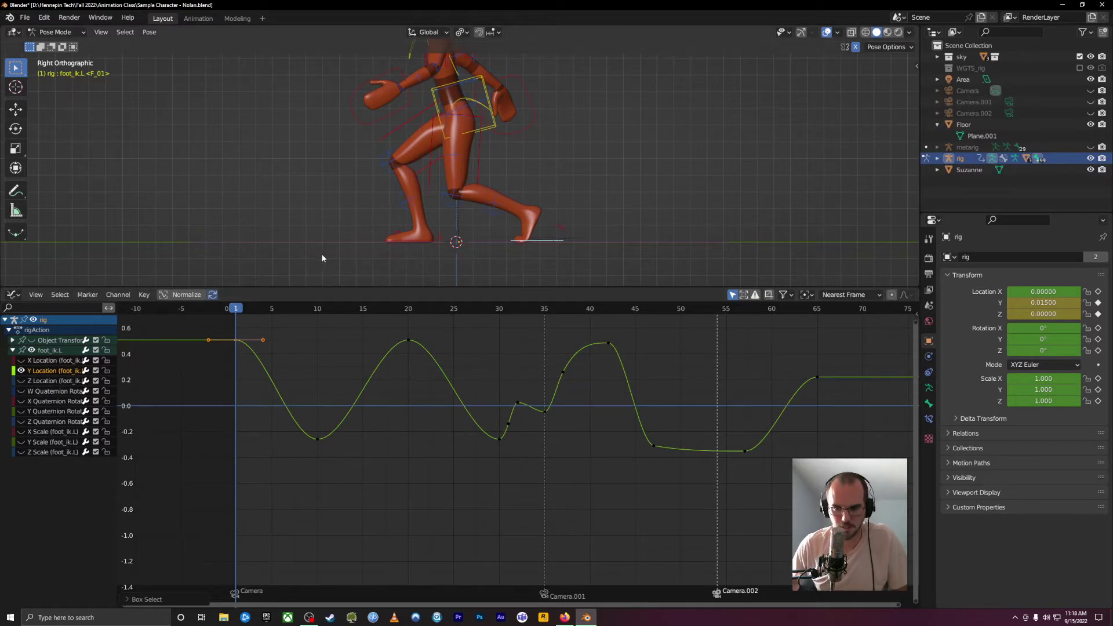
{"action": "key", "text": "t"}
{"action": "key", "text": "t"}
{"action": "key", "text": "t"}
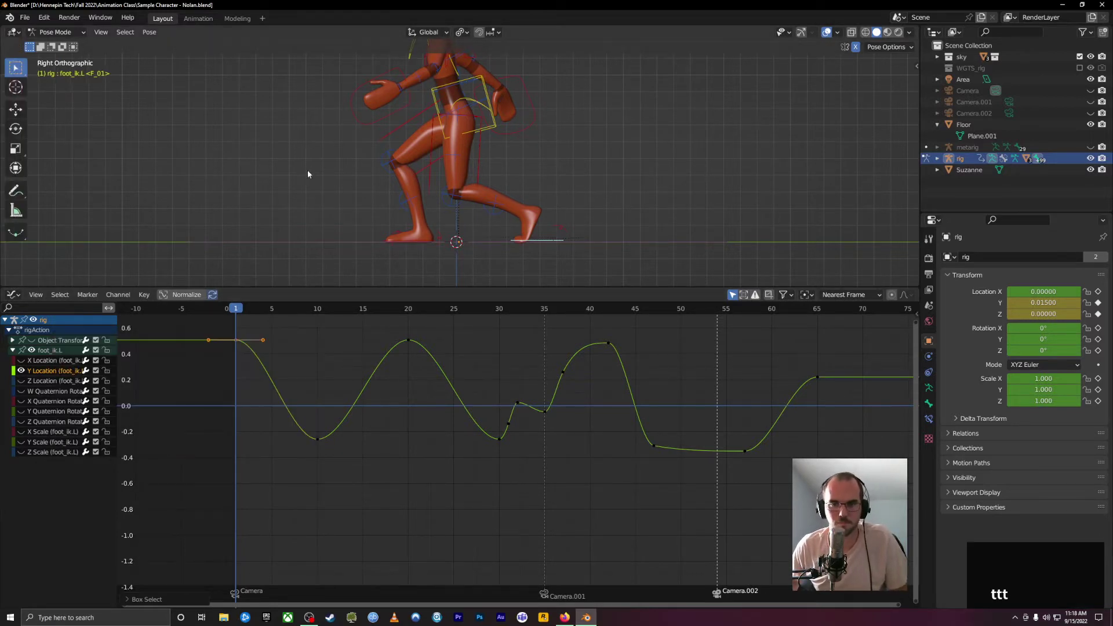
{"action": "key", "text": "t"}
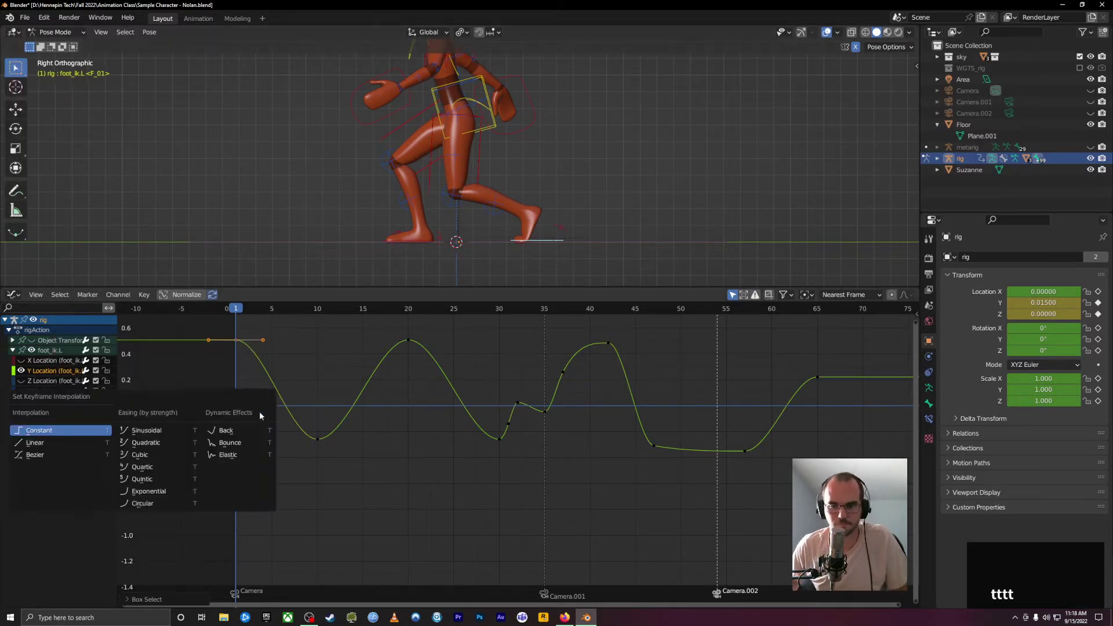
{"action": "left_click", "coordinate": [74, 442]}
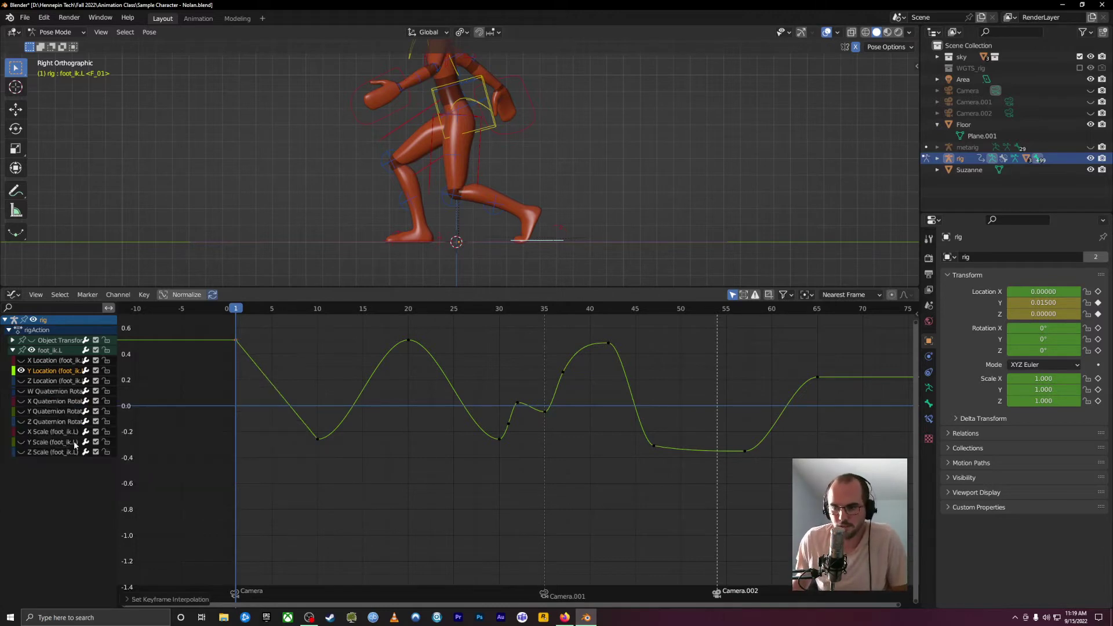
- Scrub the animation between frames 1 and 32 to compare the foot's linear segment with its eased segments, stopping at frame 10
{"action": "left_click_drag", "start_coordinate": [234, 311], "coordinate": [413, 344]}
{"action": "scroll", "coordinate": [451, 159], "scroll_direction": "down", "scroll_amount": 3}
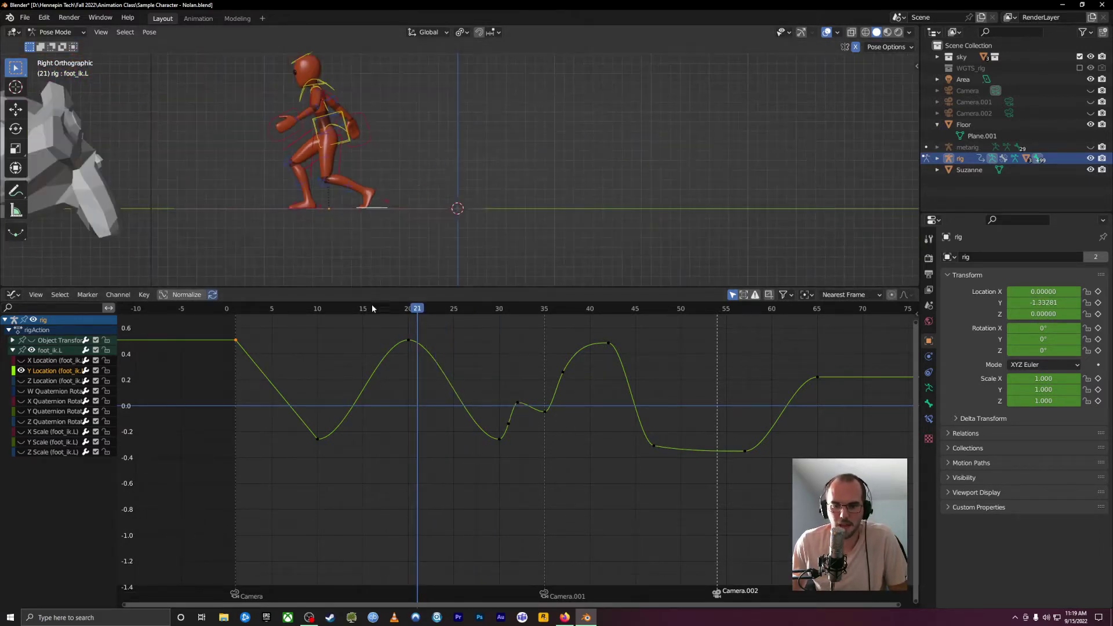
{"action": "scroll", "coordinate": [357, 212], "scroll_direction": "down", "scroll_amount": 3}
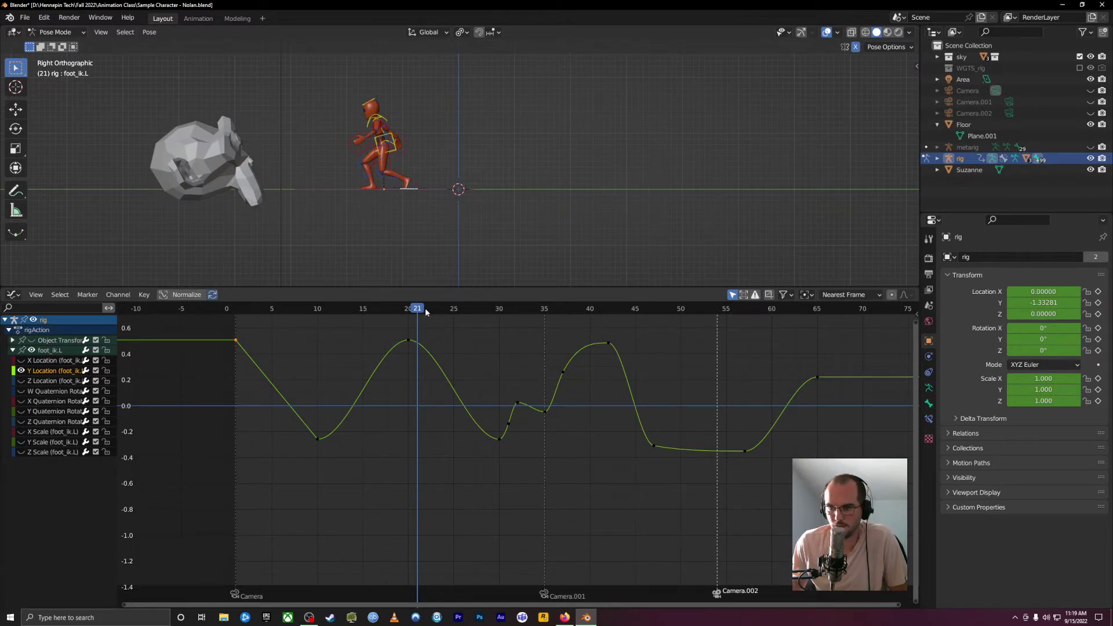
{"action": "left_click_drag", "start_coordinate": [425, 308], "coordinate": [502, 432]}
{"action": "left_click_drag", "start_coordinate": [483, 433], "coordinate": [326, 452]}
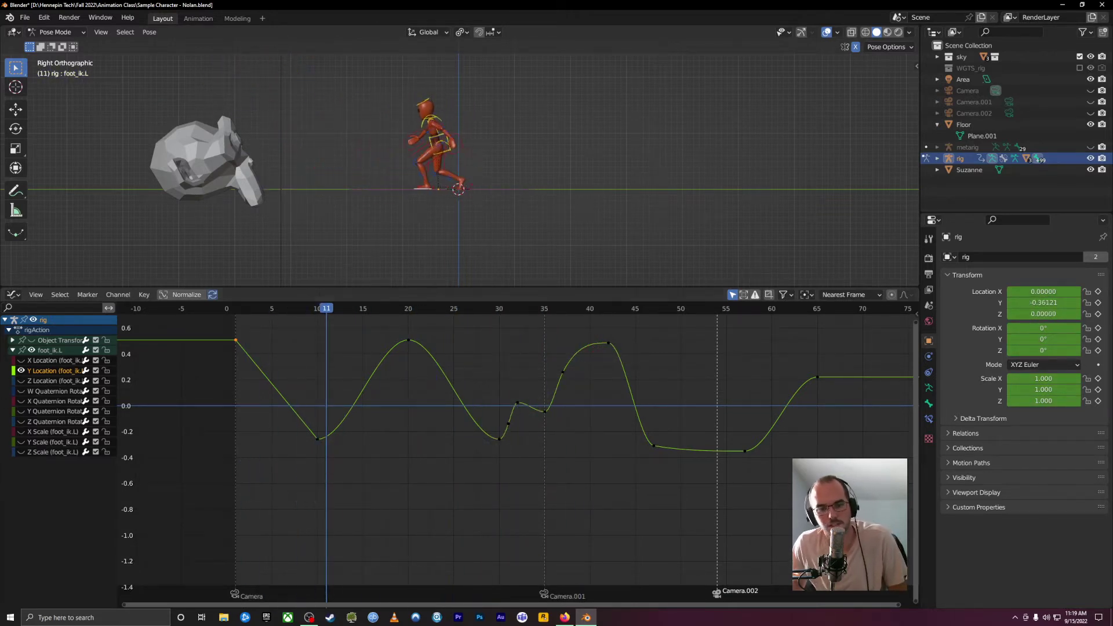
{"action": "left_click_drag", "start_coordinate": [343, 318], "coordinate": [517, 313]}
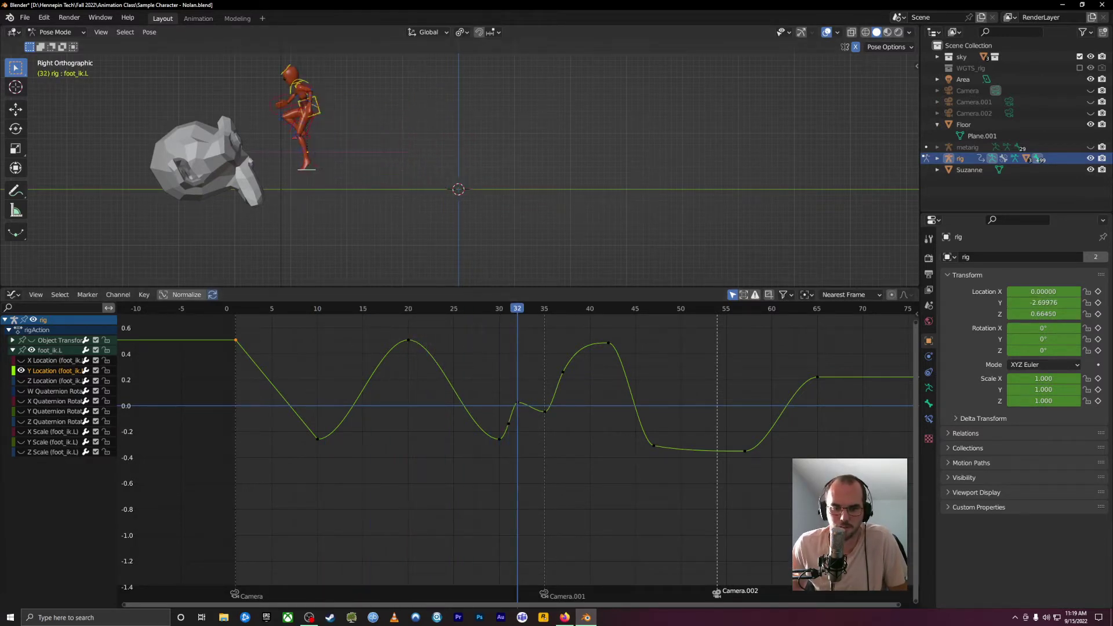
{"action": "key", "text": "alt+Tab"}
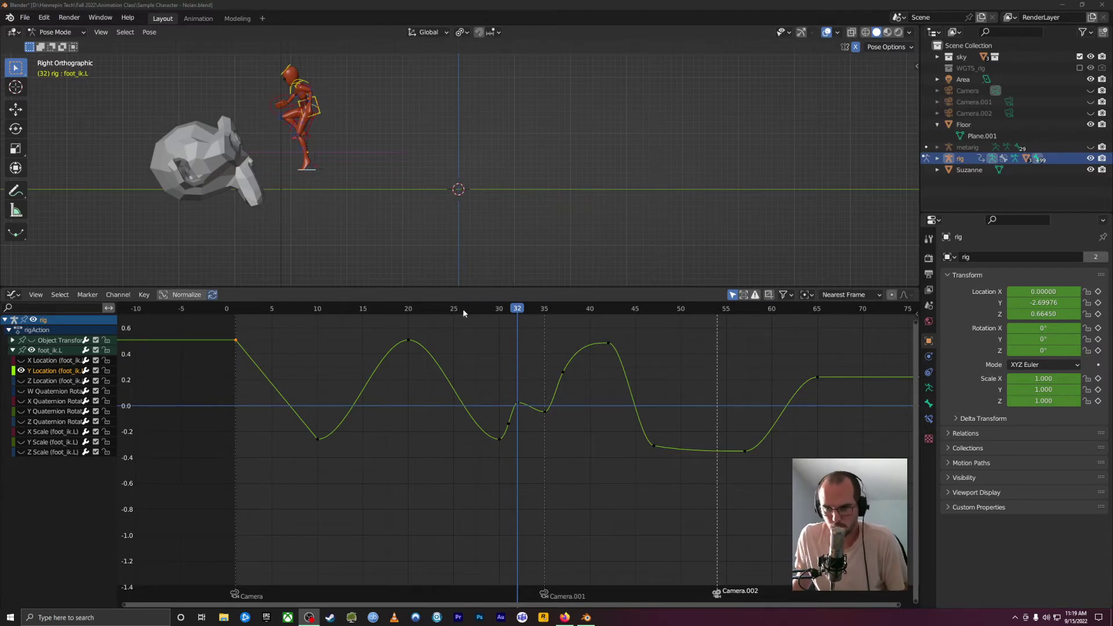
{"action": "left_click_drag", "start_coordinate": [493, 305], "coordinate": [513, 400]}
{"action": "left_click_drag", "start_coordinate": [517, 310], "coordinate": [318, 432]}
- Select the frame 10 keyframe of the foot's Y Location curve and set its interpolation to Linear
{"action": "left_click_drag", "start_coordinate": [304, 375], "coordinate": [328, 465]}
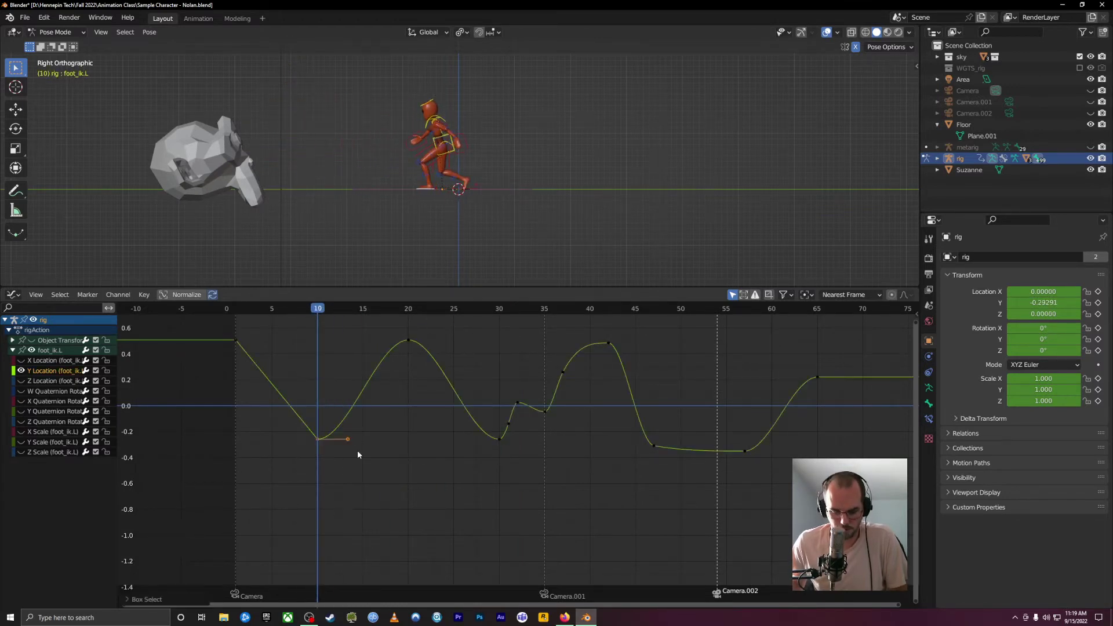
{"action": "key", "text": "v"}
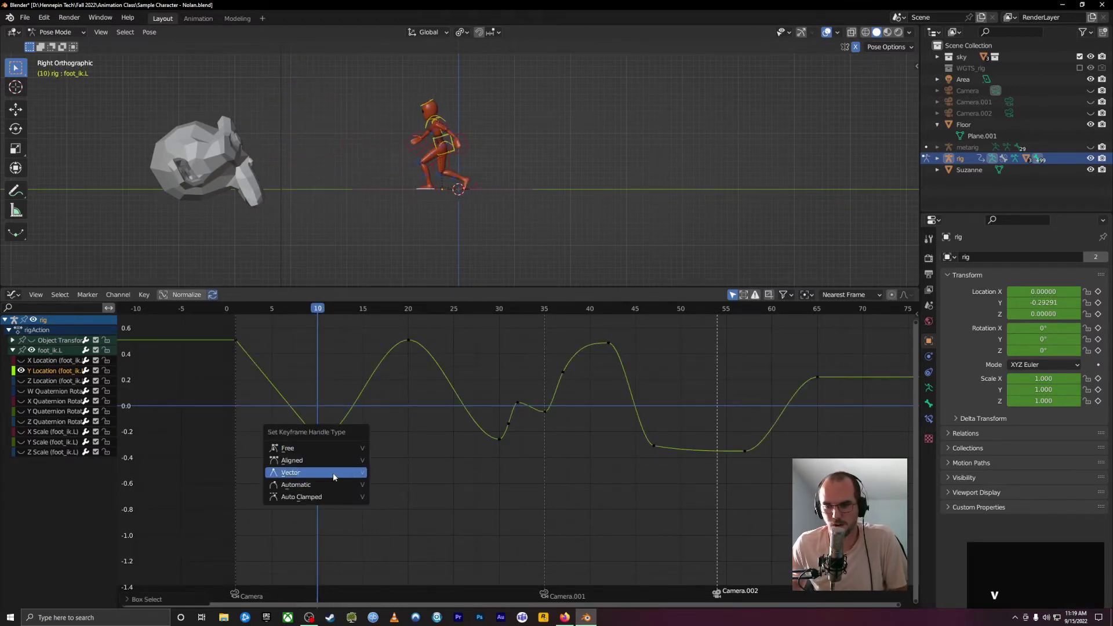
{"action": "left_click", "coordinate": [333, 471]}
{"action": "left_click_drag", "start_coordinate": [321, 371], "coordinate": [354, 456]}
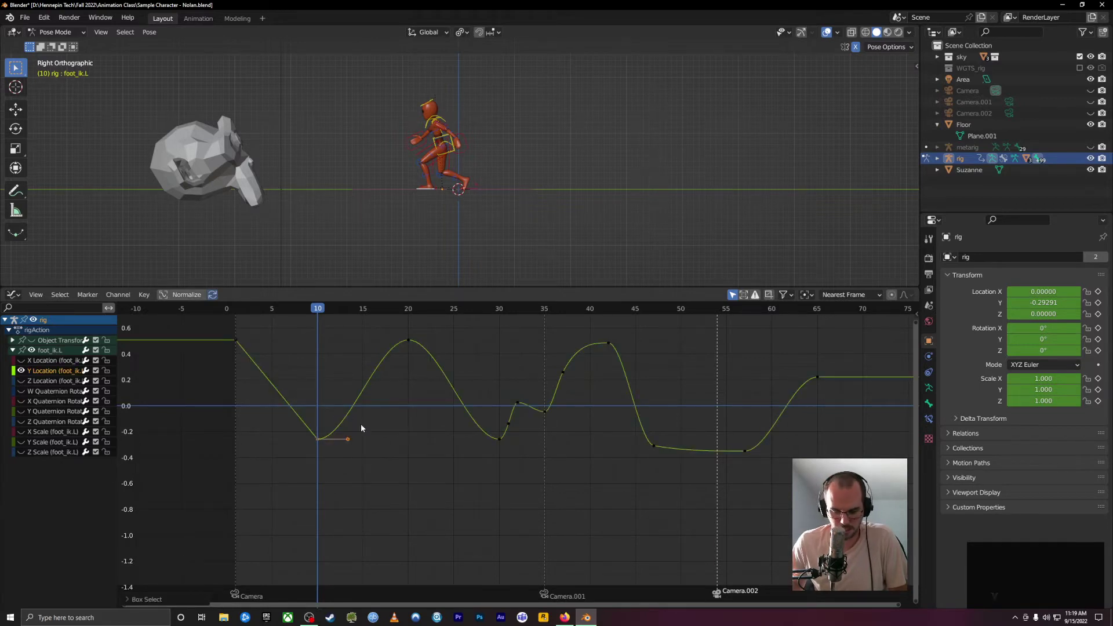
{"action": "key", "text": "t"}
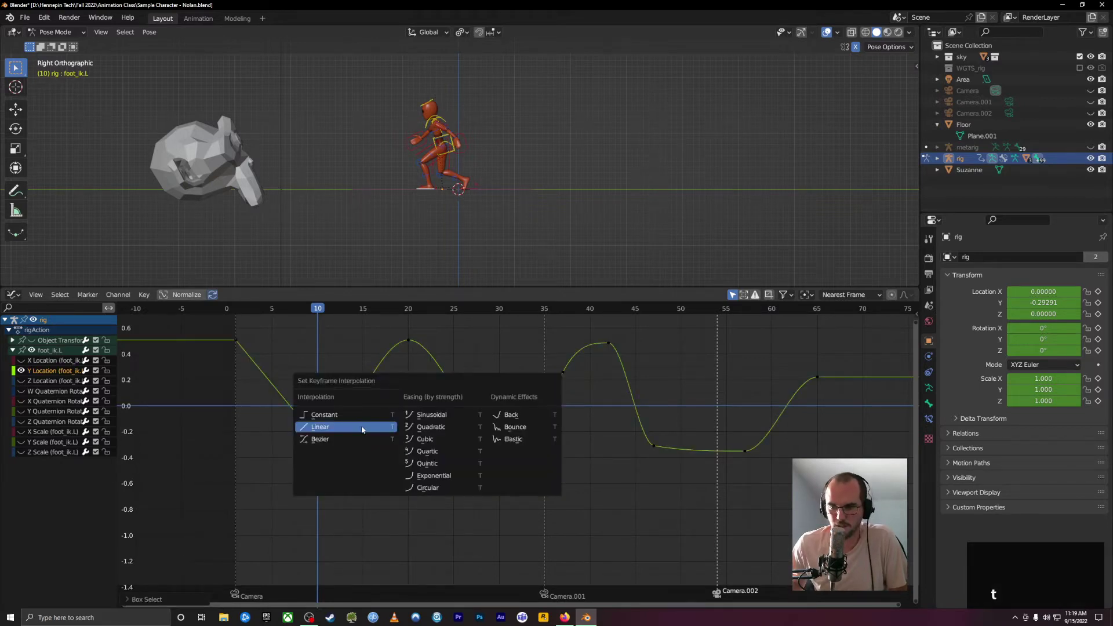
{"action": "left_click", "coordinate": [362, 429]}
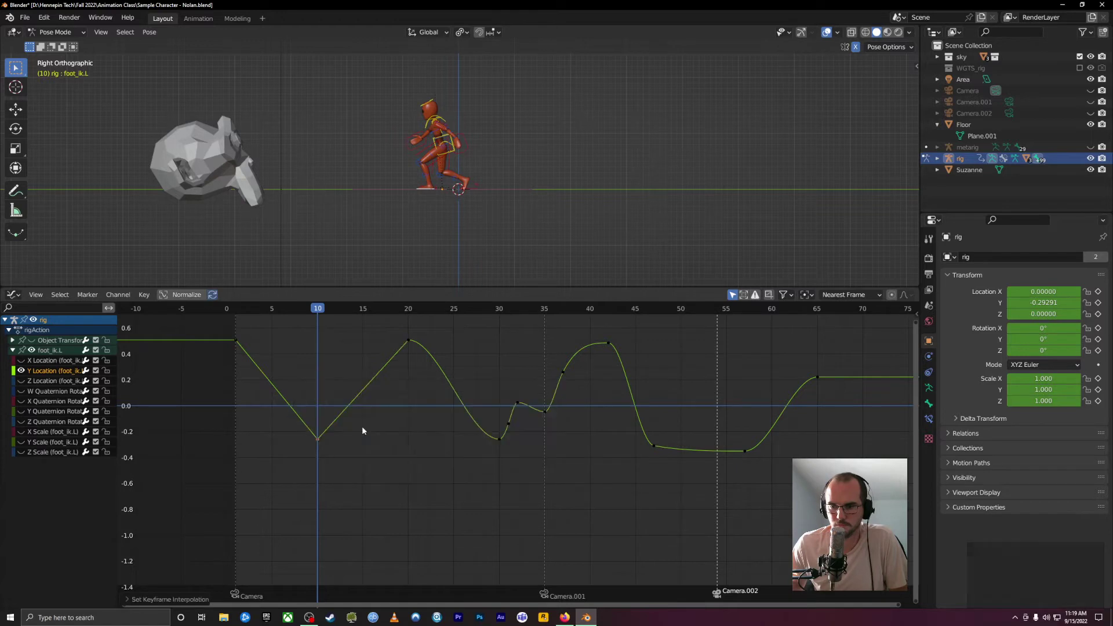
- Set the foot's Y Location keyframes at frames 20 and 30 to Linear interpolation
{"action": "left_click_drag", "start_coordinate": [381, 323], "coordinate": [438, 378]}
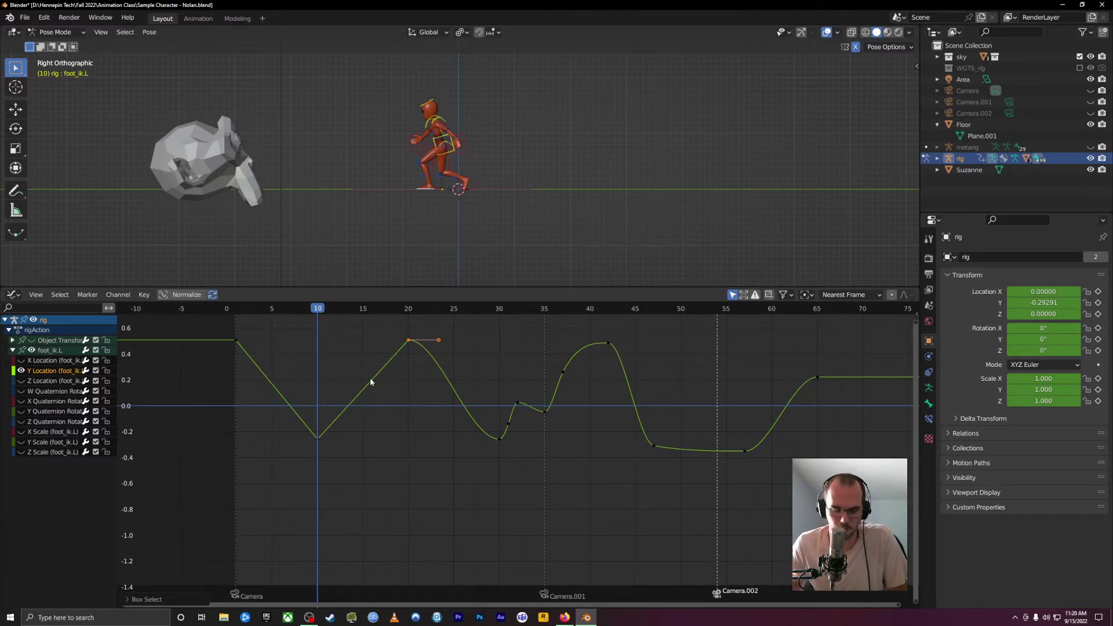
{"action": "key", "text": "t"}
{"action": "left_click", "coordinate": [435, 364]}
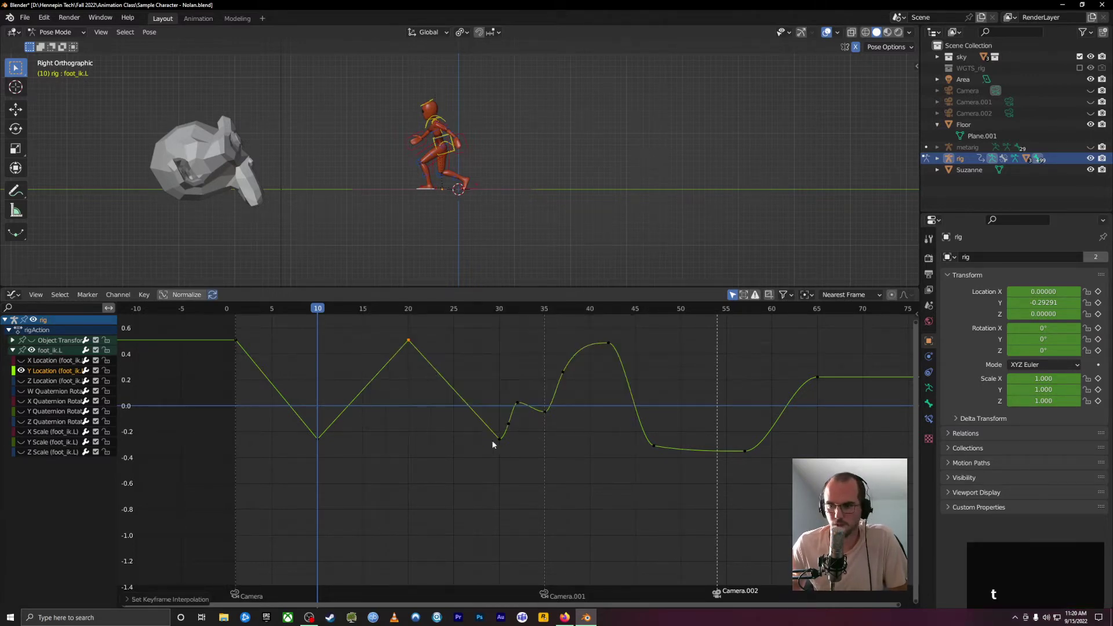
{"action": "left_click", "coordinate": [496, 430]}
{"action": "left_click", "coordinate": [498, 437]}
{"action": "key", "text": "t"}
{"action": "left_click", "coordinate": [516, 441]}
- Scrub the opening frames and examine the rear foot's contact with the ground close up at frame 1
{"action": "left_click_drag", "start_coordinate": [251, 310], "coordinate": [244, 357]}
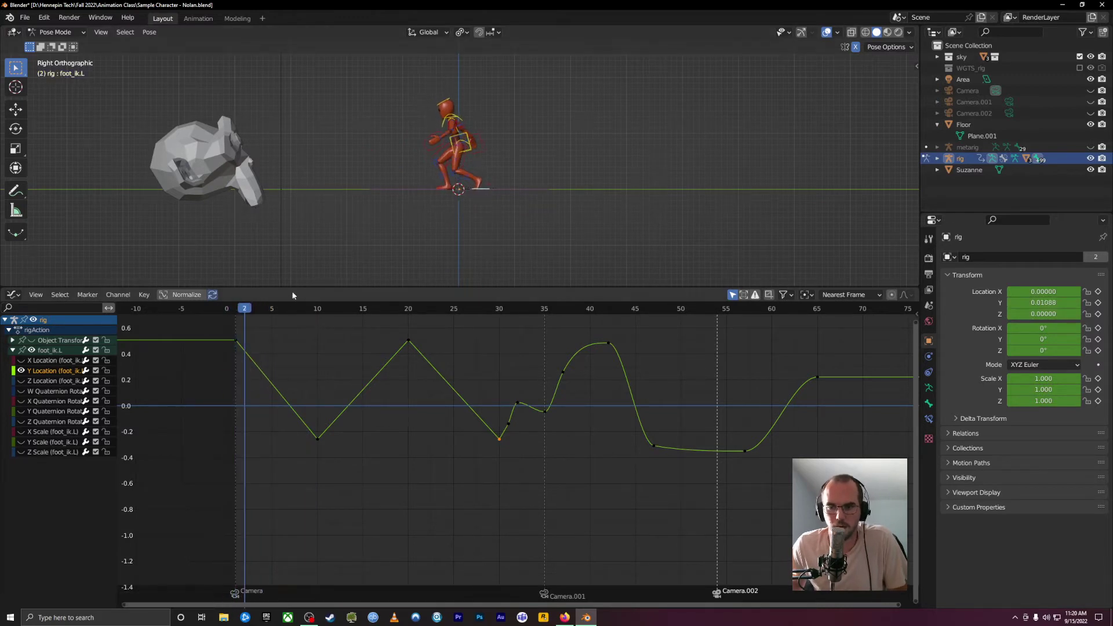
{"action": "left_click_drag", "start_coordinate": [251, 310], "coordinate": [237, 309]}
{"action": "scroll", "coordinate": [522, 145], "scroll_direction": "up", "scroll_amount": 4}
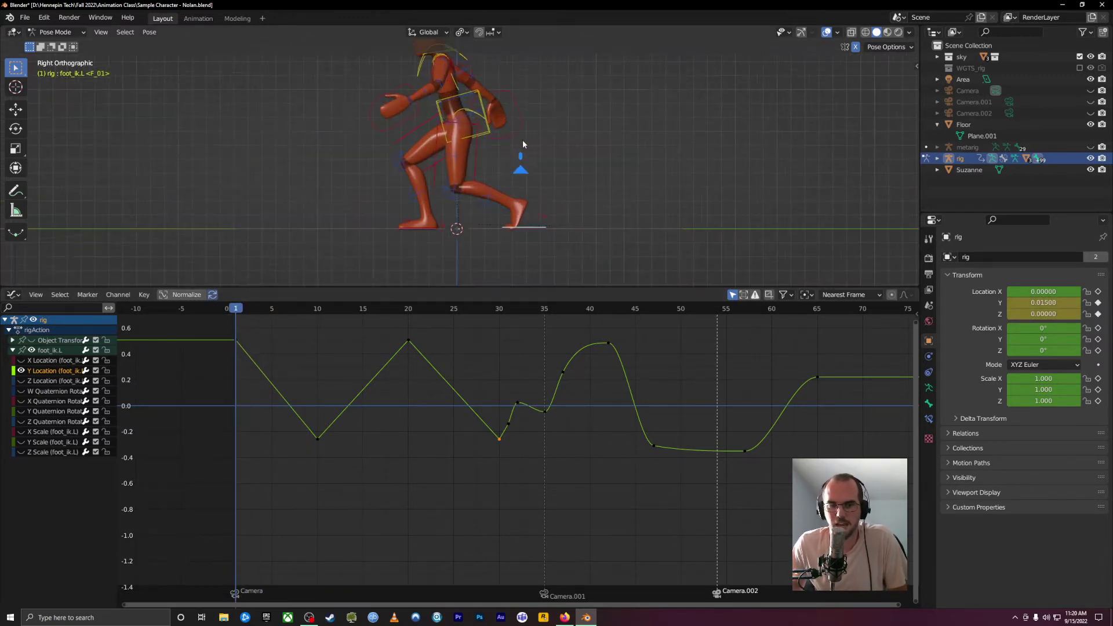
{"action": "scroll", "coordinate": [519, 170], "scroll_direction": "up", "scroll_amount": 6}
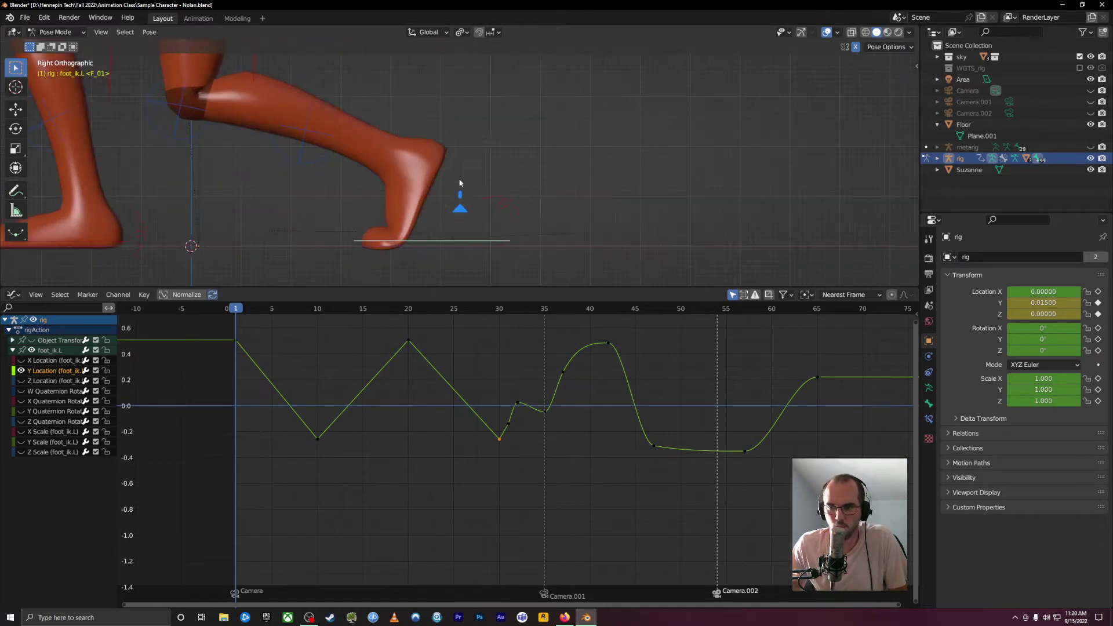
{"action": "scroll", "coordinate": [371, 169], "scroll_direction": "down", "scroll_amount": 4}
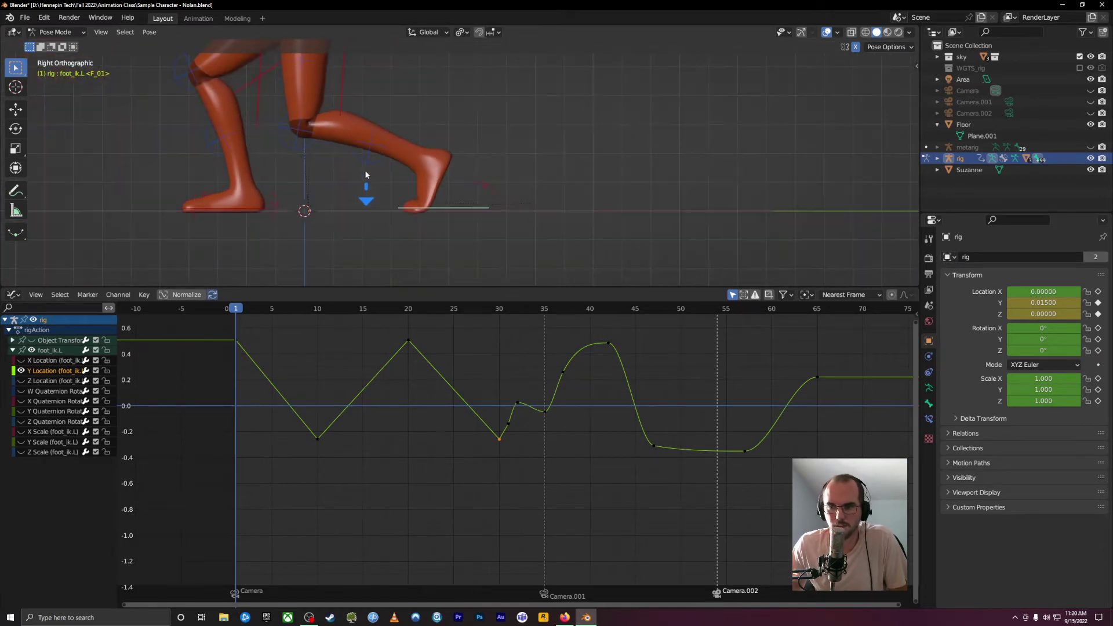
{"action": "left_click_drag", "start_coordinate": [236, 313], "coordinate": [227, 342]}
{"action": "left_click", "coordinate": [236, 322]}
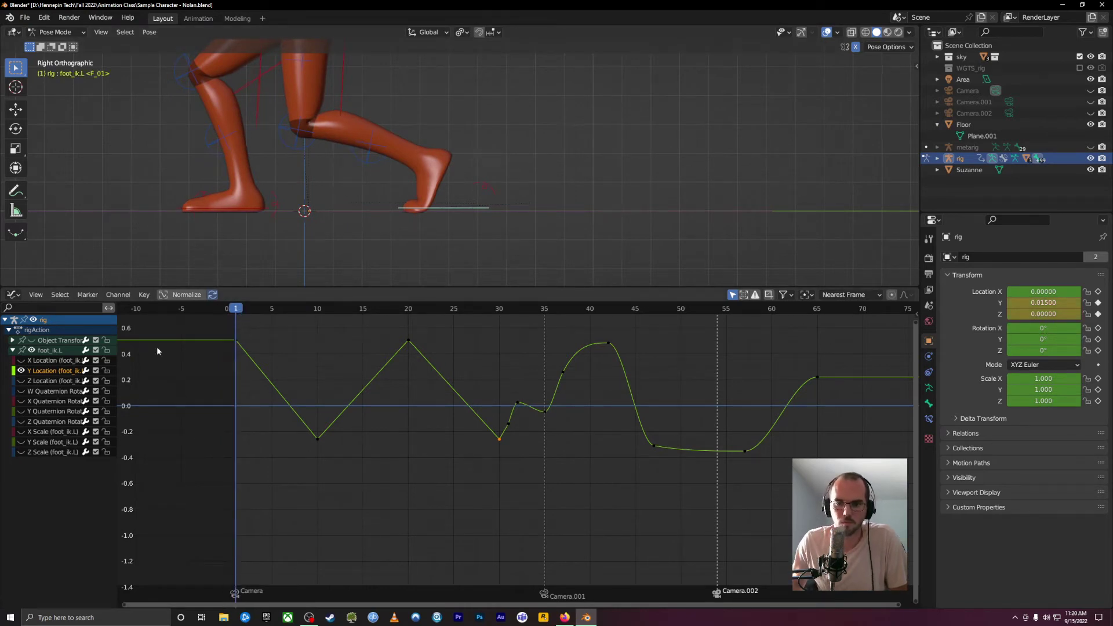
{"action": "left_click_drag", "start_coordinate": [246, 312], "coordinate": [231, 385]}
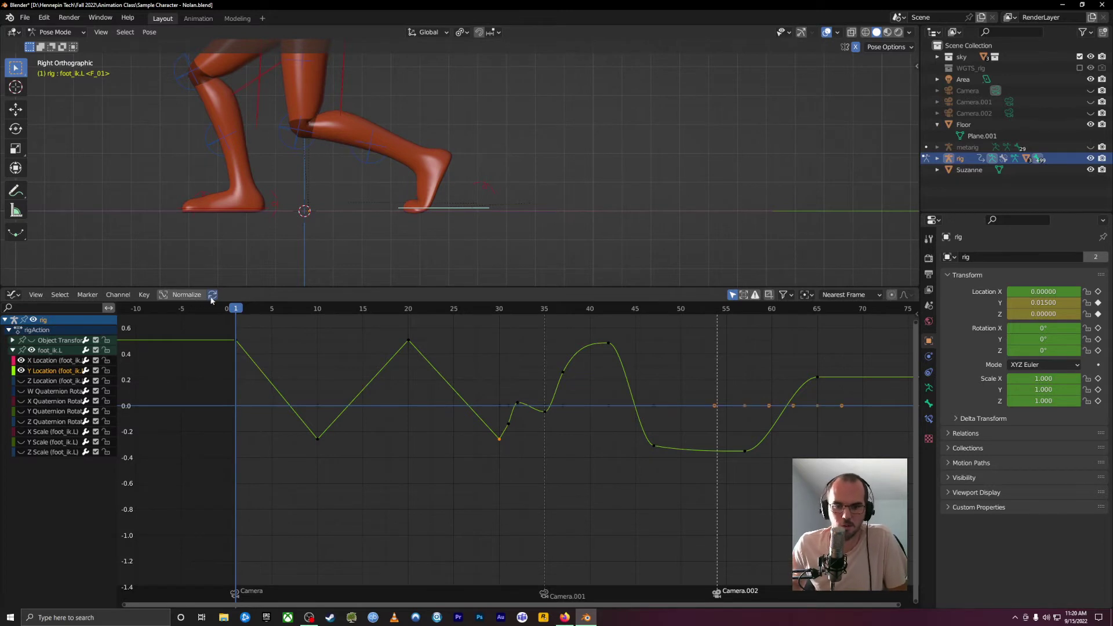
- Hide the X Location curve and show Z Location beside Y Location, then raise foot_ik.L off the ground at frame 6
{"action": "left_click", "coordinate": [21, 361]}
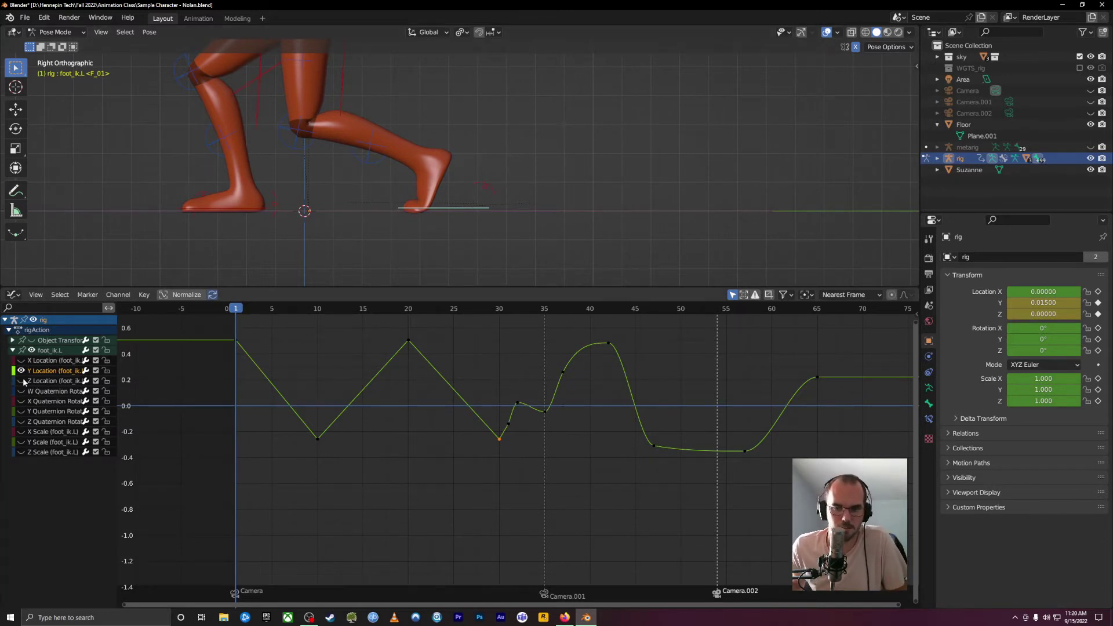
{"action": "left_click", "coordinate": [22, 380]}
{"action": "left_click_drag", "start_coordinate": [251, 307], "coordinate": [278, 316]}
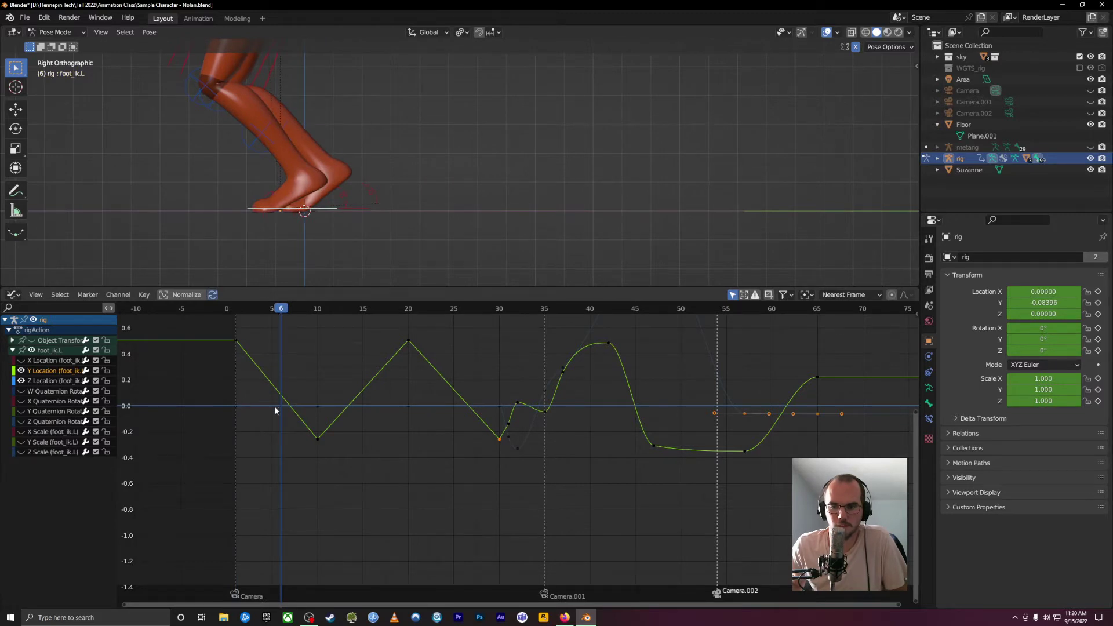
{"action": "key", "text": "g"}
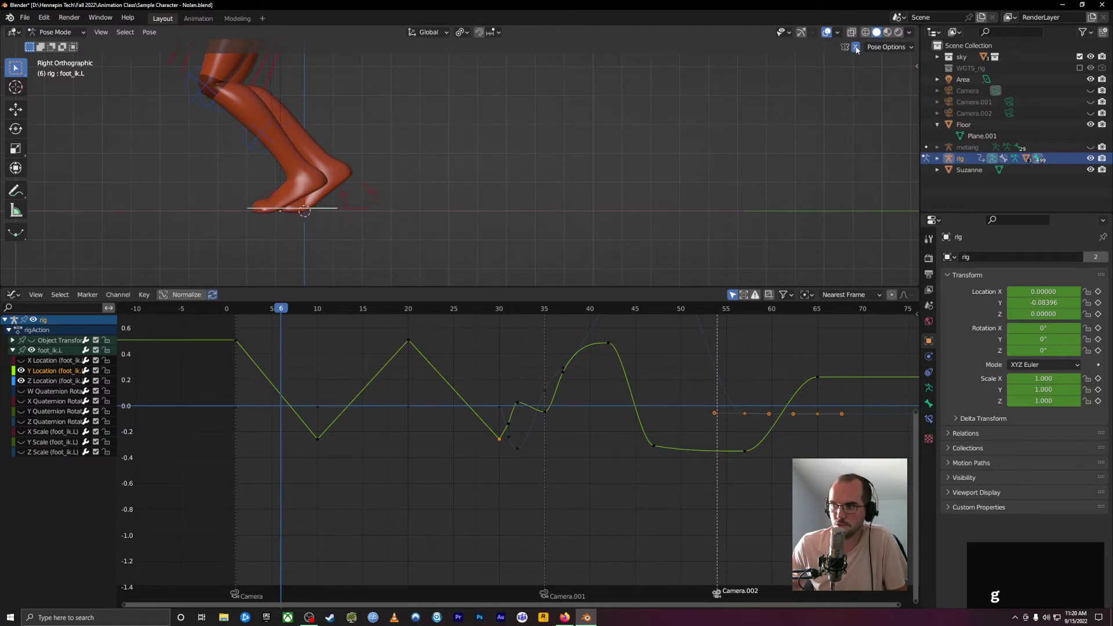
{"action": "key", "text": "g"}
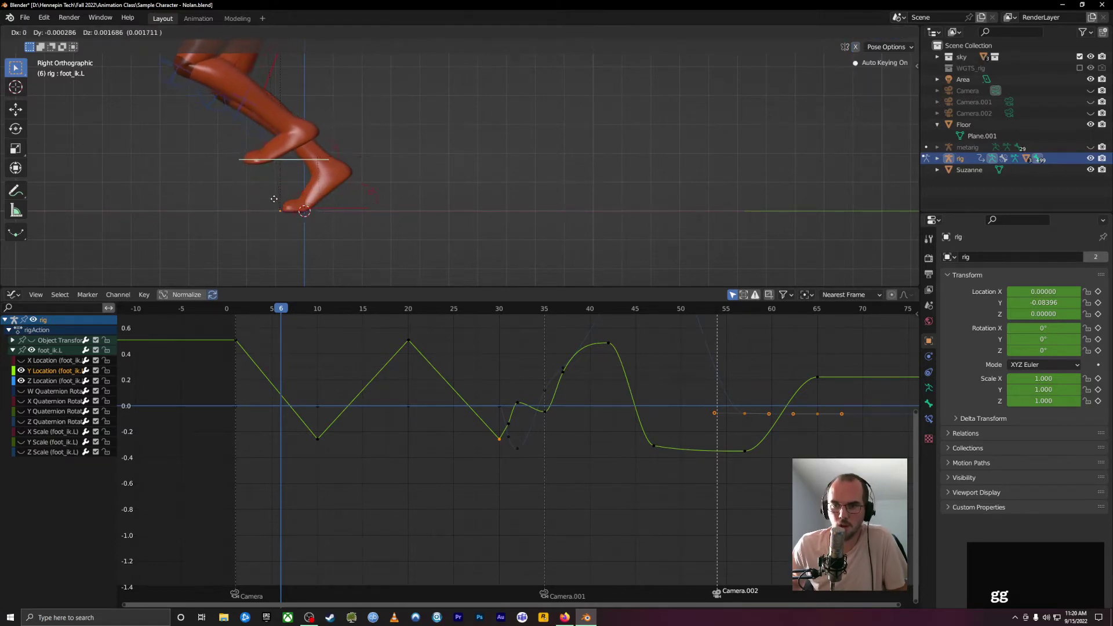
{"action": "left_click", "coordinate": [273, 196]}
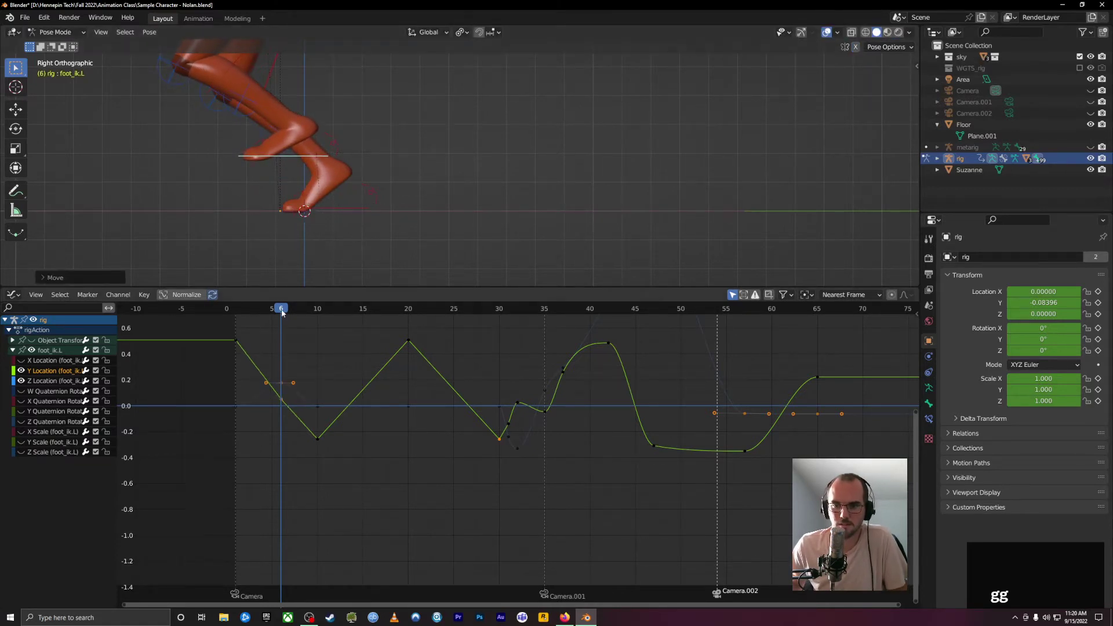
- At frame 10, move foot_ik.L forward along the ground to lengthen the stride
{"action": "left_click_drag", "start_coordinate": [281, 313], "coordinate": [321, 343]}
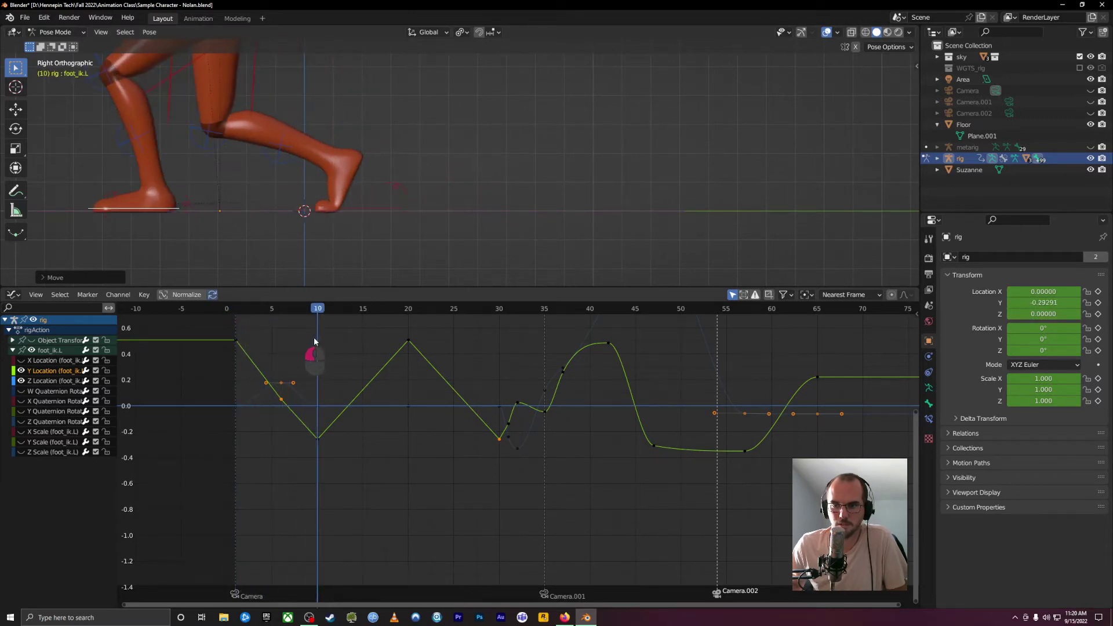
{"action": "middle_click_drag", "start_coordinate": [223, 76], "coordinate": [383, 111], "text": "shift"}
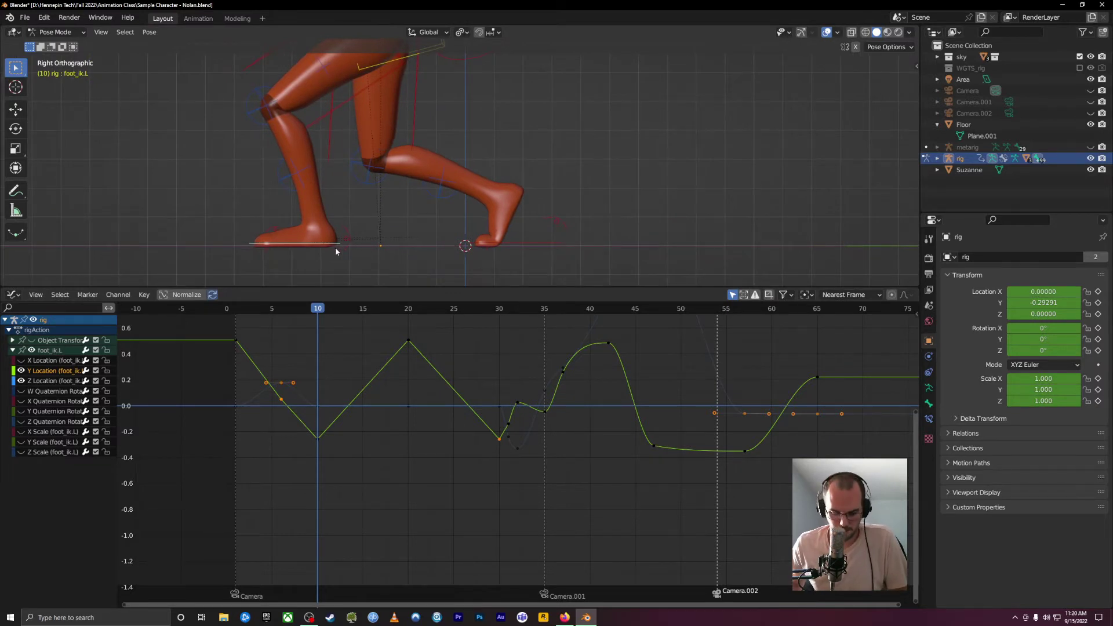
{"action": "key", "text": "g"}
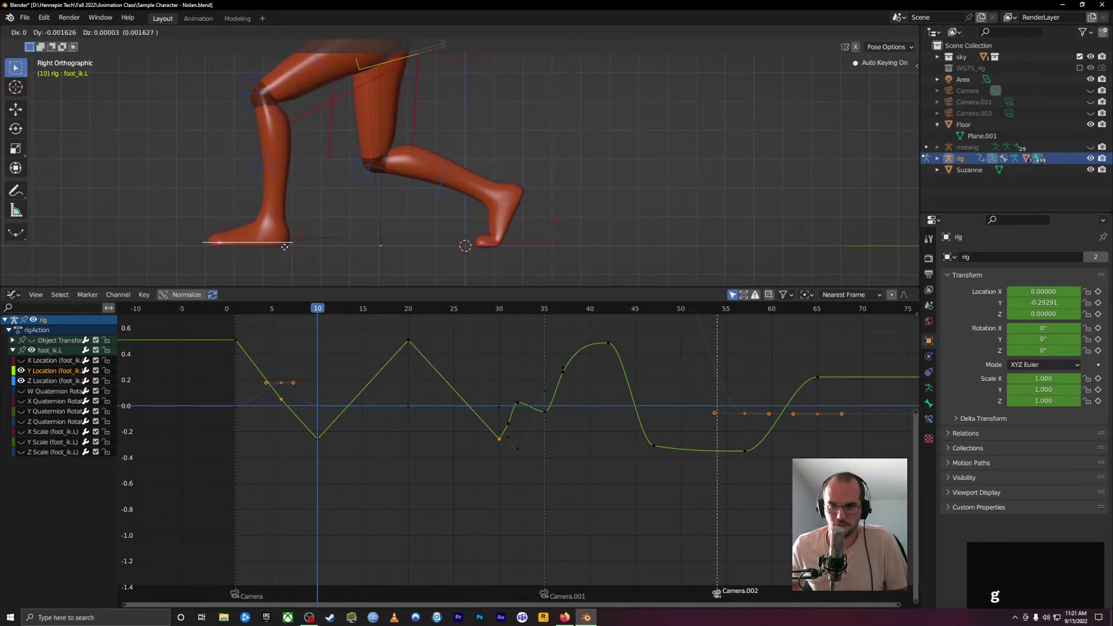
{"action": "left_click", "coordinate": [285, 247]}
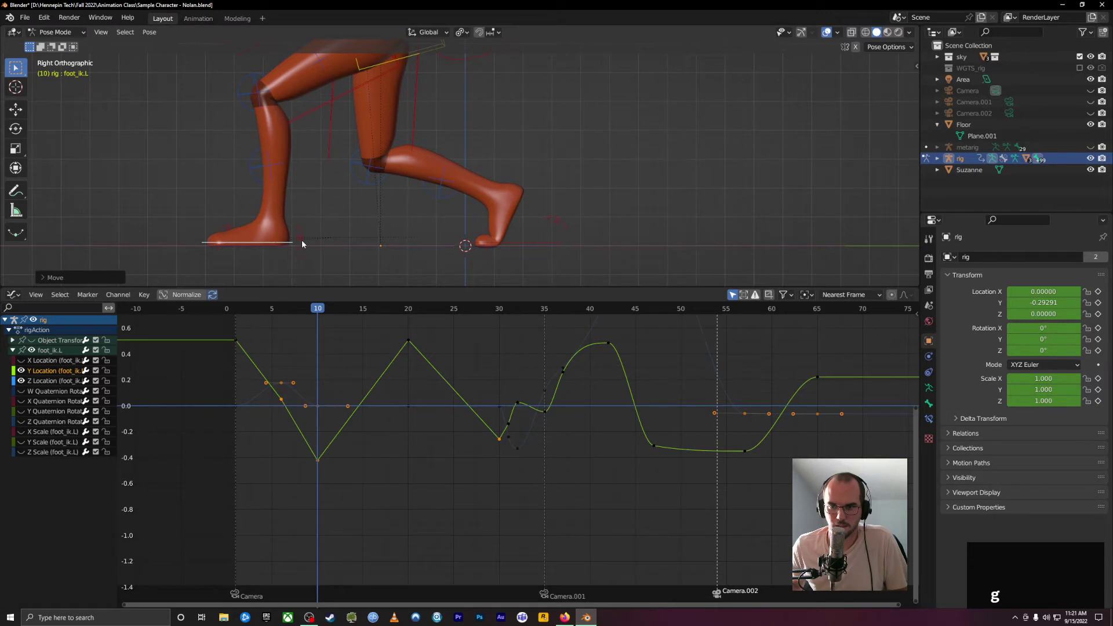
- Select foot_heel_ik.L and rotate it at frame 10 so the front foot's toes lift slightly off the ground
{"action": "left_click", "coordinate": [300, 238]}
{"action": "key", "text": "r"}
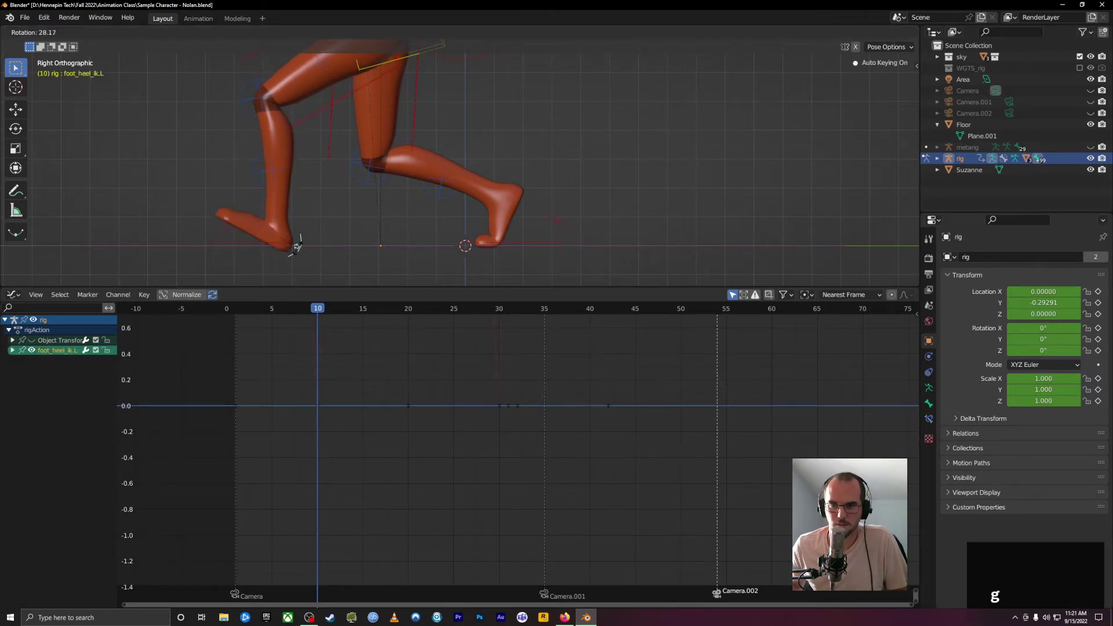
{"action": "left_click", "coordinate": [298, 239]}
{"action": "key", "text": "g"}
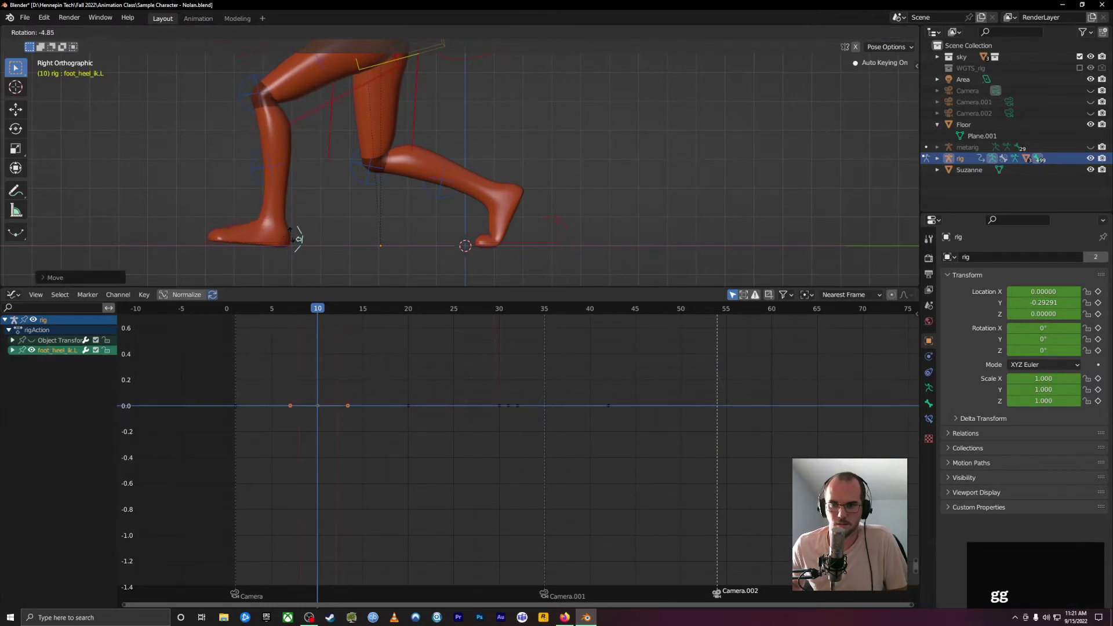
{"action": "left_click", "coordinate": [297, 238]}
- Reselect foot_ik.L and shift the front foot slightly farther forward at frame 10
{"action": "left_click", "coordinate": [226, 246]}
{"action": "key", "text": "g"}
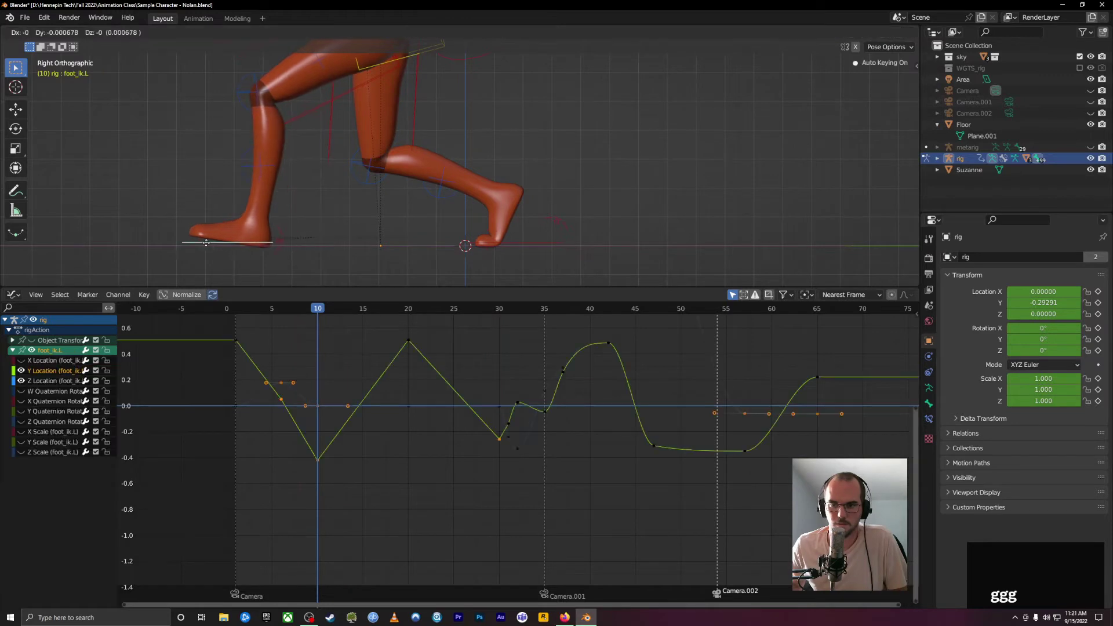
{"action": "left_click", "coordinate": [206, 246]}
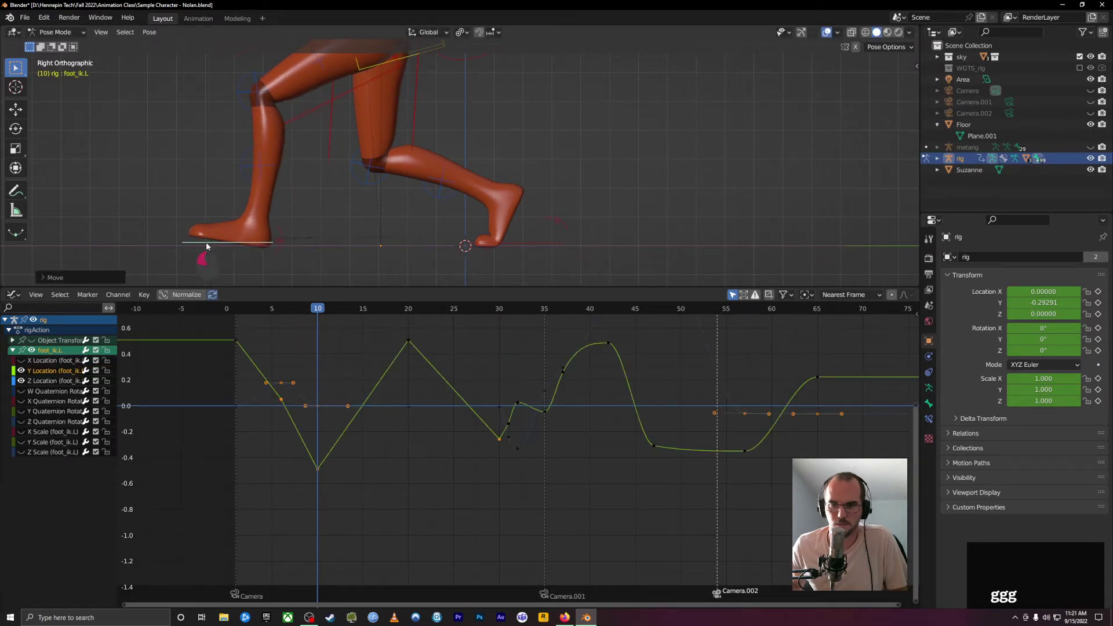
- At frame 10, tilt foot_heel_ik.L to raise the front toes more, then move foot_ik.L farther forward and slightly up
{"action": "left_click", "coordinate": [282, 241]}
{"action": "key", "text": "g"}
{"action": "left_click", "coordinate": [276, 246]}
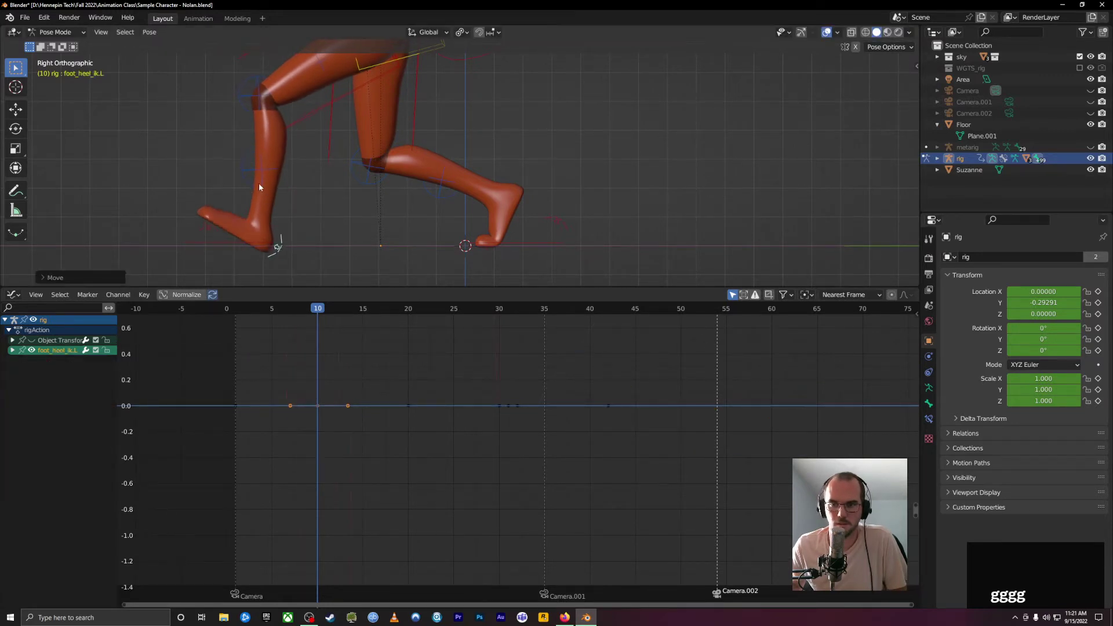
{"action": "left_click", "coordinate": [244, 245]}
{"action": "key", "text": "g"}
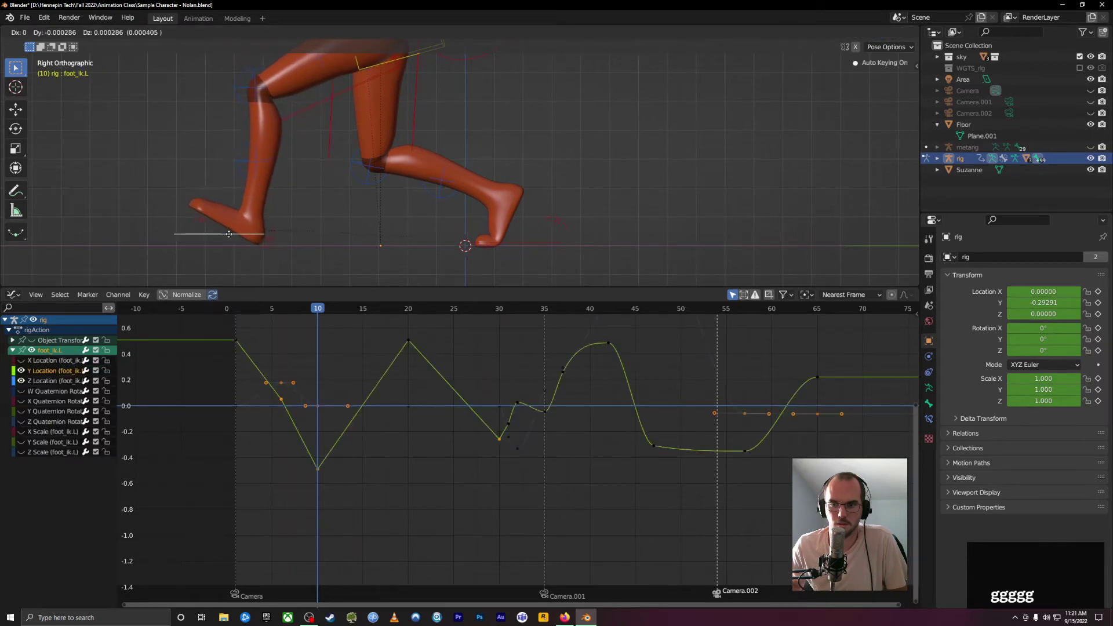
{"action": "left_click", "coordinate": [241, 263]}
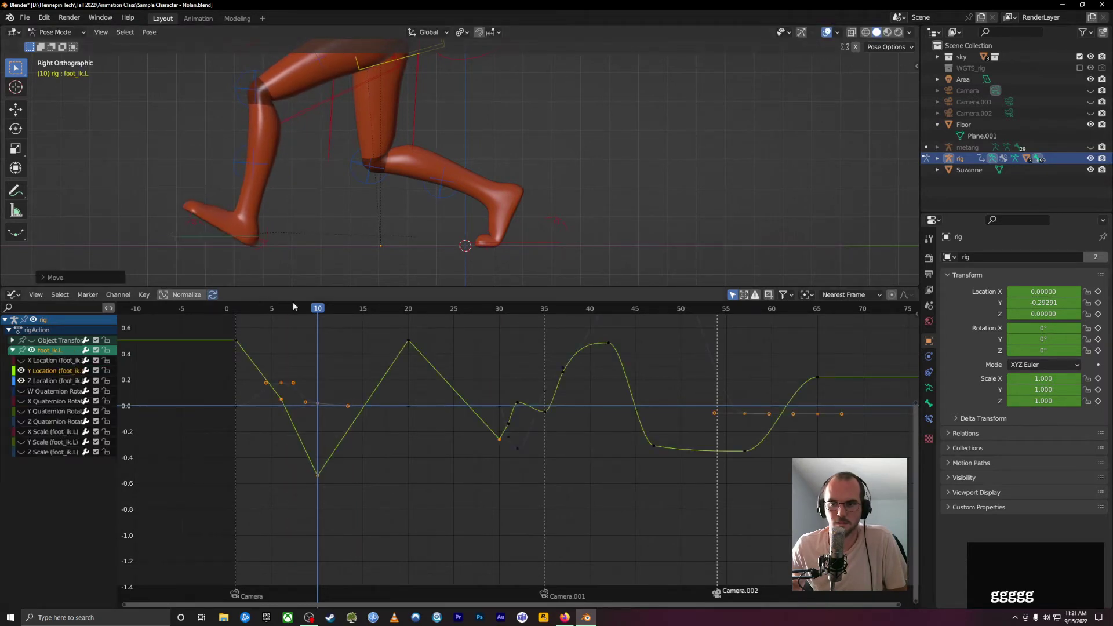
- Scrub the left foot's stride up to frame 10 and review the whole character's pose
{"action": "left_click_drag", "start_coordinate": [293, 306], "coordinate": [321, 353]}
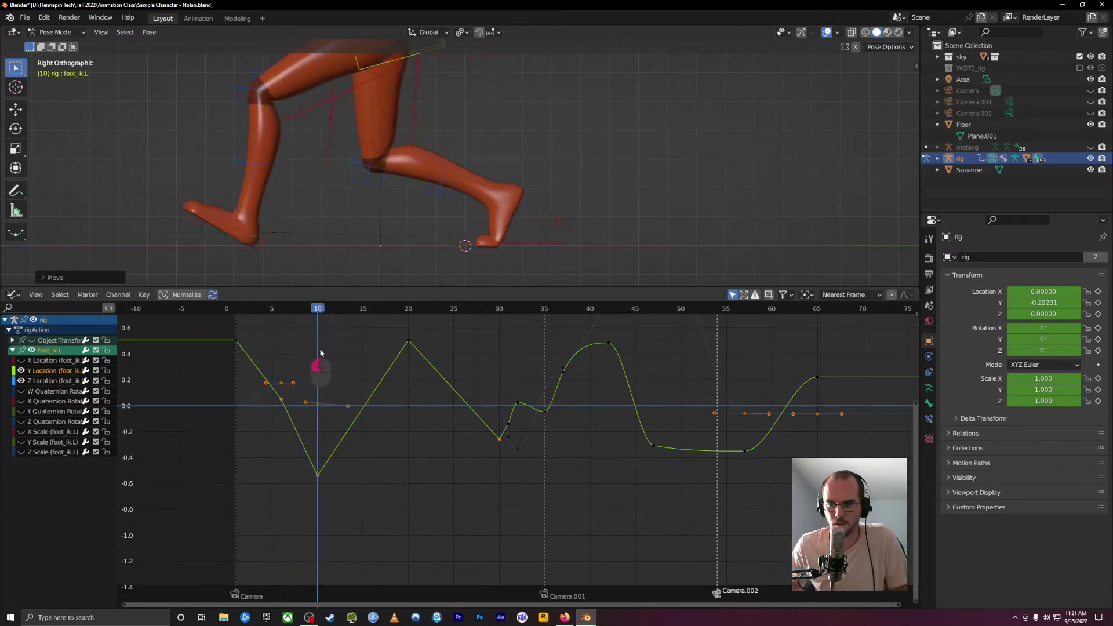
{"action": "scroll", "coordinate": [397, 168], "scroll_direction": "down", "scroll_amount": 5}
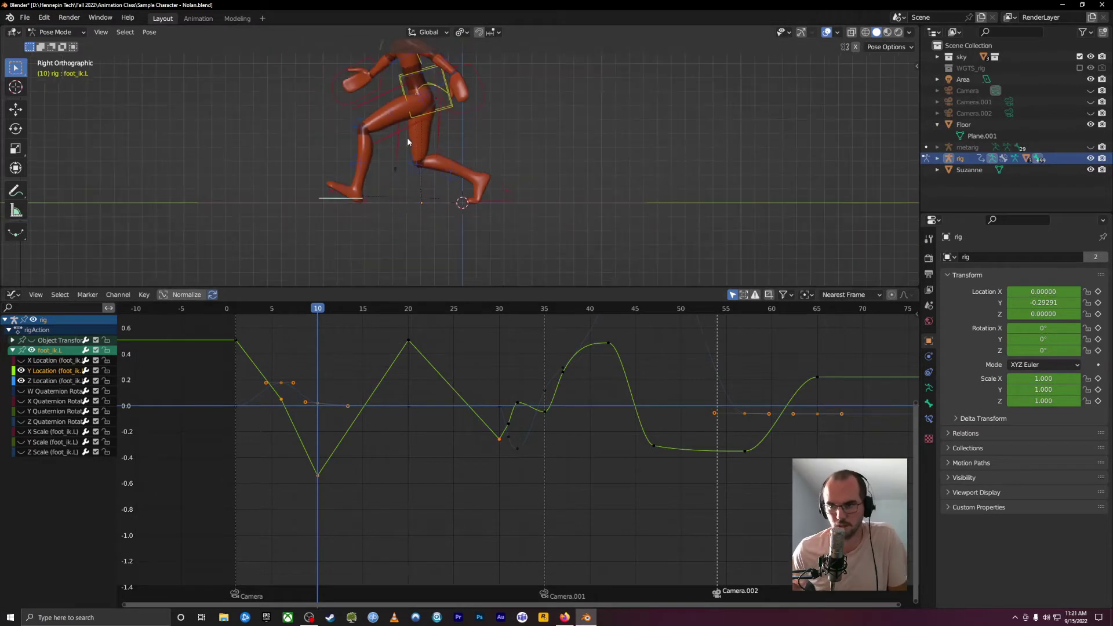
{"action": "middle_click_drag", "start_coordinate": [407, 137], "coordinate": [460, 201], "text": "shift"}
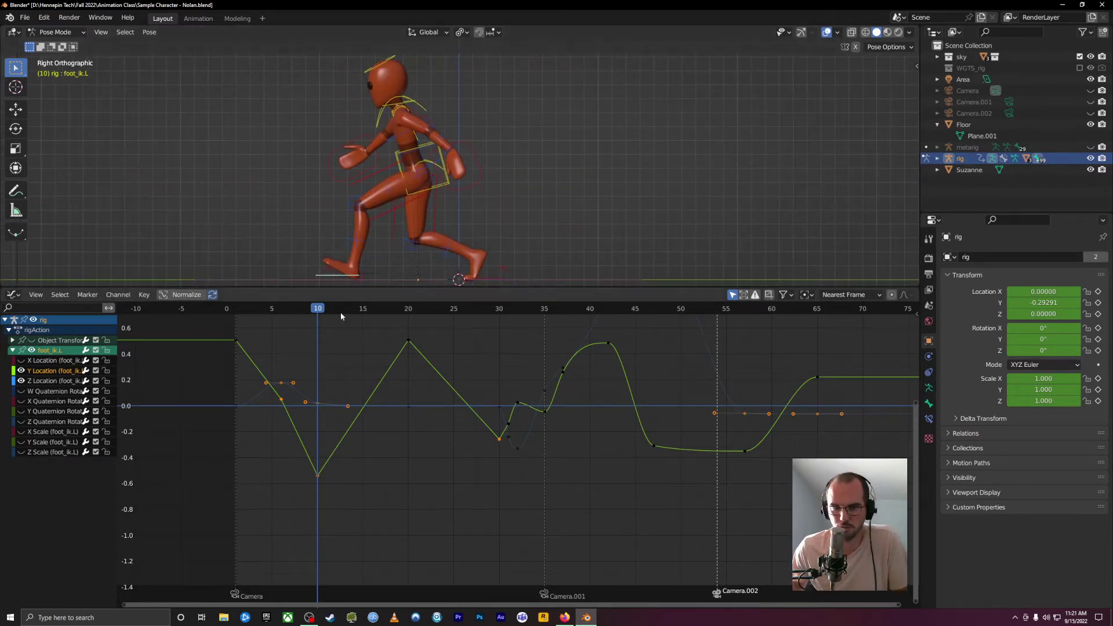
- Go to frame 1 and select foot_ik.R, the front foot's control bone
{"action": "left_click_drag", "start_coordinate": [322, 312], "coordinate": [240, 347]}
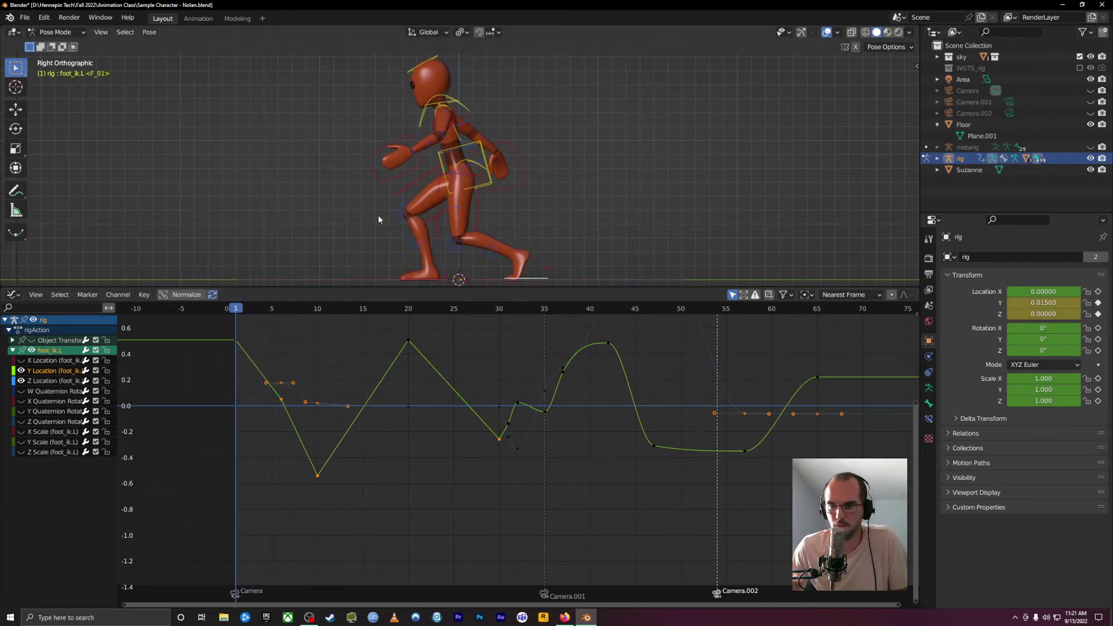
{"action": "left_click", "coordinate": [418, 279]}
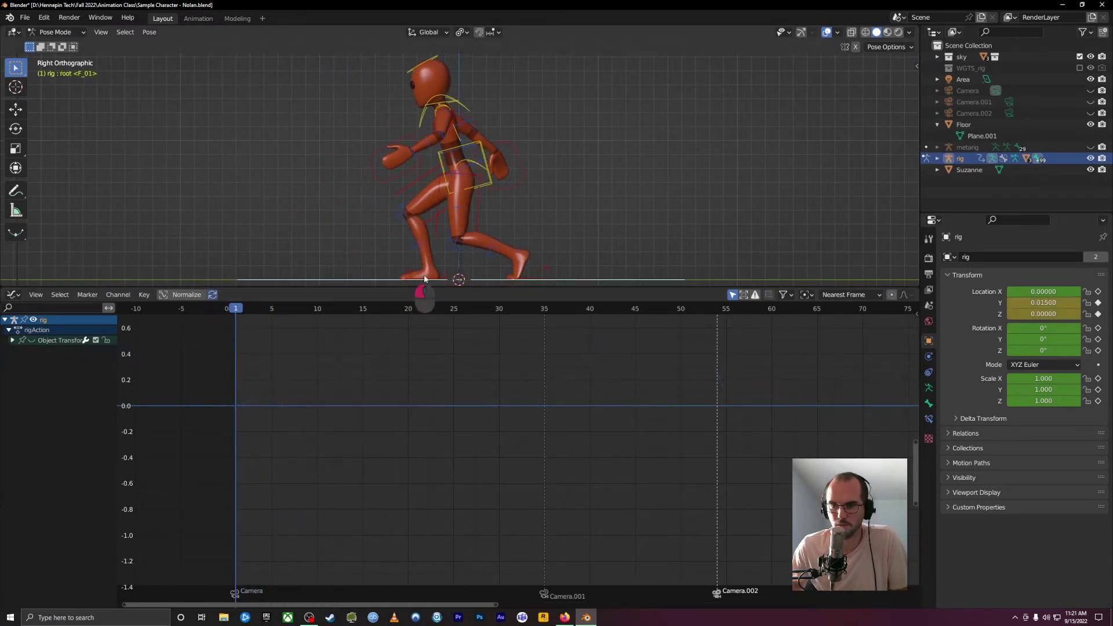
{"action": "left_click", "coordinate": [424, 280]}
{"action": "left_click", "coordinate": [424, 280]}
{"action": "left_click", "coordinate": [423, 277]}
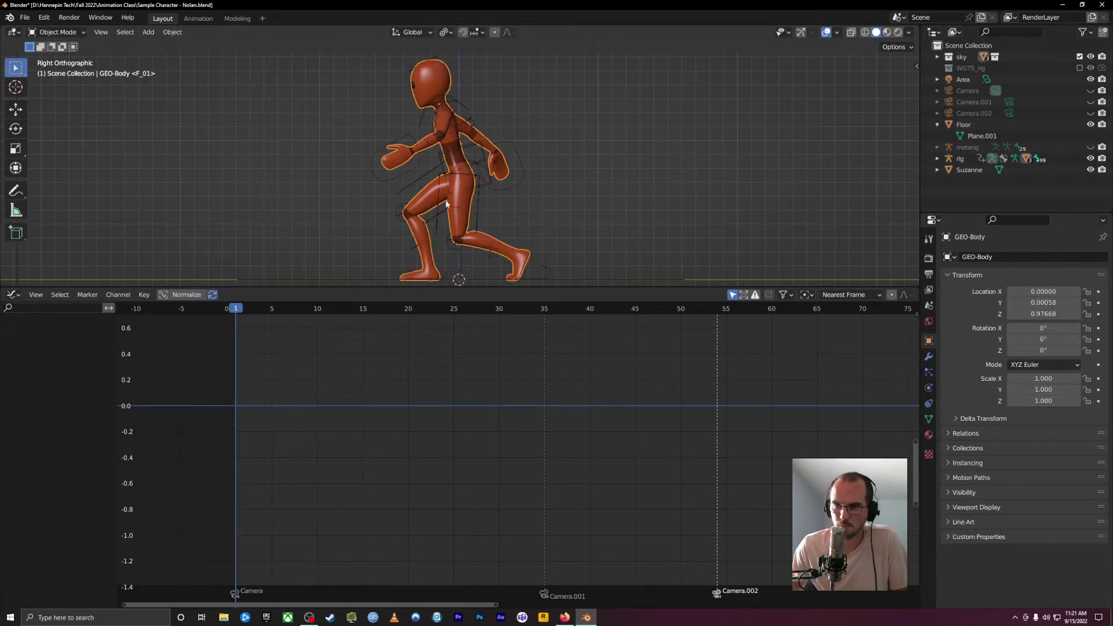
{"action": "left_click", "coordinate": [426, 173]}
{"action": "scroll", "coordinate": [418, 169], "scroll_direction": "down", "scroll_amount": 4, "text": "shift"}
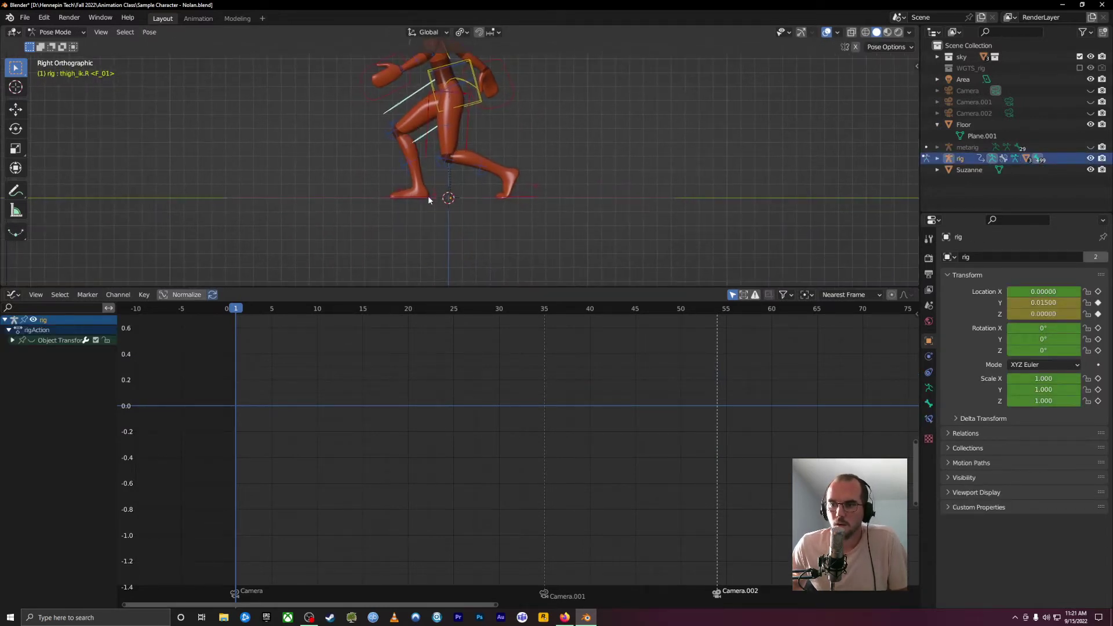
{"action": "scroll", "coordinate": [428, 196], "scroll_direction": "up", "scroll_amount": 5}
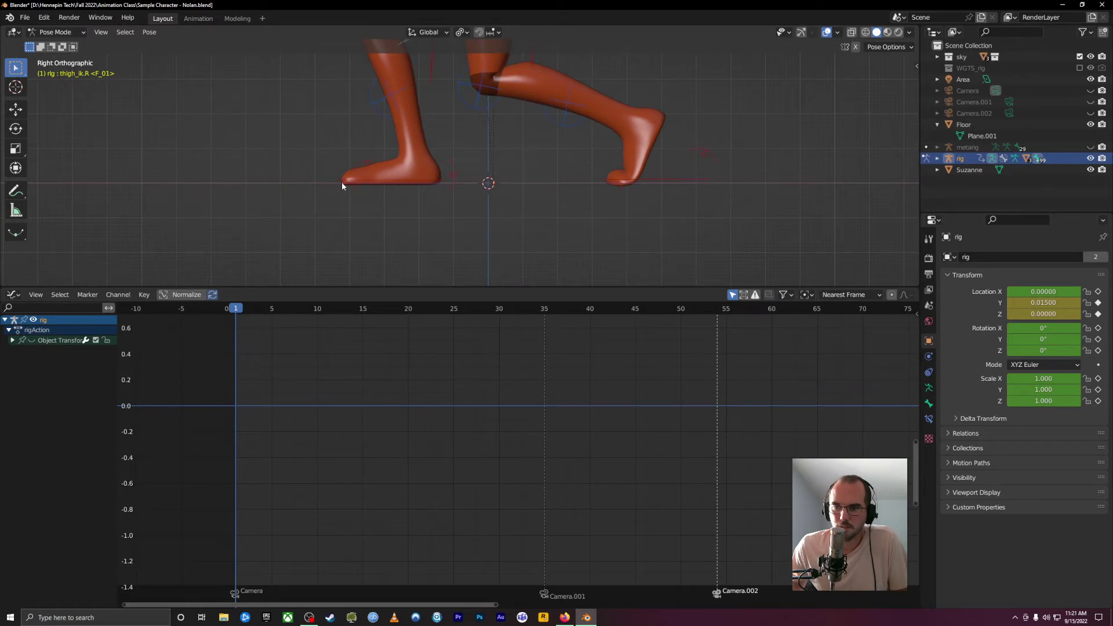
{"action": "left_click", "coordinate": [338, 180]}
- Set foot_ik.R's Y Location keyframes at frames 1, 10 and 20 to Linear interpolation
{"action": "left_click", "coordinate": [259, 450]}
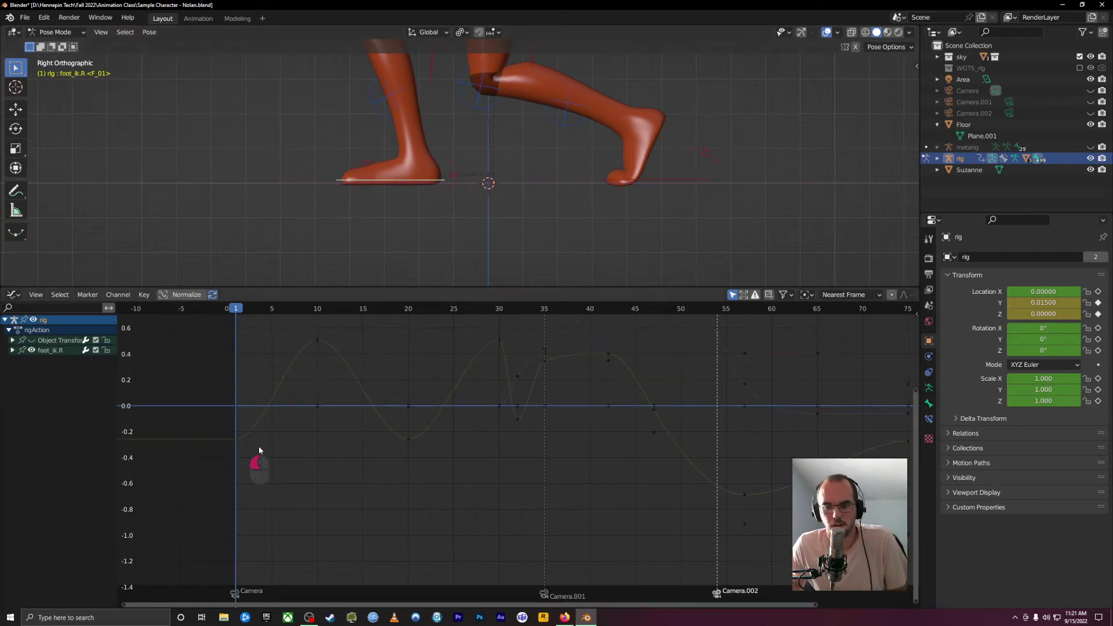
{"action": "left_click_drag", "start_coordinate": [259, 451], "coordinate": [190, 431]}
{"action": "key", "text": "t"}
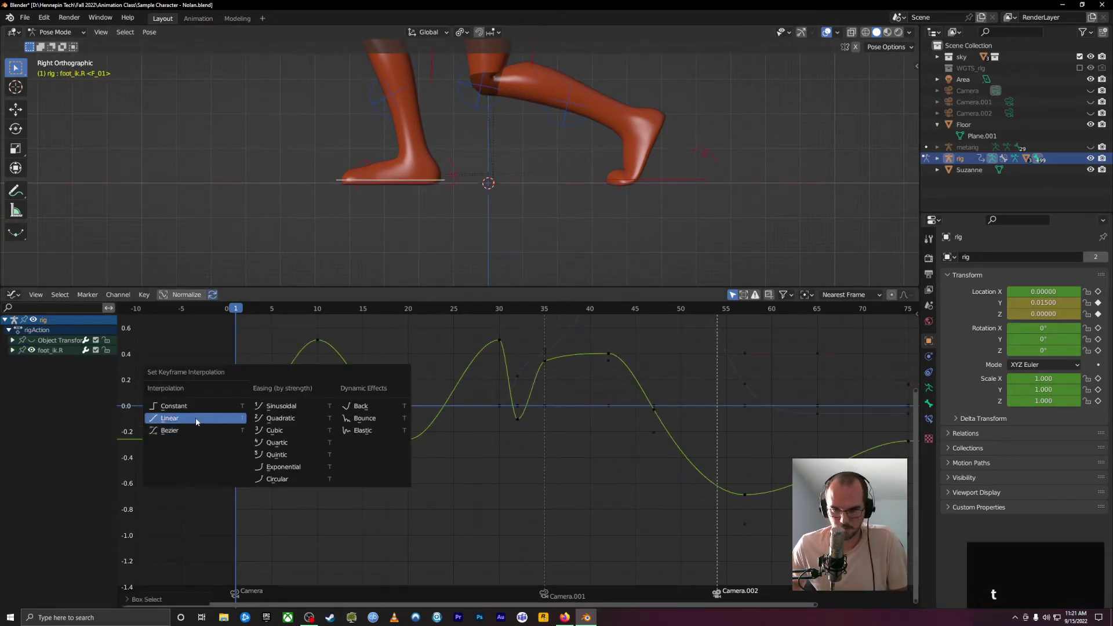
{"action": "left_click", "coordinate": [203, 436]}
{"action": "left_click_drag", "start_coordinate": [297, 322], "coordinate": [365, 381]}
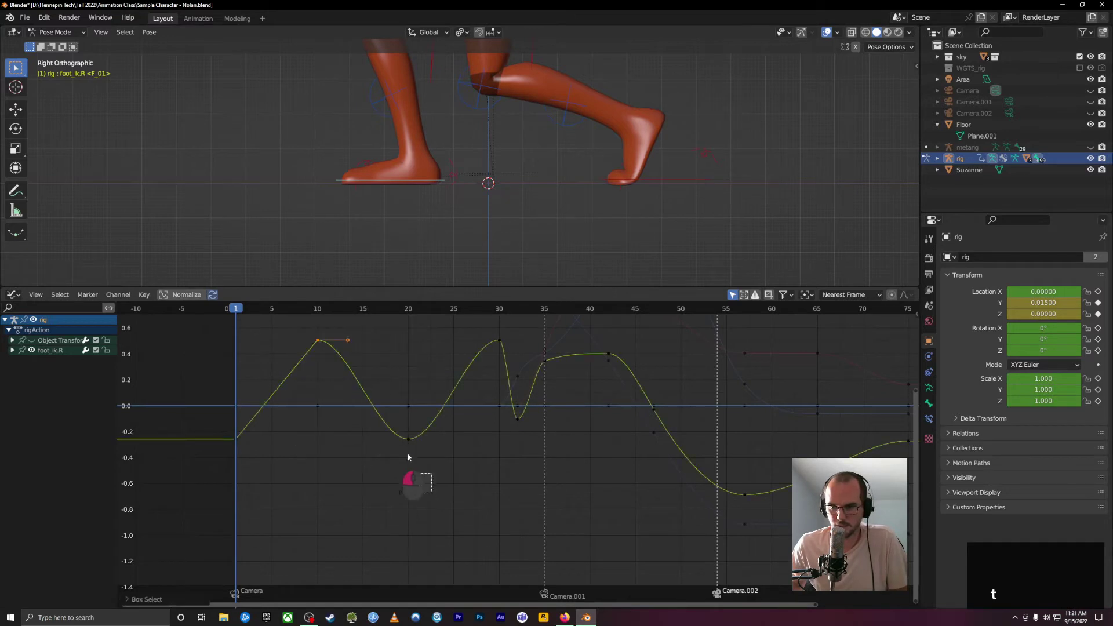
{"action": "key", "text": "t"}
{"action": "left_click", "coordinate": [396, 435]}
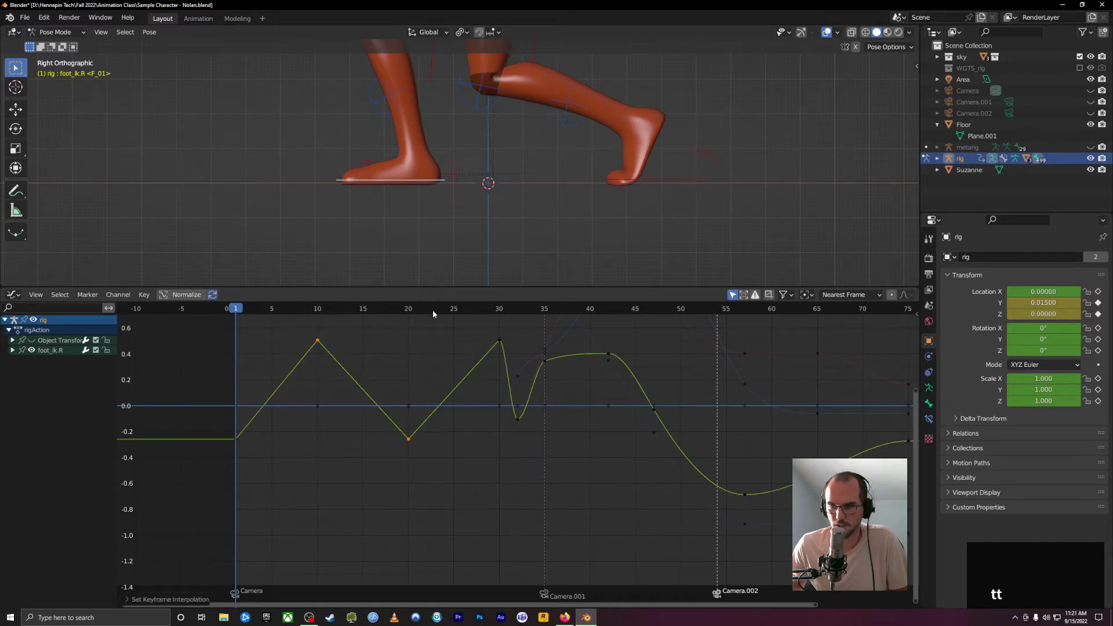
- Raise foot_ik.R off the ground at frame 16 for the passing pose
{"action": "left_click_drag", "start_coordinate": [238, 317], "coordinate": [272, 390]}
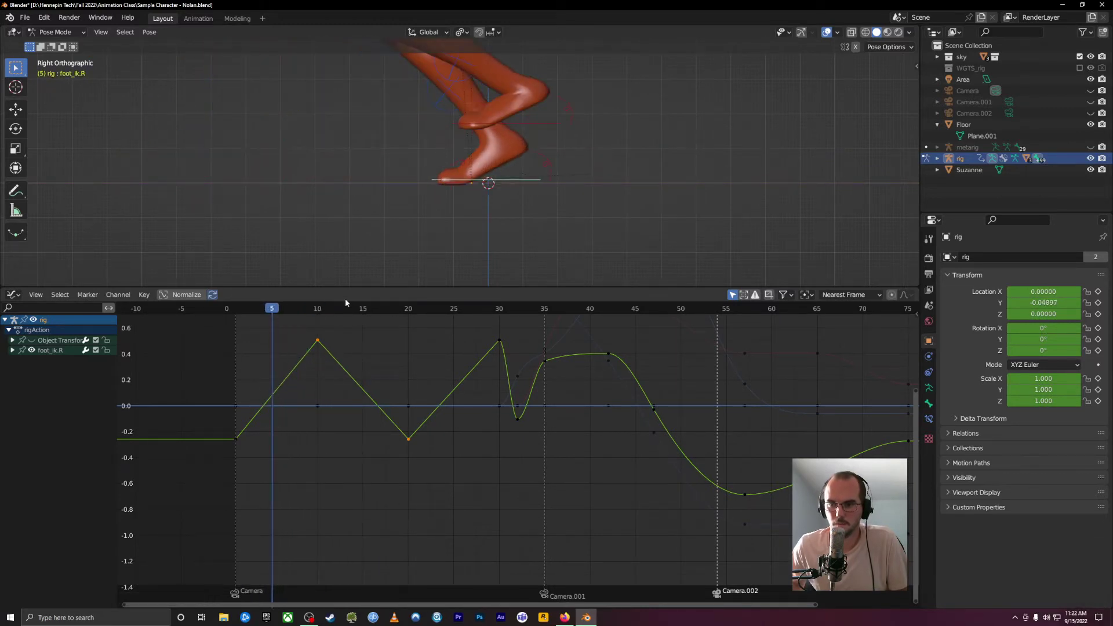
{"action": "scroll", "coordinate": [401, 157], "scroll_direction": "down", "scroll_amount": 2}
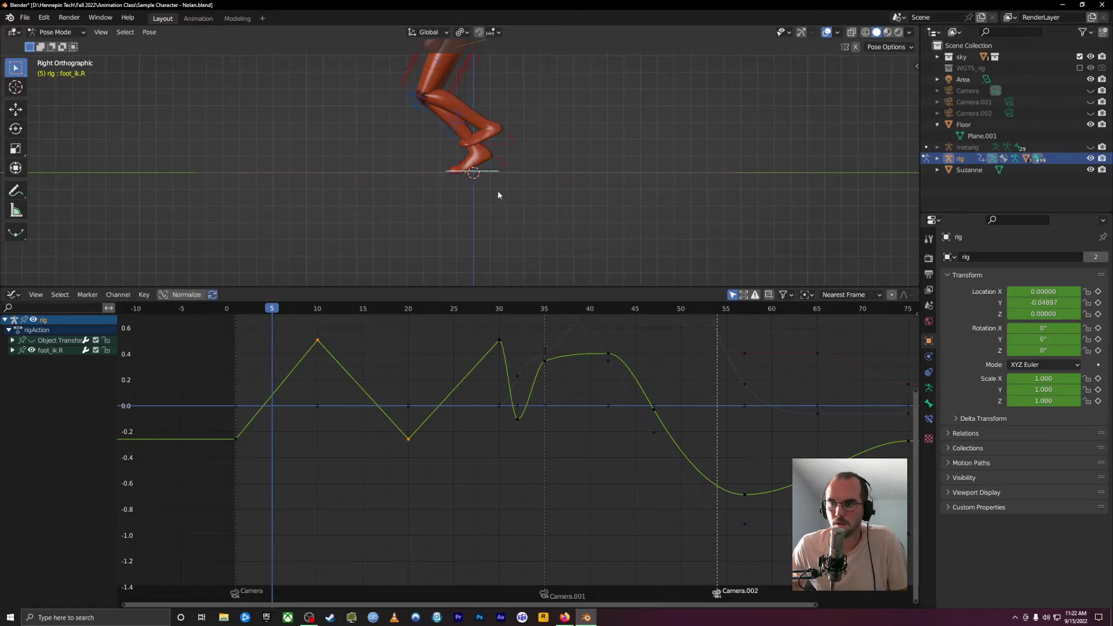
{"action": "left_click_drag", "start_coordinate": [270, 312], "coordinate": [371, 315]}
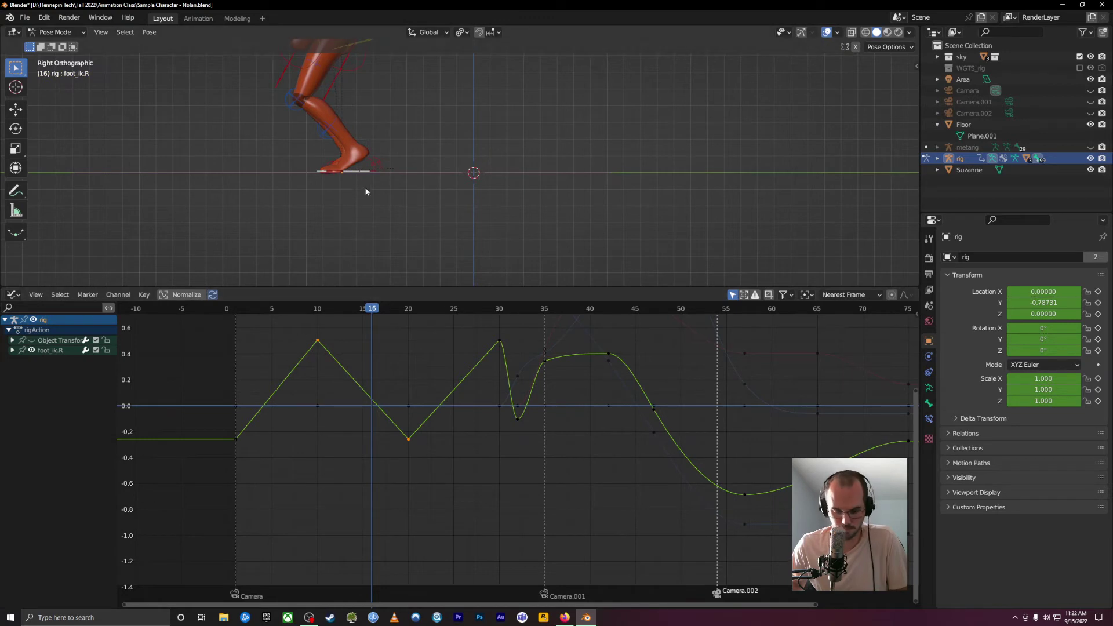
{"action": "key", "text": "g"}
{"action": "left_click", "coordinate": [365, 150]}
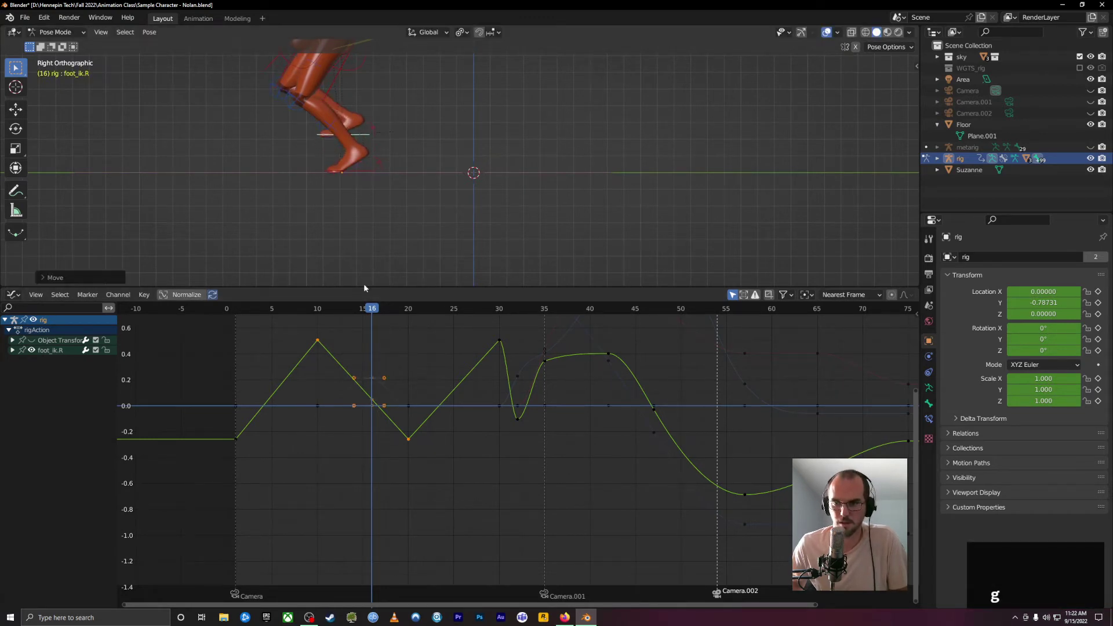
- At frame 20, move foot_ik.R forward to lengthen the right foot's stride
{"action": "left_click_drag", "start_coordinate": [370, 307], "coordinate": [408, 338]}
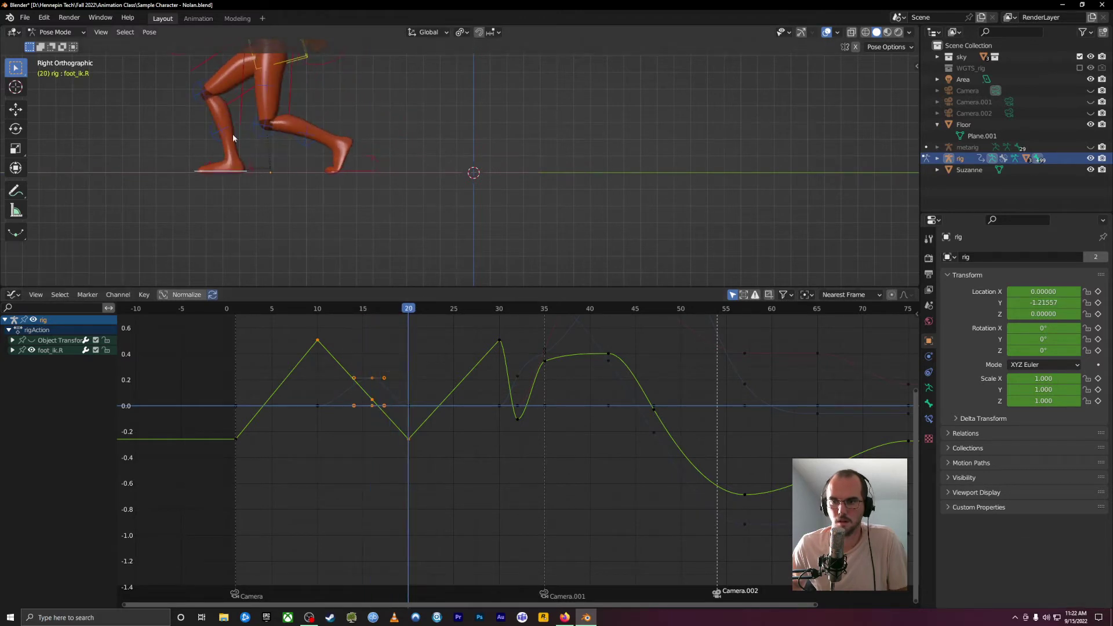
{"action": "key", "text": "g"}
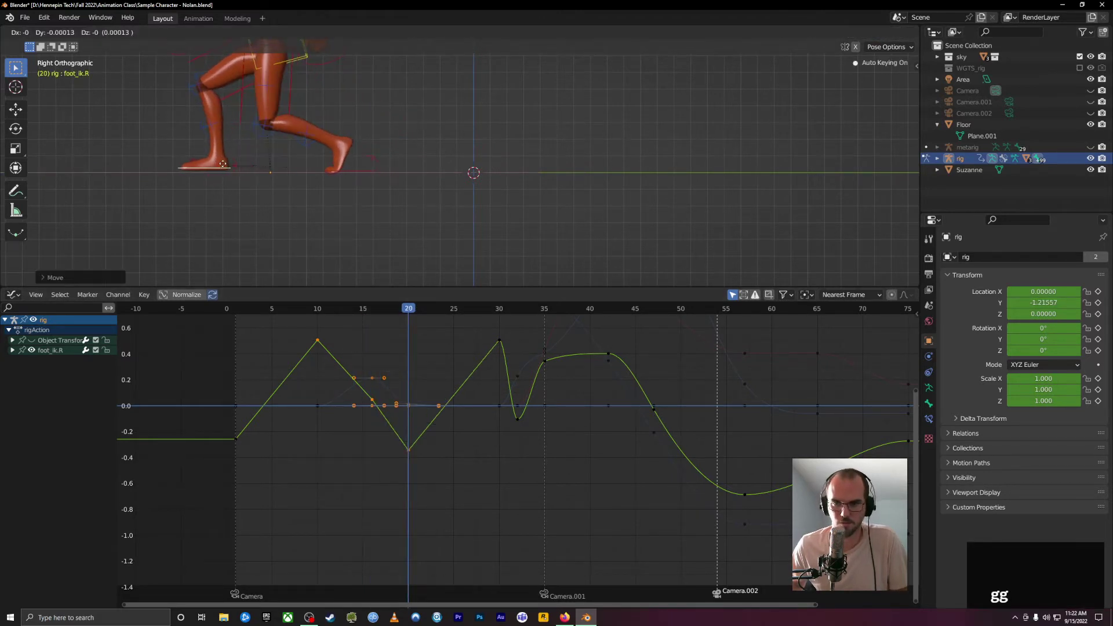
{"action": "left_click", "coordinate": [227, 168]}
- Select foot_heel_ik.R and rotate it at frame 20 so the front foot's toes lift off the ground
{"action": "left_click", "coordinate": [233, 170]}
{"action": "key", "text": "r"}
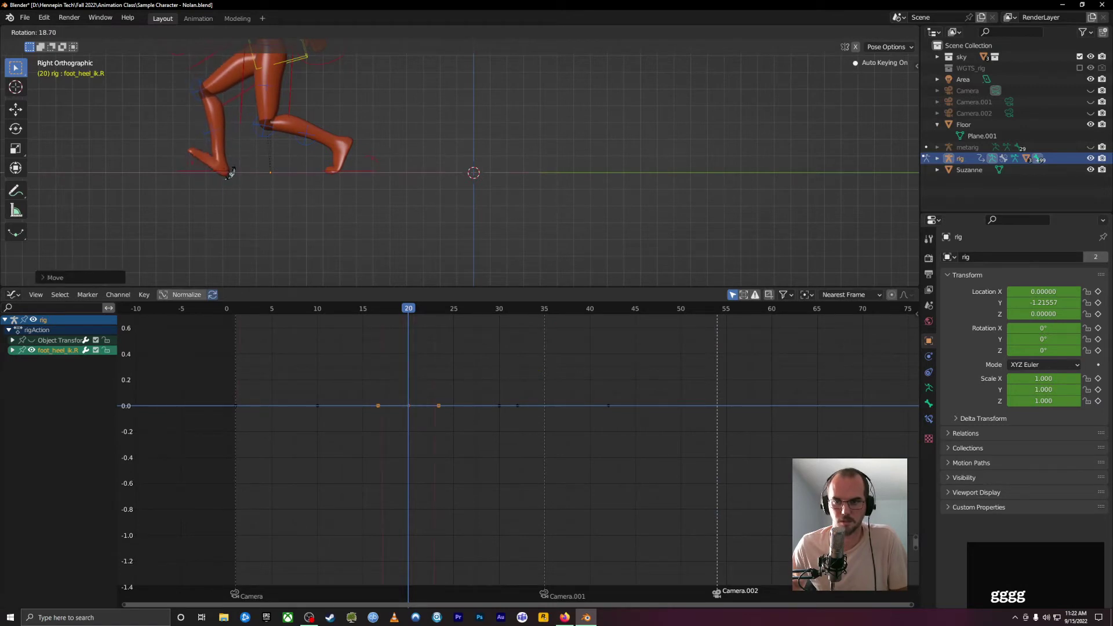
{"action": "left_click", "coordinate": [220, 175]}
- Reselect foot_ik.R and shift the front foot farther forward at frame 20
{"action": "left_click", "coordinate": [213, 173]}
{"action": "key", "text": "g"}
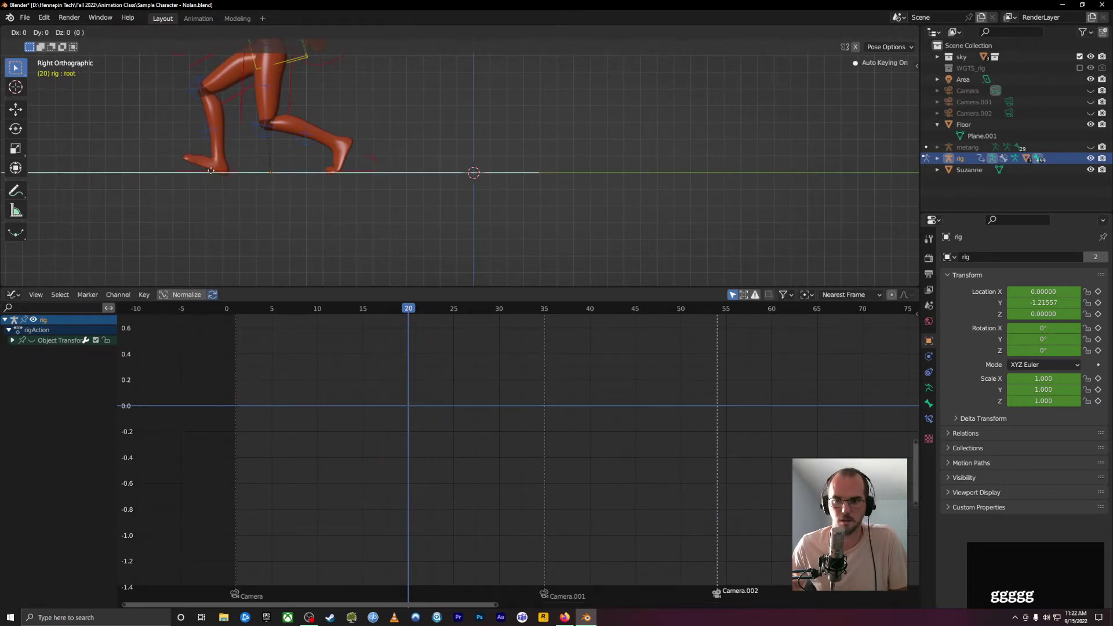
{"action": "left_click", "coordinate": [210, 172]}
{"action": "key", "text": "g"}
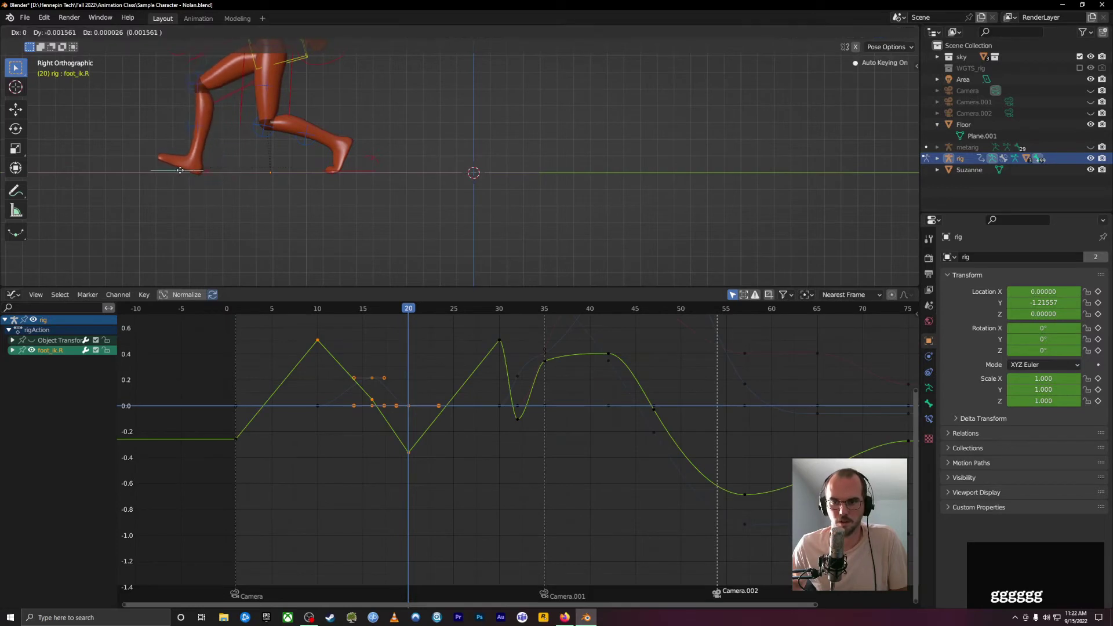
{"action": "left_click", "coordinate": [178, 168]}
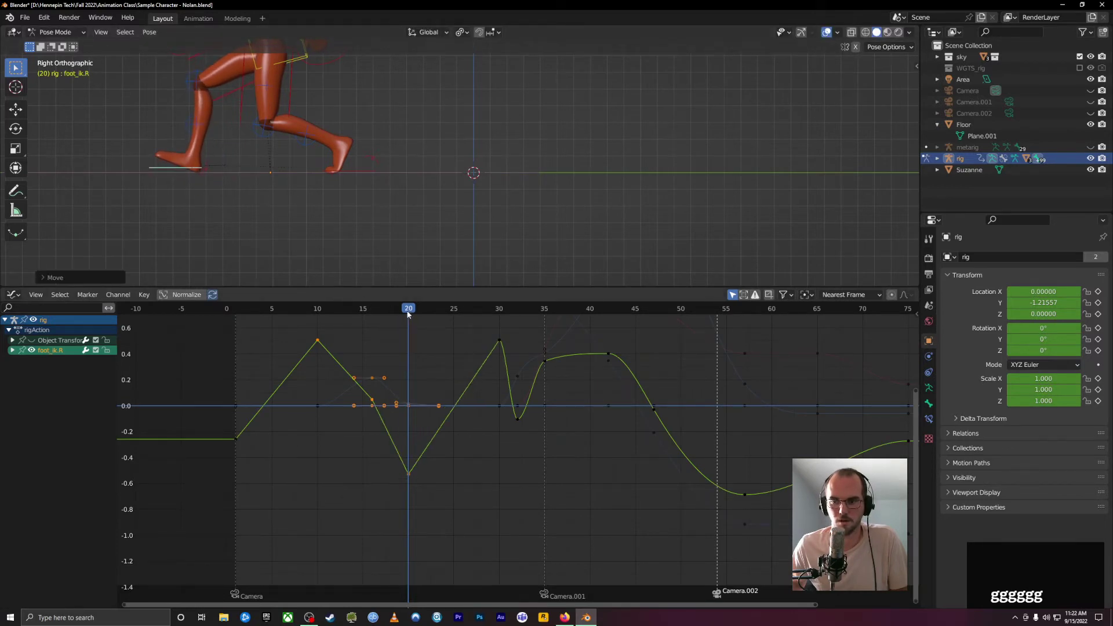
- Select foot_ik.L and, at frame 25, raise it off the ground and move it forward
{"action": "left_click_drag", "start_coordinate": [403, 316], "coordinate": [444, 384]}
{"action": "scroll", "coordinate": [335, 158], "scroll_direction": "down", "scroll_amount": 5}
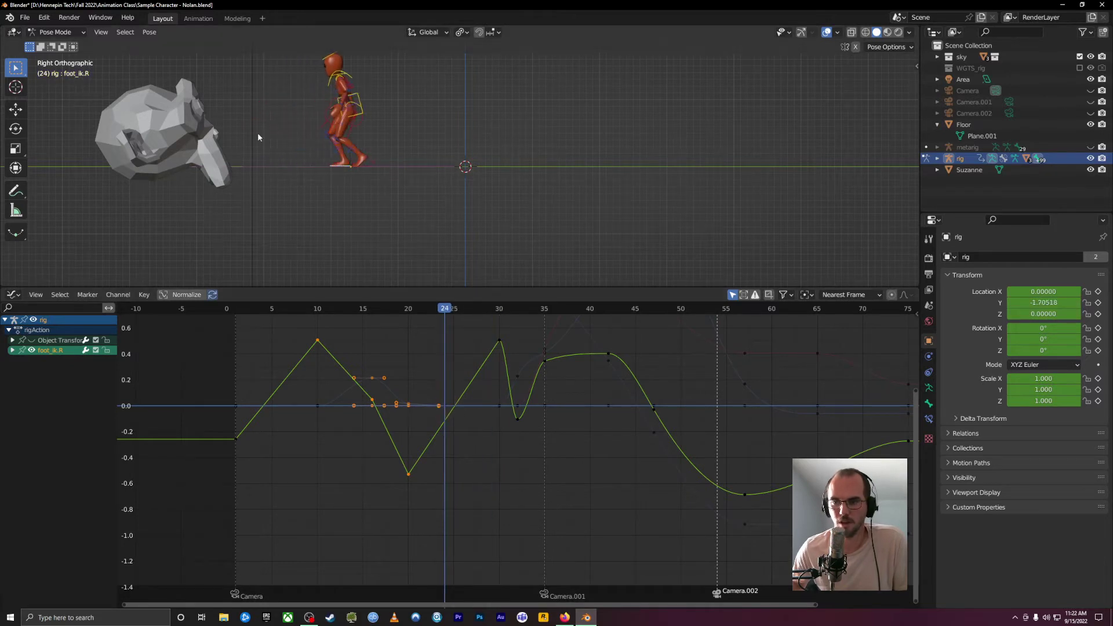
{"action": "left_click", "coordinate": [365, 166]}
{"action": "left_click", "coordinate": [364, 164]}
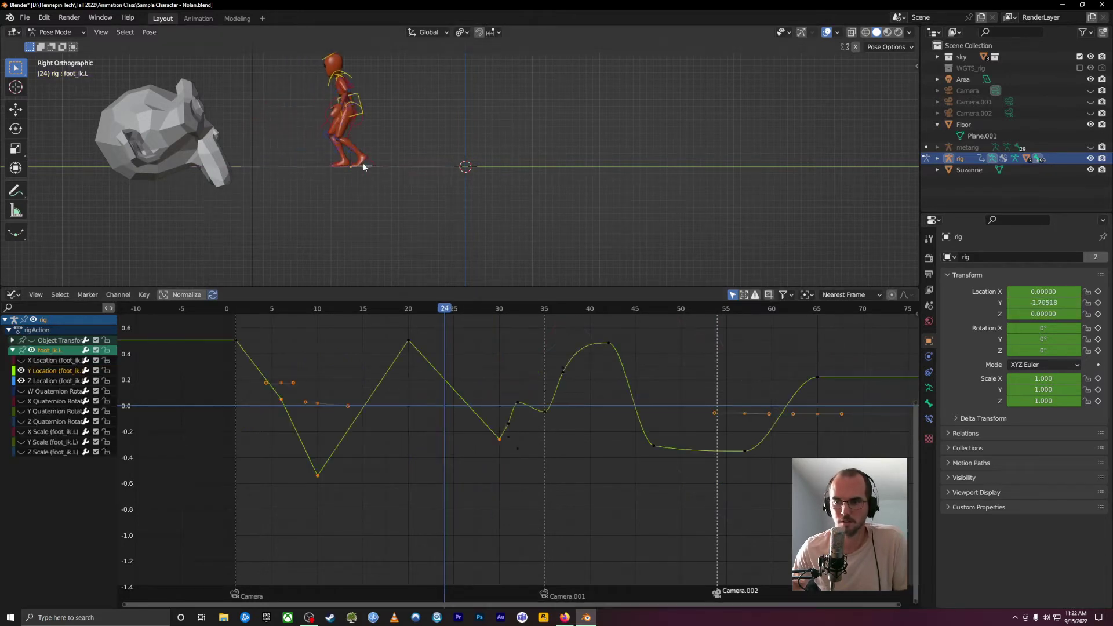
{"action": "scroll", "coordinate": [356, 167], "scroll_direction": "up", "scroll_amount": 3}
{"action": "scroll", "coordinate": [365, 168], "scroll_direction": "up", "scroll_amount": 1}
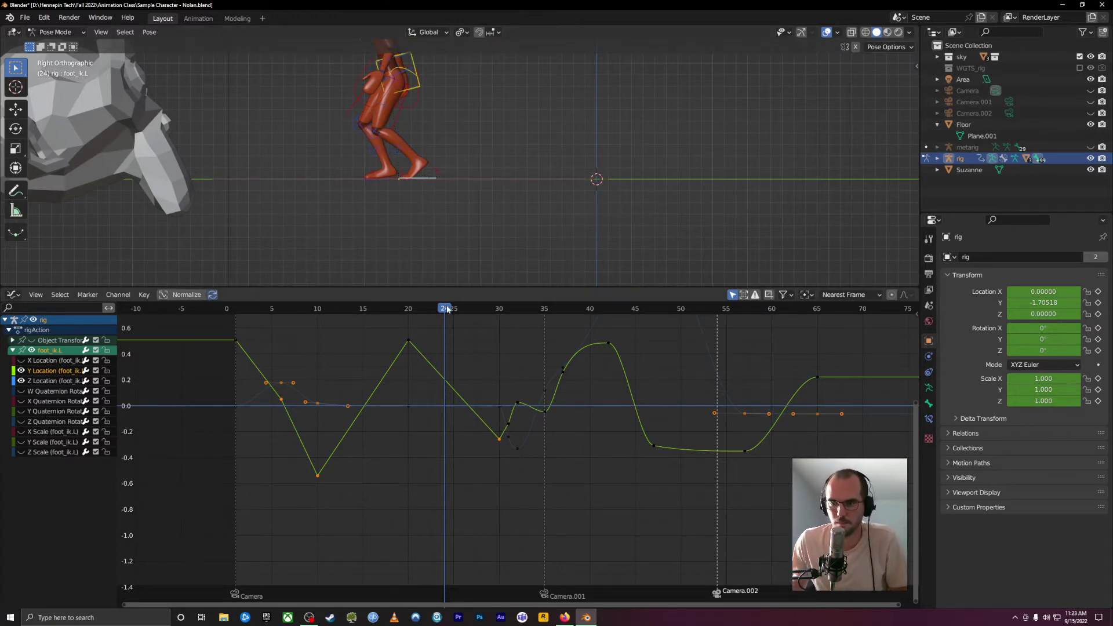
{"action": "left_click_drag", "start_coordinate": [447, 309], "coordinate": [454, 378]}
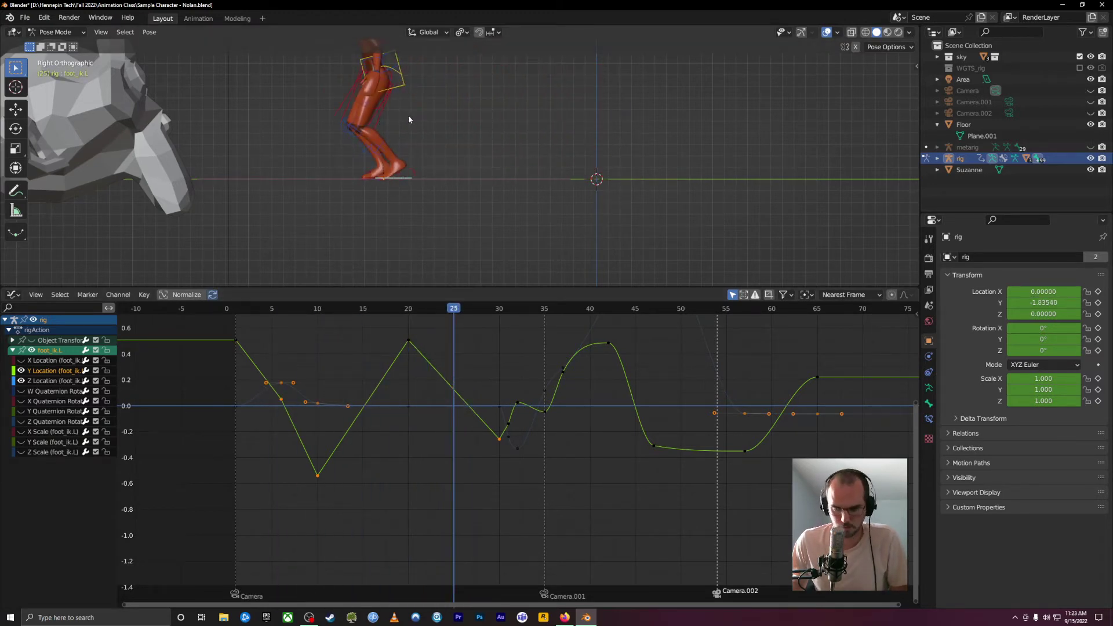
{"action": "key", "text": "g"}
{"action": "left_click", "coordinate": [382, 117]}
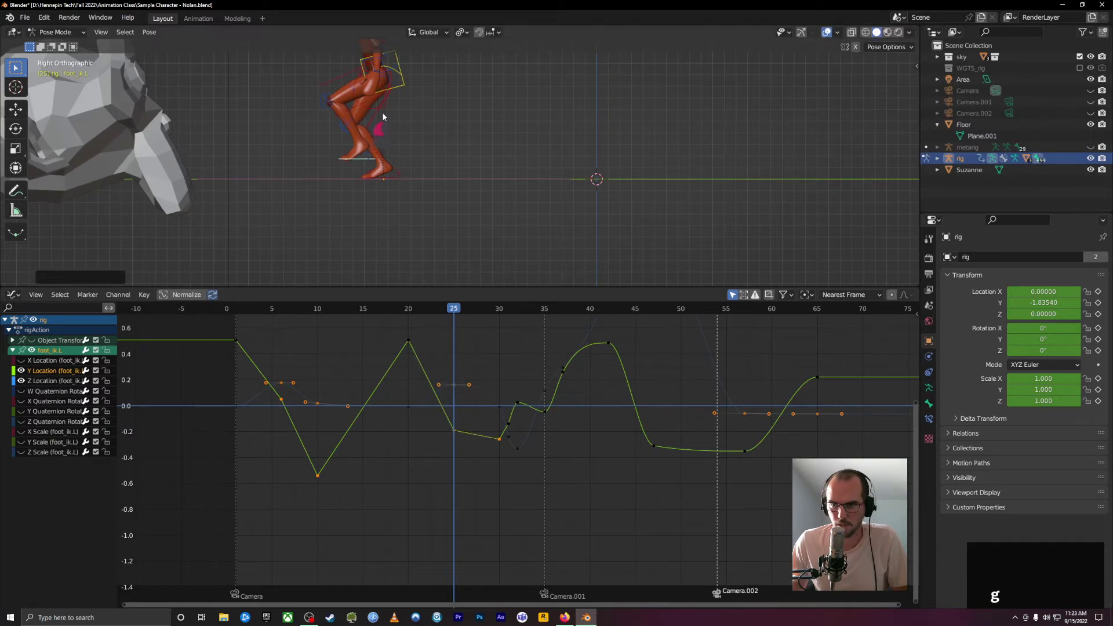
- At frame 30, pull the incoming handle of foot_ik.L's Z Location keyframe upward to steepen the foot's descent
{"action": "left_click_drag", "start_coordinate": [448, 309], "coordinate": [496, 350]}
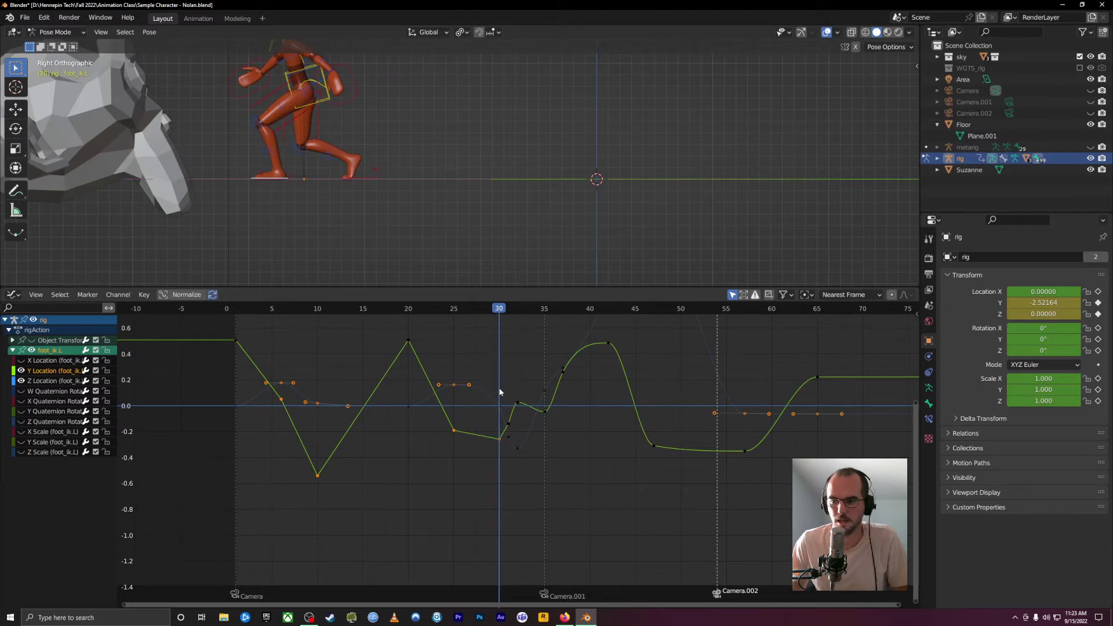
{"action": "left_click", "coordinate": [499, 404]}
{"action": "left_click_drag", "start_coordinate": [498, 404], "coordinate": [484, 382]}
{"action": "left_click_drag", "start_coordinate": [497, 309], "coordinate": [497, 362]}
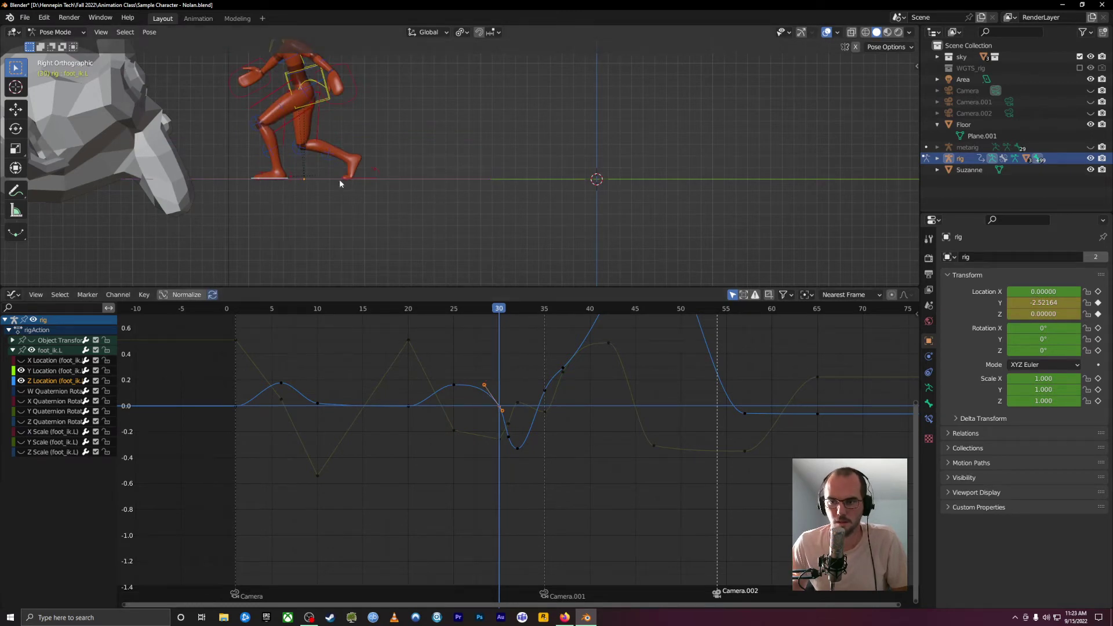
- Show and expand the rig's Object Transforms channels, then select their Z Location curve
{"action": "left_click", "coordinate": [52, 340]}
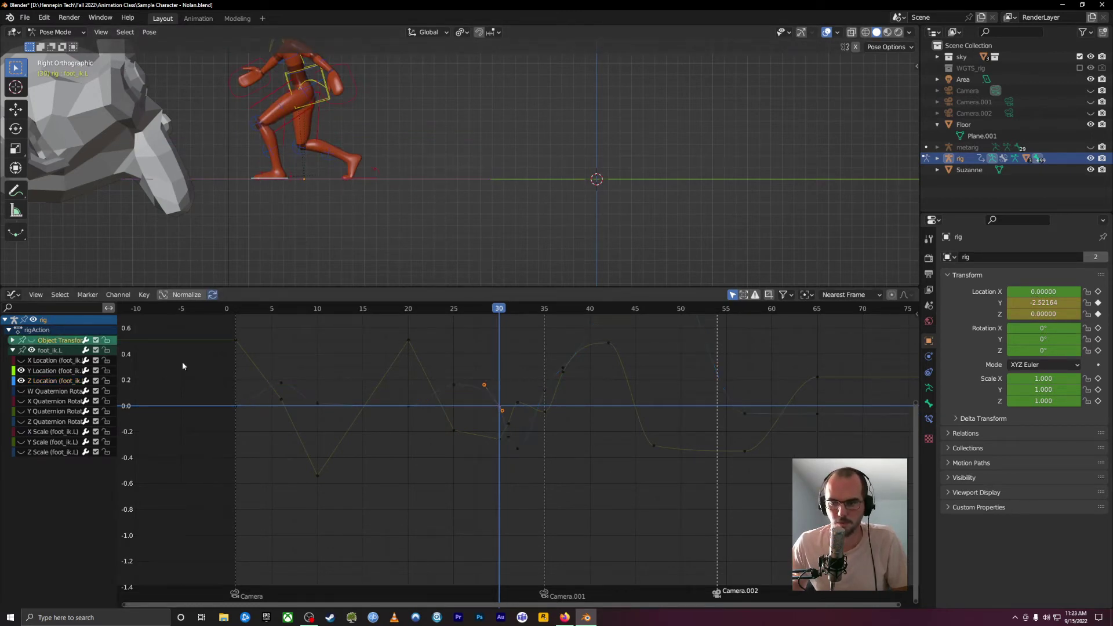
{"action": "left_click", "coordinate": [31, 340]}
{"action": "left_click", "coordinate": [12, 340]}
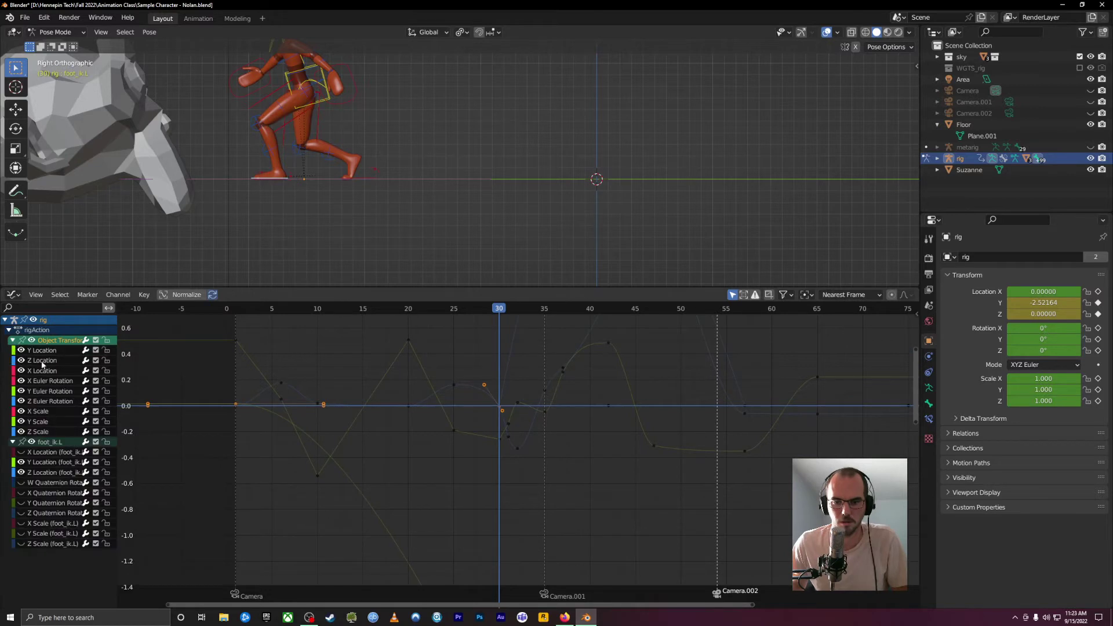
{"action": "left_click", "coordinate": [44, 360]}
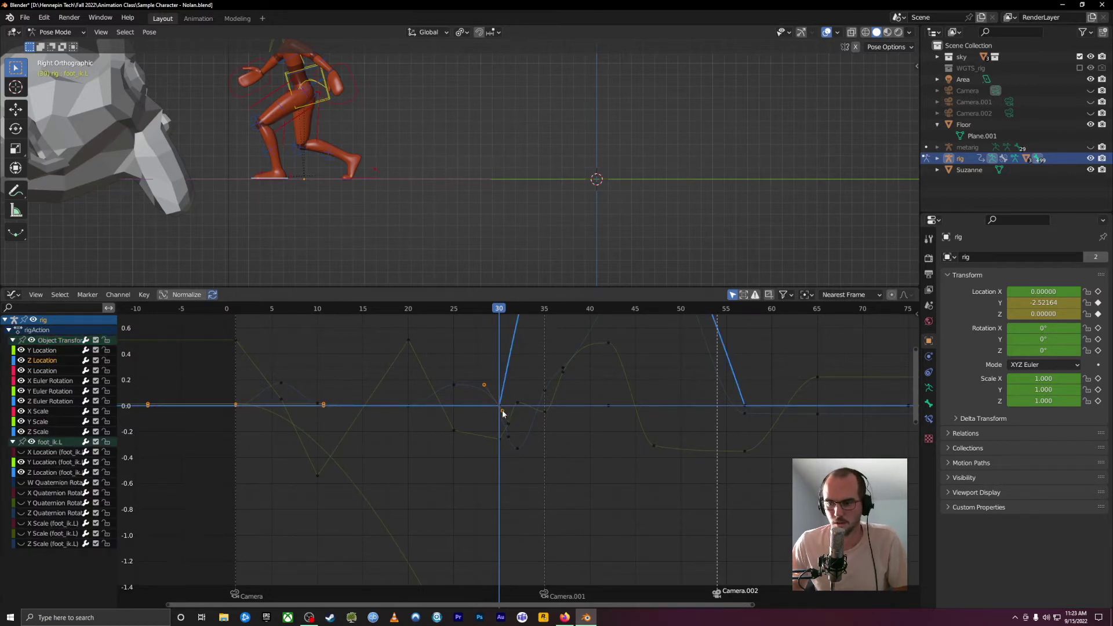
- Hide all of the rig's Object Transforms curves except Z Location
{"action": "mouse_move", "coordinate": [507, 396]}
{"action": "left_mouse_down"}
{"action": "mouse_move", "coordinate": [490, 422]}
{"action": "mouse_move", "coordinate": [502, 411]}
{"action": "left_mouse_up"}
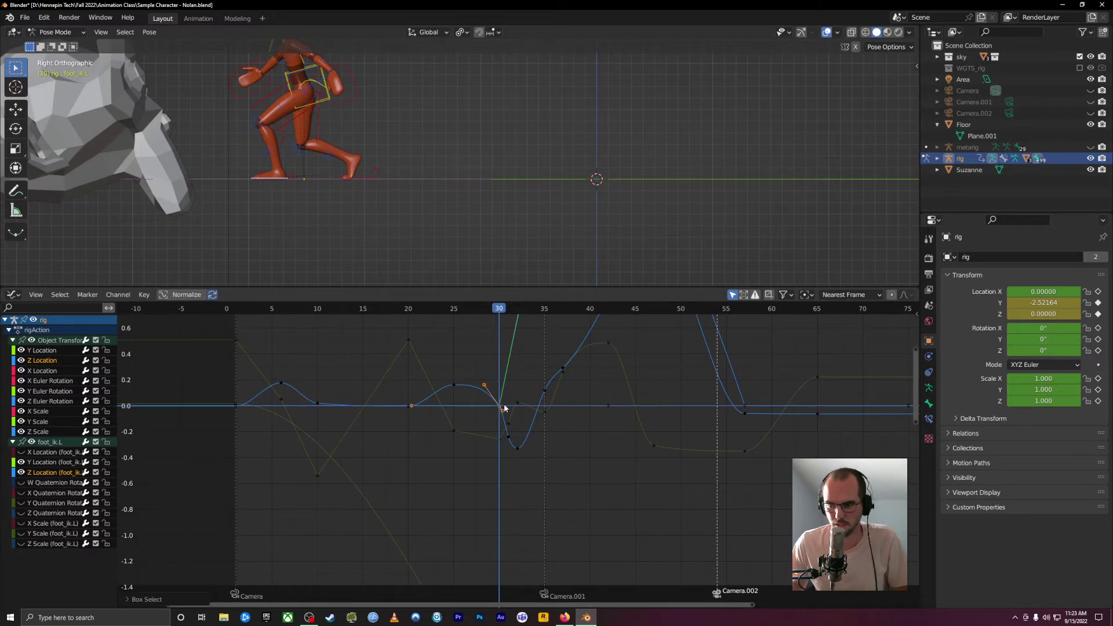
{"action": "left_click", "coordinate": [47, 360]}
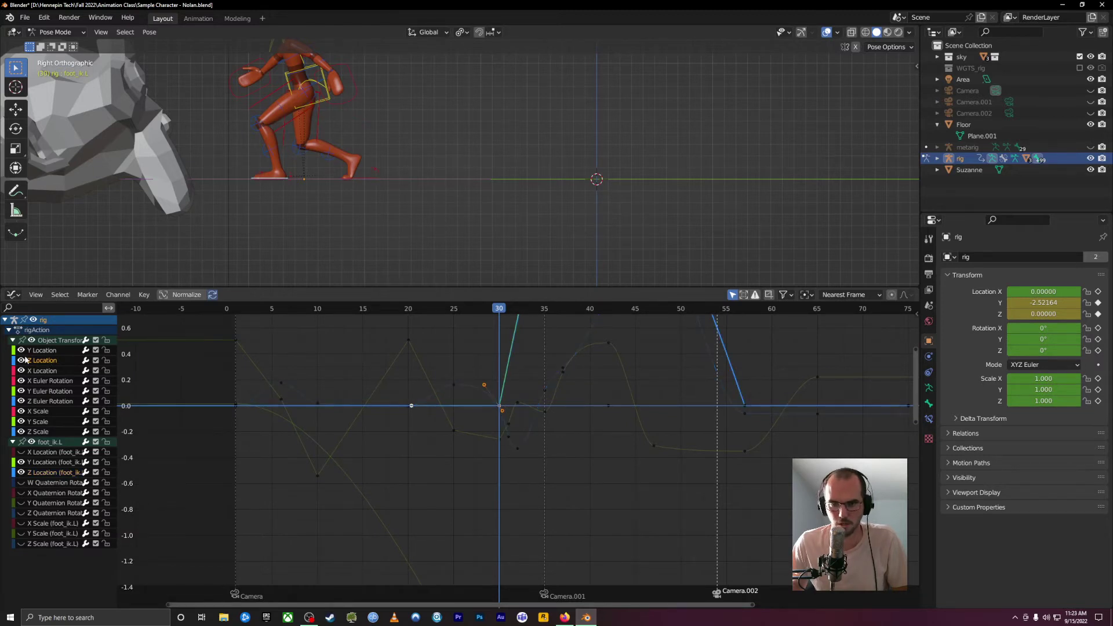
{"action": "left_click", "coordinate": [21, 361]}
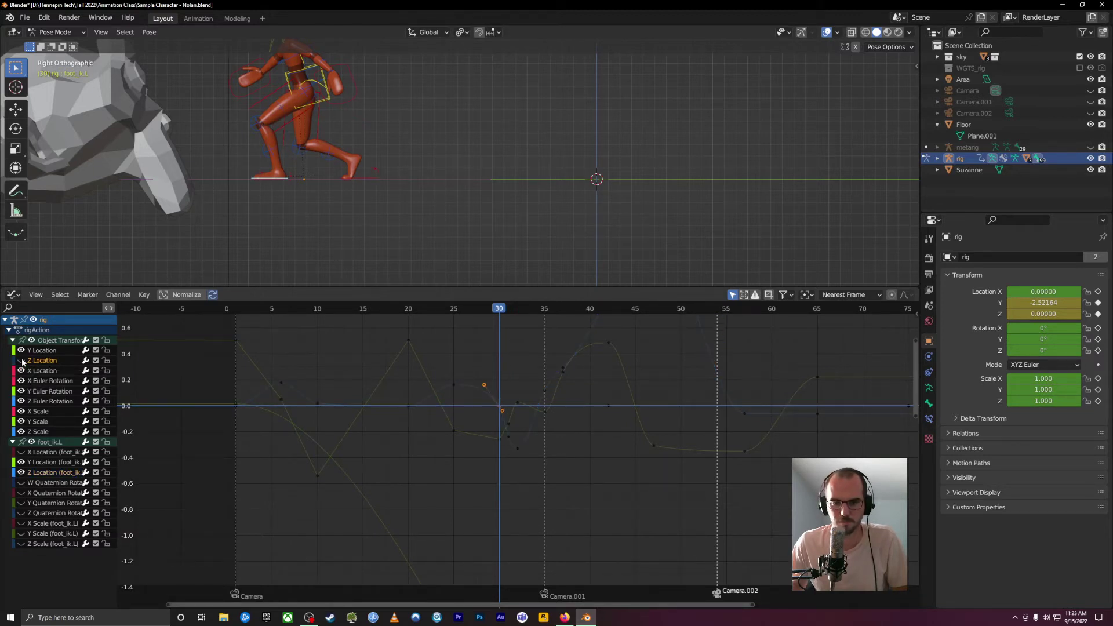
{"action": "left_click", "coordinate": [21, 361]}
{"action": "left_click", "coordinate": [32, 340]}
{"action": "left_click", "coordinate": [22, 361]}
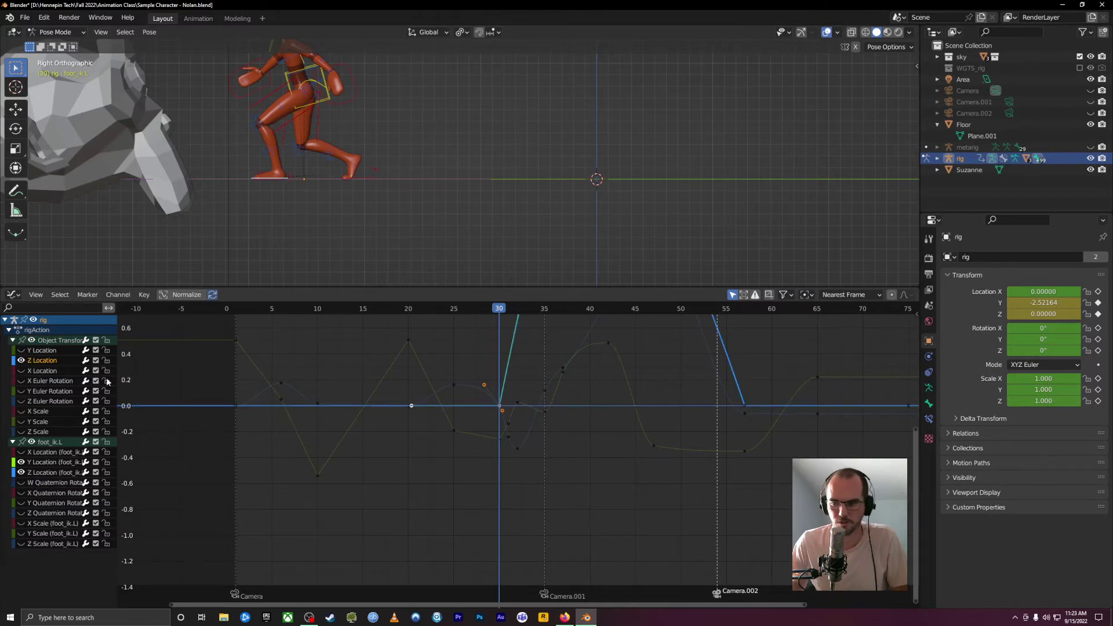
- Set the rig's Z Location keyframe at frame 30 to Free handles and pull its outgoing handle down to about 0
{"action": "scroll", "coordinate": [519, 430], "scroll_direction": "up", "scroll_amount": 5}
{"action": "middle_click_drag", "start_coordinate": [494, 347], "coordinate": [432, 483]}
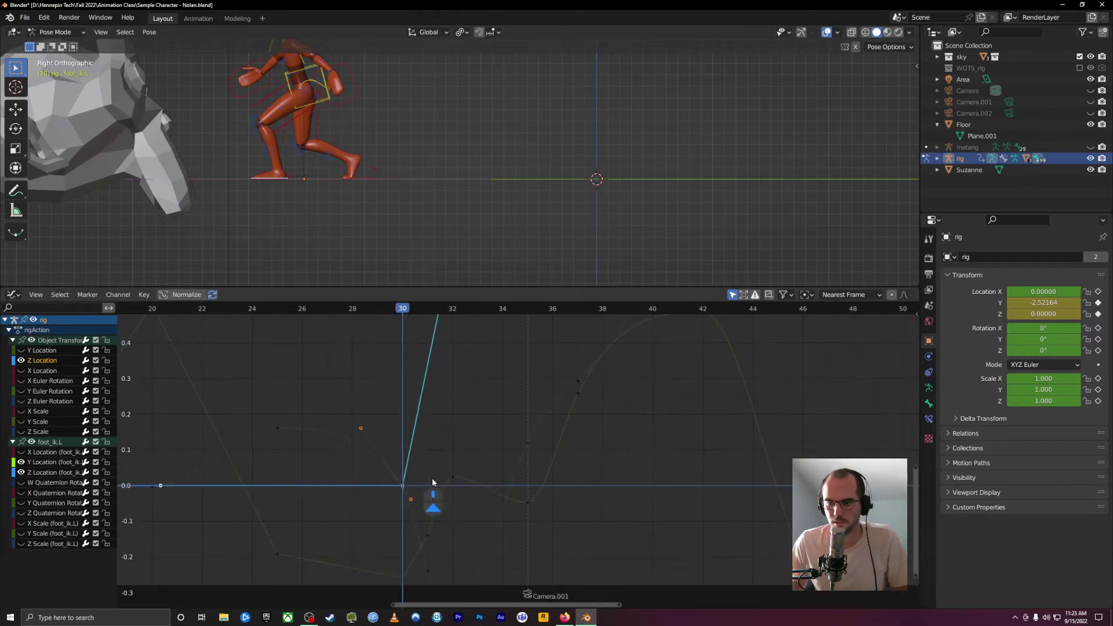
{"action": "left_click", "coordinate": [412, 470]}
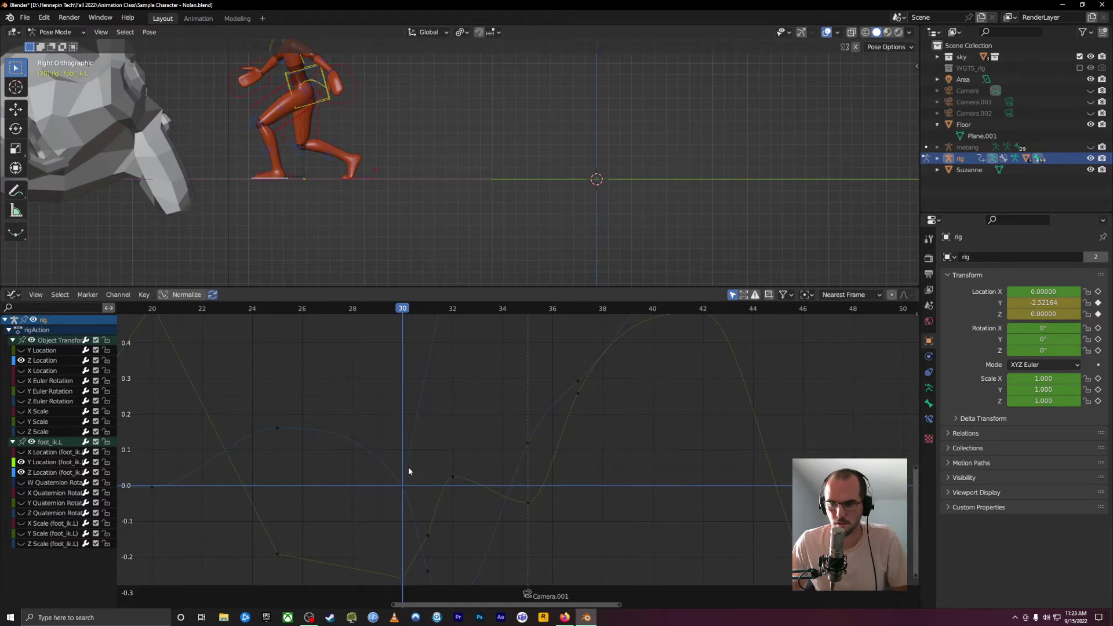
{"action": "left_click_drag", "start_coordinate": [398, 485], "coordinate": [399, 486]}
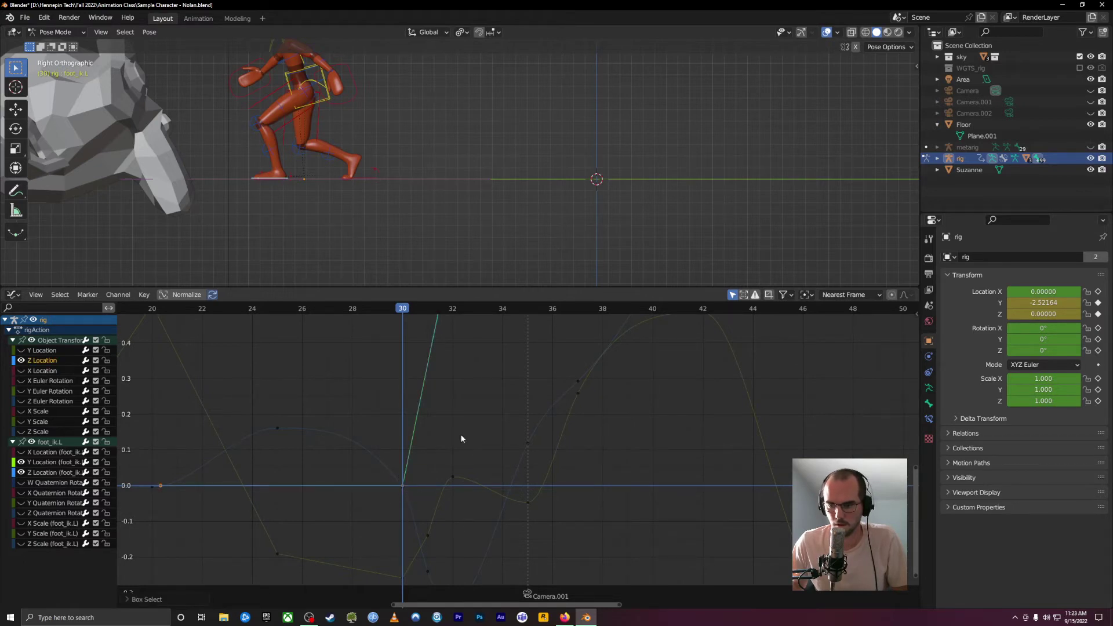
{"action": "key", "text": "v"}
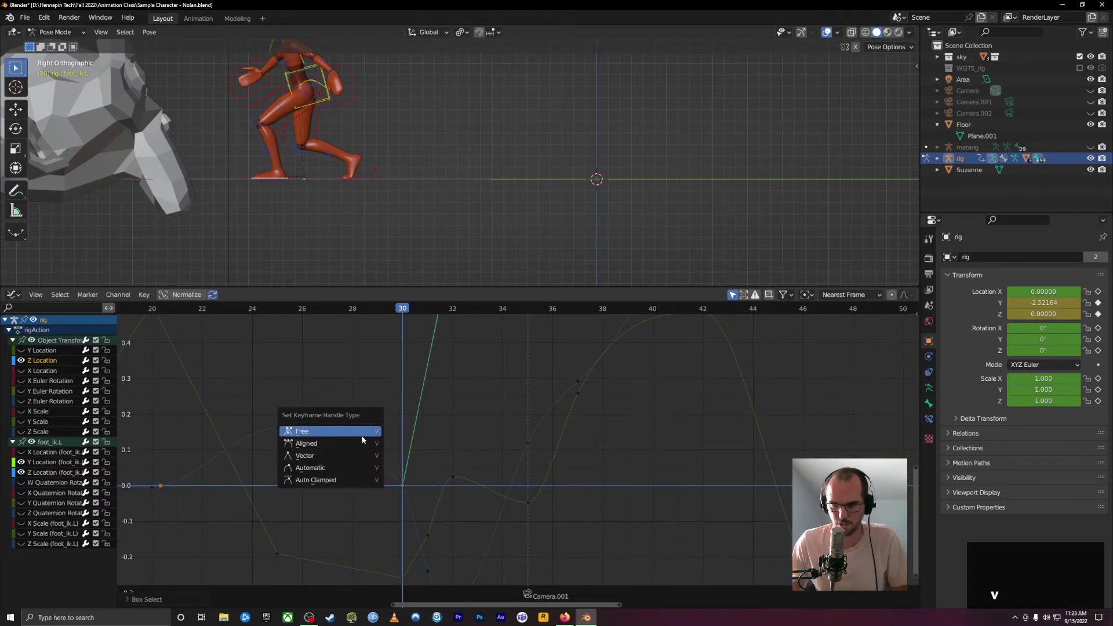
{"action": "left_click", "coordinate": [359, 430]}
{"action": "scroll", "coordinate": [456, 427], "scroll_direction": "down", "scroll_amount": 6}
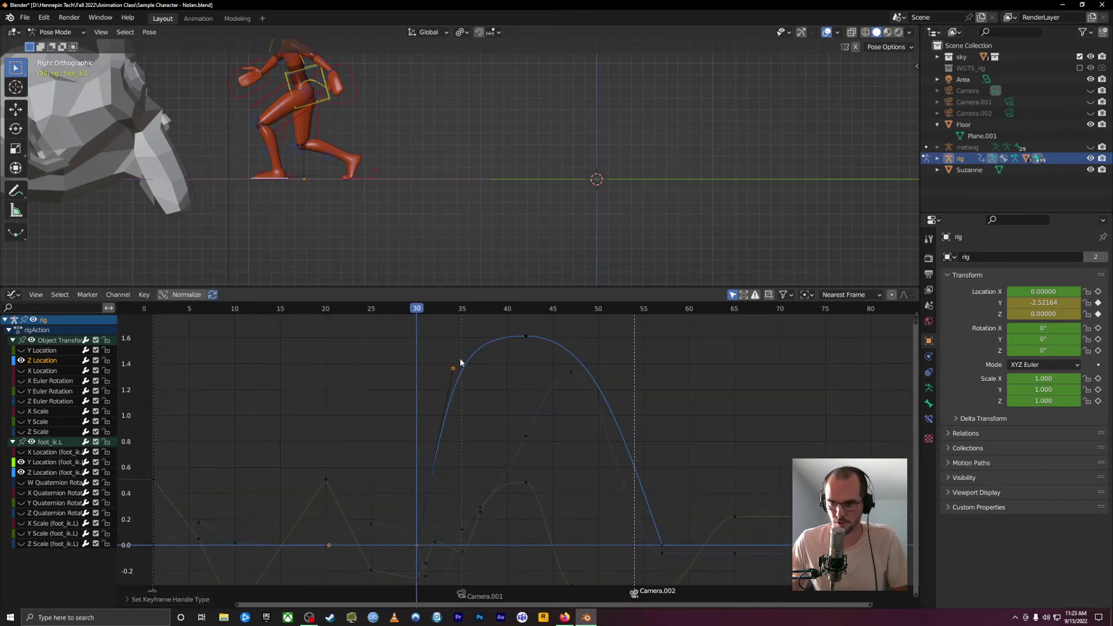
{"action": "left_click_drag", "start_coordinate": [455, 377], "coordinate": [454, 539]}
- Select foot_ik.L and reposition it near ground level at frames 32, 33 and 31
{"action": "mouse_move", "coordinate": [417, 309]}
{"action": "left_mouse_down"}
{"action": "mouse_move", "coordinate": [446, 318]}
{"action": "mouse_move", "coordinate": [435, 316]}
{"action": "left_mouse_up"}
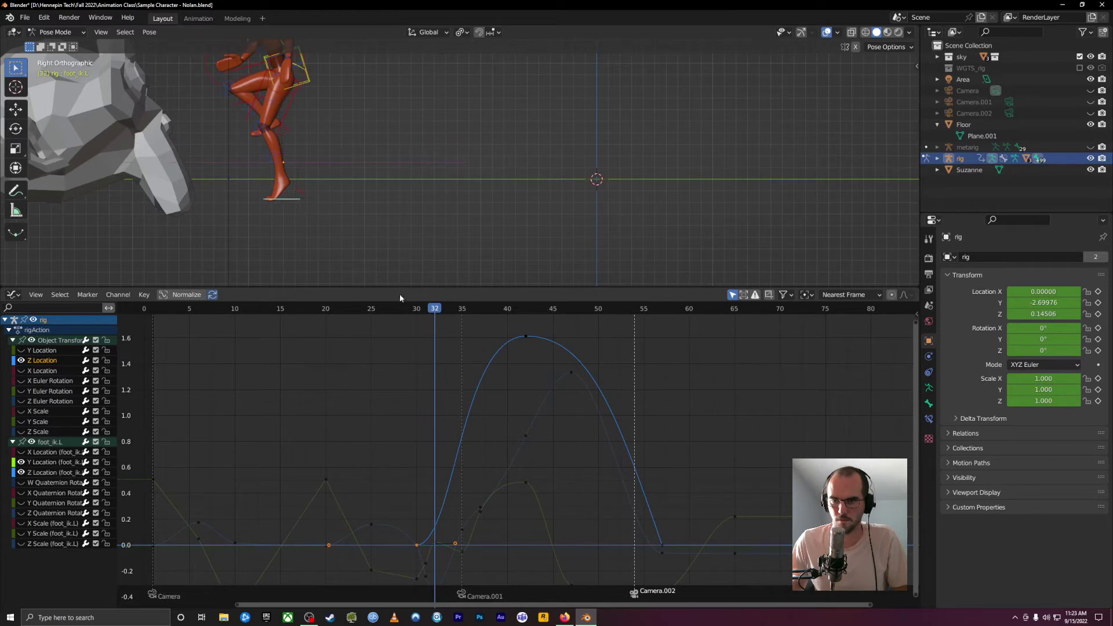
{"action": "left_click", "coordinate": [285, 203]}
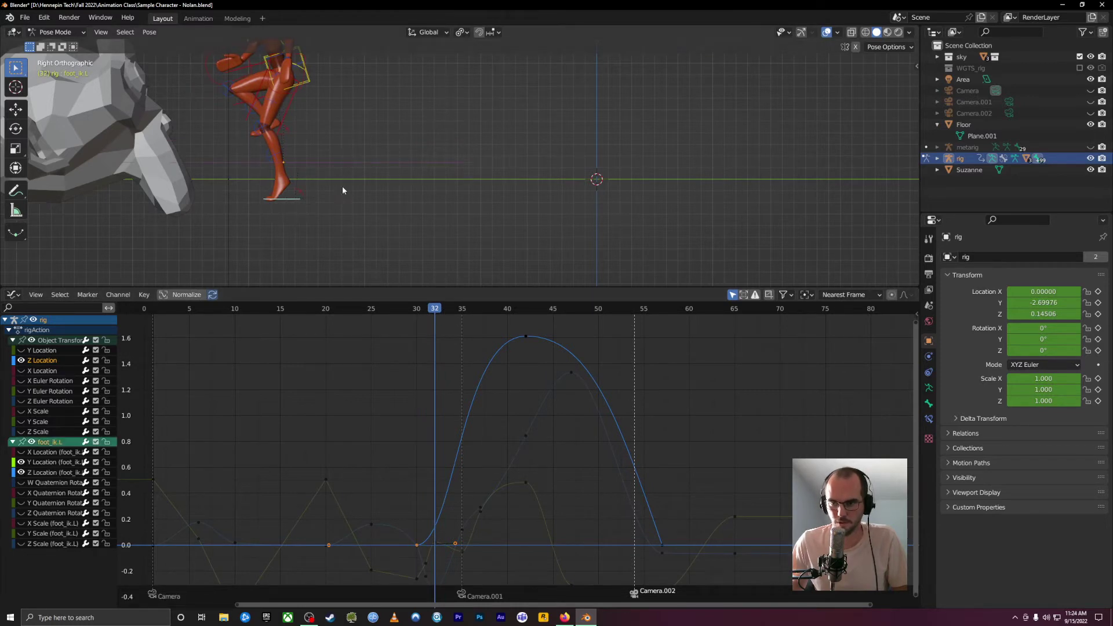
{"action": "key", "text": "g"}
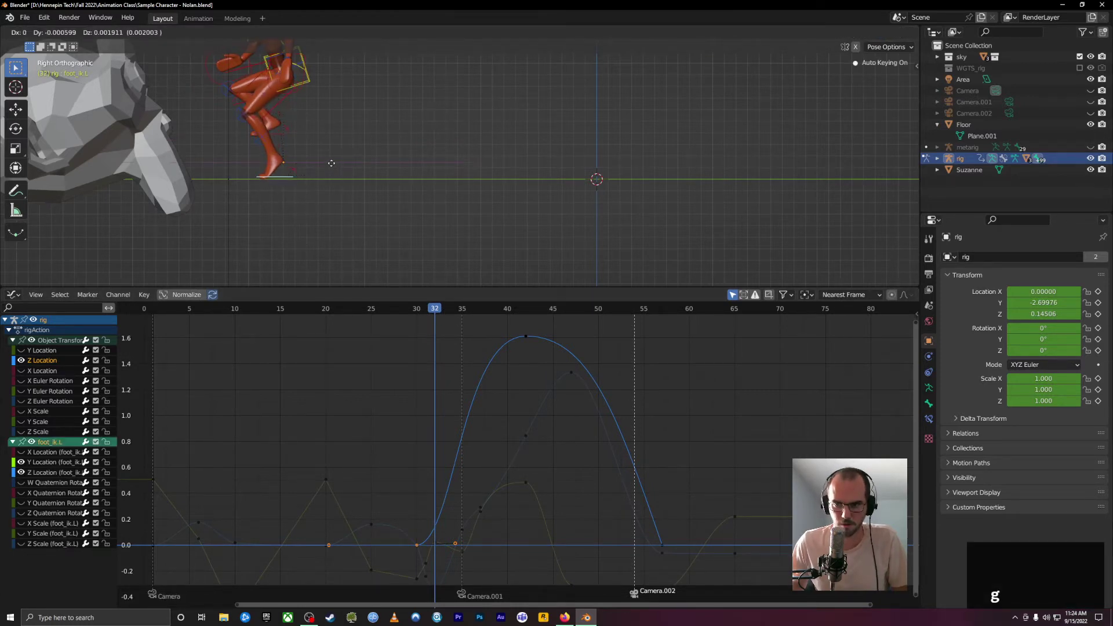
{"action": "left_click", "coordinate": [331, 163]}
{"action": "left_click_drag", "start_coordinate": [436, 314], "coordinate": [445, 317]}
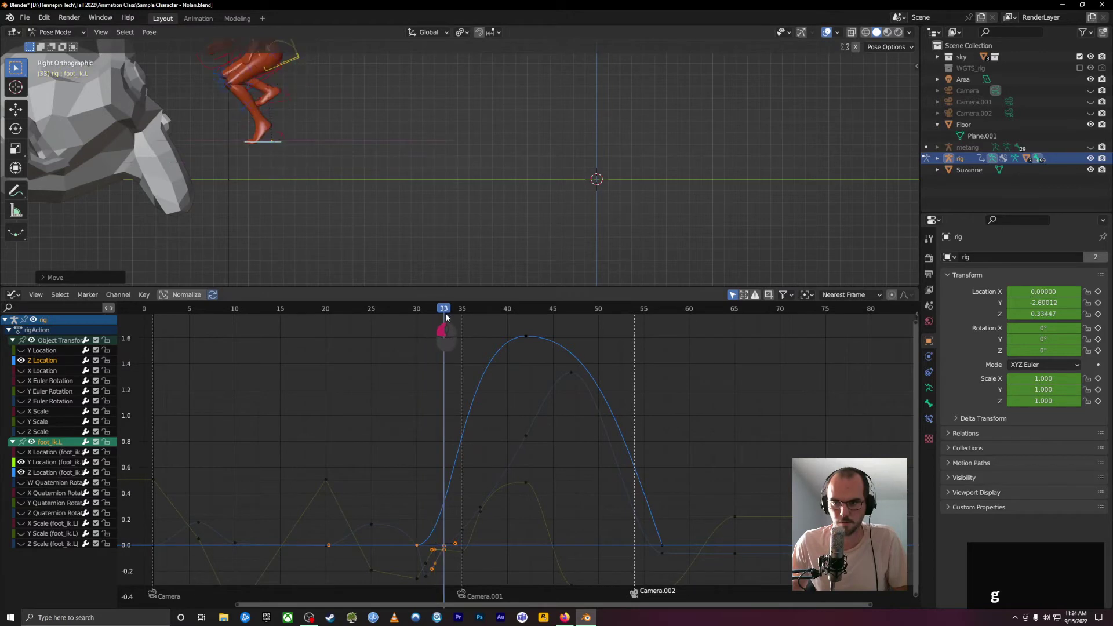
{"action": "key", "text": "g"}
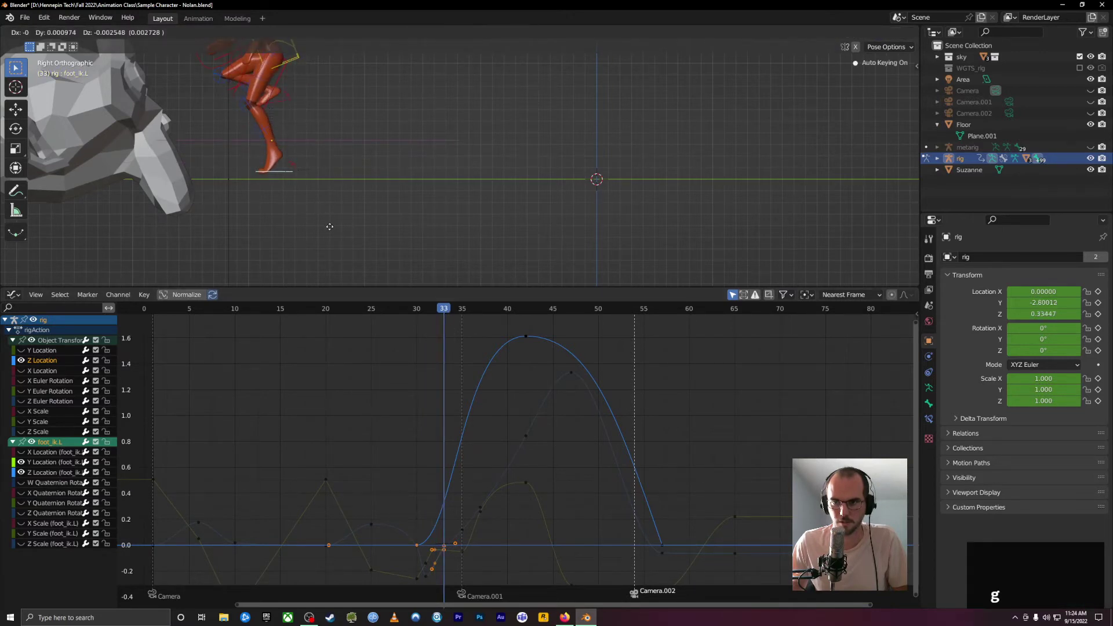
{"action": "left_click", "coordinate": [329, 226]}
{"action": "left_click_drag", "start_coordinate": [448, 314], "coordinate": [423, 324]}
{"action": "key", "text": "g"}
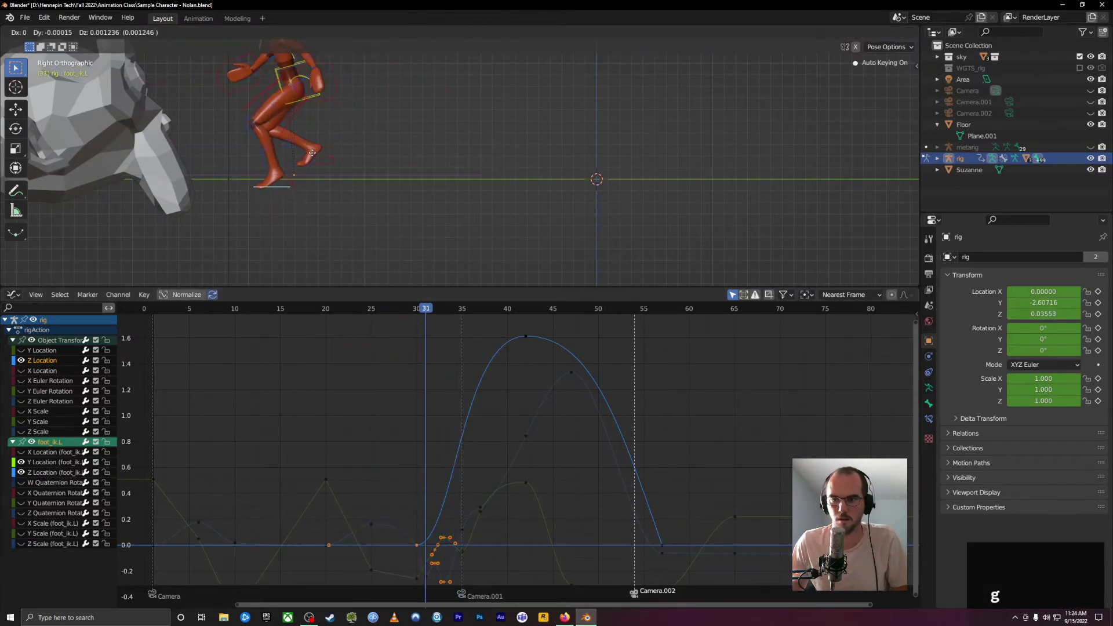
{"action": "left_click", "coordinate": [313, 154]}
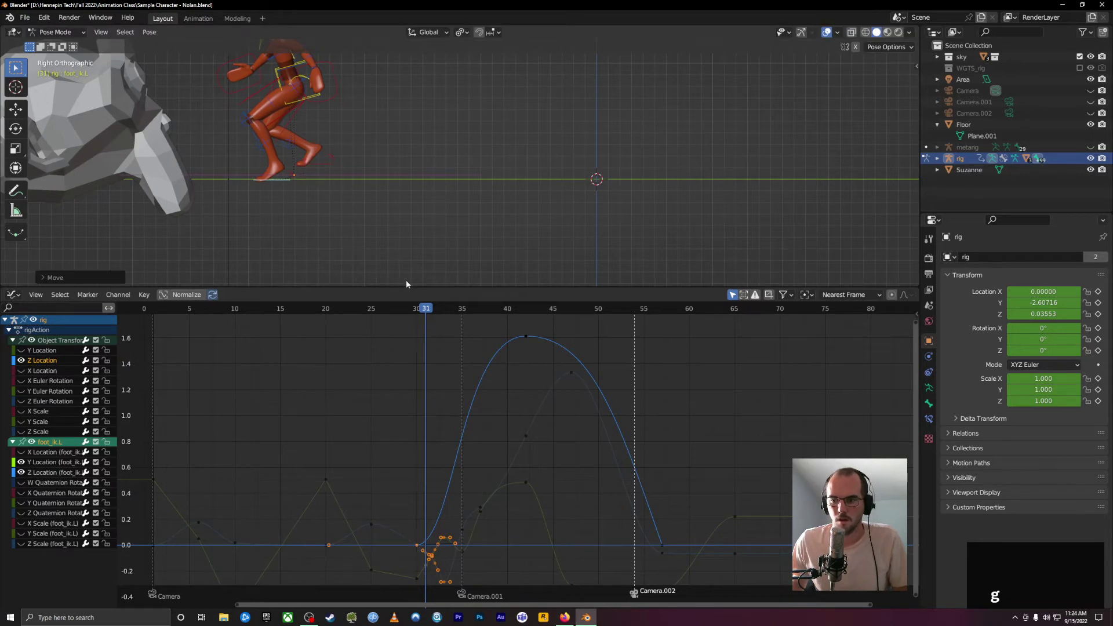
- Shift the selected Z Location and foot_ik.L keyframes about 3 frames earlier and go to frame 30
{"action": "key", "text": "g"}
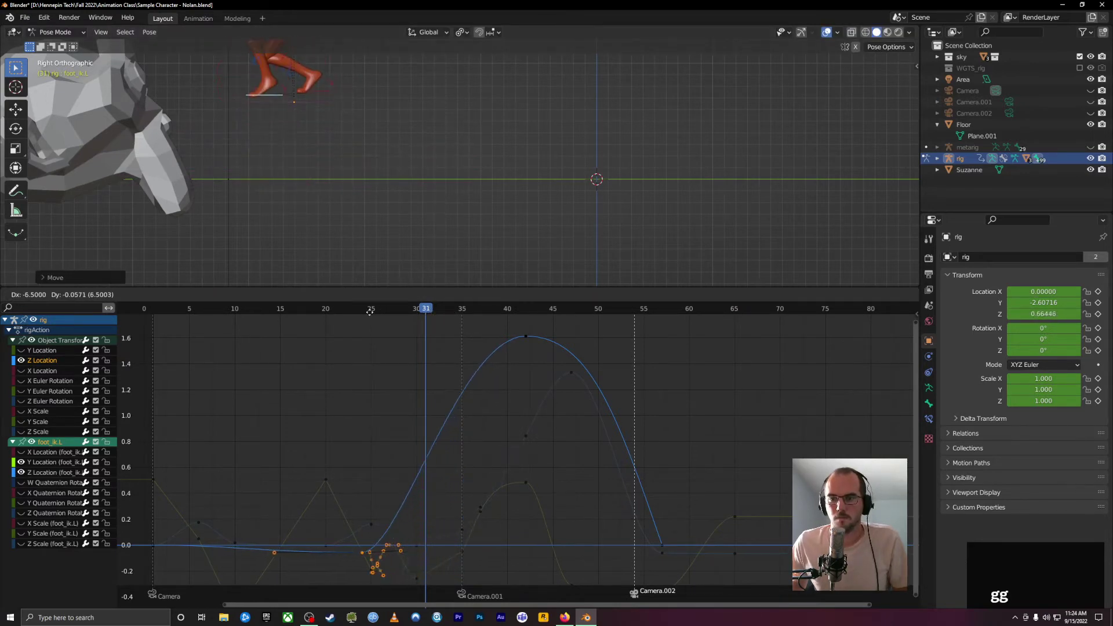
{"action": "left_click", "coordinate": [403, 318]}
{"action": "mouse_move", "coordinate": [426, 317]}
{"action": "left_mouse_down"}
{"action": "mouse_move", "coordinate": [385, 318]}
{"action": "mouse_move", "coordinate": [418, 320]}
{"action": "left_mouse_up"}
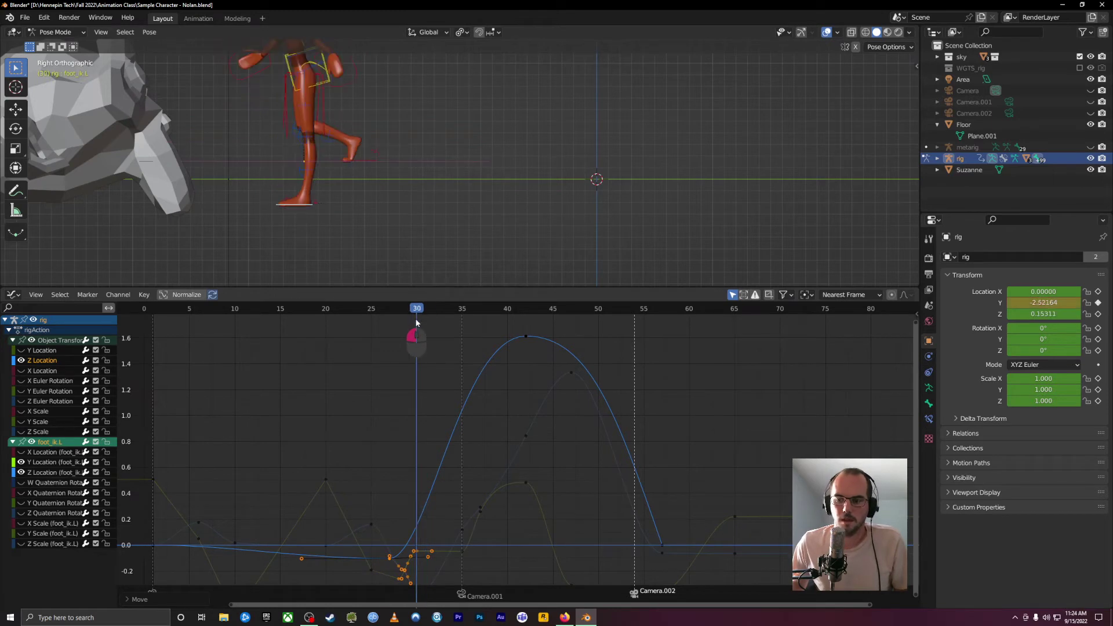
{"action": "left_click", "coordinate": [416, 323]}
- Raise foot_ik.L to the ground line at frame 30
{"action": "scroll", "coordinate": [524, 423], "scroll_direction": "down", "scroll_amount": 1}
{"action": "middle_click_drag", "start_coordinate": [524, 446], "coordinate": [520, 572]}
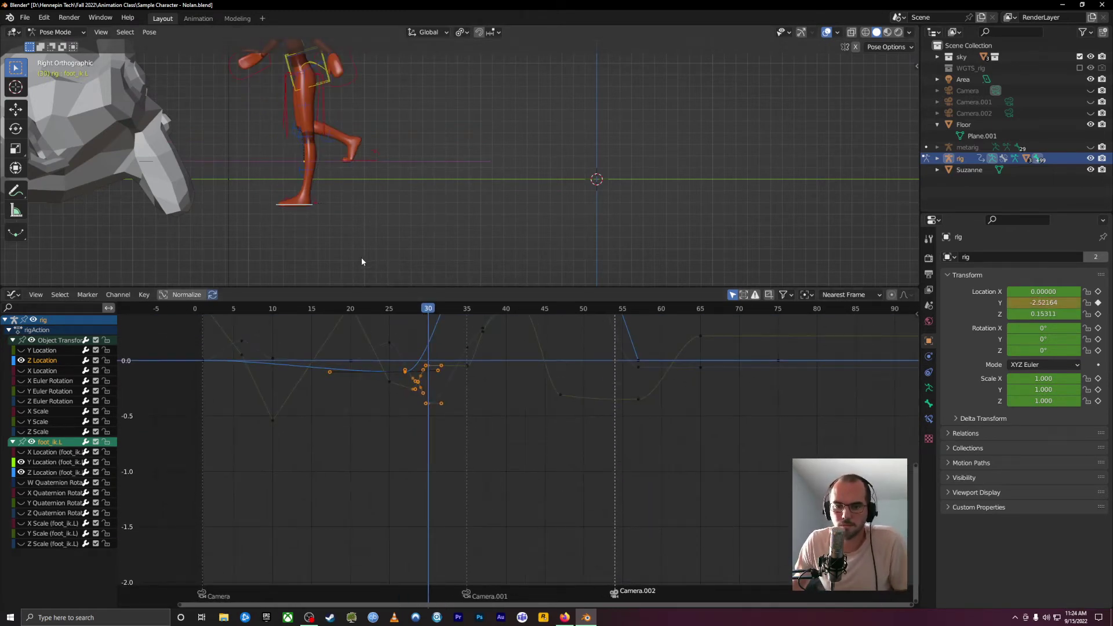
{"action": "key", "text": "g"}
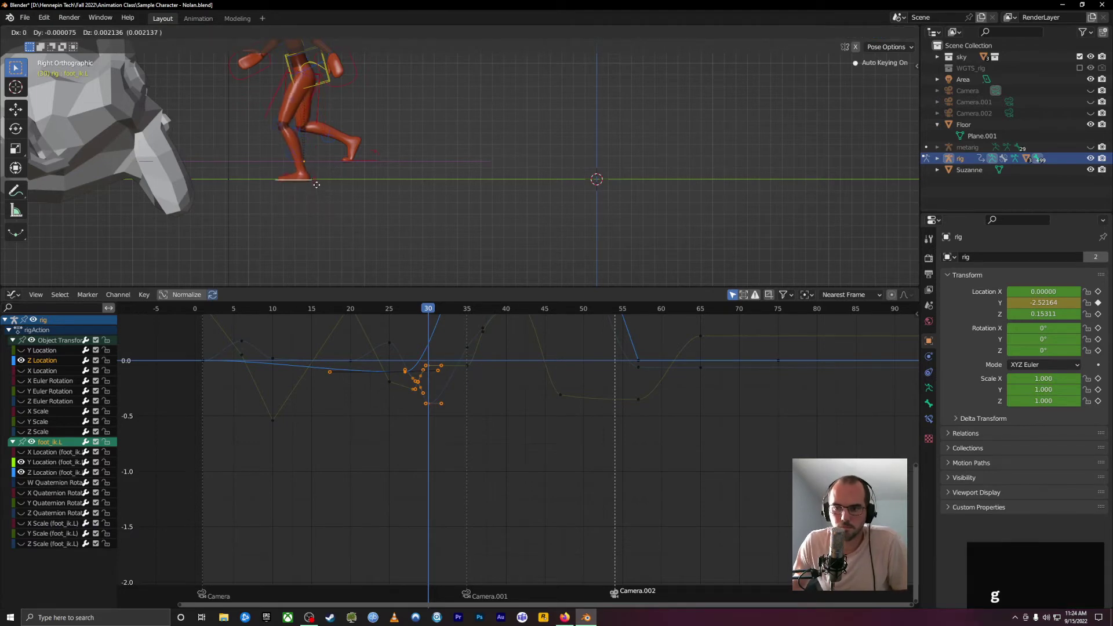
{"action": "left_click", "coordinate": [494, 380]}
- Select only the rig's Z Location keyframe at frame 27 and raise it back to about 0
{"action": "left_click_drag", "start_coordinate": [416, 305], "coordinate": [350, 341]}
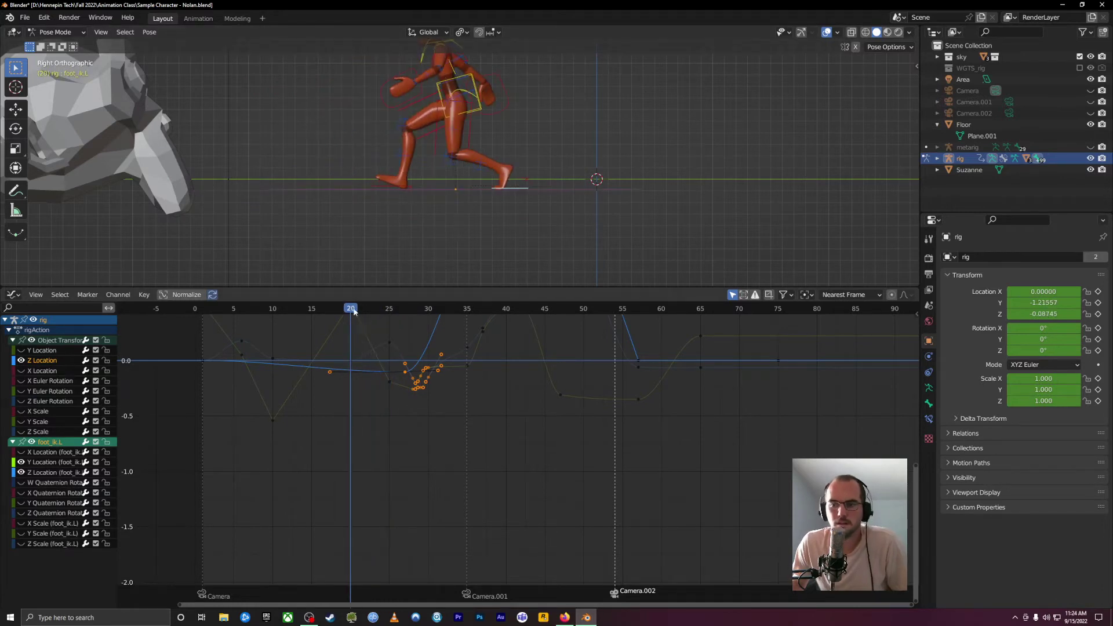
{"action": "left_click", "coordinate": [399, 373]}
{"action": "left_click", "coordinate": [404, 372]}
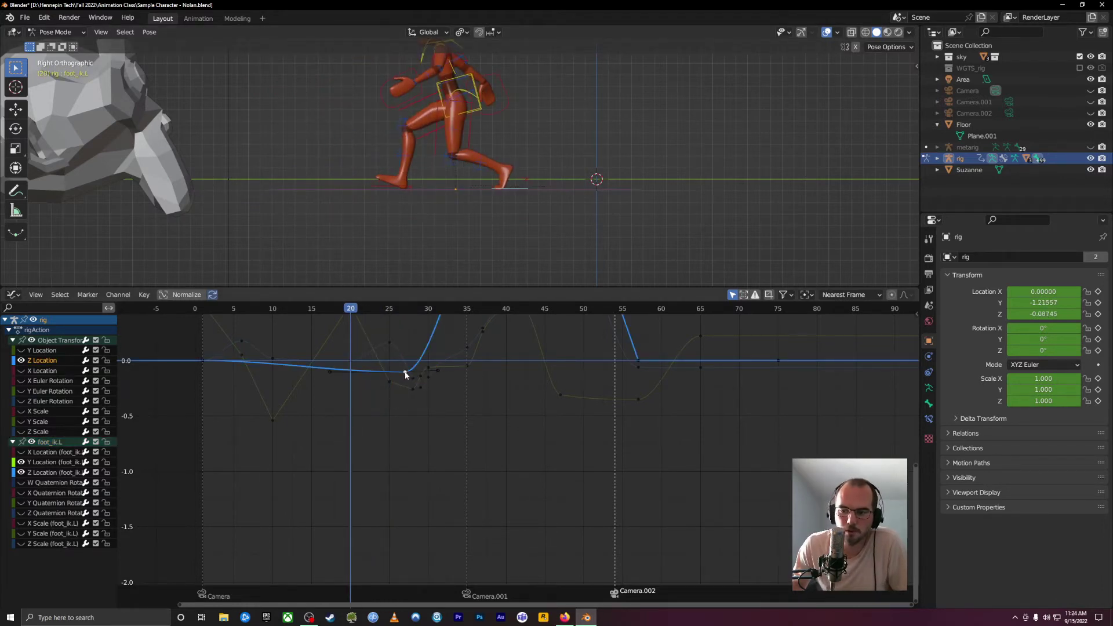
{"action": "left_click_drag", "start_coordinate": [405, 374], "coordinate": [405, 344]}
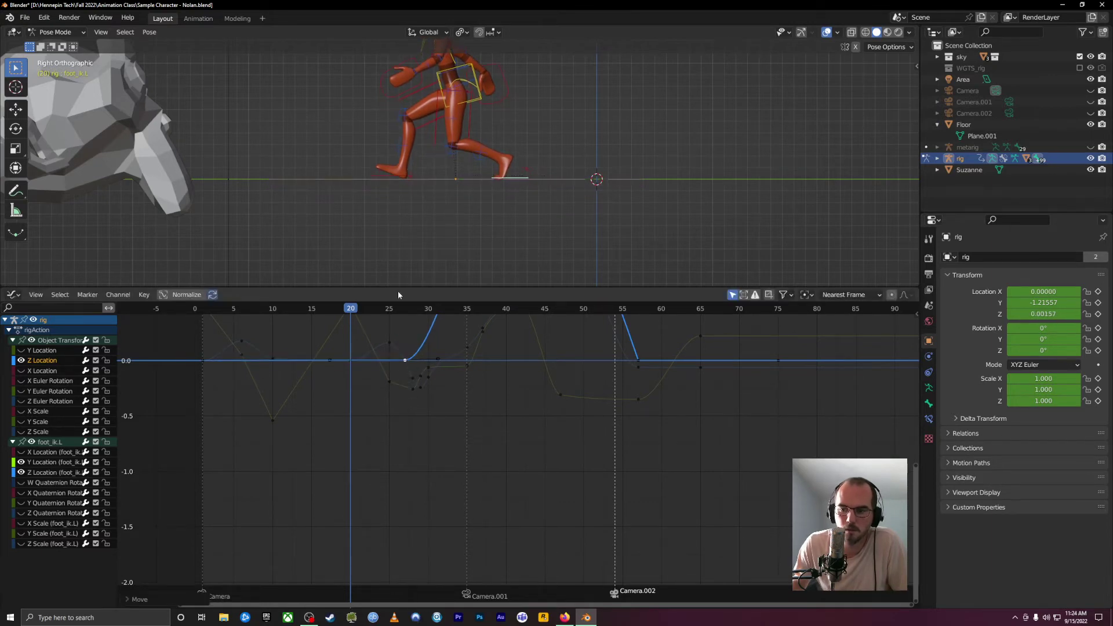
- Try raising foot_ik.L to the ground line at frame 28
{"action": "left_click_drag", "start_coordinate": [357, 308], "coordinate": [404, 334]}
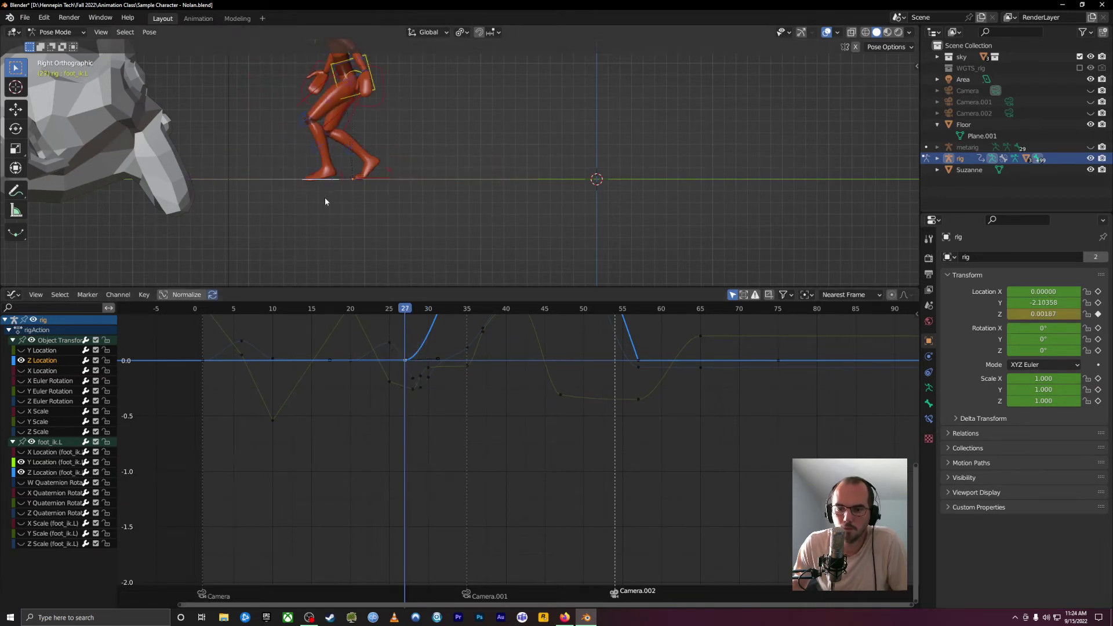
{"action": "scroll", "coordinate": [333, 206], "scroll_direction": "up", "scroll_amount": 3}
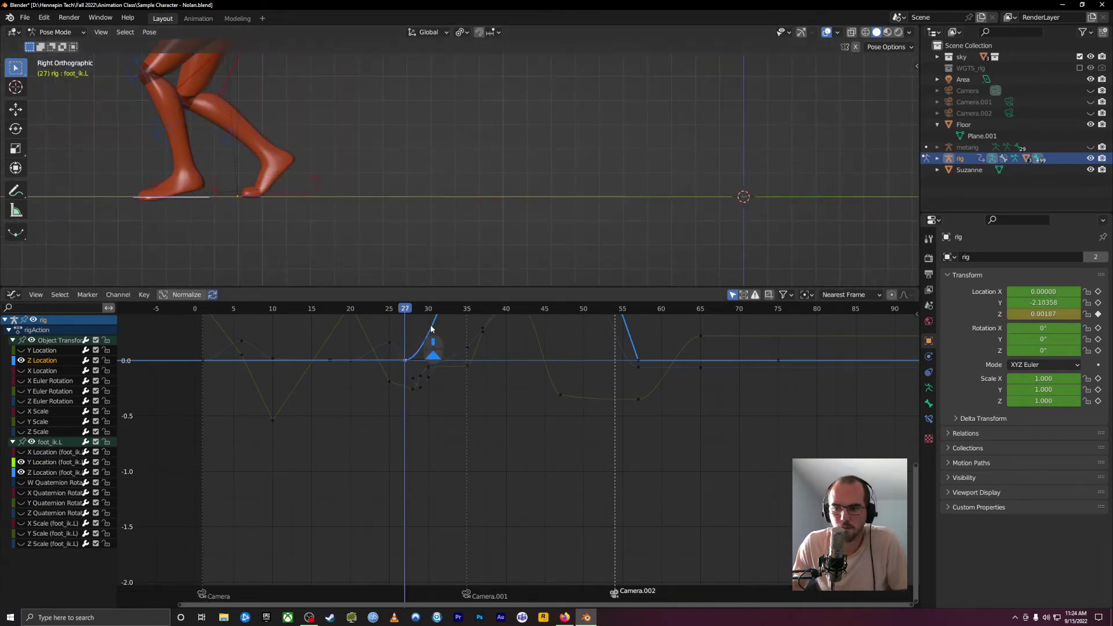
{"action": "middle_click_drag", "start_coordinate": [255, 207], "coordinate": [410, 236], "text": "shift"}
{"action": "left_click_drag", "start_coordinate": [407, 311], "coordinate": [415, 314]}
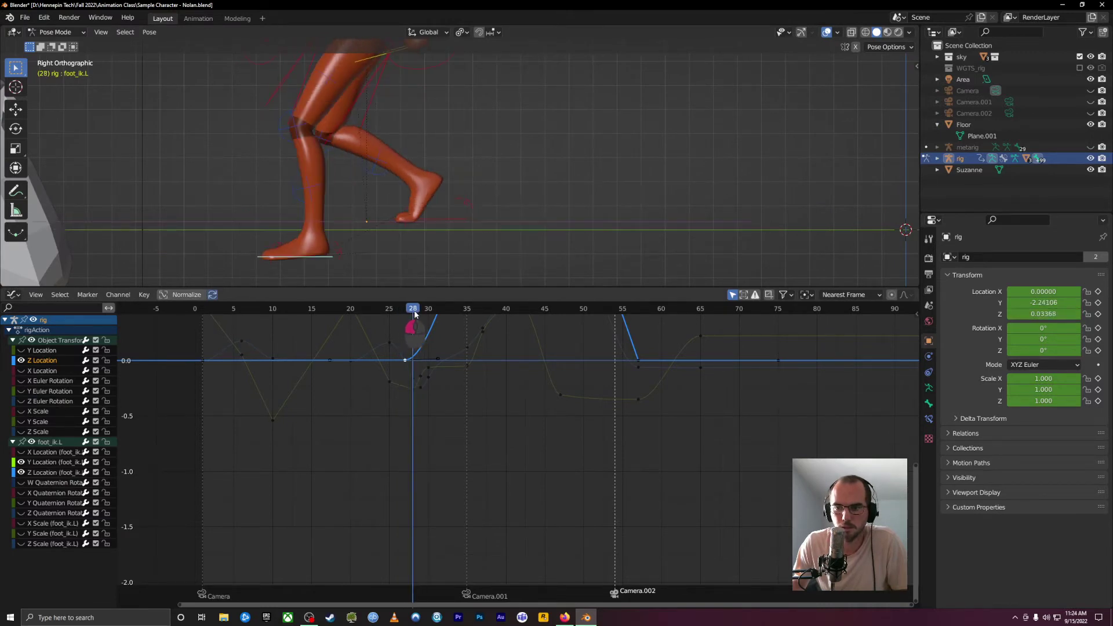
{"action": "key", "text": "g"}
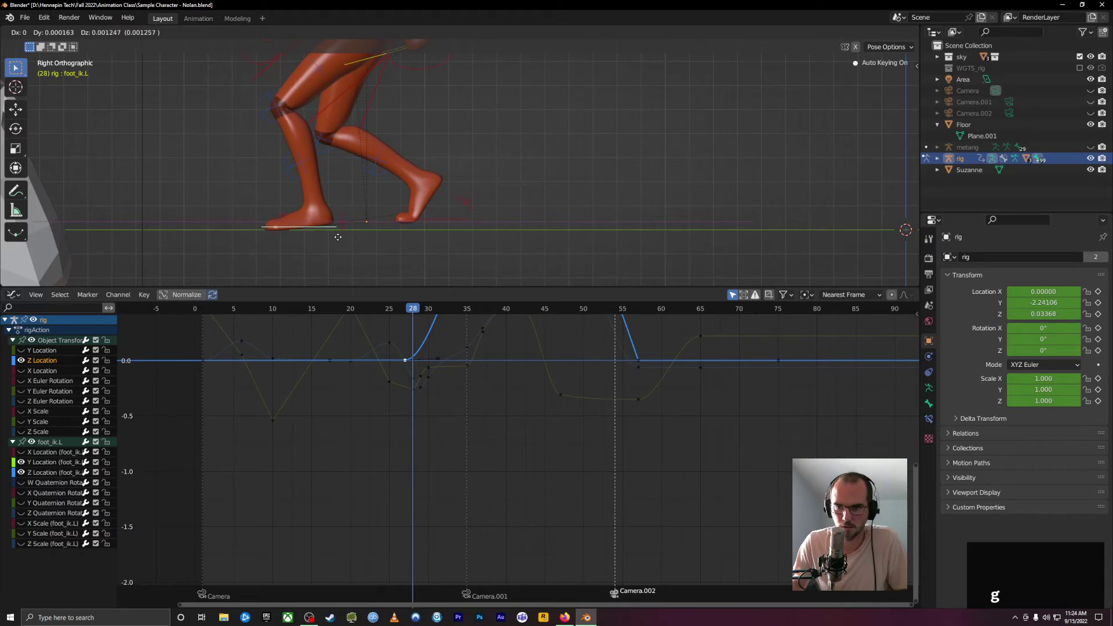
{"action": "left_click", "coordinate": [337, 234]}
{"action": "left_click", "coordinate": [422, 309]}
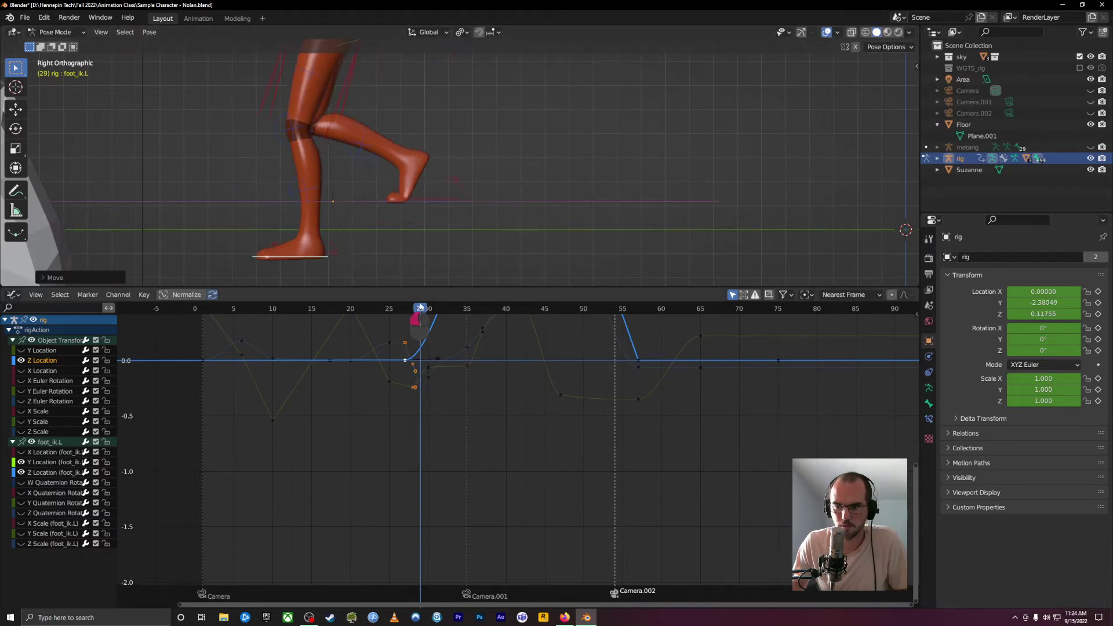
- Undo the foot_ik.L adjustment at frame 28
{"action": "key", "text": "ctrl+z"}
{"action": "key", "text": "ctrl+z"}
{"action": "key", "text": "ctrl+z"}
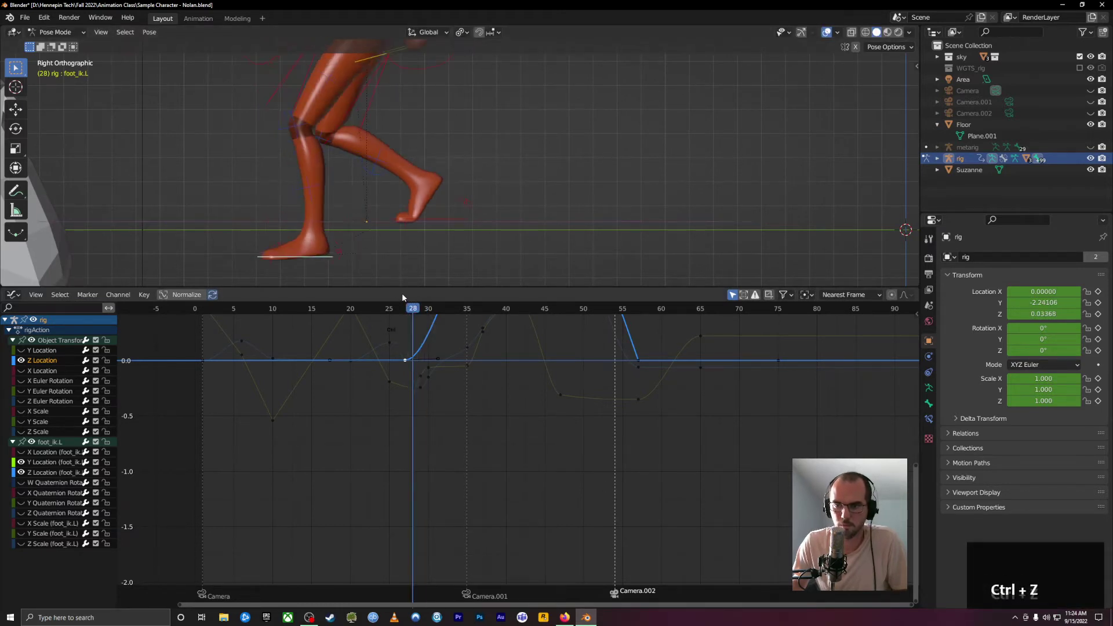
- Return to frame 0 and bring the whole character into view to check the starting pose
{"action": "key", "text": "shift+Left"}
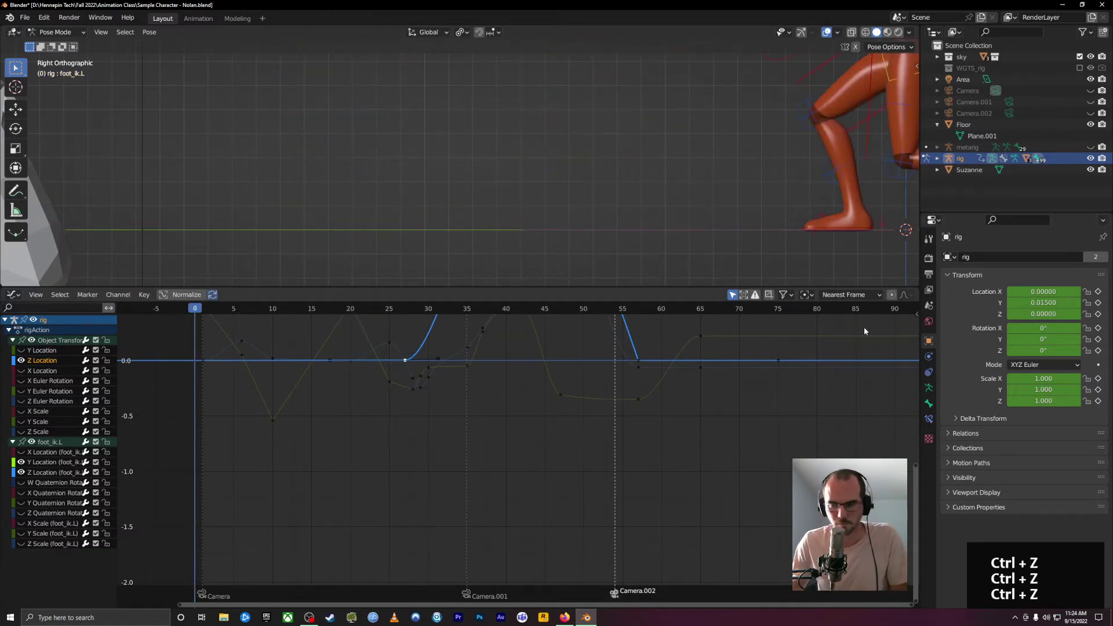
{"action": "scroll", "coordinate": [670, 128], "scroll_direction": "down", "scroll_amount": 4}
{"action": "middle_click_drag", "start_coordinate": [670, 129], "coordinate": [408, 130], "text": "shift"}
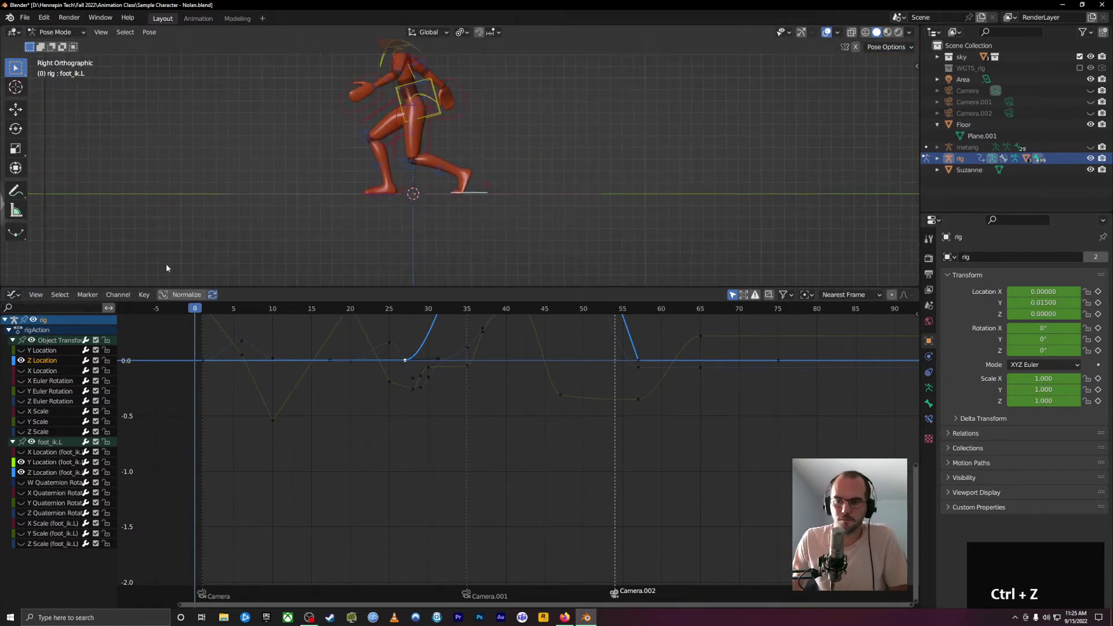
{"action": "left_click", "coordinate": [203, 309]}
{"action": "left_click_drag", "start_coordinate": [210, 310], "coordinate": [159, 424]}
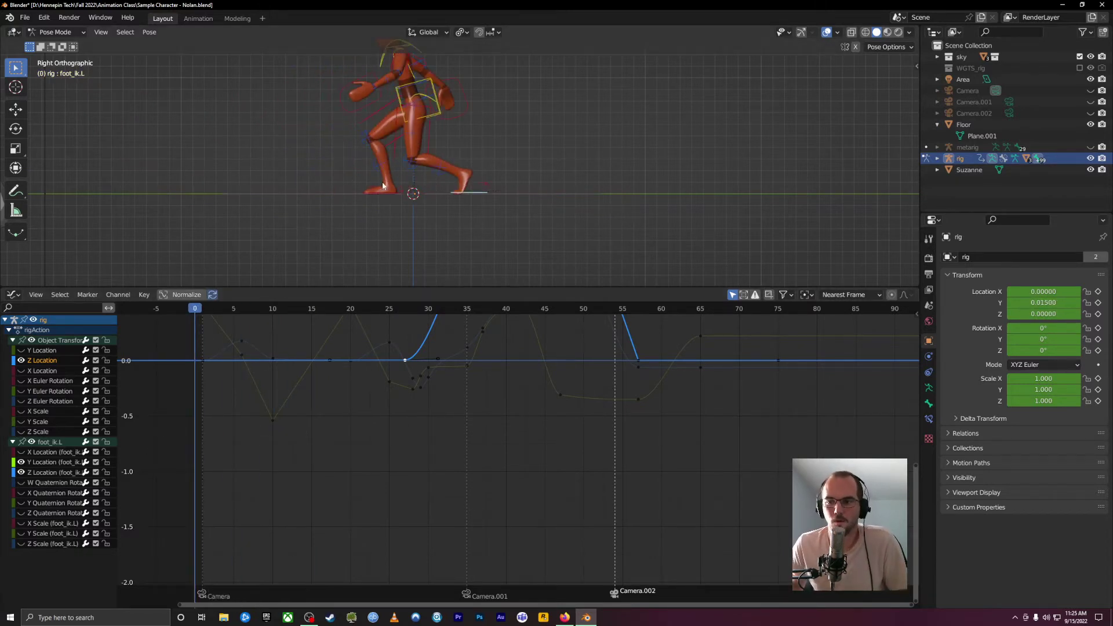
{"action": "key", "text": "ctrl+Tab"}
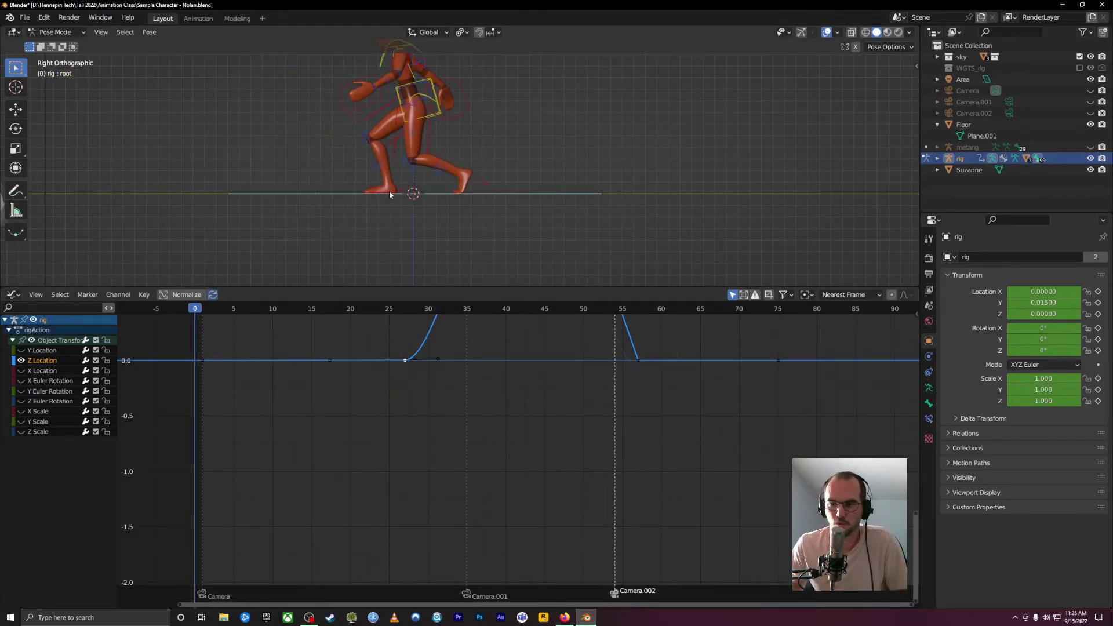
{"action": "left_click", "coordinate": [388, 189]}
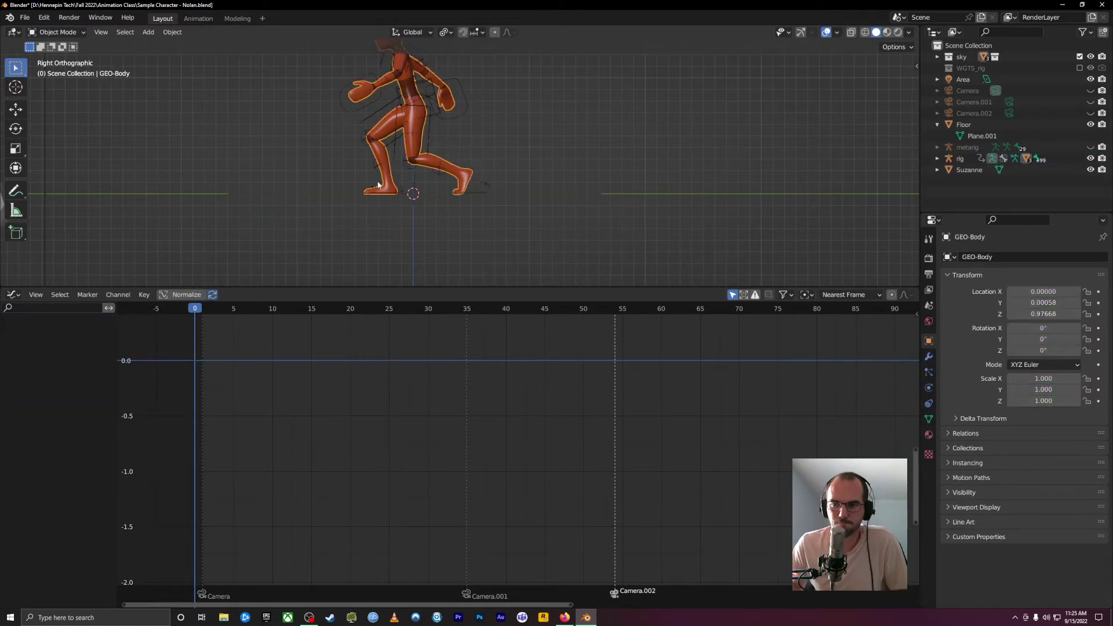
{"action": "key", "text": "ctrl+z"}
{"action": "key", "text": "ctrl+z"}
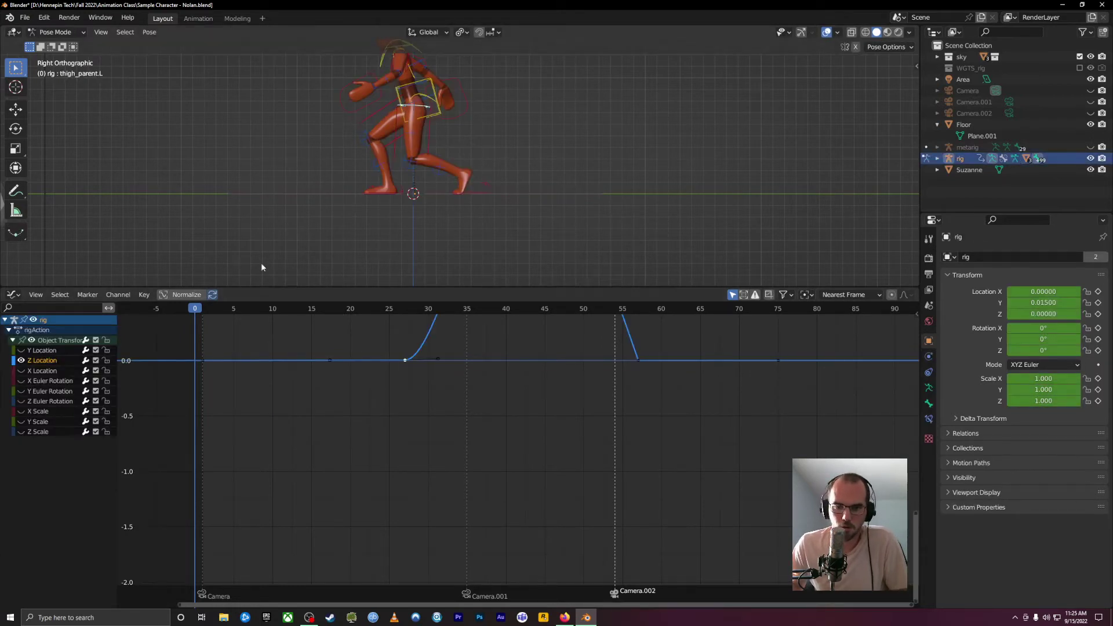
- Select the foot_ik.R control and go to frame 1 with the character's feet in close view
{"action": "left_click", "coordinate": [380, 193]}
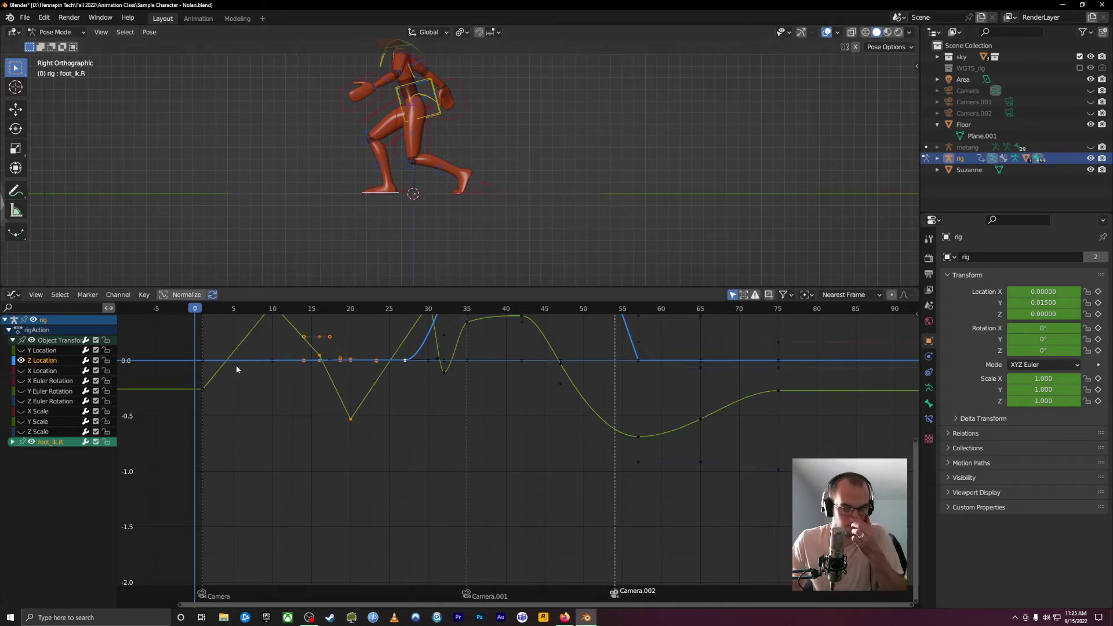
{"action": "left_click_drag", "start_coordinate": [919, 491], "coordinate": [919, 443]}
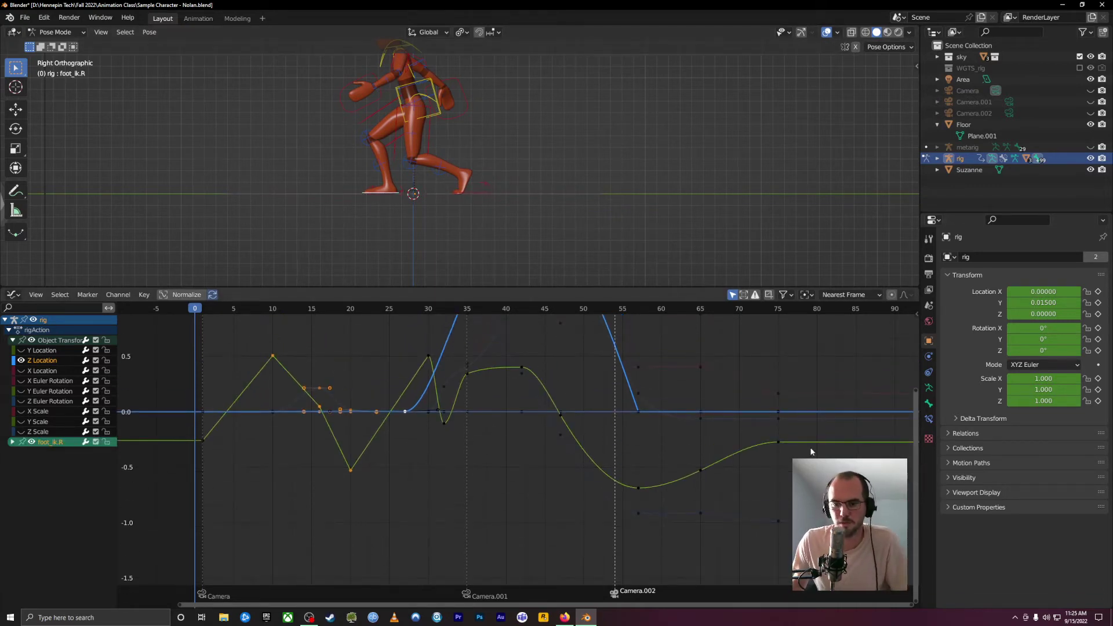
{"action": "left_click_drag", "start_coordinate": [197, 308], "coordinate": [207, 311]}
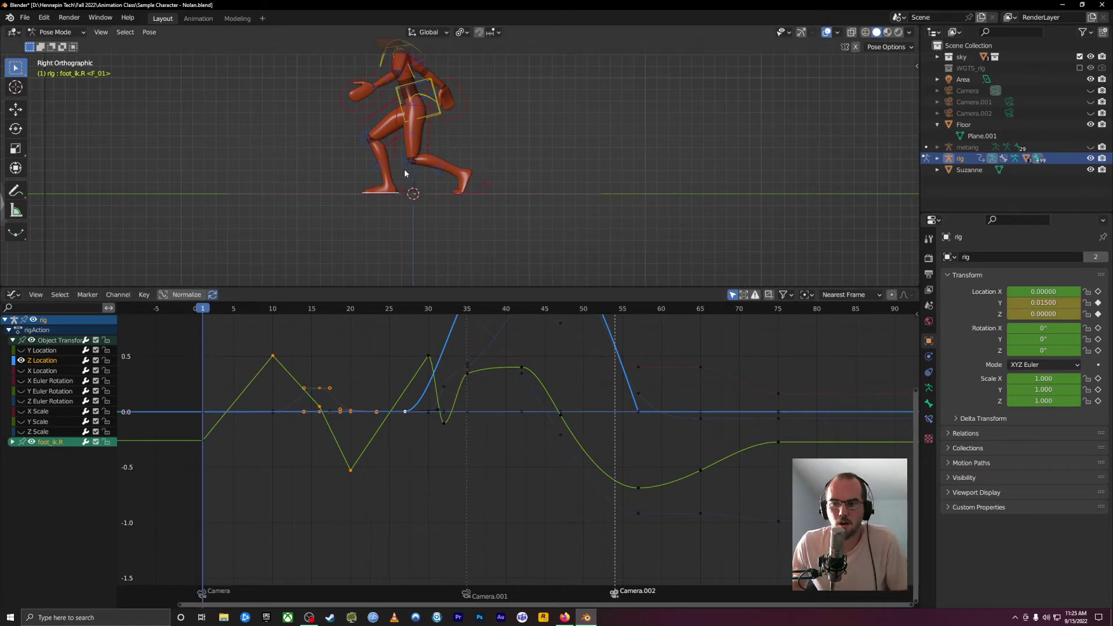
{"action": "scroll", "coordinate": [404, 168], "scroll_direction": "up", "scroll_amount": 4}
{"action": "middle_click_drag", "start_coordinate": [376, 250], "coordinate": [539, 202], "text": "shift"}
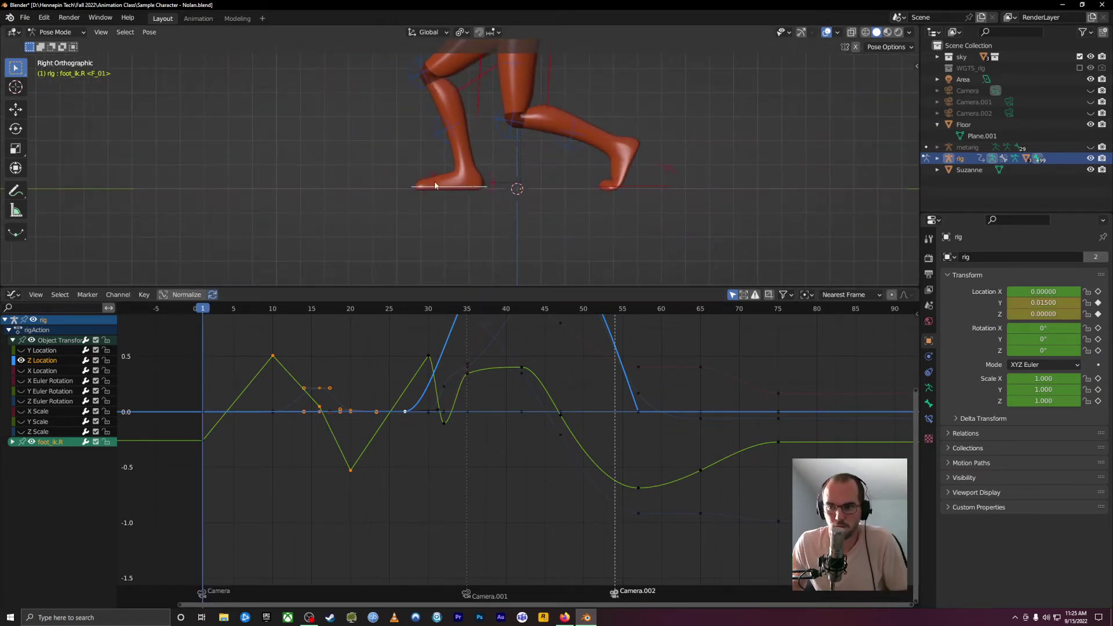
- In Object Mode, add a Plain Axes empty and place it at the front foot's toe on the ground, about Y -0.419, Z 0.004
{"action": "left_click", "coordinate": [57, 32]}
{"action": "left_click", "coordinate": [55, 43]}
{"action": "key", "text": "shift+a"}
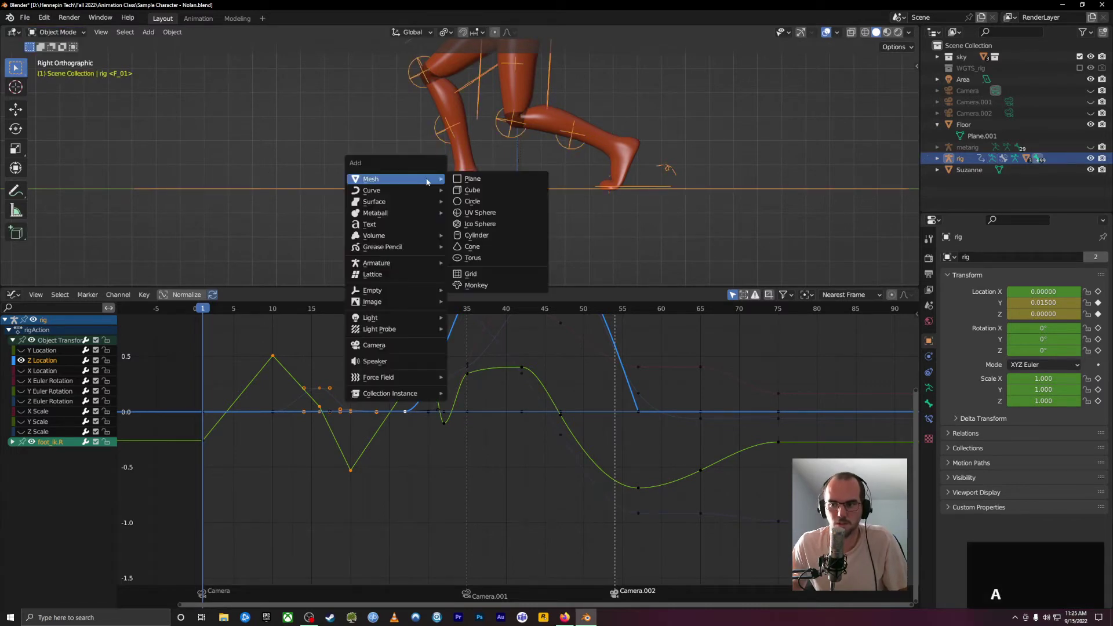
{"action": "mouse_move", "coordinate": [405, 289]}
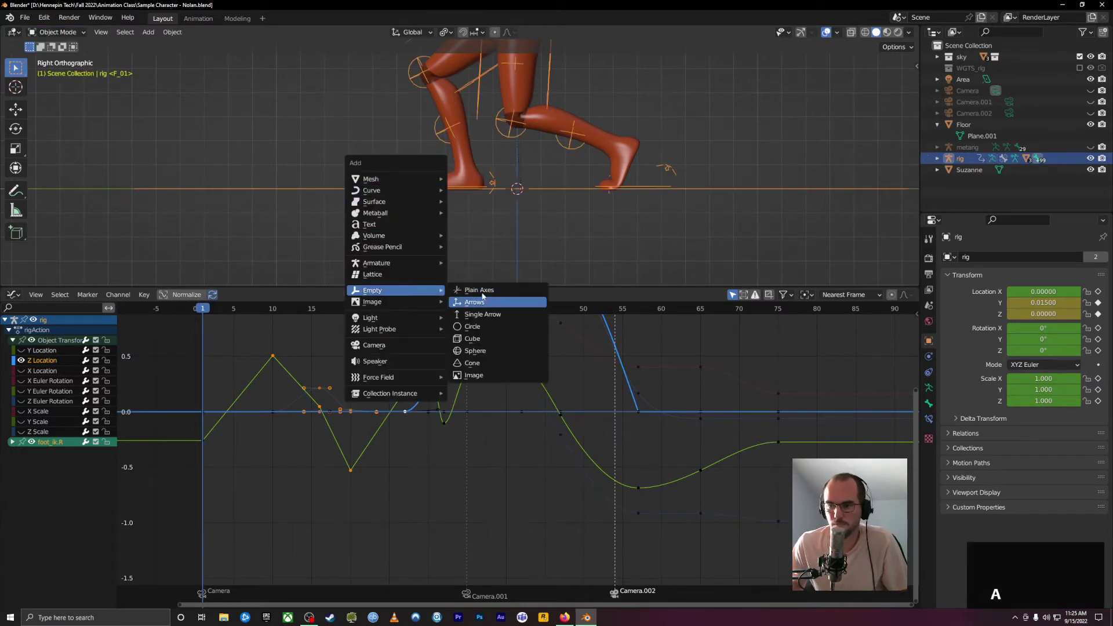
{"action": "left_click", "coordinate": [490, 301]}
{"action": "key", "text": "g"}
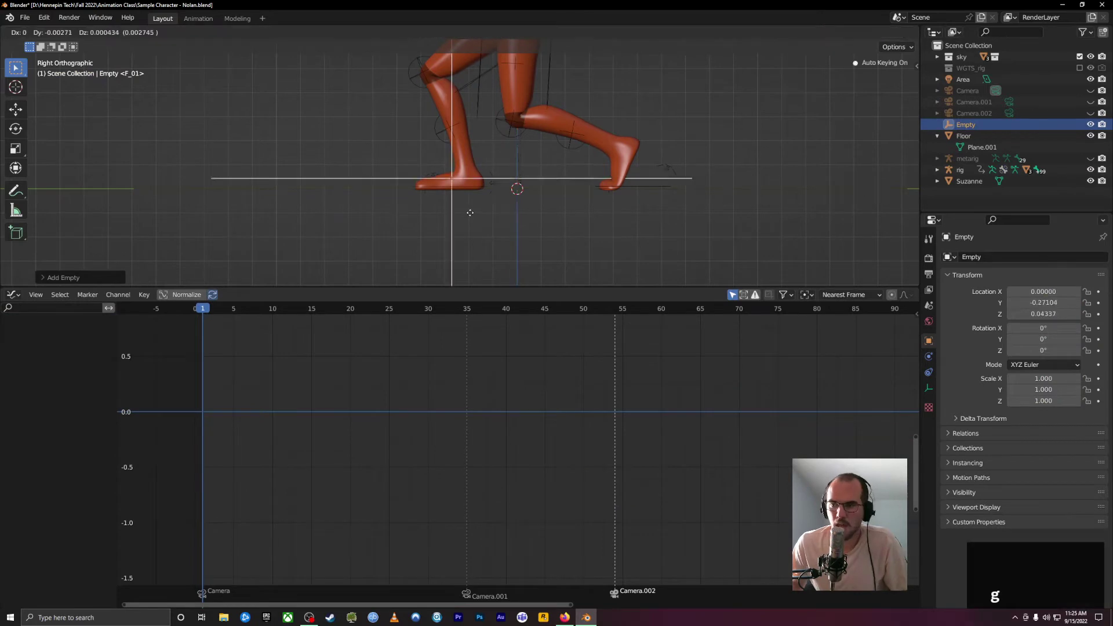
{"action": "left_click", "coordinate": [446, 226]}
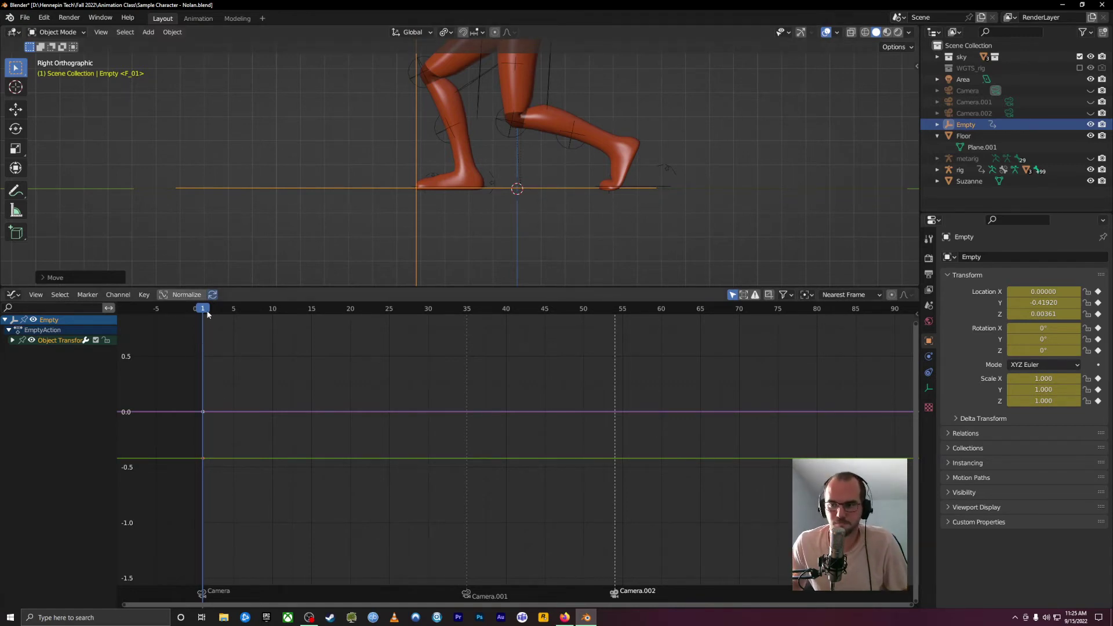
- Put the rig back into Pose Mode and go to frame 10 to check the planted foot's position against the empty
{"action": "mouse_move", "coordinate": [208, 314]}
{"action": "left_mouse_down"}
{"action": "mouse_move", "coordinate": [272, 335]}
{"action": "mouse_move", "coordinate": [197, 319]}
{"action": "mouse_move", "coordinate": [216, 323]}
{"action": "mouse_move", "coordinate": [206, 326]}
{"action": "left_mouse_up"}
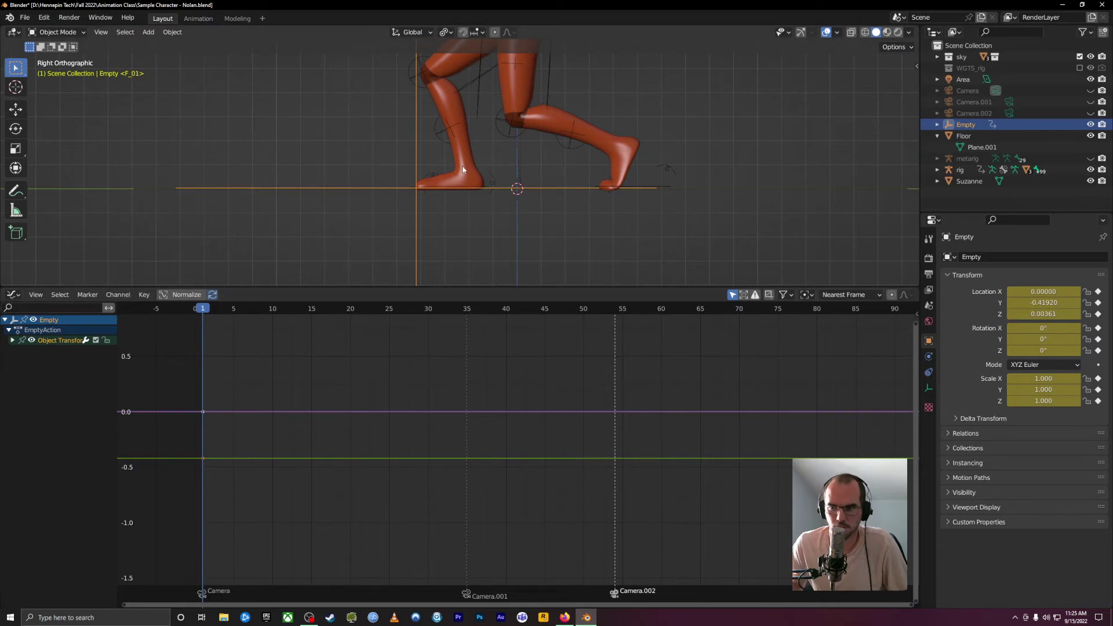
{"action": "left_click", "coordinate": [476, 87]}
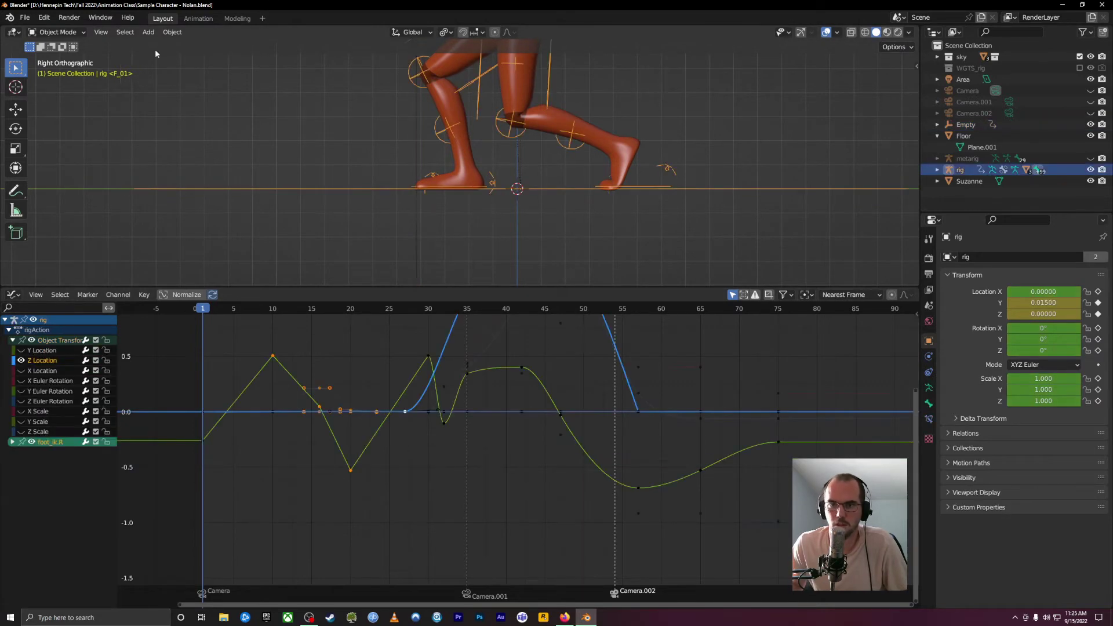
{"action": "left_click", "coordinate": [58, 32]}
{"action": "left_click", "coordinate": [81, 74]}
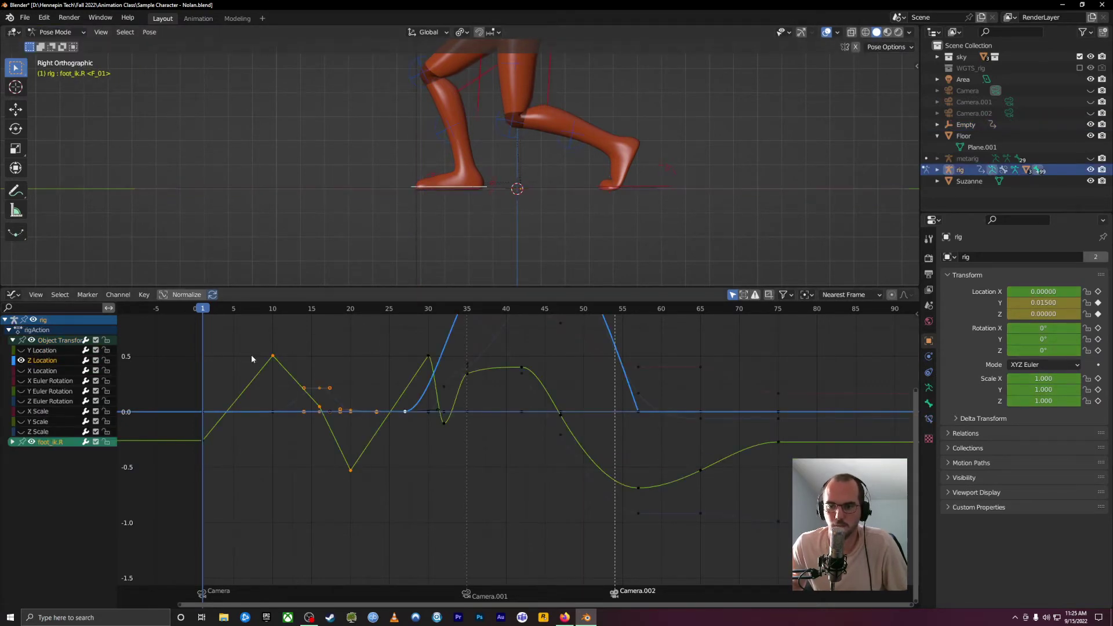
{"action": "left_click_drag", "start_coordinate": [202, 311], "coordinate": [273, 323]}
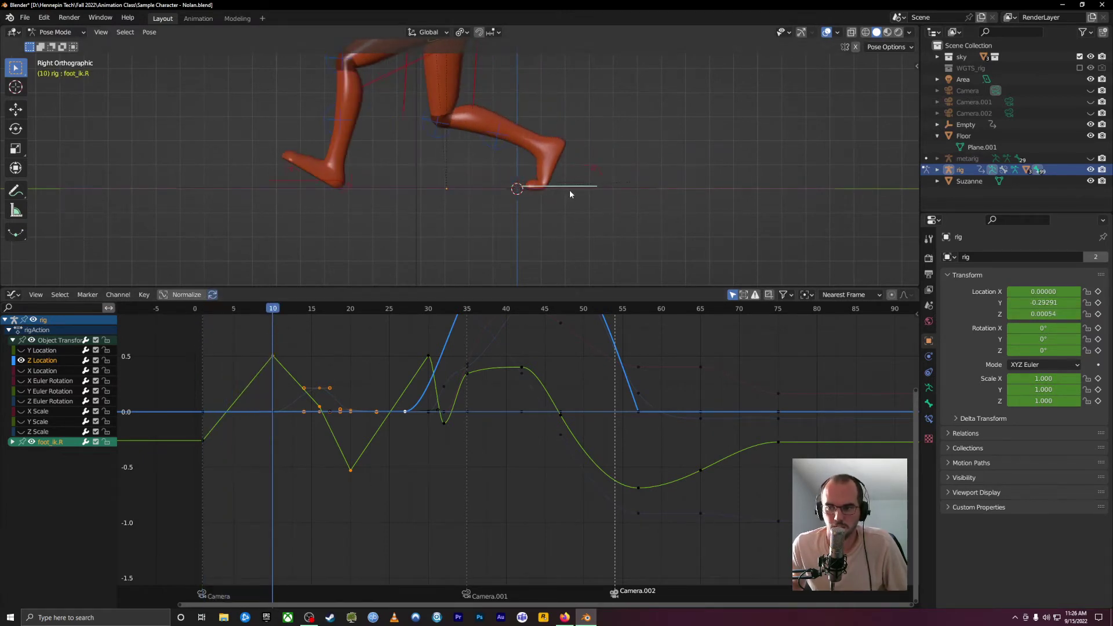
- Try moving the right foot control forward at frame 10 to the vertical guide line, and compare its position at earlier frames
{"action": "key", "text": "g"}
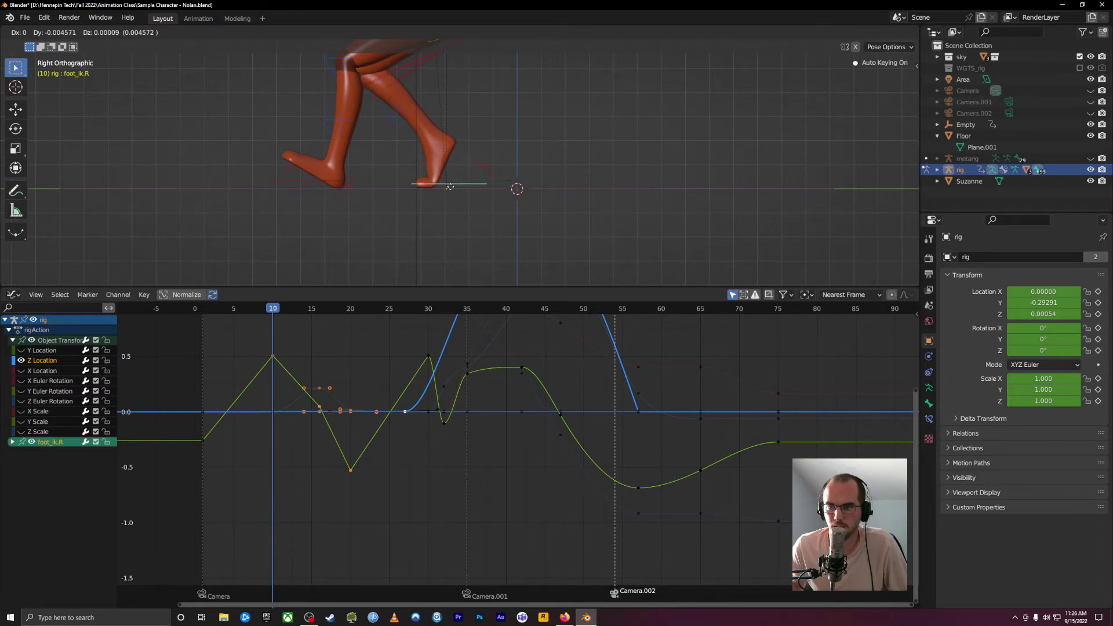
{"action": "left_click", "coordinate": [452, 188]}
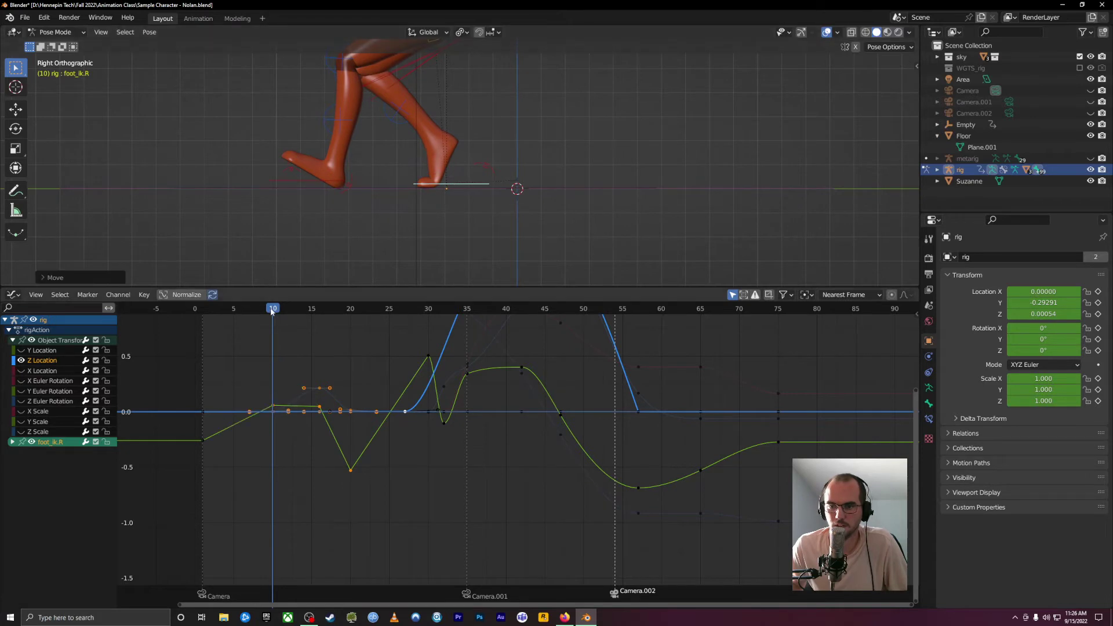
{"action": "left_click_drag", "start_coordinate": [272, 312], "coordinate": [241, 314]}
{"action": "left_click_drag", "start_coordinate": [222, 318], "coordinate": [153, 336]}
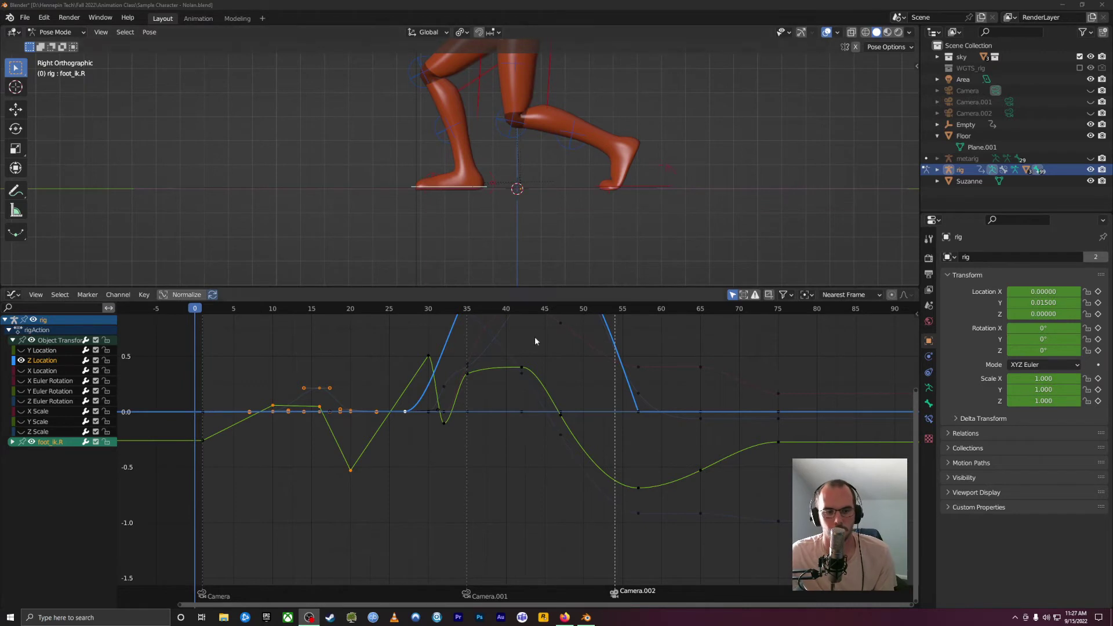
- Undo the right foot control's last move at frame 10 and the frame changes around it
{"action": "key", "text": "ctrl+z"}
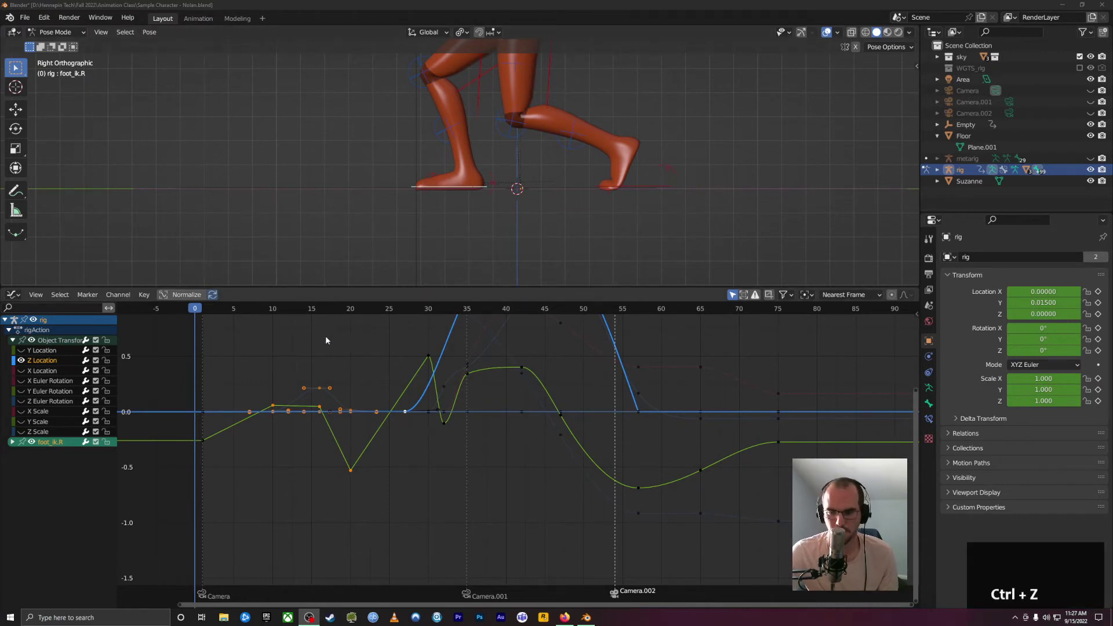
{"action": "left_click", "coordinate": [321, 312]}
{"action": "key", "text": "ctrl+z"}
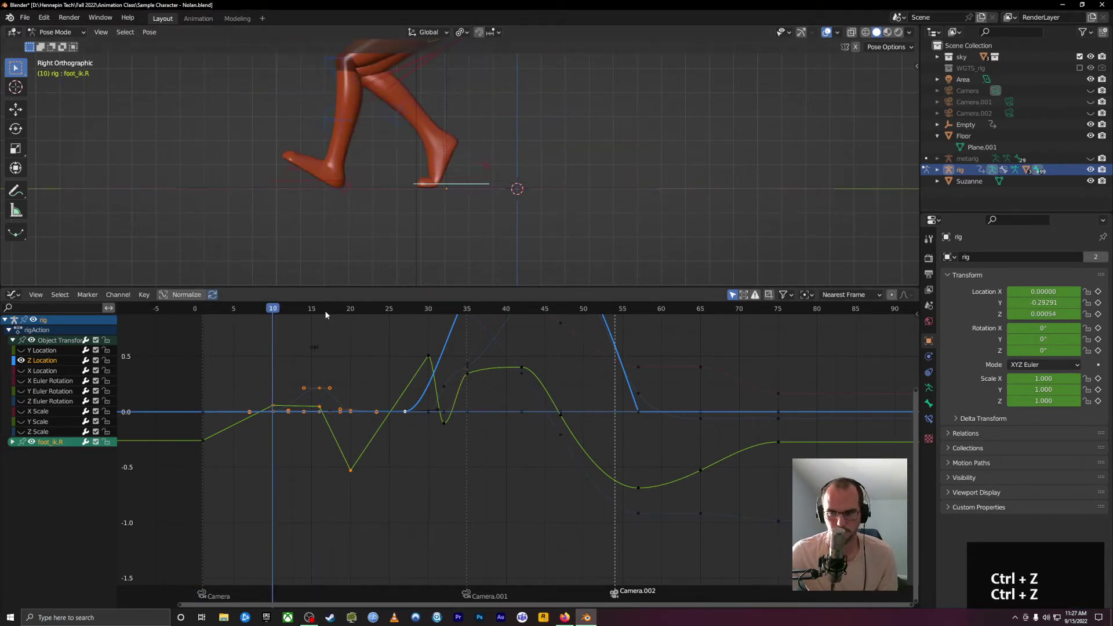
{"action": "key", "text": "ctrl+z"}
{"action": "left_click_drag", "start_coordinate": [288, 310], "coordinate": [373, 339]}
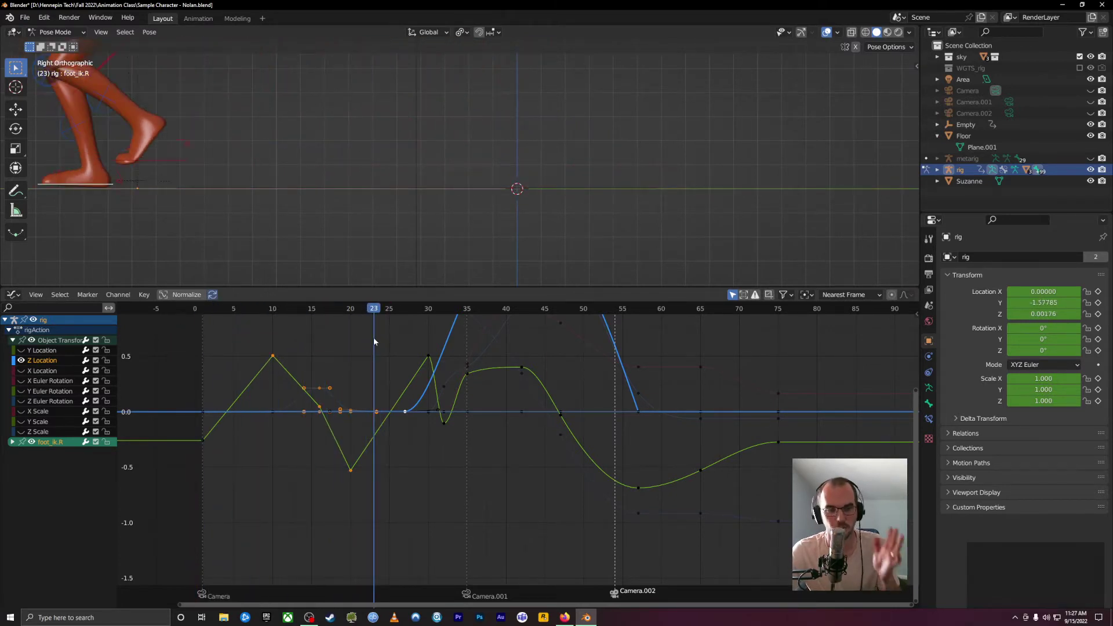
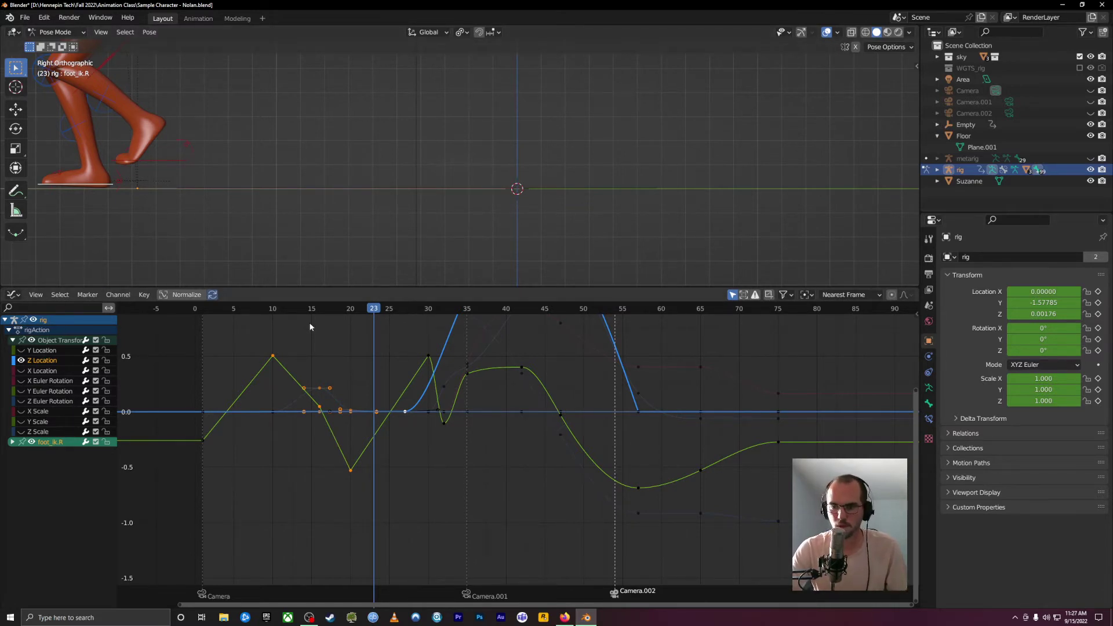
{"action": "key", "text": "ctrl+z"}
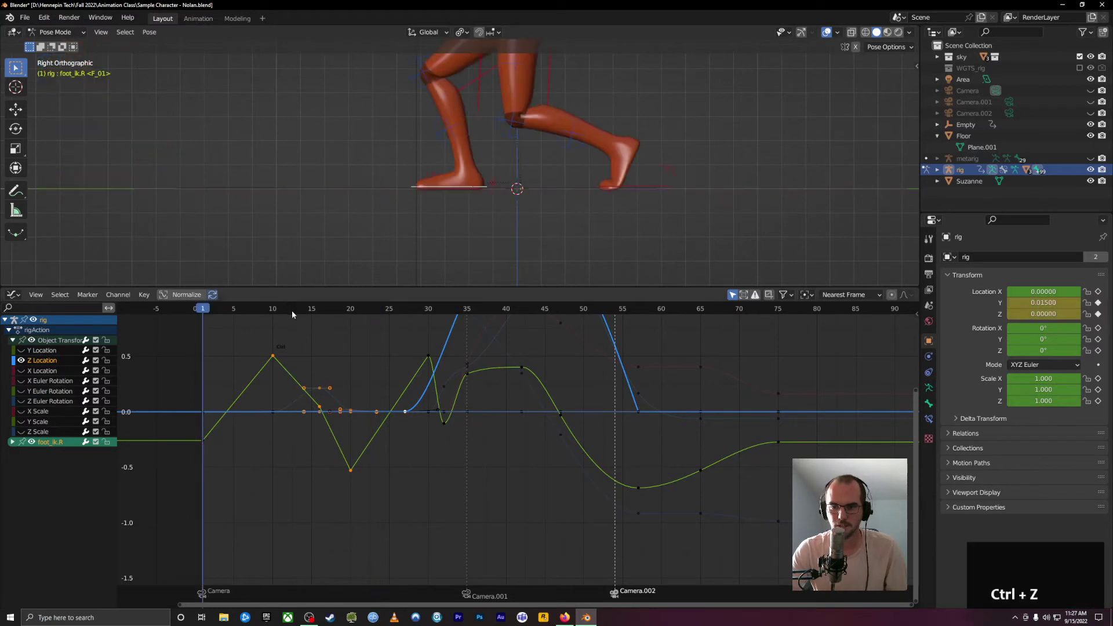
- Select the root control and isolate the rig object's Y Location curve in the Graph Editor
{"action": "left_click_drag", "start_coordinate": [216, 308], "coordinate": [144, 354]}
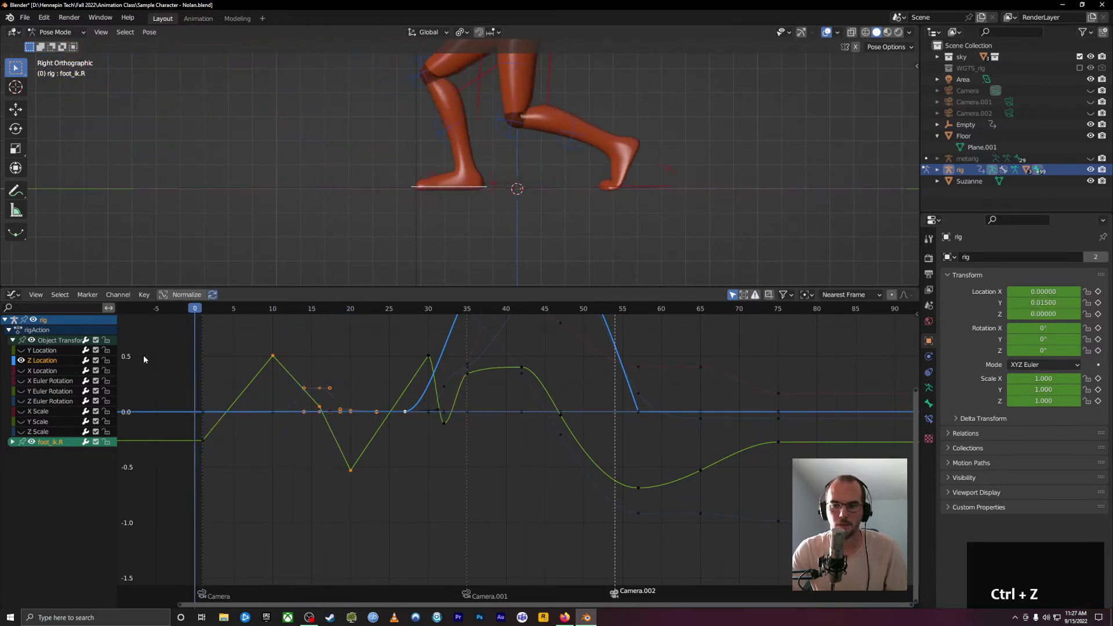
{"action": "left_click", "coordinate": [579, 187]}
{"action": "scroll", "coordinate": [347, 316], "scroll_direction": "down", "scroll_amount": 2}
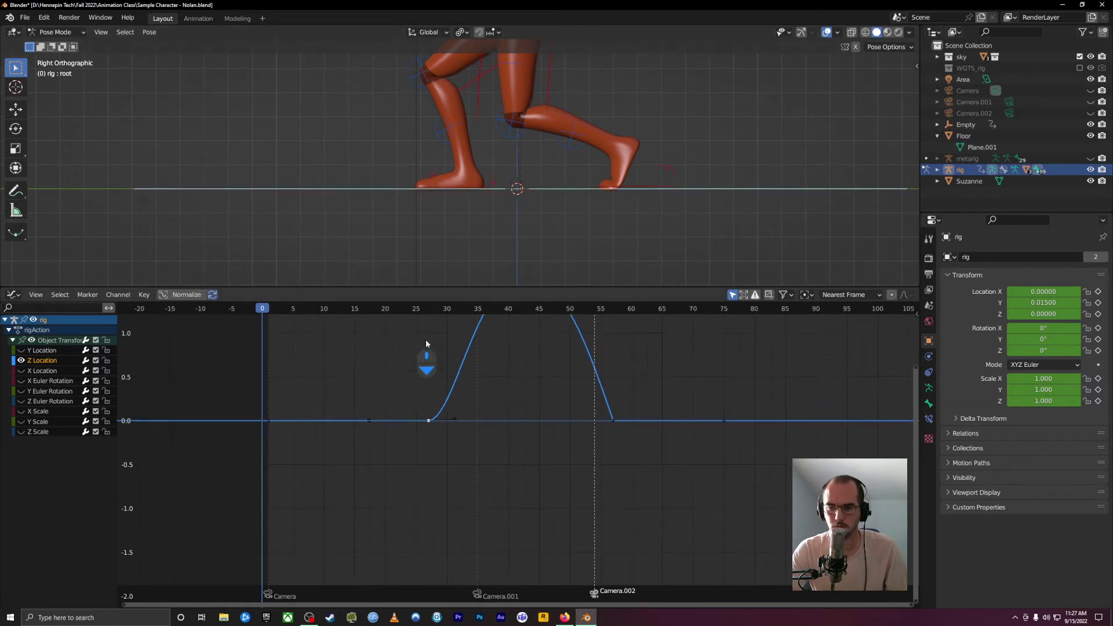
{"action": "left_click", "coordinate": [20, 351], "text": "ctrl"}
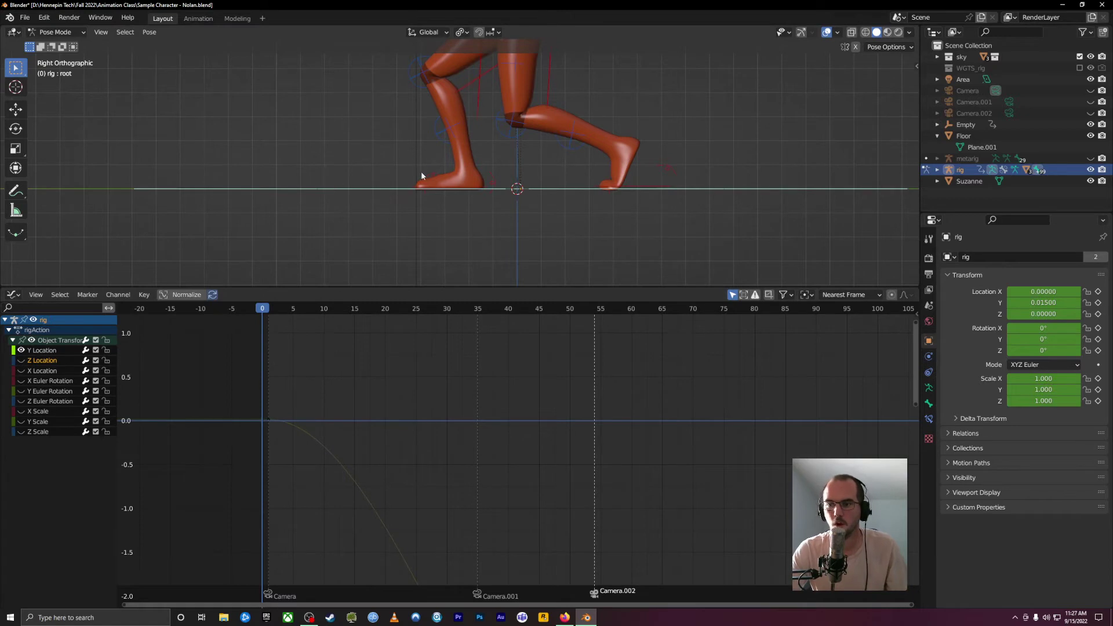
- Set the rig's Y Location keyframe at frame 1 to Linear interpolation
{"action": "left_click_drag", "start_coordinate": [265, 311], "coordinate": [276, 325]}
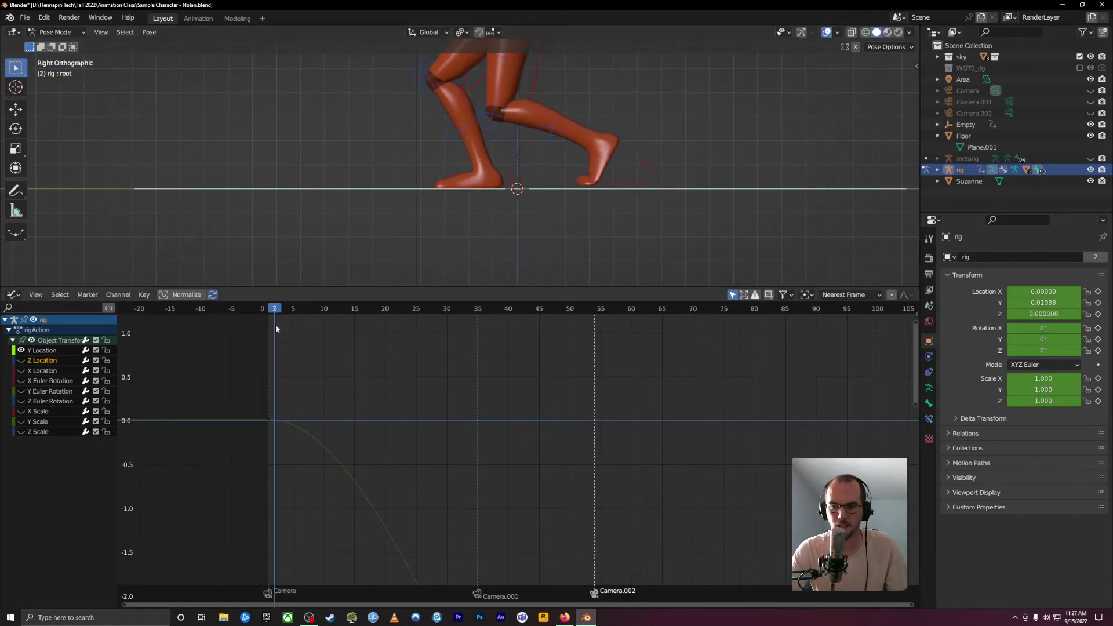
{"action": "left_click_drag", "start_coordinate": [311, 415], "coordinate": [243, 466]}
{"action": "scroll", "coordinate": [319, 447], "scroll_direction": "down", "scroll_amount": 1}
{"action": "scroll", "coordinate": [360, 464], "scroll_direction": "down", "scroll_amount": 1}
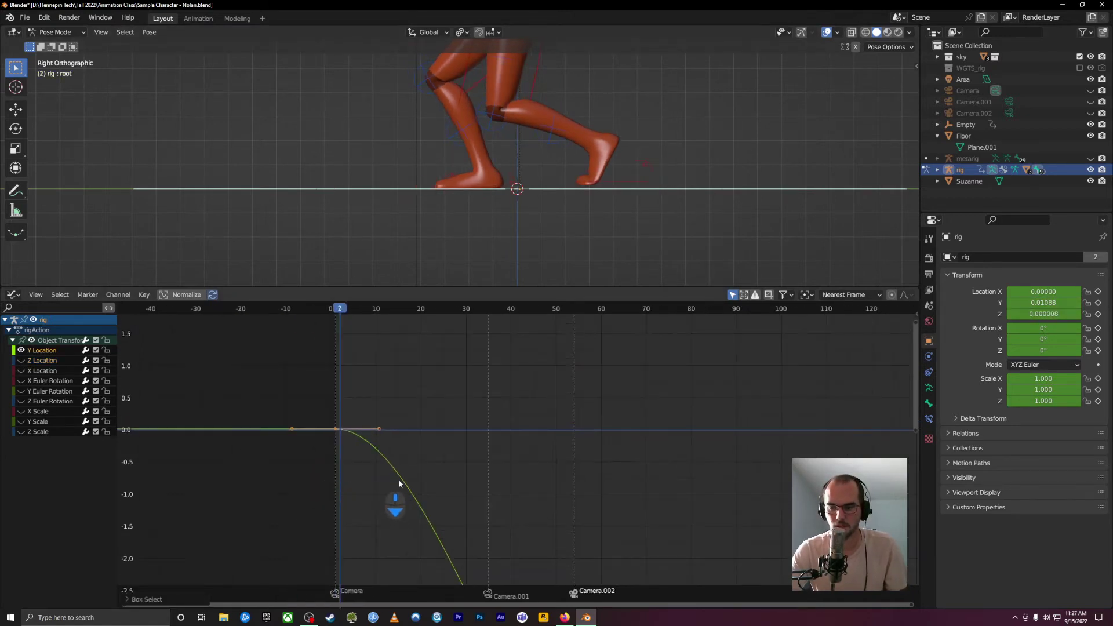
{"action": "key", "text": "t"}
{"action": "left_click", "coordinate": [474, 389]}
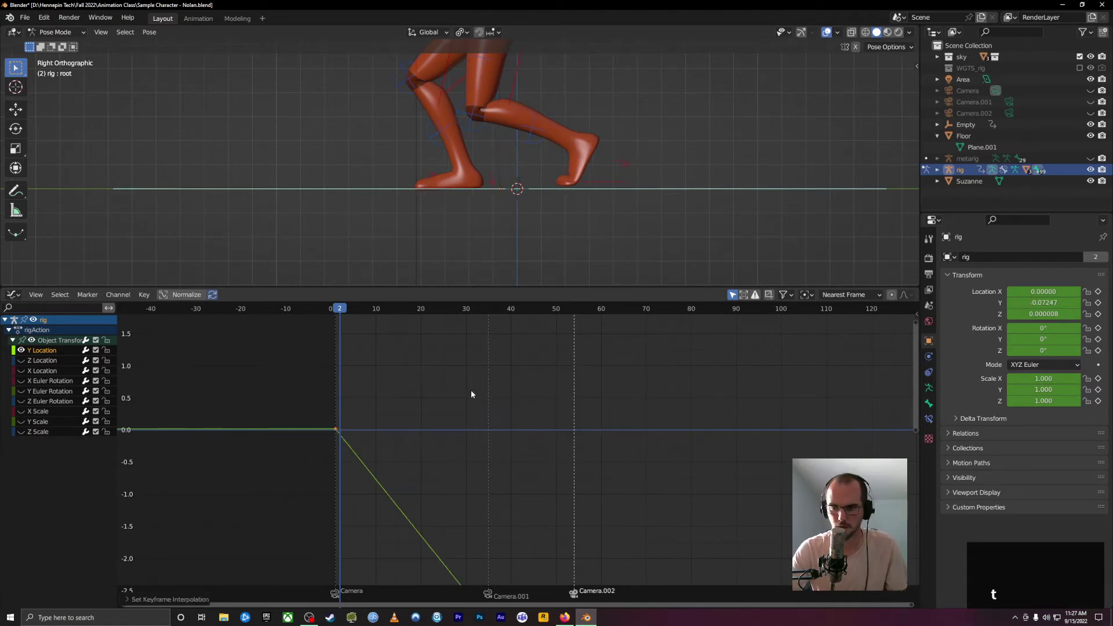
- At frame 10, move the root control along global Y until the rear toe meets the vertical guide at the front toe's frame 1 position
{"action": "left_click", "coordinate": [333, 311]}
{"action": "left_click_drag", "start_coordinate": [333, 314], "coordinate": [335, 313]}
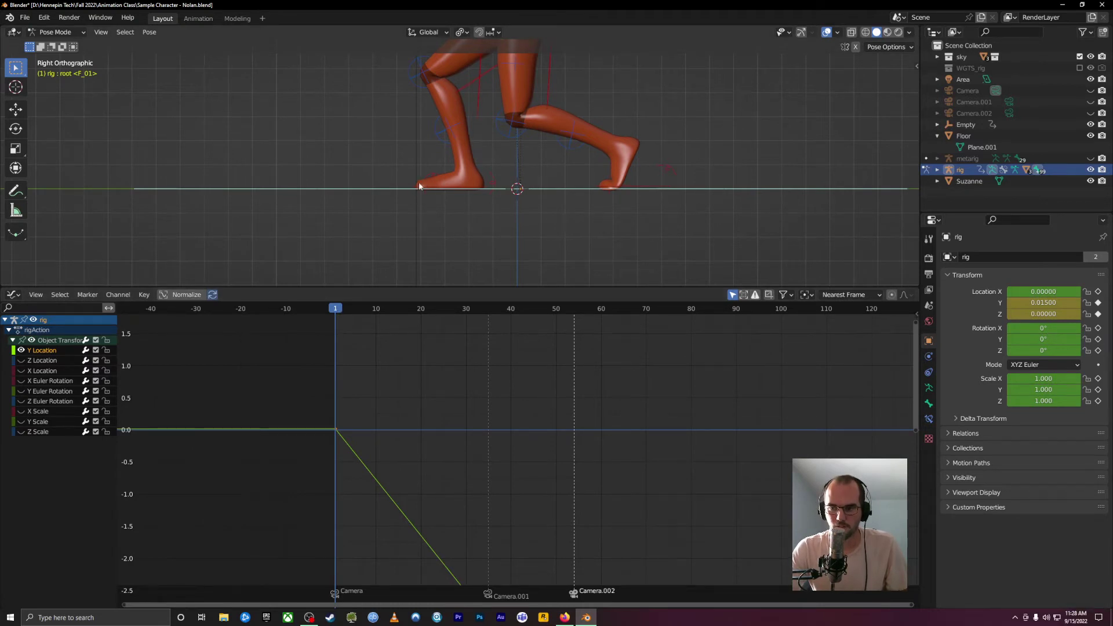
{"action": "scroll", "coordinate": [420, 188], "scroll_direction": "up", "scroll_amount": 6}
{"action": "scroll", "coordinate": [371, 234], "scroll_direction": "down", "scroll_amount": 2}
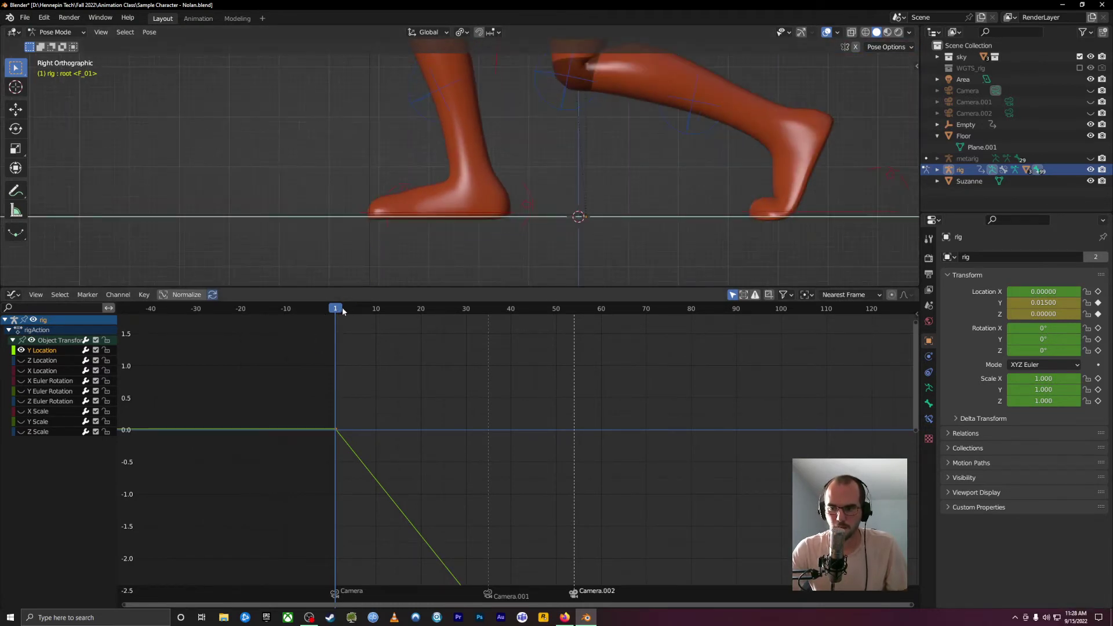
{"action": "left_click_drag", "start_coordinate": [335, 313], "coordinate": [376, 322]}
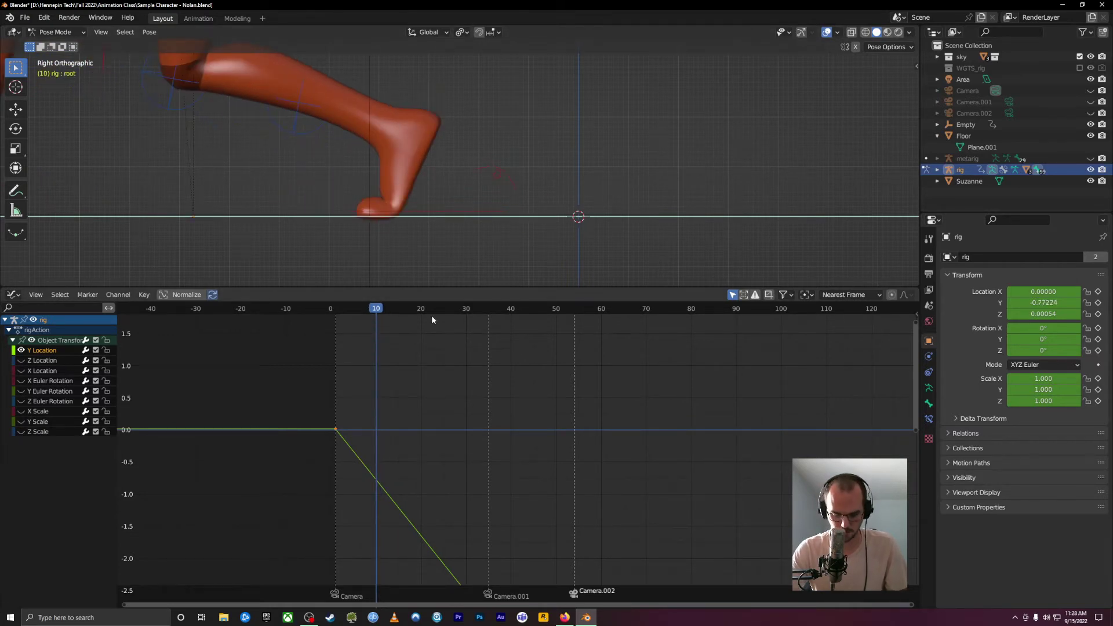
{"action": "key", "text": "g"}
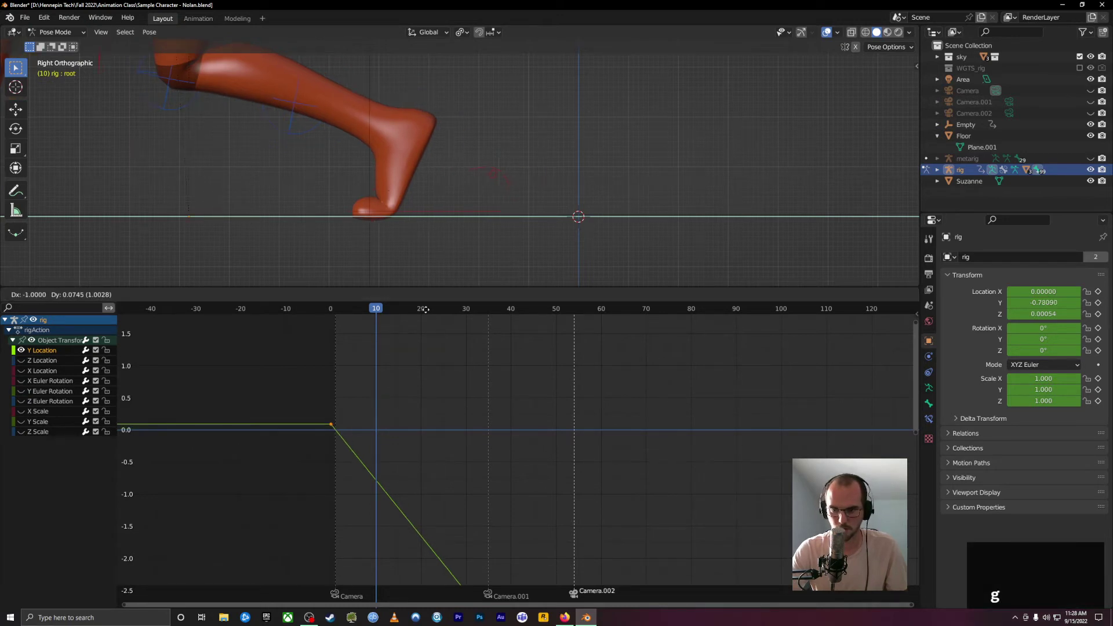
{"action": "right_click", "coordinate": [461, 551]}
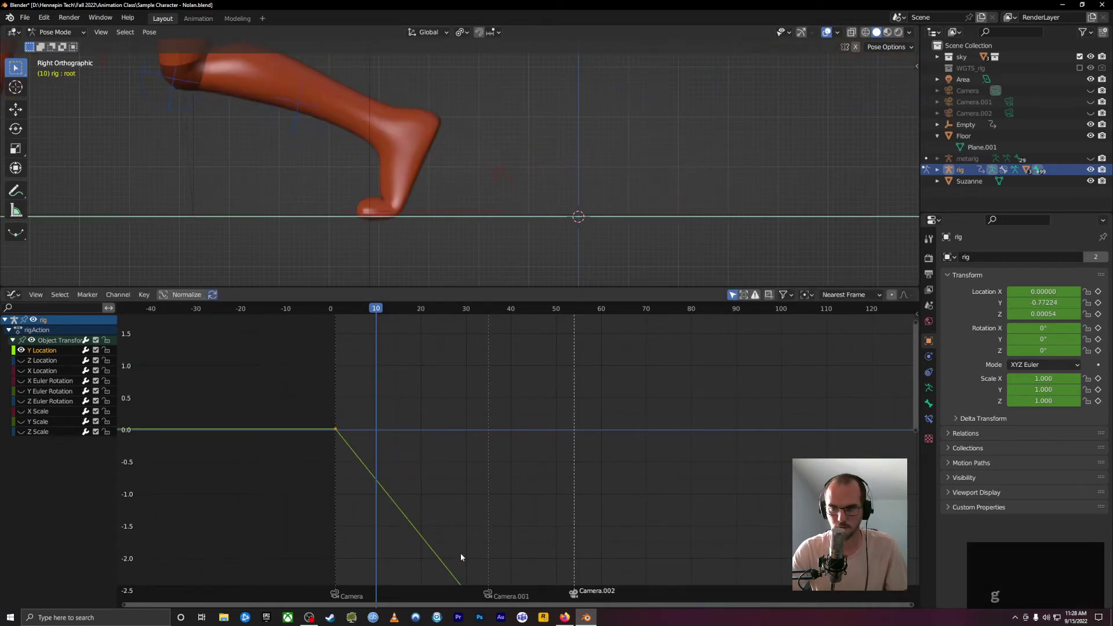
{"action": "key", "text": "g"}
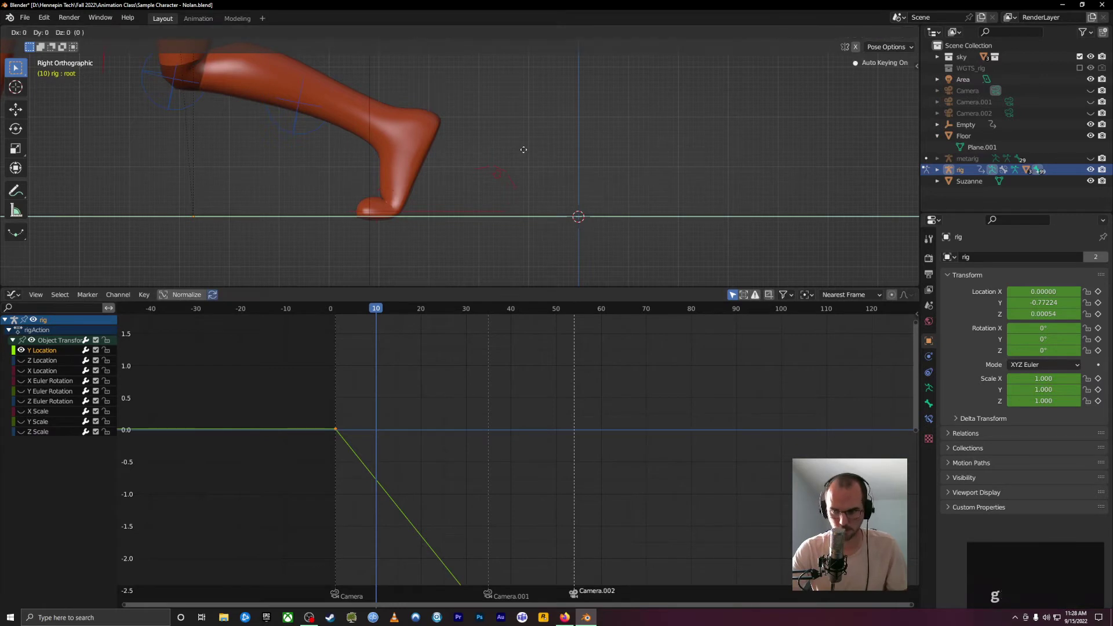
{"action": "key", "text": "y"}
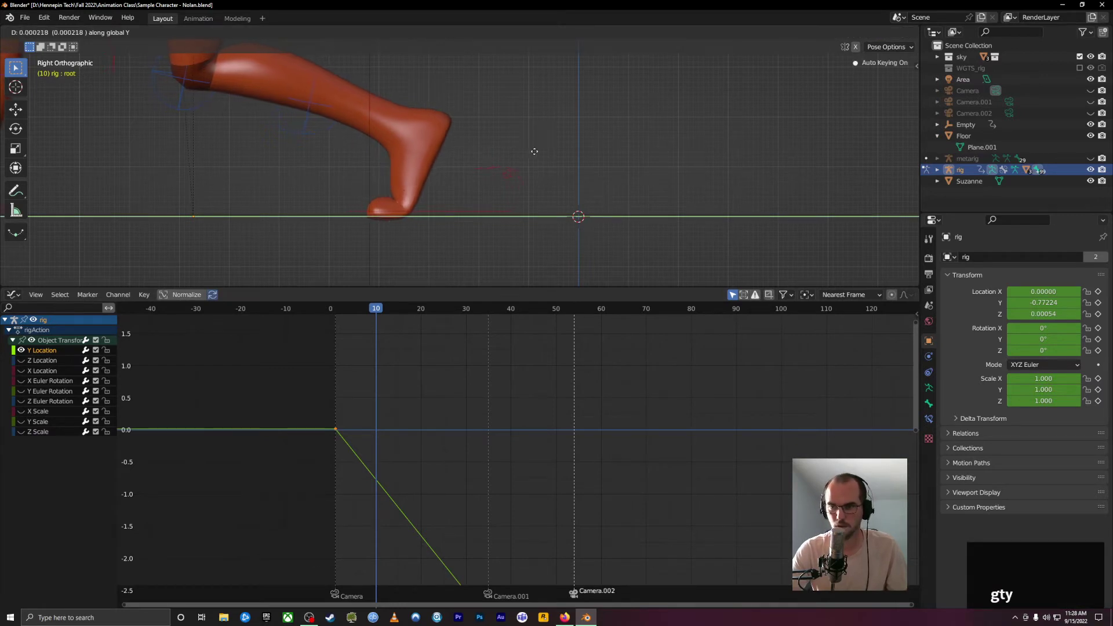
{"action": "left_click", "coordinate": [537, 150]}
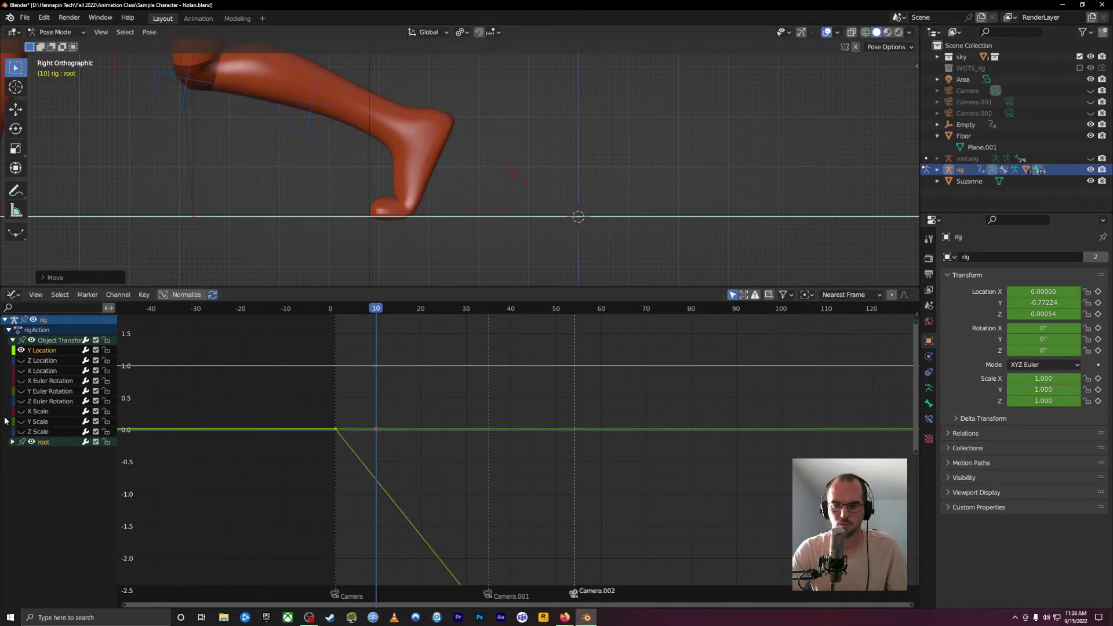
- Collapse the object transform channels, show only the root bone's Y Location curve, and turn on Normalize
{"action": "left_click", "coordinate": [12, 441]}
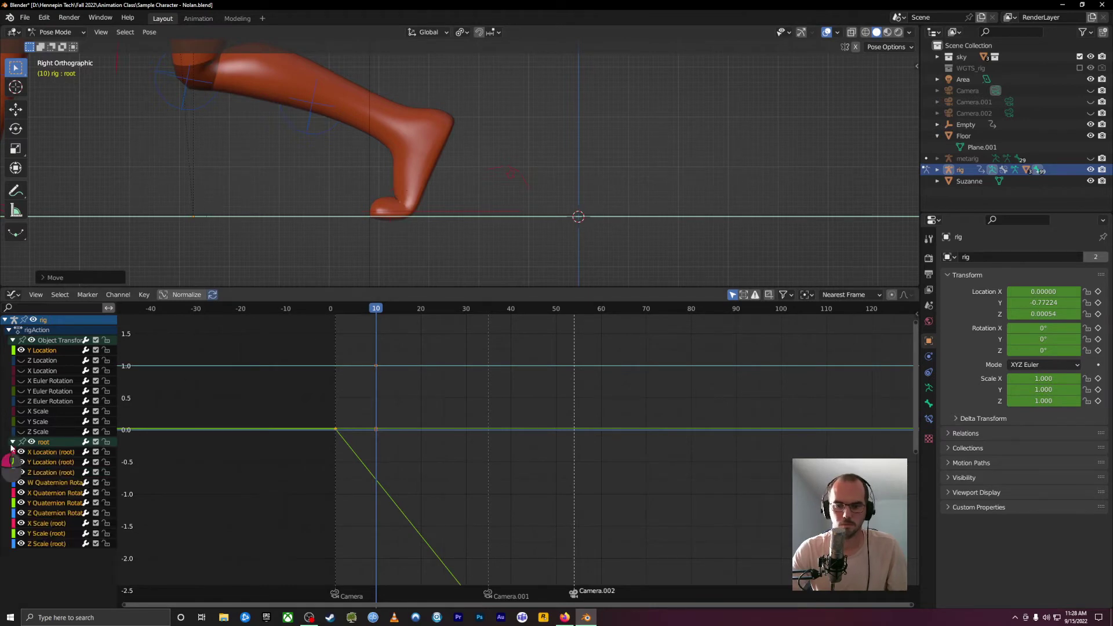
{"action": "left_click", "coordinate": [13, 340]}
{"action": "left_click", "coordinate": [30, 351]}
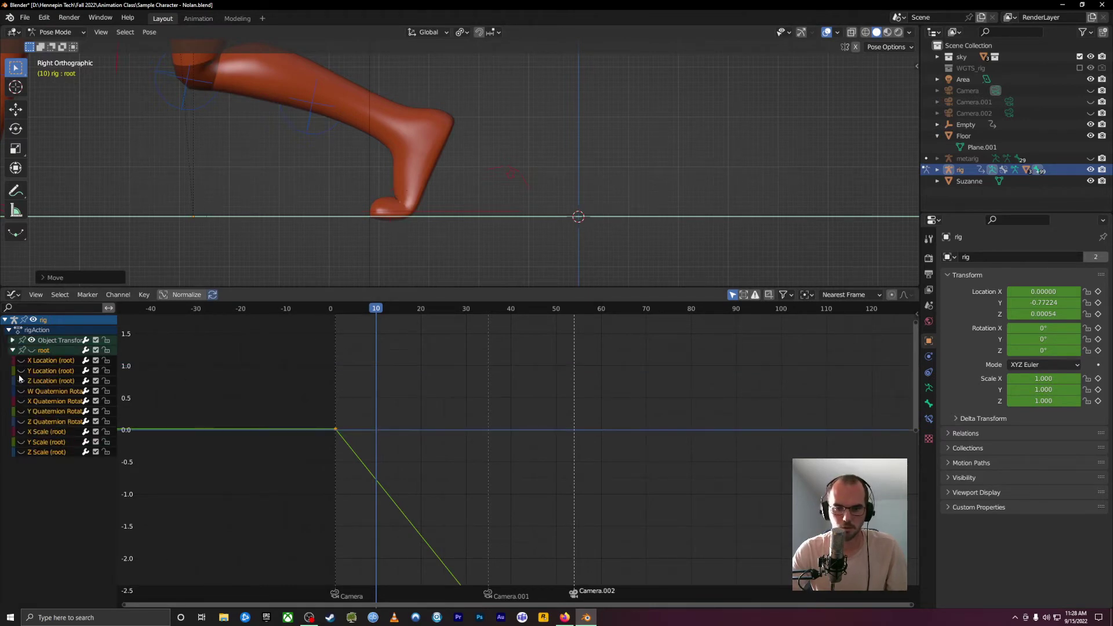
{"action": "left_click", "coordinate": [21, 371]}
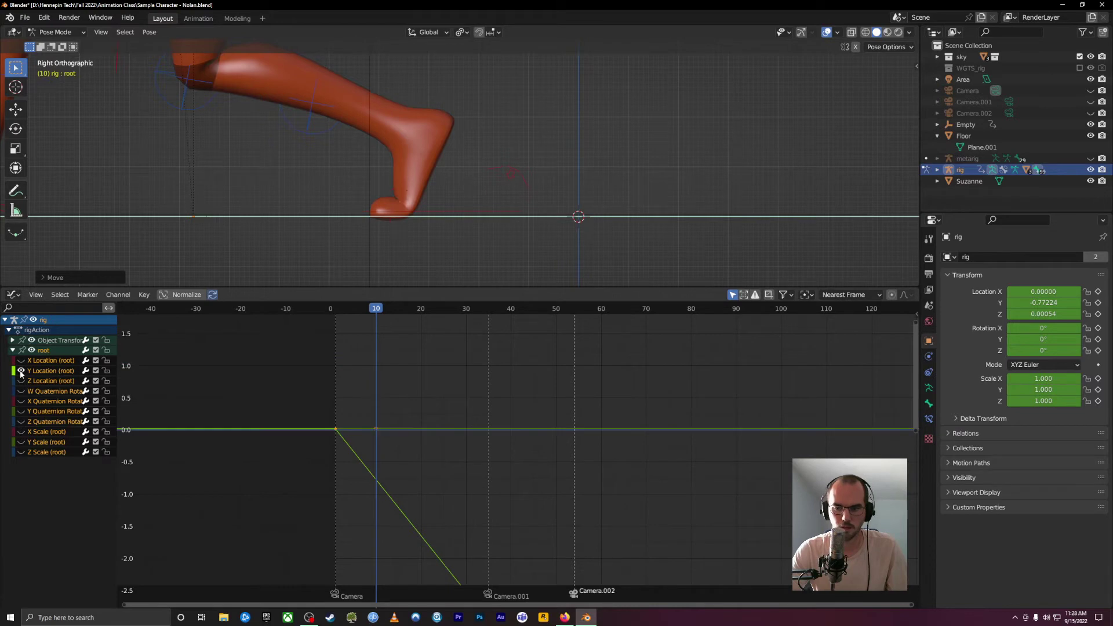
{"action": "left_click", "coordinate": [182, 296]}
- In Object Mode at frame 10, move the Empty to the front foot's heel, at about -1.178 in Y
{"action": "mouse_move", "coordinate": [377, 311]}
{"action": "left_mouse_down"}
{"action": "mouse_move", "coordinate": [368, 325]}
{"action": "mouse_move", "coordinate": [330, 330]}
{"action": "mouse_move", "coordinate": [375, 330]}
{"action": "left_mouse_up"}
{"action": "scroll", "coordinate": [368, 210], "scroll_direction": "down", "scroll_amount": 2}
{"action": "scroll", "coordinate": [368, 210], "scroll_direction": "down", "scroll_amount": 3}
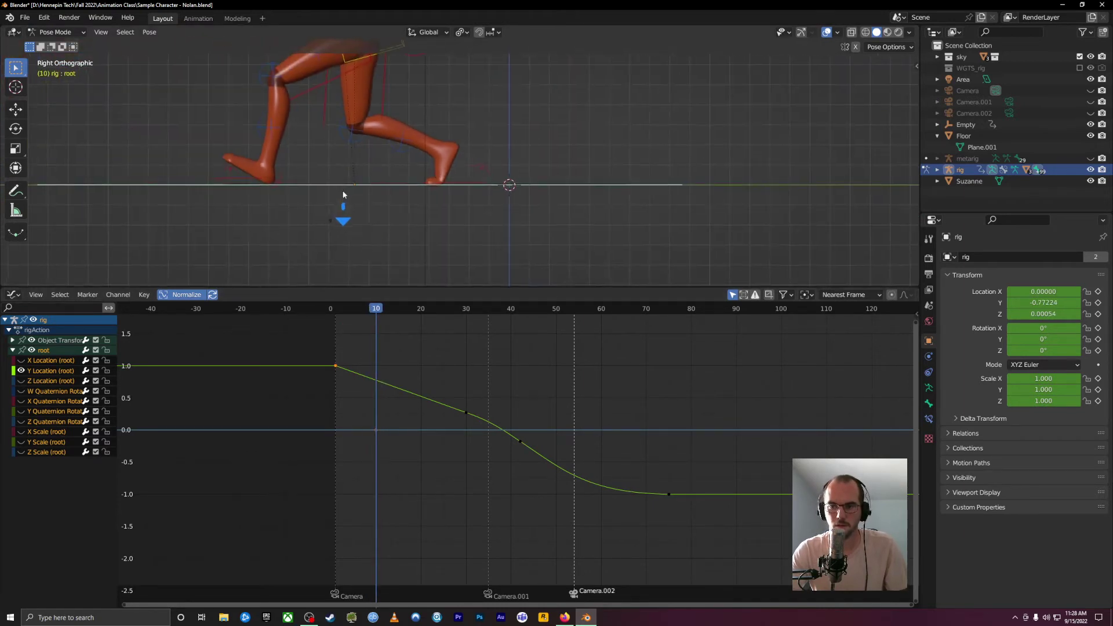
{"action": "middle_click_drag", "start_coordinate": [391, 152], "coordinate": [470, 172], "text": "shift"}
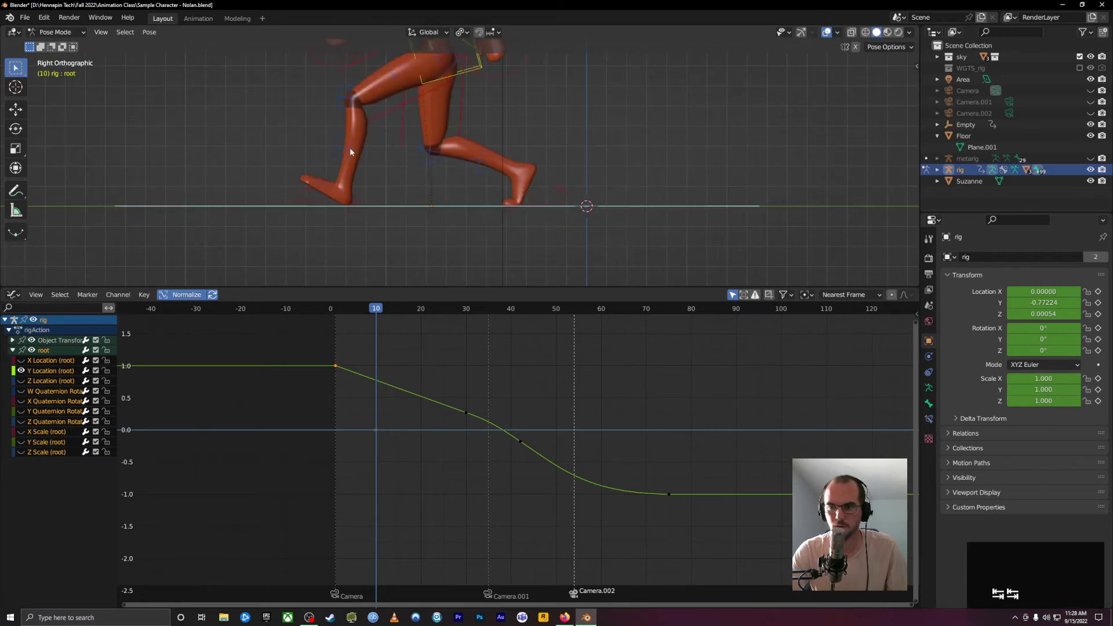
{"action": "left_click", "coordinate": [56, 32]}
{"action": "left_click", "coordinate": [62, 45]}
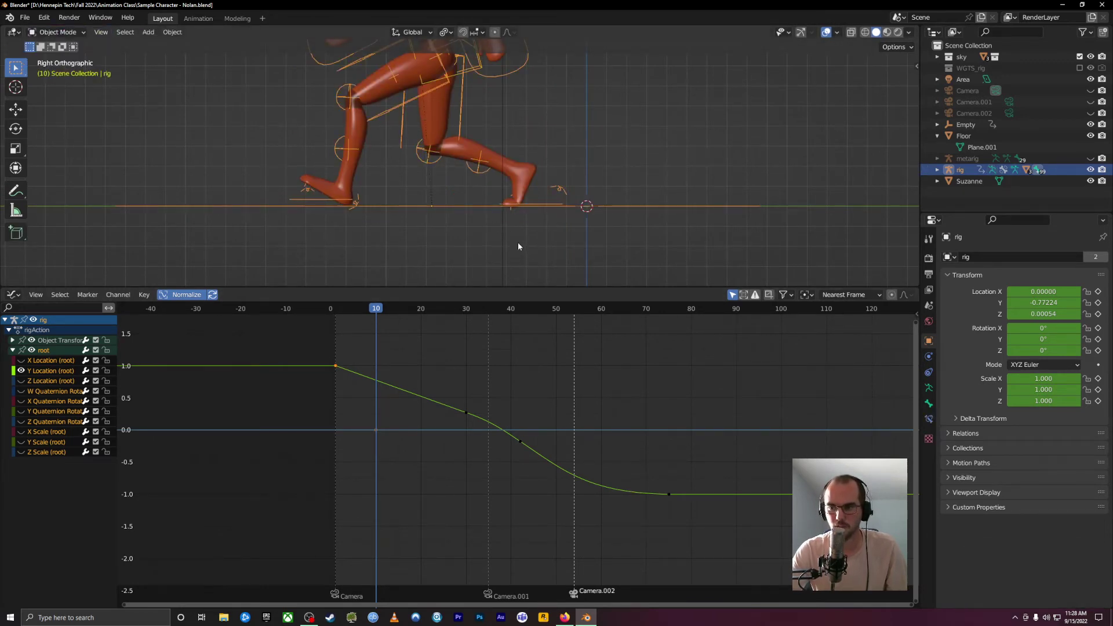
{"action": "mouse_move", "coordinate": [367, 304]}
{"action": "left_mouse_down"}
{"action": "mouse_move", "coordinate": [325, 311]}
{"action": "mouse_move", "coordinate": [376, 317]}
{"action": "left_mouse_up"}
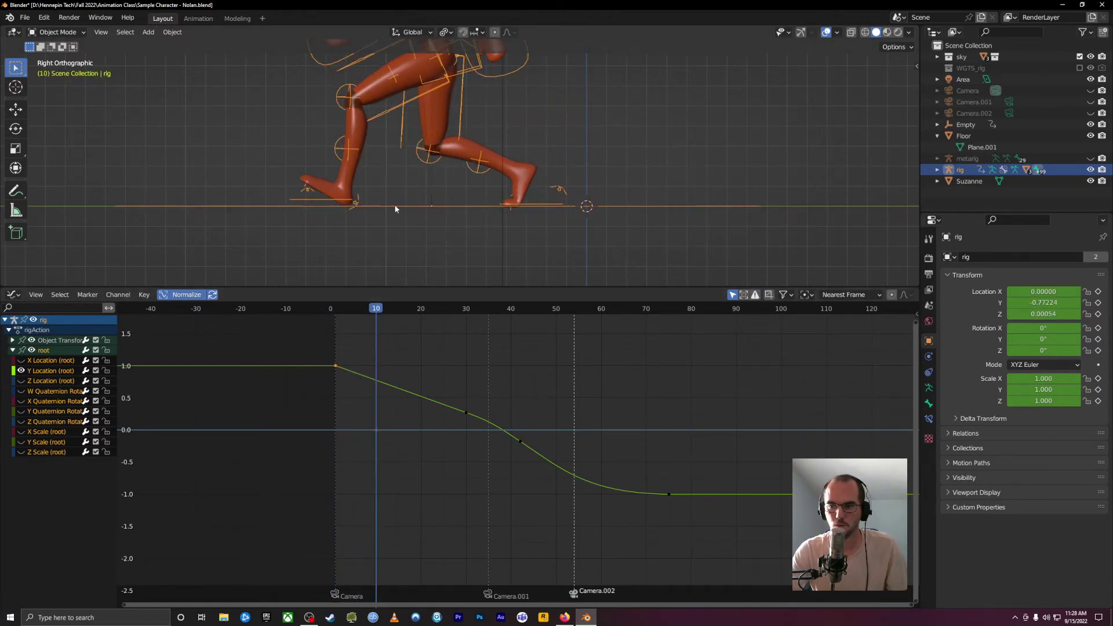
{"action": "left_click", "coordinate": [964, 124]}
{"action": "scroll", "coordinate": [488, 203], "scroll_direction": "up", "scroll_amount": 2}
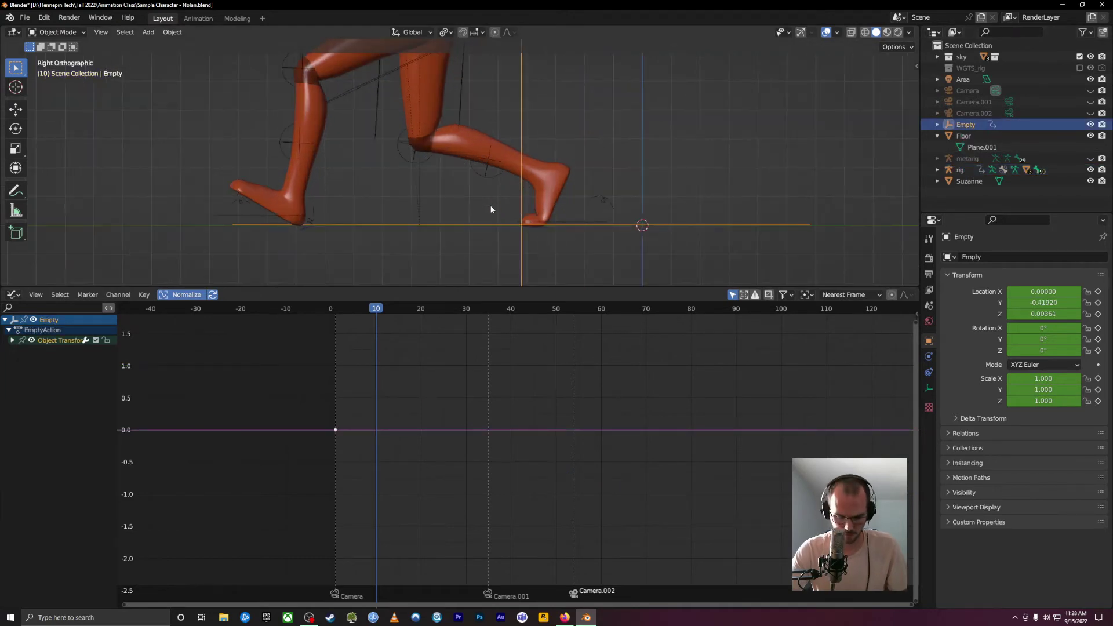
{"action": "key", "text": "g"}
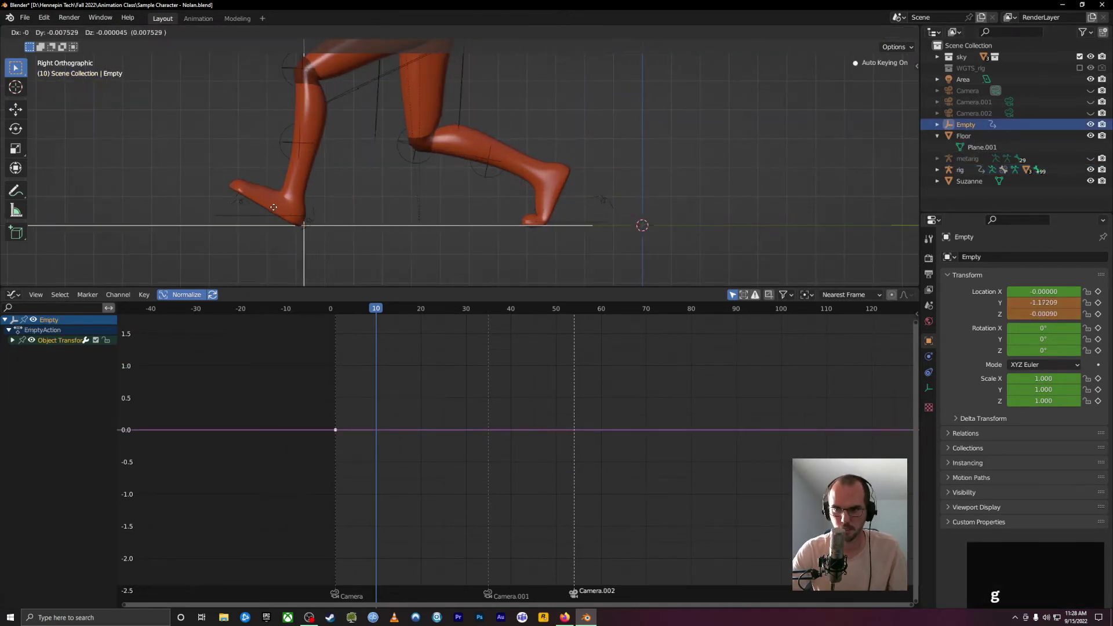
{"action": "left_click", "coordinate": [272, 207]}
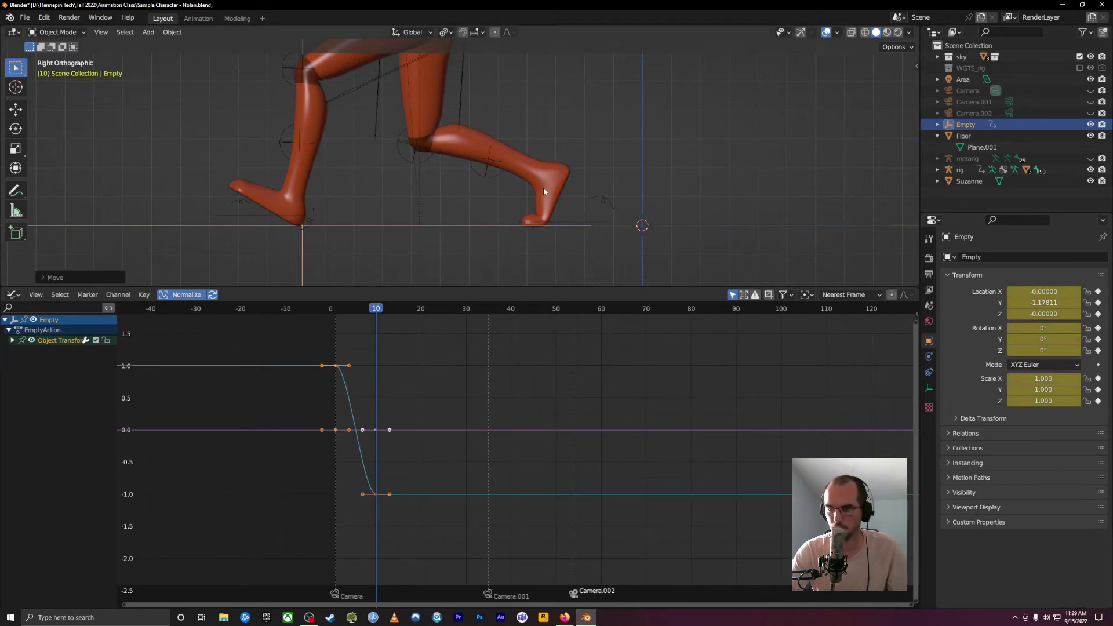
- Delete all of the Empty's keyframes and reselect the rig
{"action": "left_click_drag", "start_coordinate": [430, 557], "coordinate": [262, 321]}
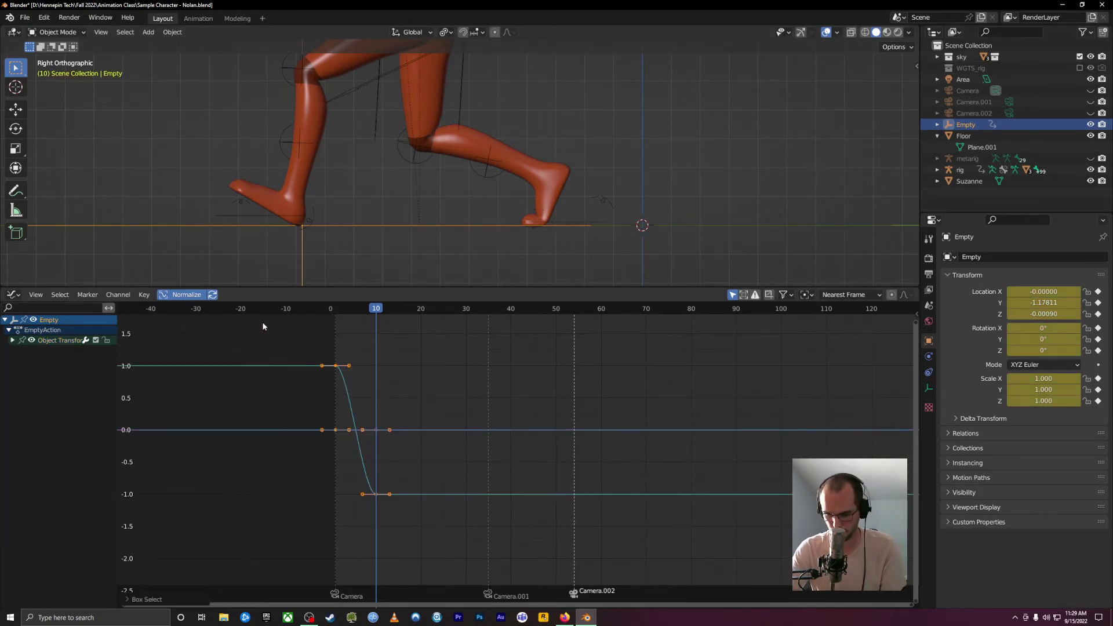
{"action": "key", "text": "Delete"}
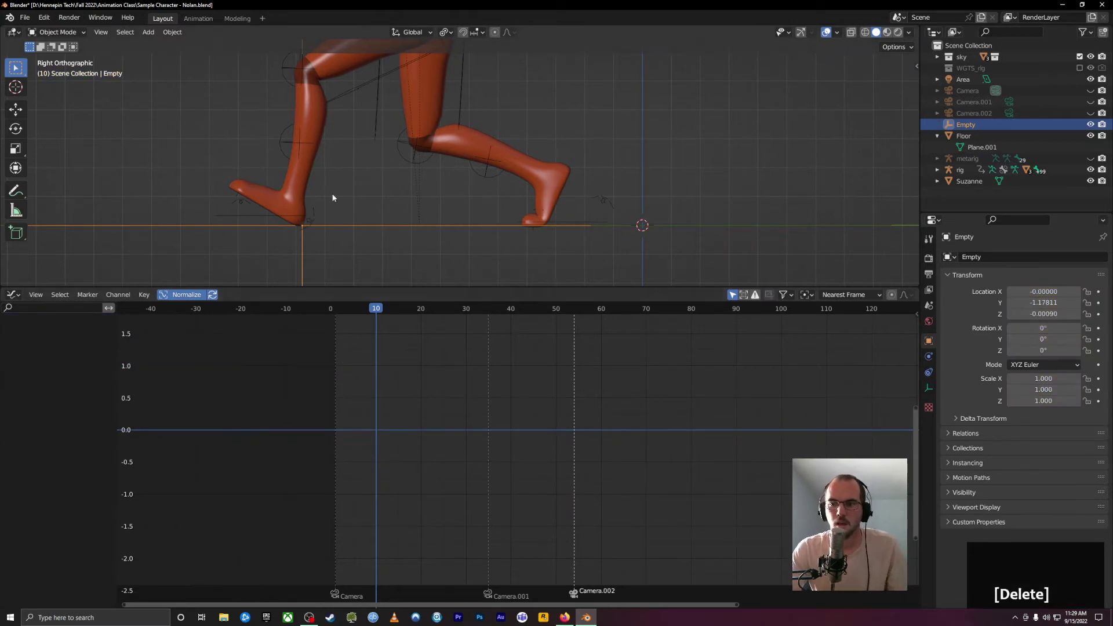
{"action": "left_click", "coordinate": [367, 78]}
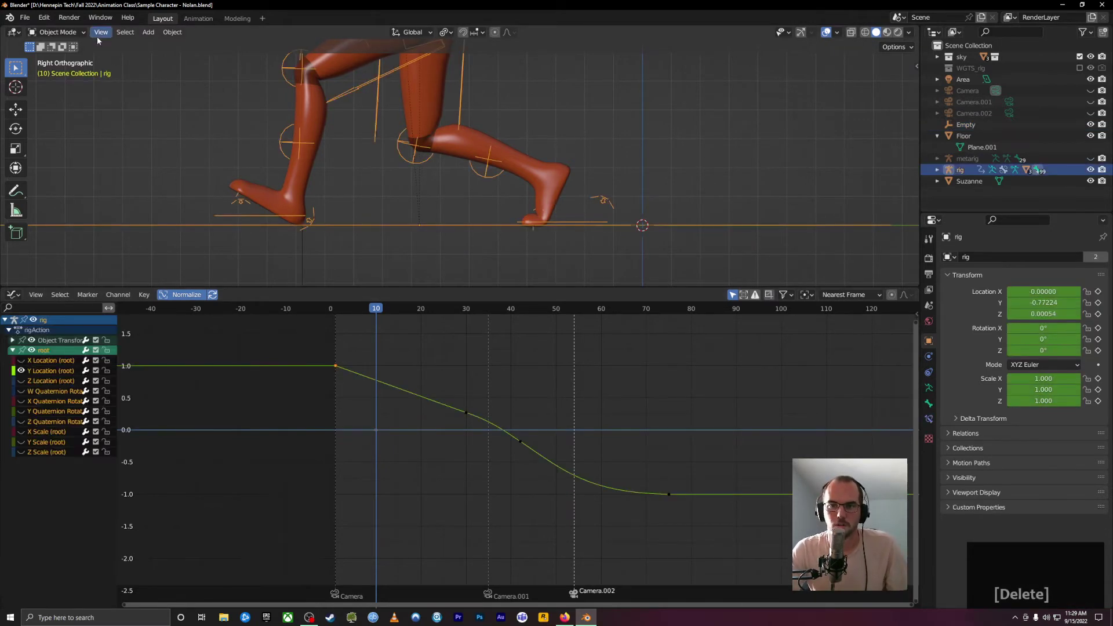
- In Pose Mode at frame 13, move the root control along global Y until the front foot's heel meets the Empty's vertical guide
{"action": "left_click", "coordinate": [57, 32]}
{"action": "left_click", "coordinate": [58, 70]}
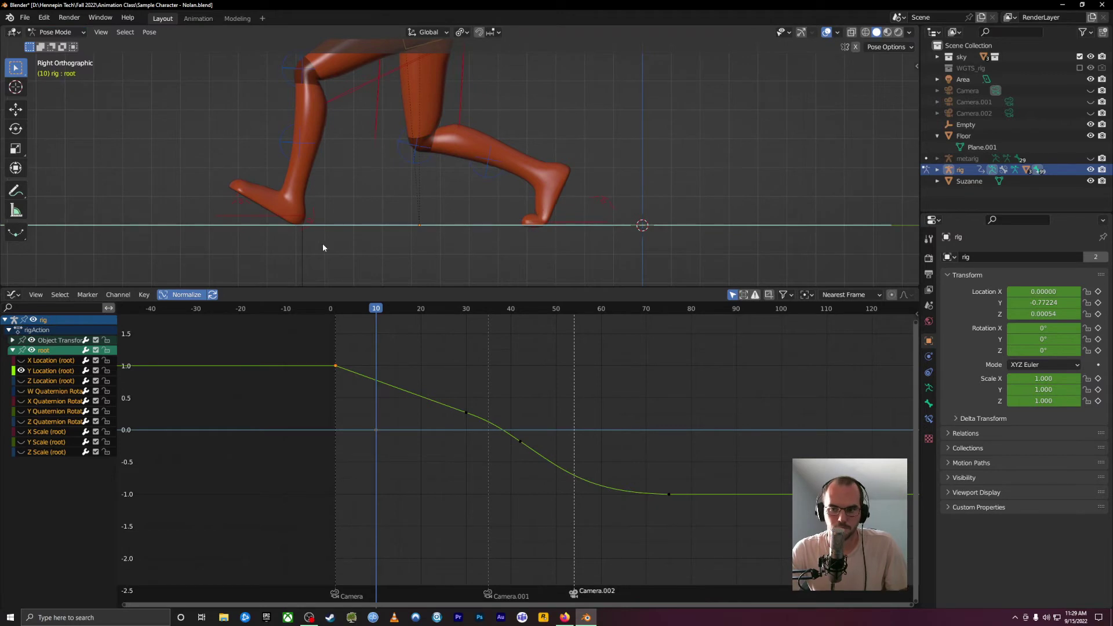
{"action": "scroll", "coordinate": [303, 224], "scroll_direction": "up", "scroll_amount": 6}
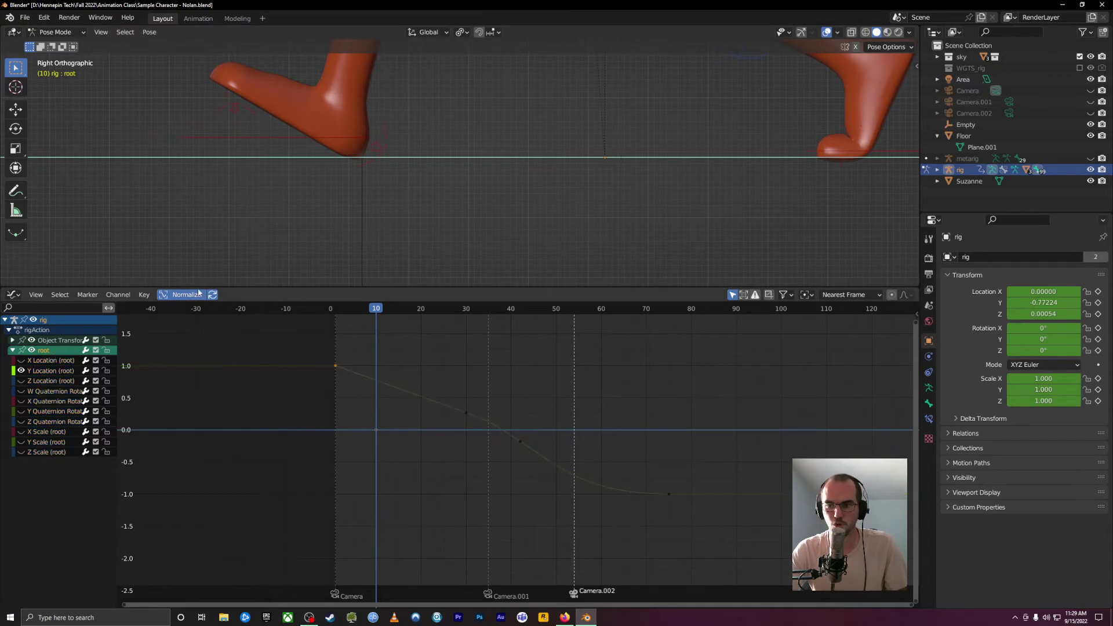
{"action": "left_click", "coordinate": [55, 371]}
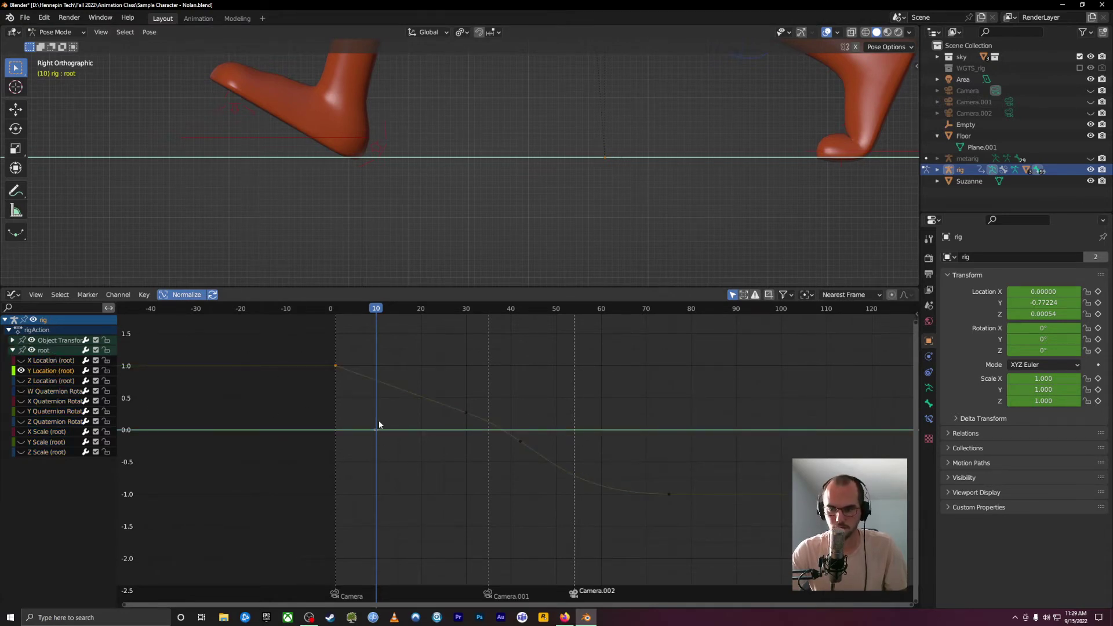
{"action": "mouse_move", "coordinate": [377, 309]}
{"action": "left_mouse_down"}
{"action": "mouse_move", "coordinate": [401, 310]}
{"action": "mouse_move", "coordinate": [377, 311]}
{"action": "mouse_move", "coordinate": [389, 312]}
{"action": "left_mouse_up"}
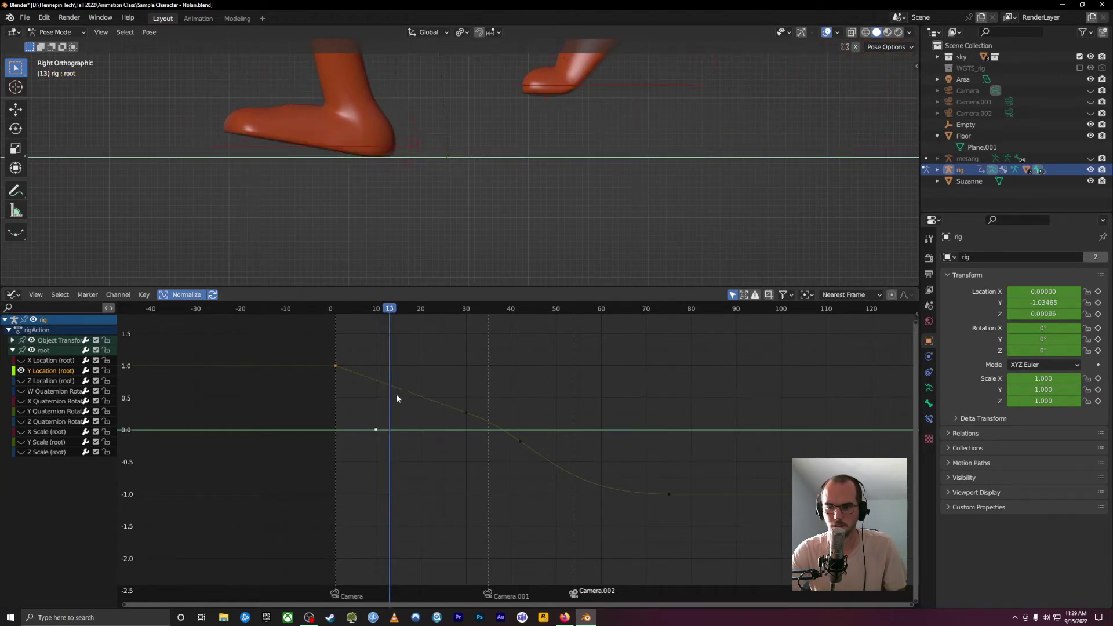
{"action": "key", "text": "g"}
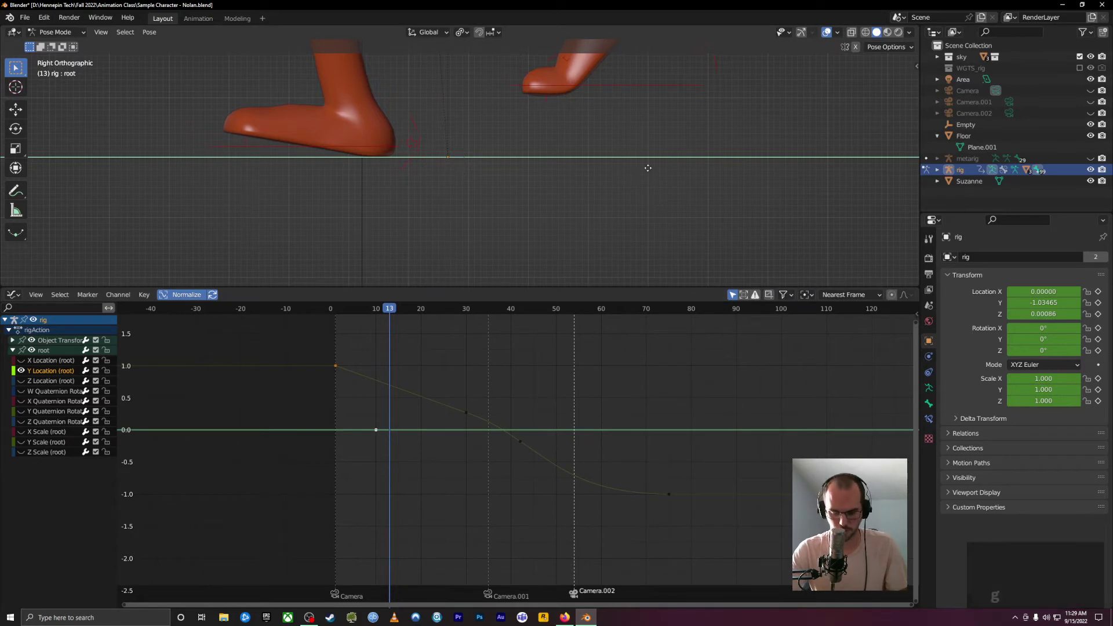
{"action": "key", "text": "y"}
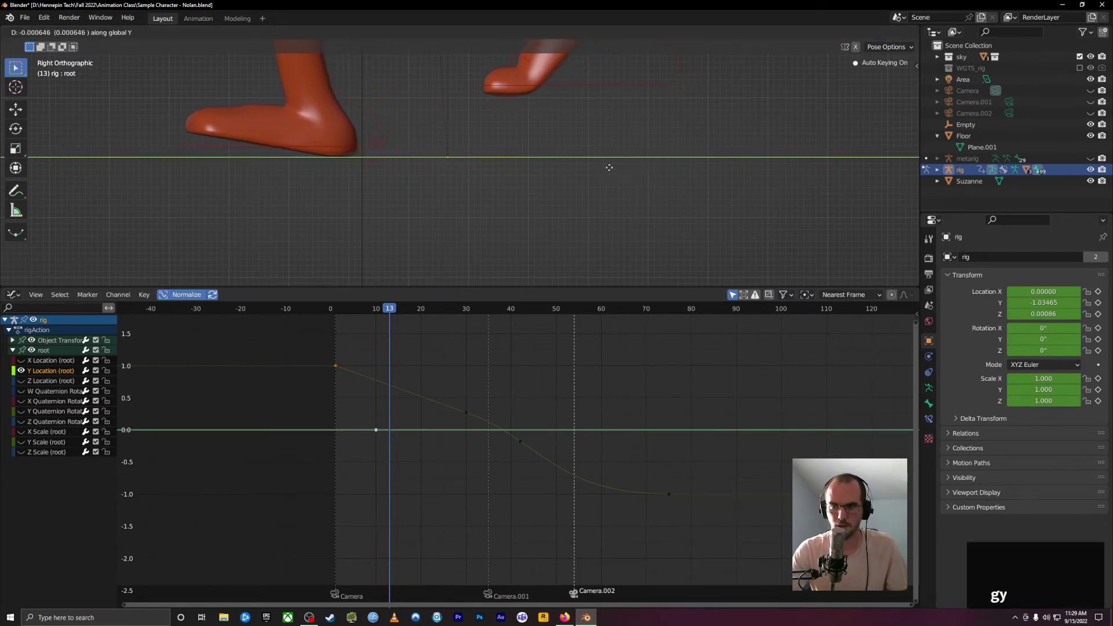
{"action": "left_click", "coordinate": [614, 171]}
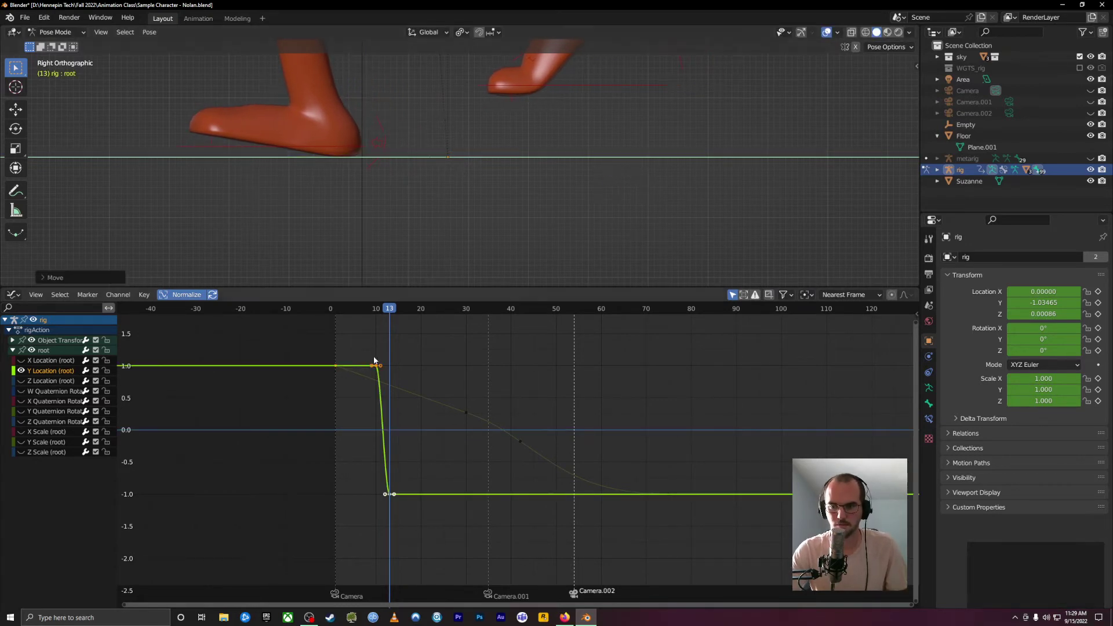
- Set the interpolation of the root's Y Location keyframes at frames 10 and 13 to linear
{"action": "left_click_drag", "start_coordinate": [376, 348], "coordinate": [388, 375]}
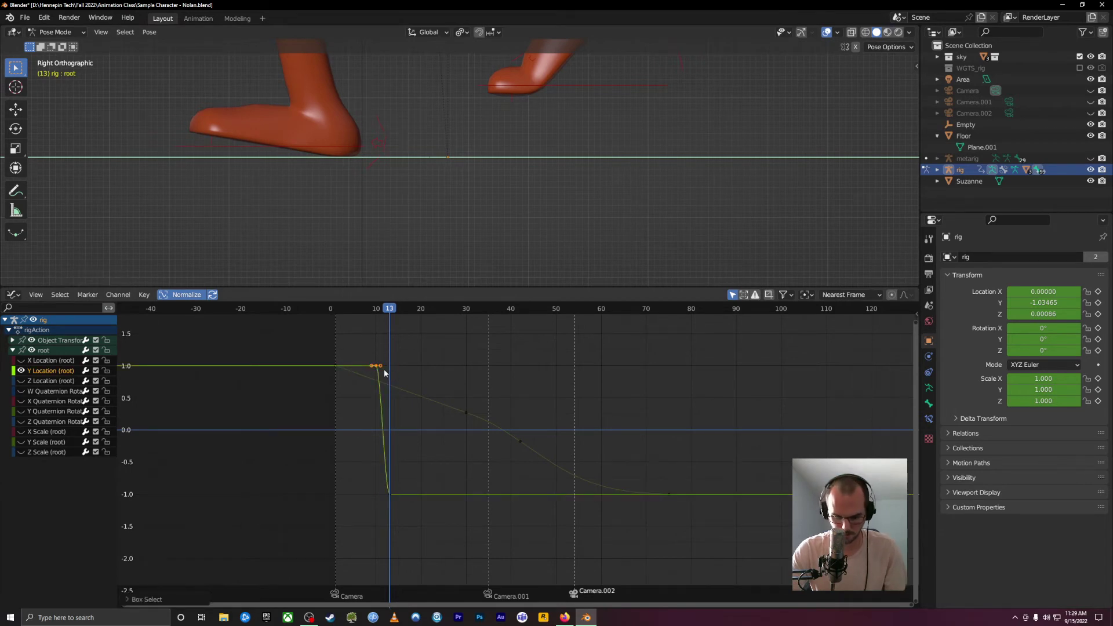
{"action": "key", "text": "t"}
{"action": "left_click", "coordinate": [376, 359]}
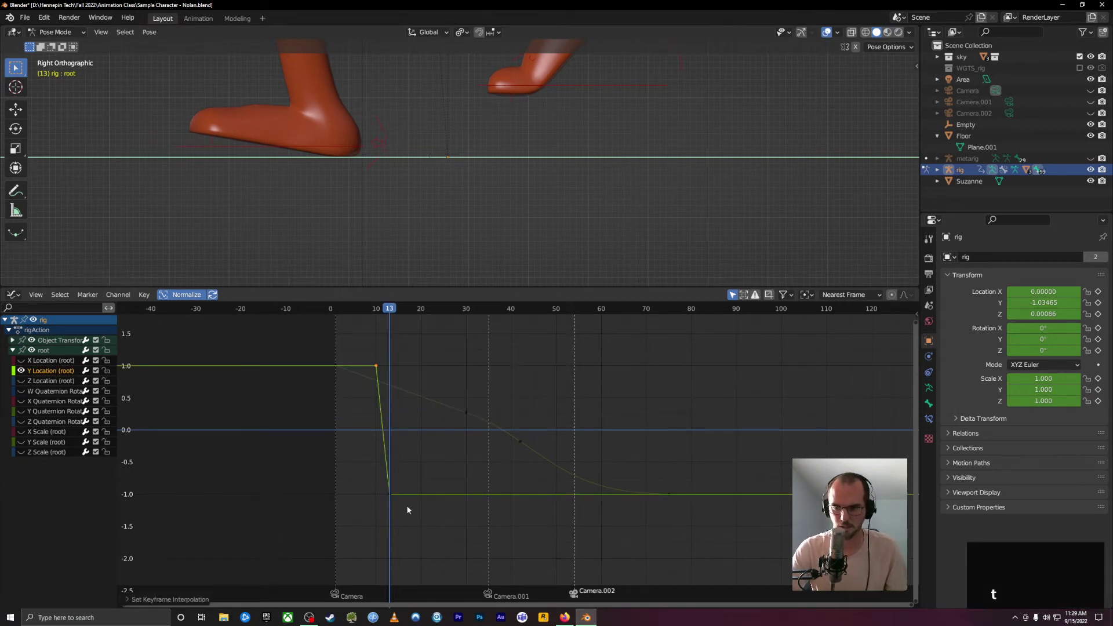
{"action": "left_click_drag", "start_coordinate": [422, 471], "coordinate": [346, 526]}
{"action": "key", "text": "t"}
{"action": "left_click", "coordinate": [372, 512]}
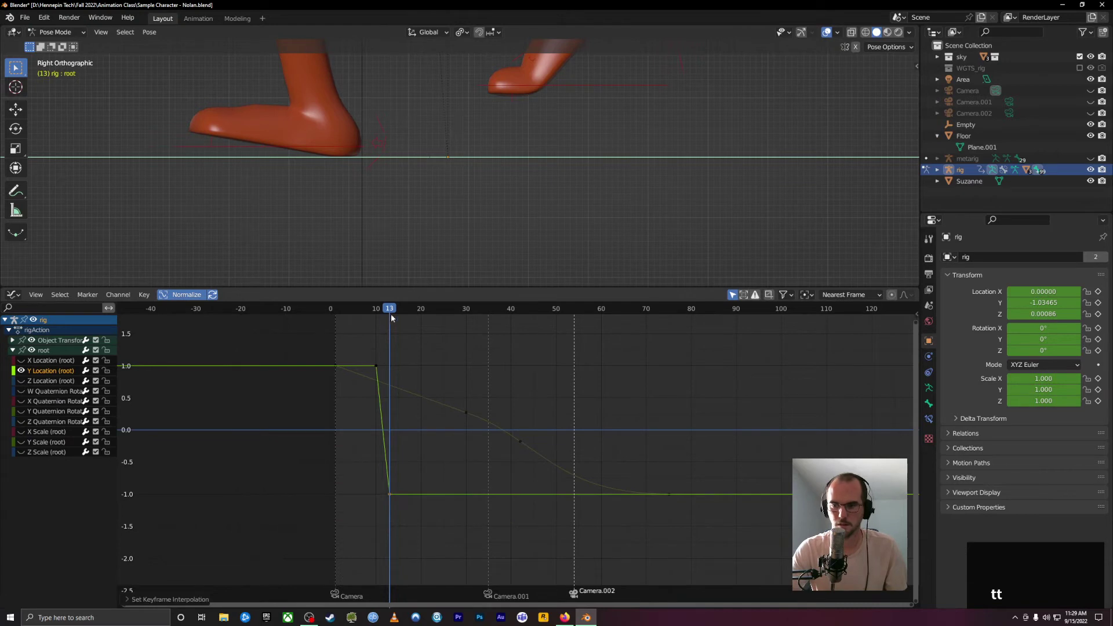
- Scrub the animation from frame 0 to 14 with the whole character in view to check the root's corrected movement
{"action": "left_click_drag", "start_coordinate": [390, 314], "coordinate": [362, 314]}
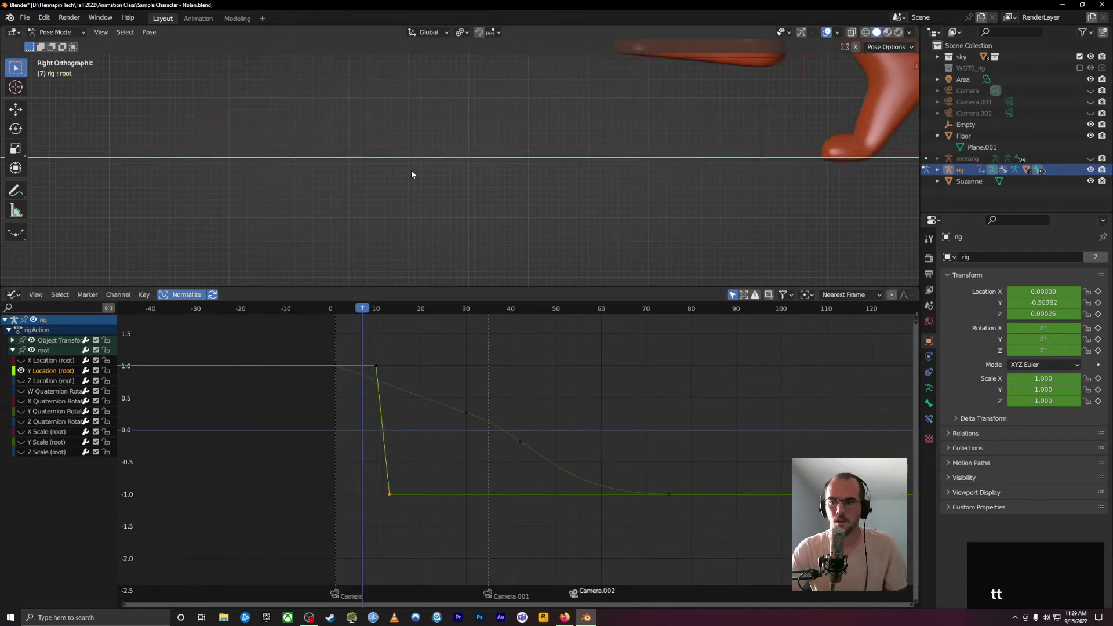
{"action": "scroll", "coordinate": [429, 169], "scroll_direction": "down", "scroll_amount": 11}
{"action": "scroll", "coordinate": [493, 162], "scroll_direction": "up", "scroll_amount": 2}
{"action": "middle_click_drag", "start_coordinate": [548, 147], "coordinate": [451, 234], "text": "shift"}
{"action": "left_click_drag", "start_coordinate": [358, 311], "coordinate": [331, 332]}
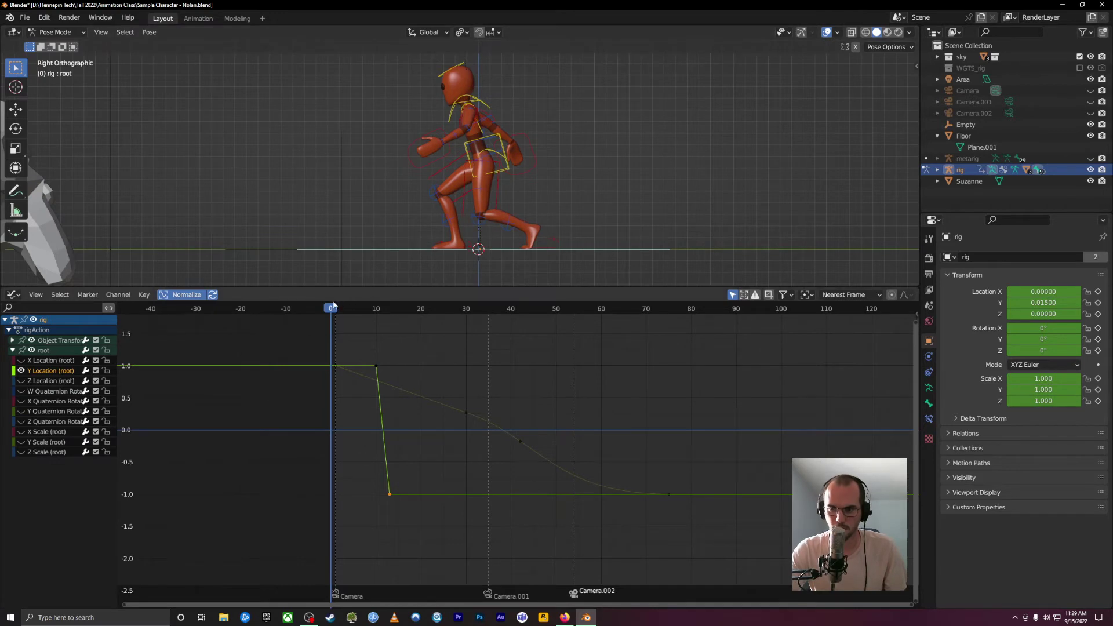
{"action": "left_click_drag", "start_coordinate": [333, 303], "coordinate": [396, 330]}
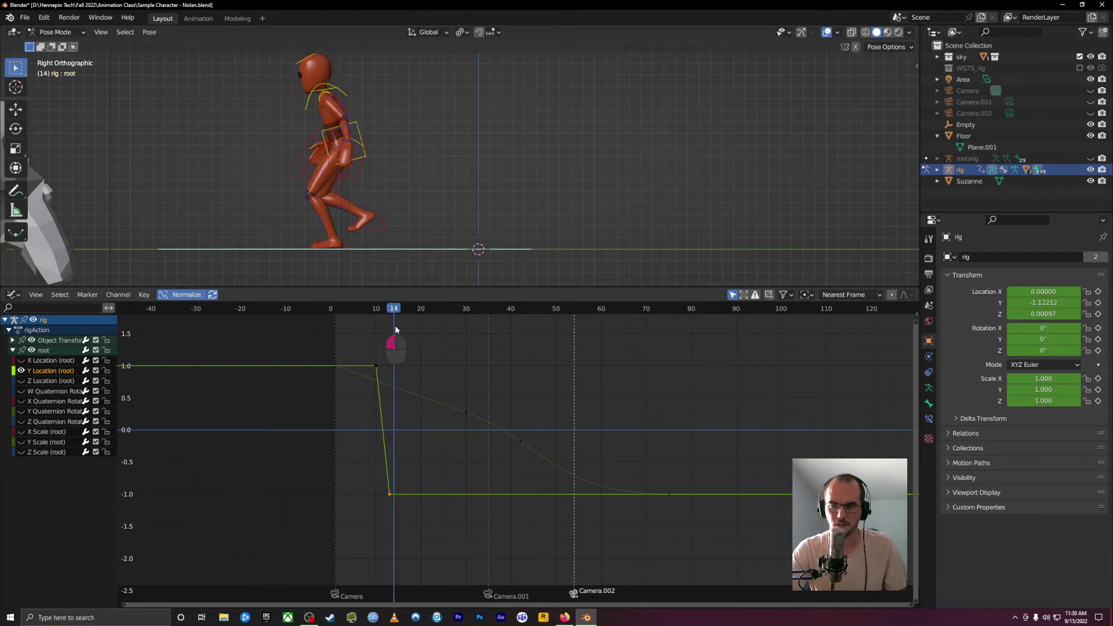
- Step back and forth through frames 10 to 15 to examine whether the front foot stays planted on the ground
{"action": "scroll", "coordinate": [332, 240], "scroll_direction": "up", "scroll_amount": 6, "text": "alt"}
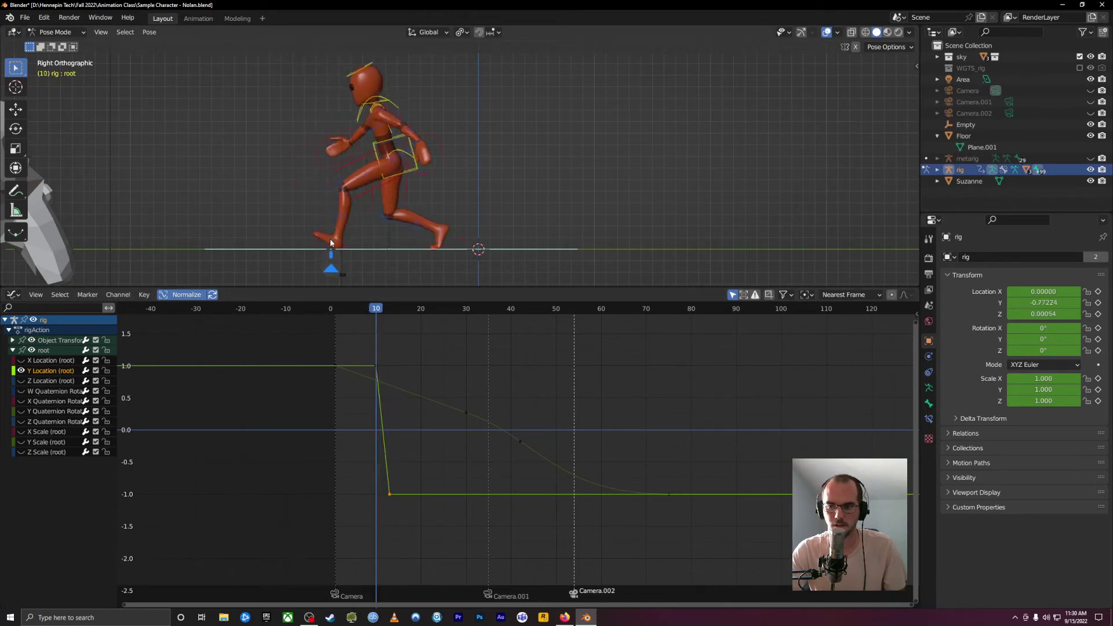
{"action": "scroll", "coordinate": [331, 241], "scroll_direction": "down", "scroll_amount": 6, "text": "alt"}
{"action": "scroll", "coordinate": [332, 241], "scroll_direction": "down", "scroll_amount": 3, "text": "alt"}
{"action": "scroll", "coordinate": [332, 241], "scroll_direction": "up", "scroll_amount": 3, "text": "alt"}
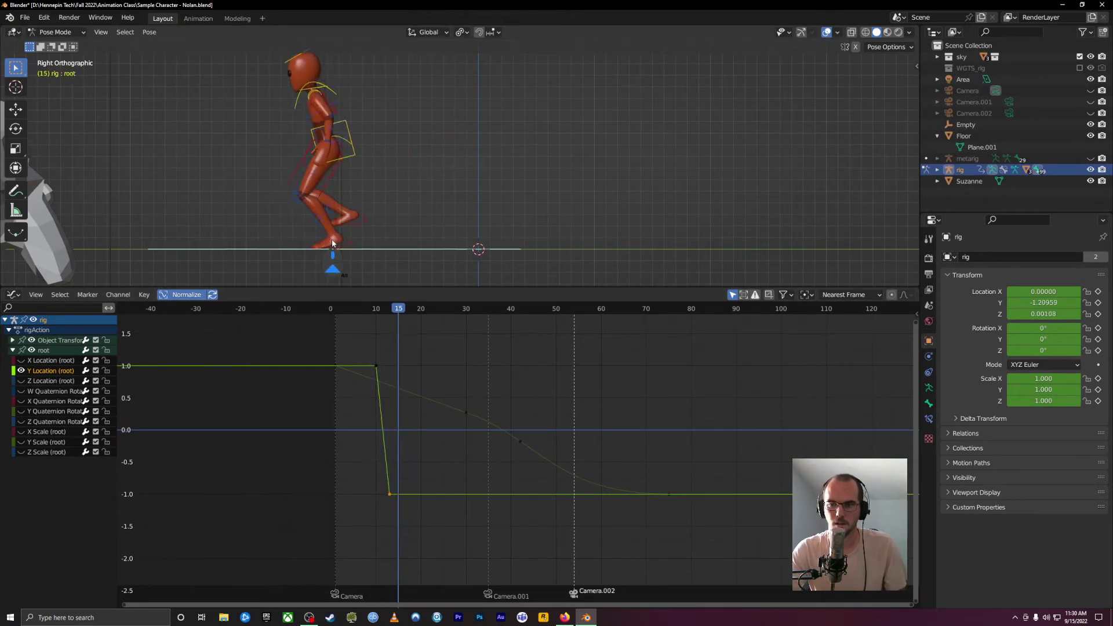
{"action": "scroll", "coordinate": [332, 241], "scroll_direction": "down", "scroll_amount": 1, "text": "alt"}
{"action": "scroll", "coordinate": [331, 238], "scroll_direction": "up", "scroll_amount": 1, "text": "alt"}
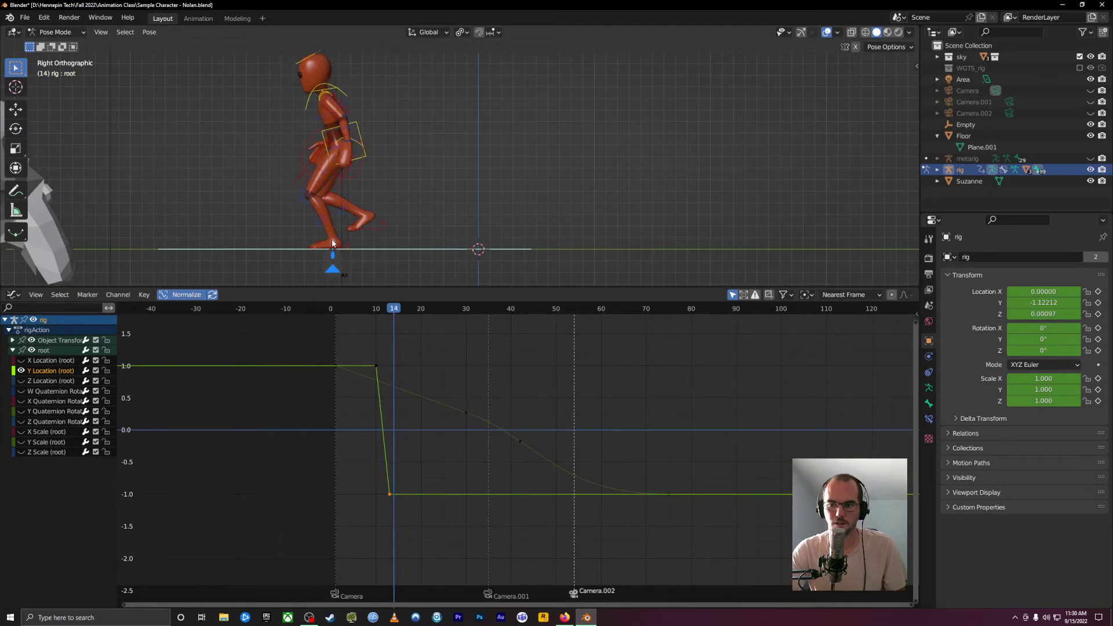
{"action": "scroll", "coordinate": [332, 239], "scroll_direction": "up", "scroll_amount": 1, "text": "alt"}
{"action": "scroll", "coordinate": [331, 239], "scroll_direction": "down", "scroll_amount": 2, "text": "alt"}
{"action": "scroll", "coordinate": [332, 239], "scroll_direction": "up", "scroll_amount": 3, "text": "alt"}
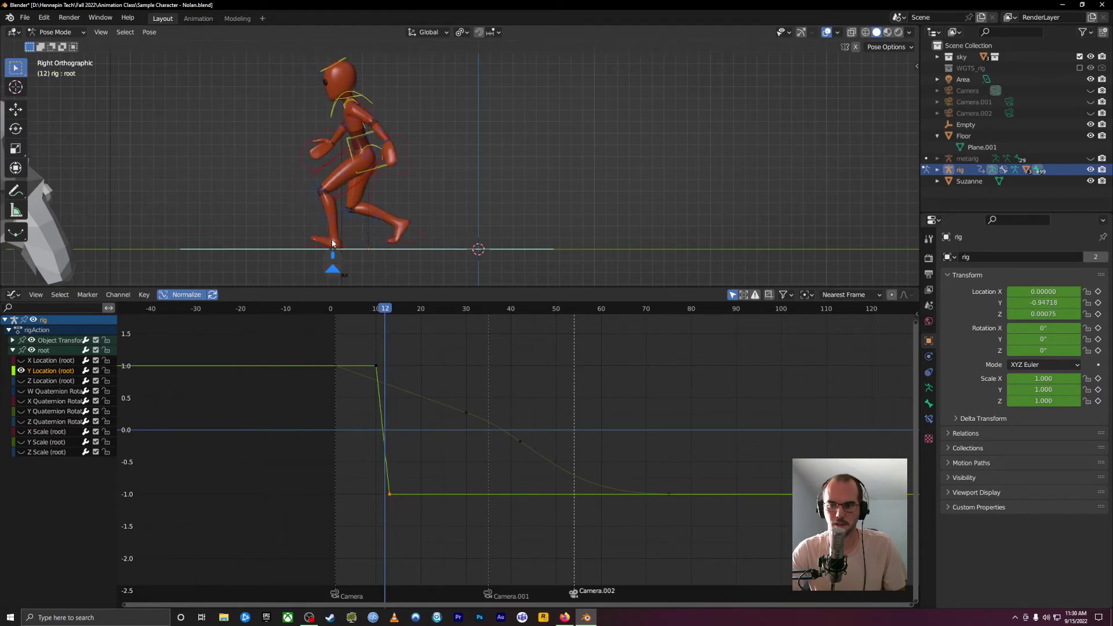
{"action": "scroll", "coordinate": [331, 239], "scroll_direction": "down", "scroll_amount": 2, "text": "alt"}
{"action": "scroll", "coordinate": [331, 239], "scroll_direction": "up", "scroll_amount": 1, "text": "alt"}
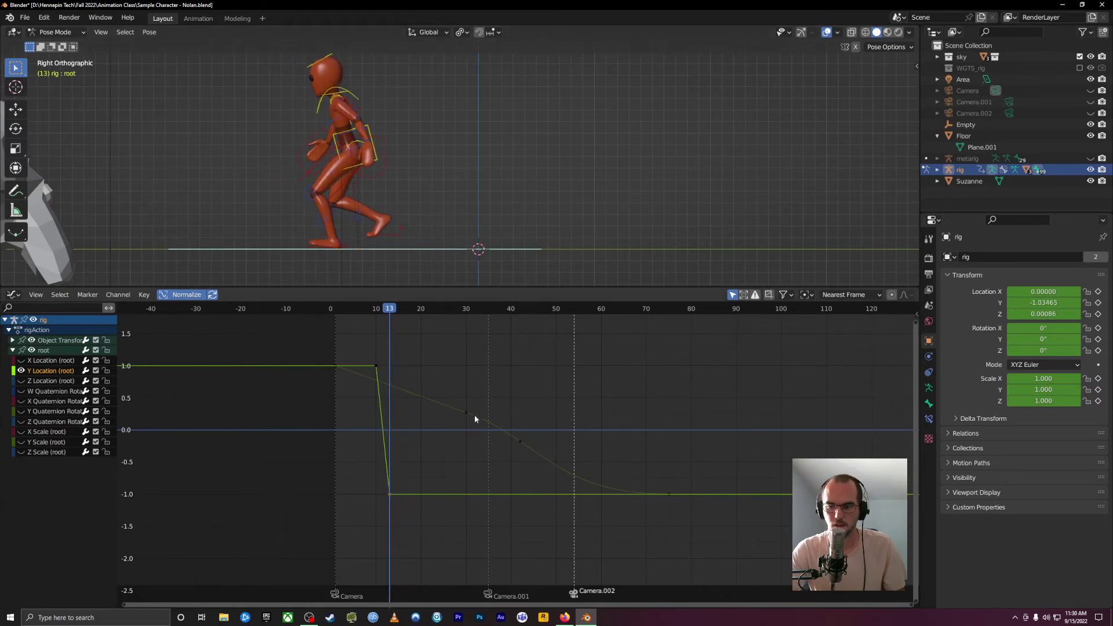
- At frame 13, move the Empty along global Y to the front foot's toe, at about -1.465
{"action": "scroll", "coordinate": [313, 243], "scroll_direction": "up", "scroll_amount": 5}
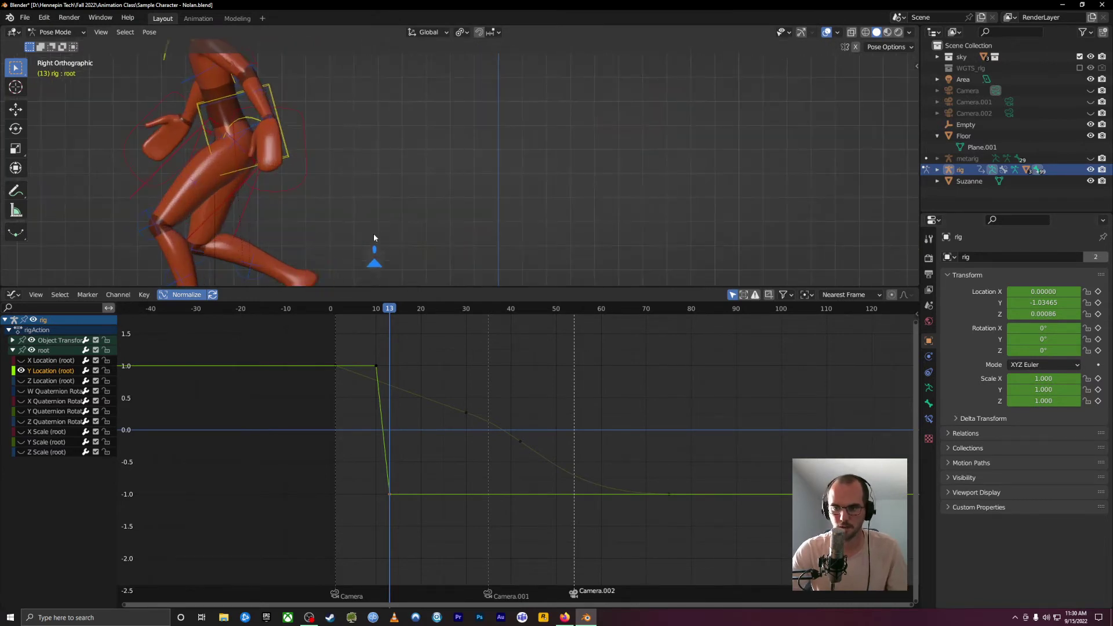
{"action": "middle_click_drag", "start_coordinate": [374, 238], "coordinate": [579, 85], "text": "shift"}
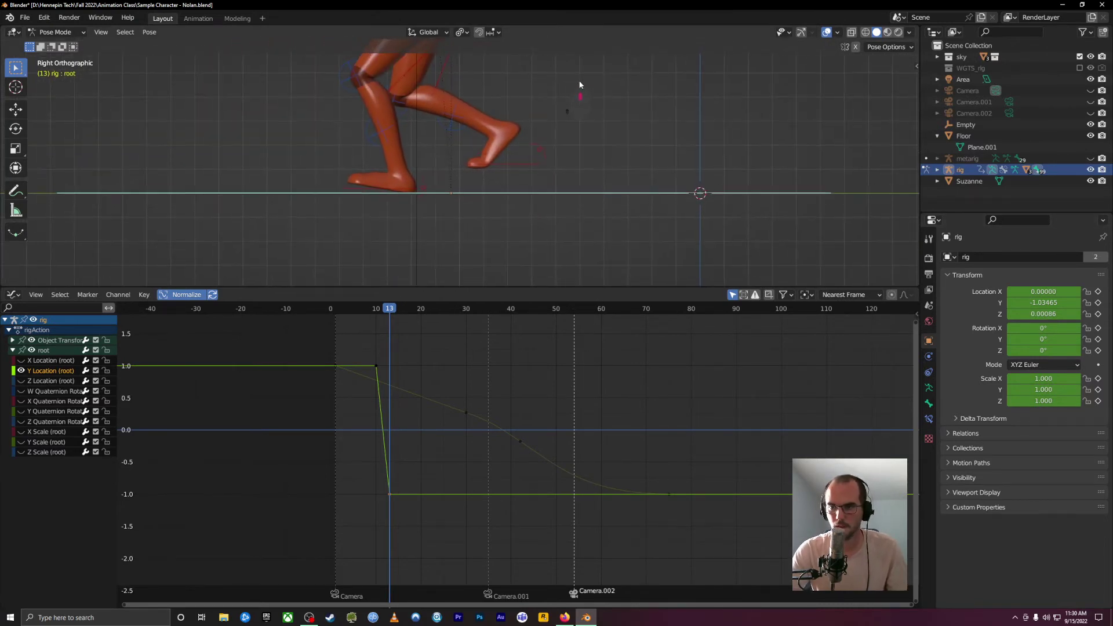
{"action": "left_click", "coordinate": [416, 240]}
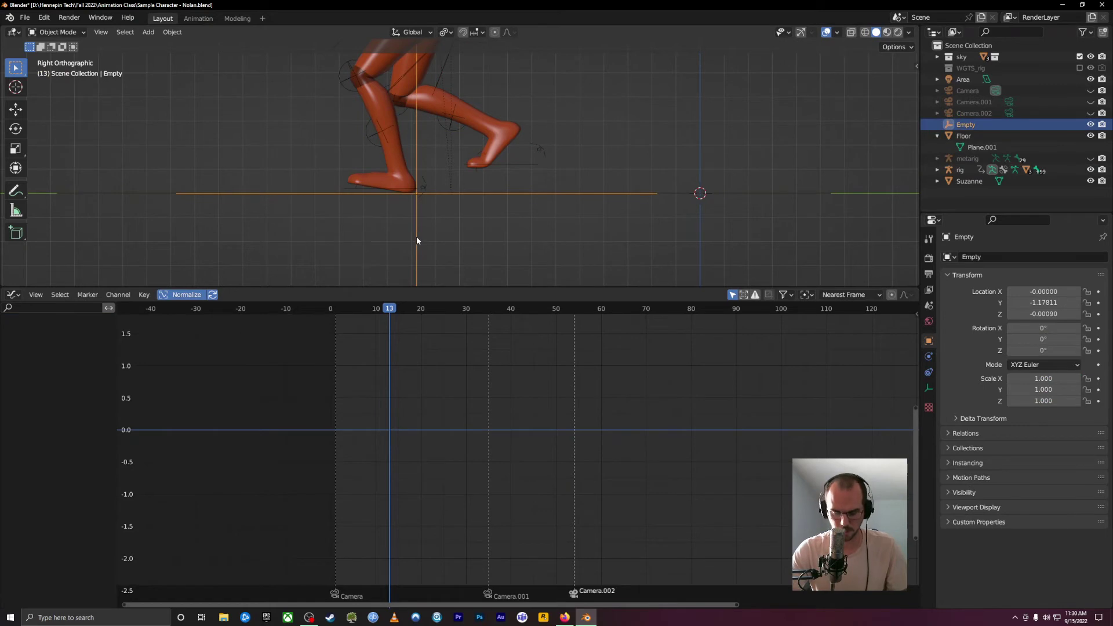
{"action": "key", "text": "g"}
{"action": "key", "text": "y"}
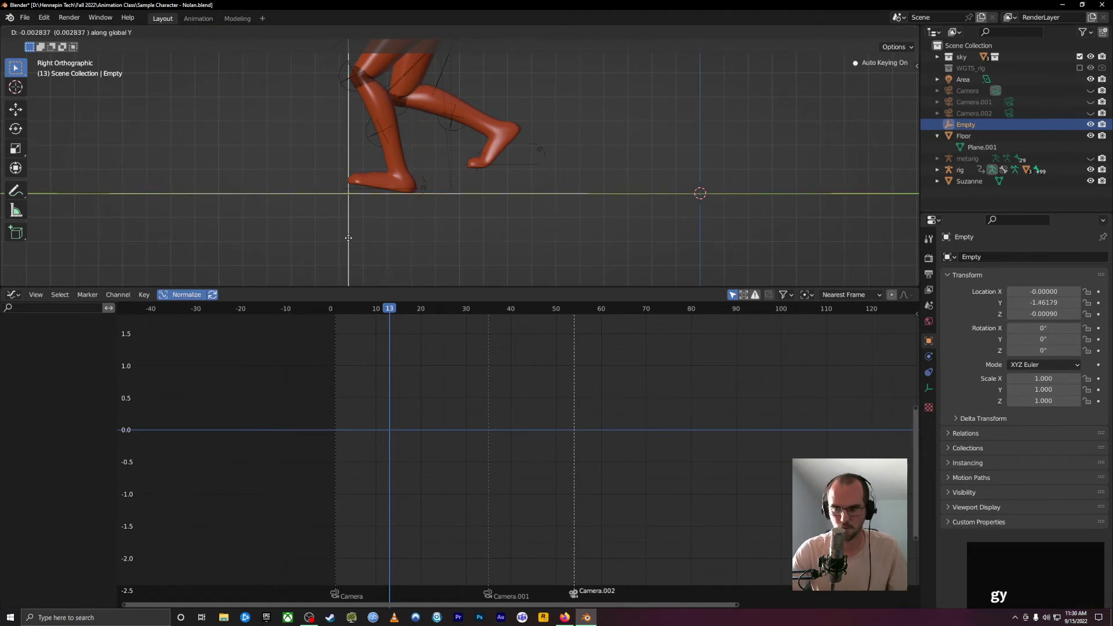
{"action": "left_click", "coordinate": [347, 238]}
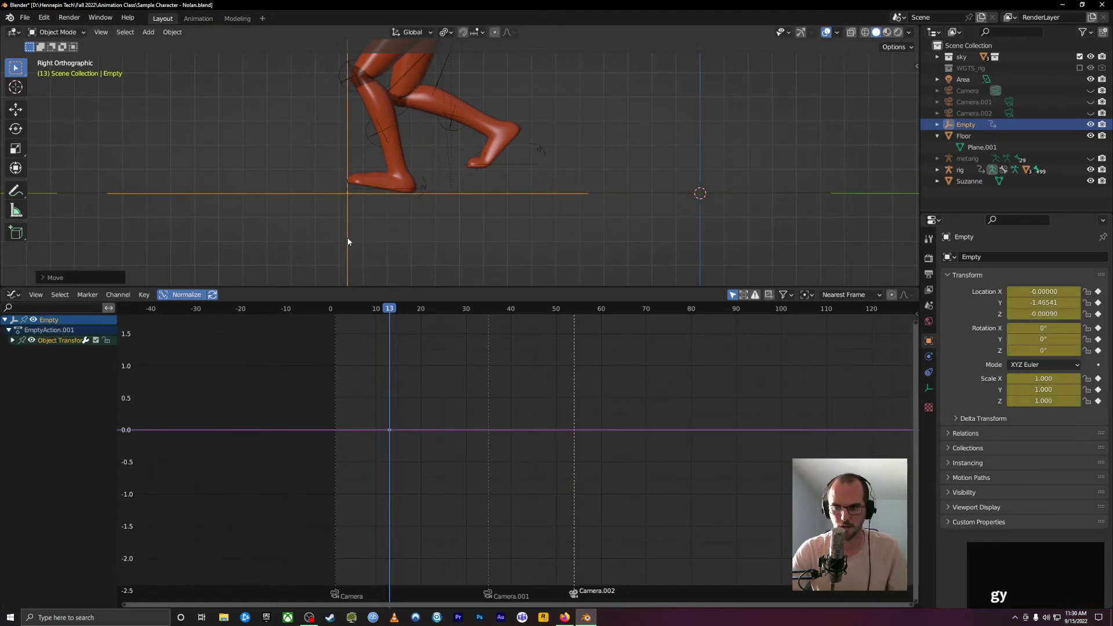
- Reselect the rig's root control in Pose Mode and, at frame 20, move it along global Y until the rear toe meets the Empty
{"action": "left_click", "coordinate": [440, 59]}
{"action": "key", "text": "ctrl+Tab"}
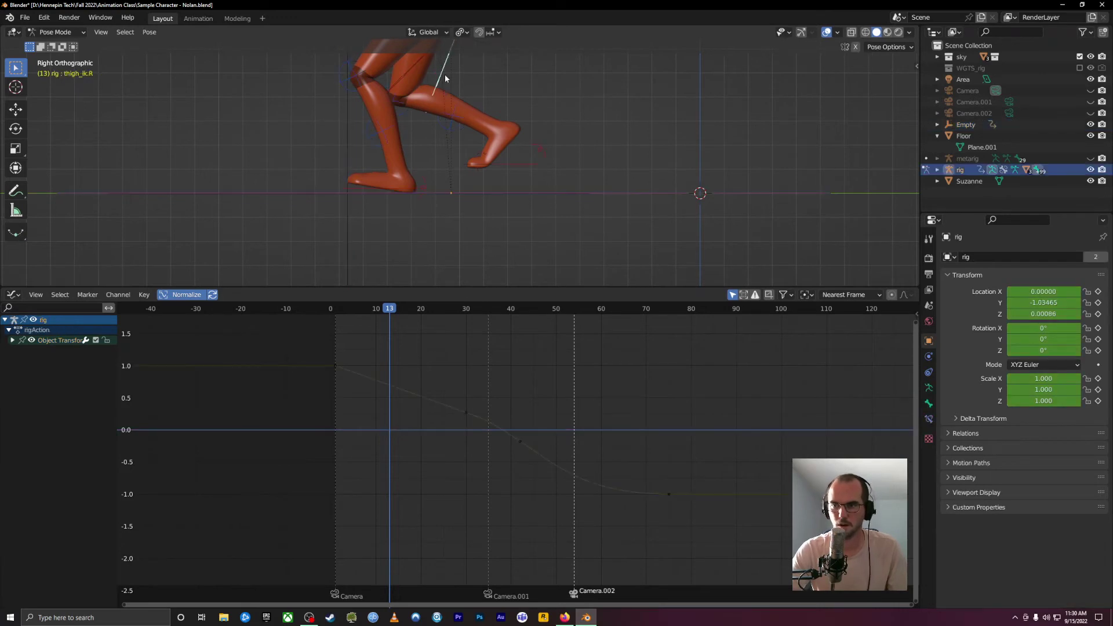
{"action": "left_click", "coordinate": [480, 192]}
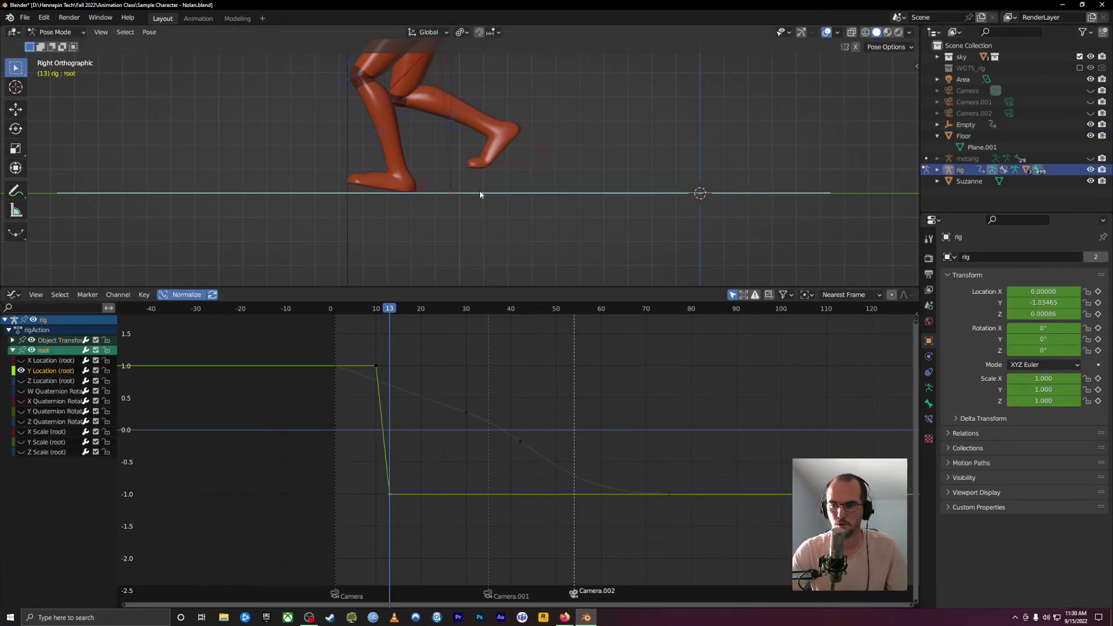
{"action": "left_click", "coordinate": [394, 310]}
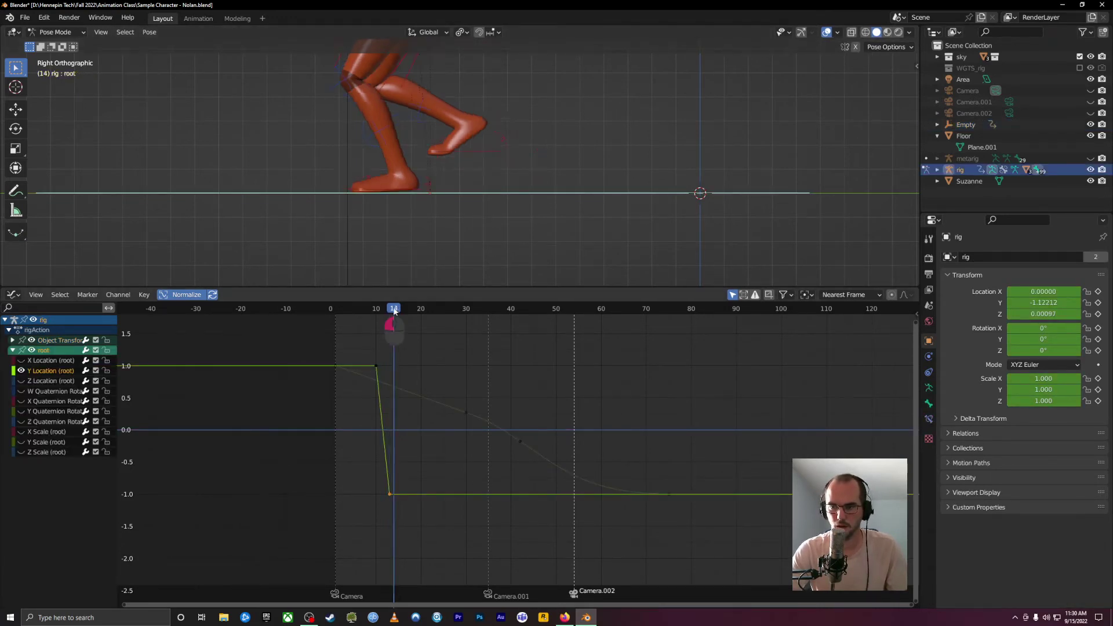
{"action": "left_click_drag", "start_coordinate": [394, 310], "coordinate": [422, 315]}
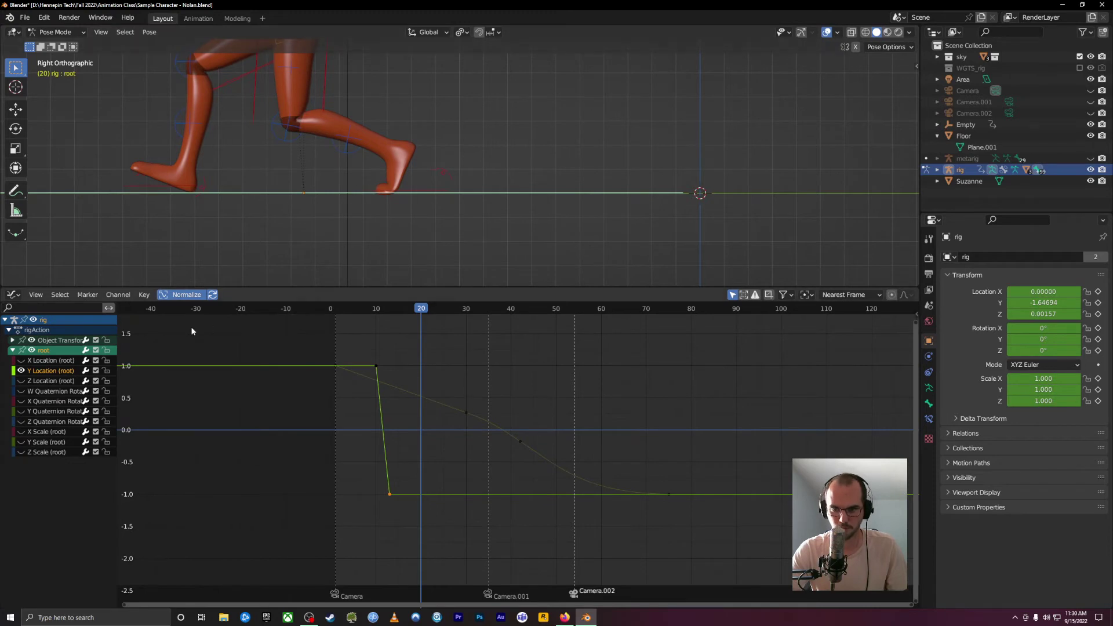
{"action": "key", "text": "g"}
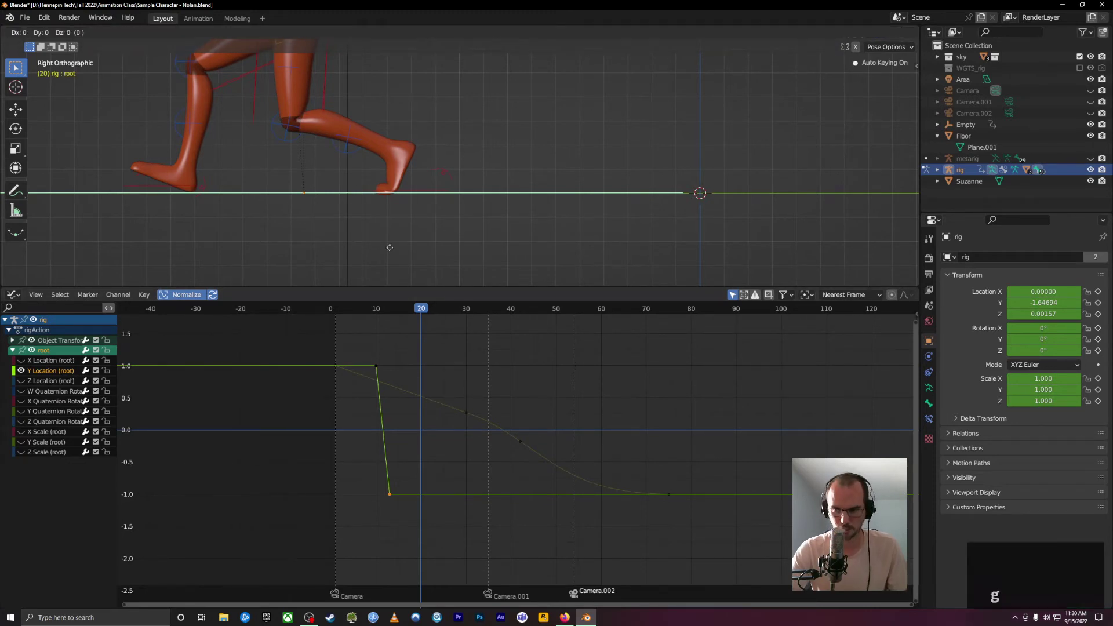
{"action": "key", "text": "y"}
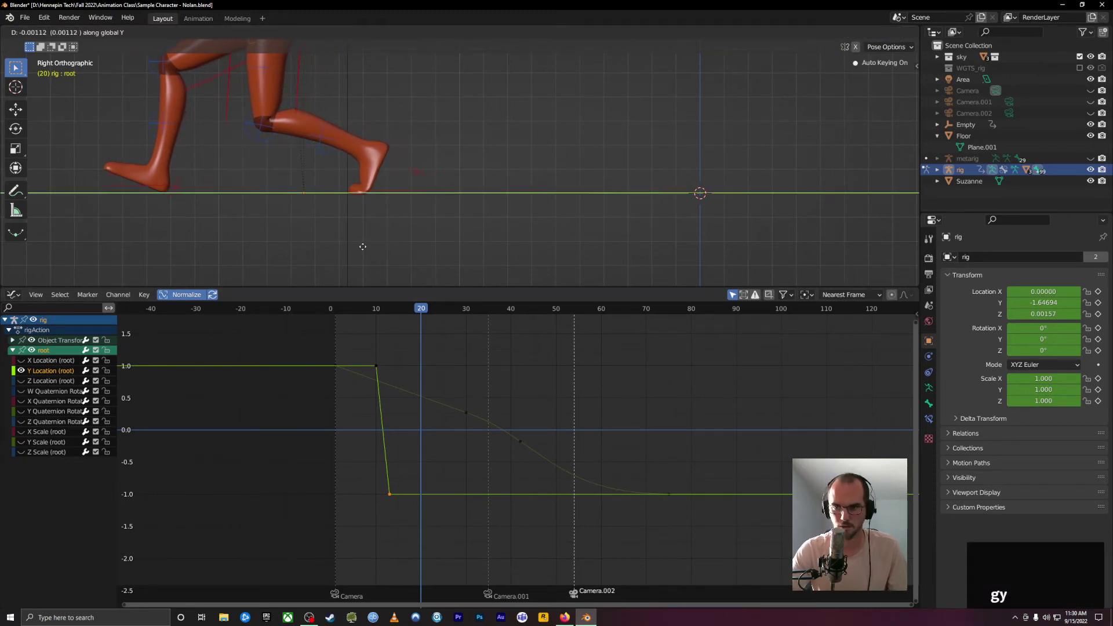
{"action": "left_click", "coordinate": [363, 247]}
- Play the animation from frame 1 and scrub up to frame 21 to check the feet for sliding
{"action": "left_click_drag", "start_coordinate": [408, 311], "coordinate": [338, 332]}
{"action": "scroll", "coordinate": [416, 199], "scroll_direction": "down", "scroll_amount": 5}
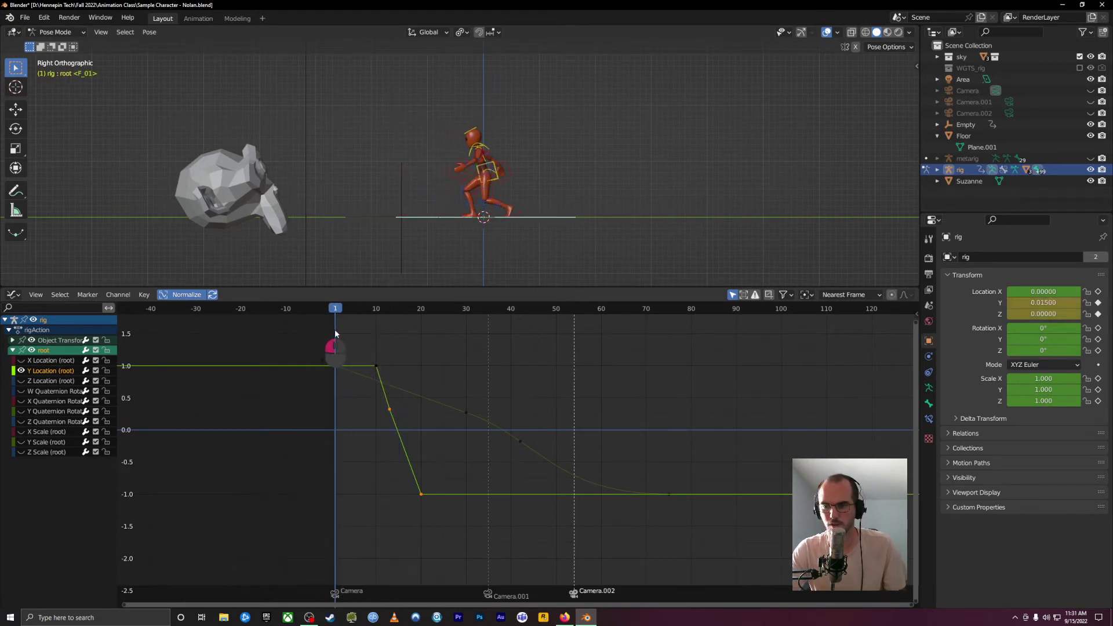
{"action": "key", "text": "space"}
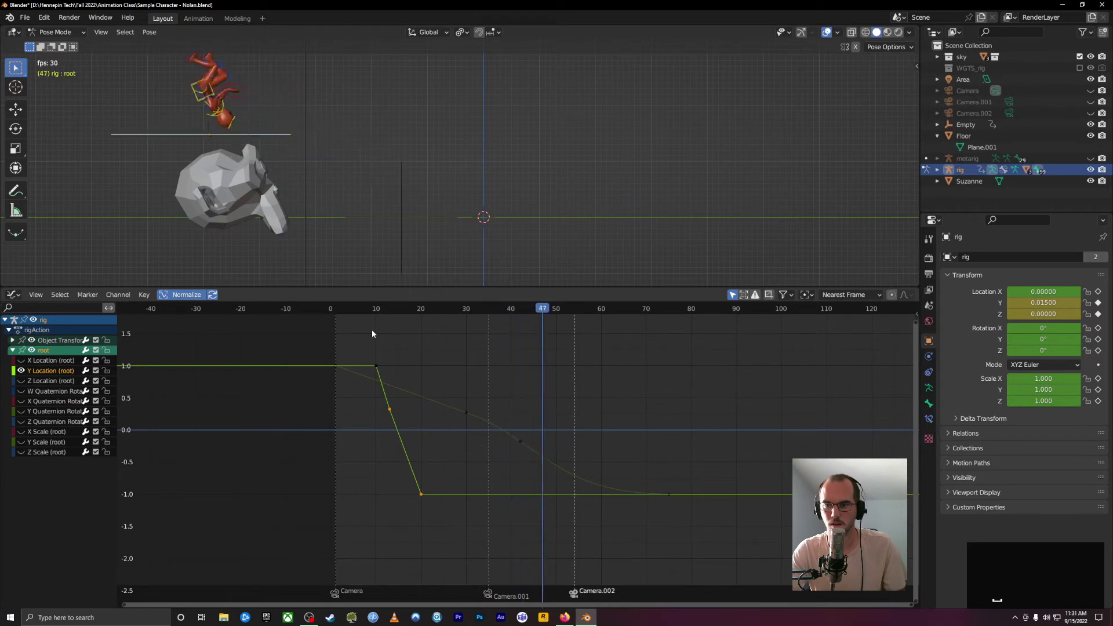
{"action": "left_click", "coordinate": [349, 310]}
{"action": "left_click_drag", "start_coordinate": [349, 310], "coordinate": [426, 351]}
{"action": "scroll", "coordinate": [359, 199], "scroll_direction": "up", "scroll_amount": 4}
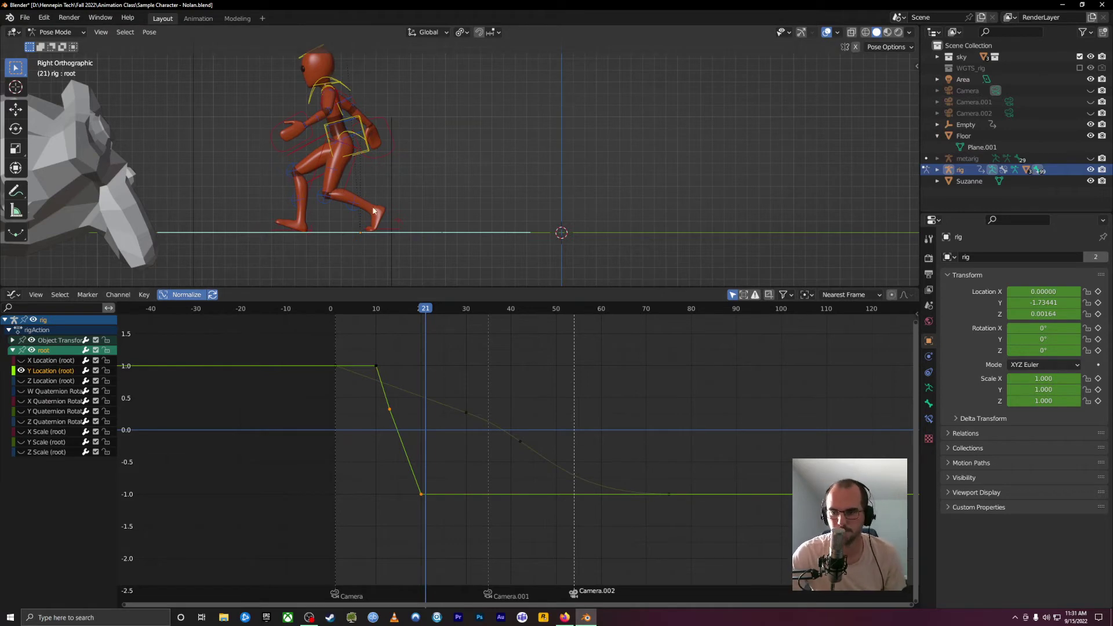
- At frame 20, move the Empty to the front foot's heel, at about -2.2 in Y, and delete all its keyframes
{"action": "left_click_drag", "start_coordinate": [385, 304], "coordinate": [422, 351]}
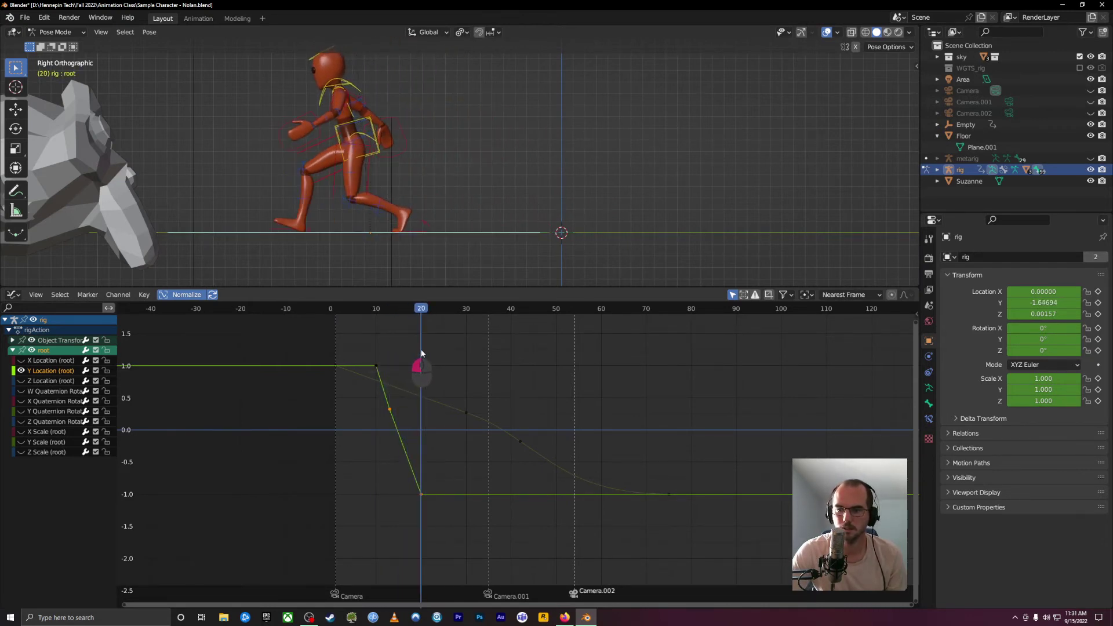
{"action": "left_click", "coordinate": [391, 267]}
{"action": "key", "text": "g"}
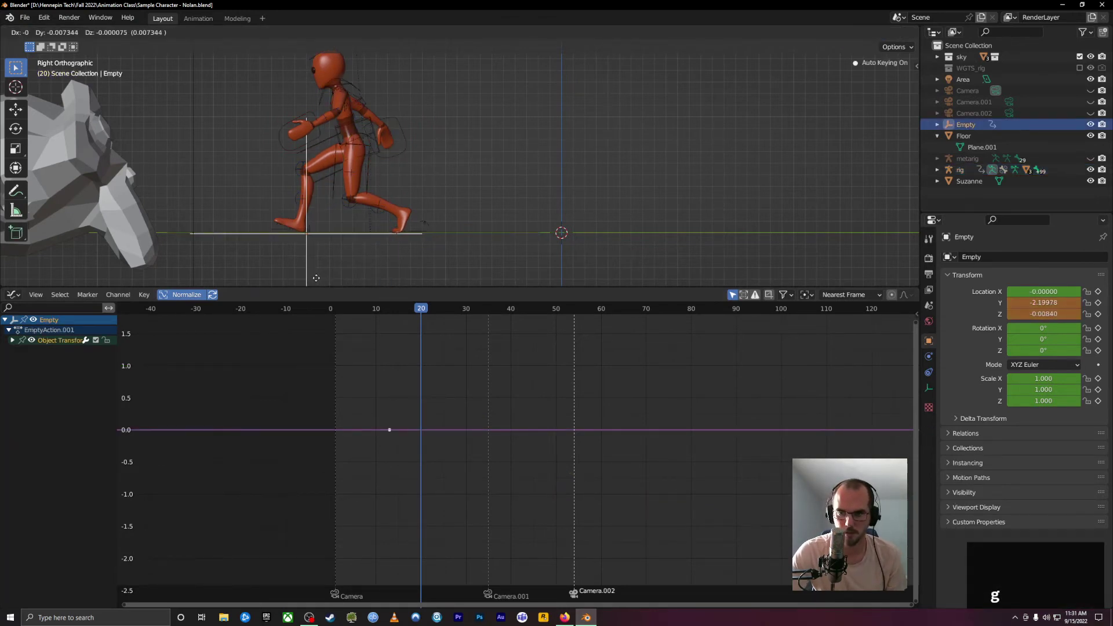
{"action": "left_click", "coordinate": [316, 277]}
{"action": "left_click_drag", "start_coordinate": [356, 337], "coordinate": [493, 528]}
{"action": "key", "text": "Delete"}
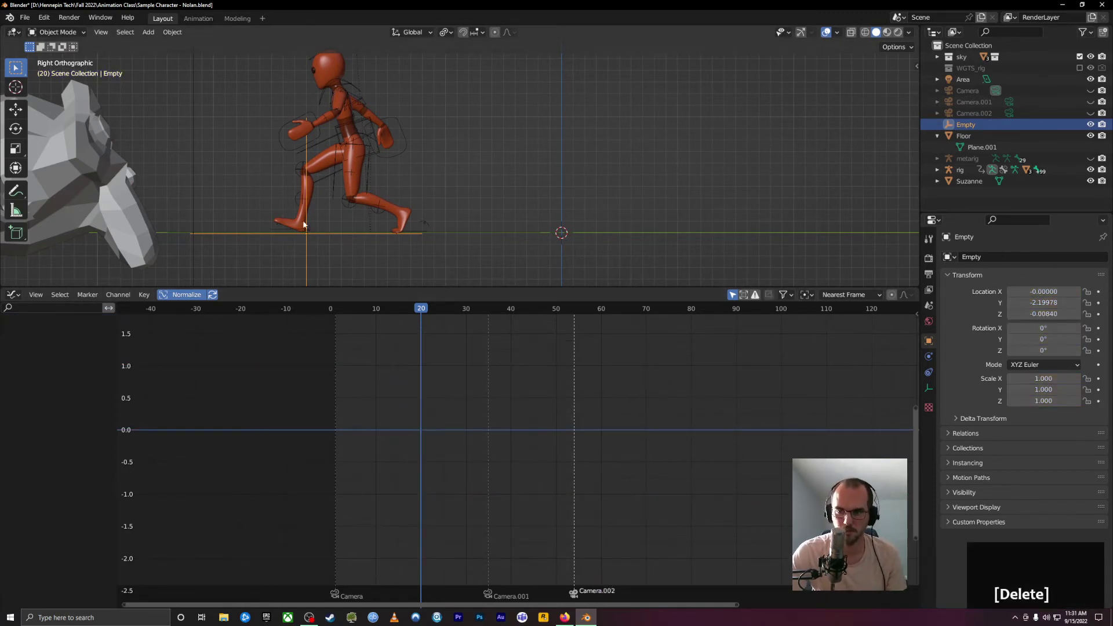
- Reselect the rig's root control in Pose Mode and, at frame 23, move it along global Y until the front heel meets the Empty
{"action": "left_click", "coordinate": [317, 228]}
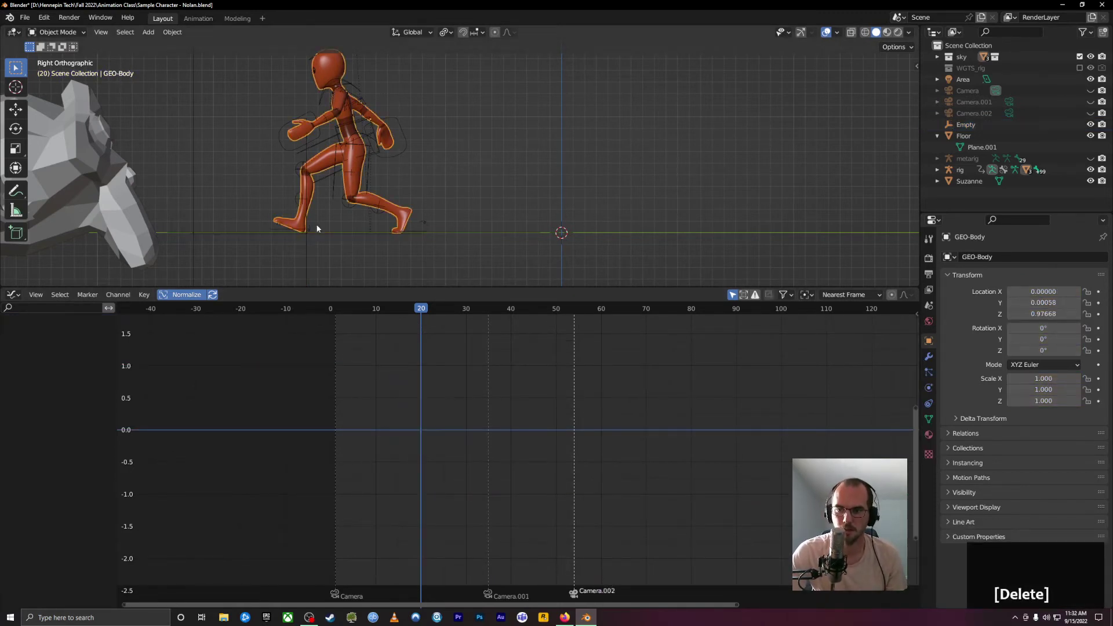
{"action": "left_click", "coordinate": [306, 119]}
{"action": "key", "text": "ctrl+Tab"}
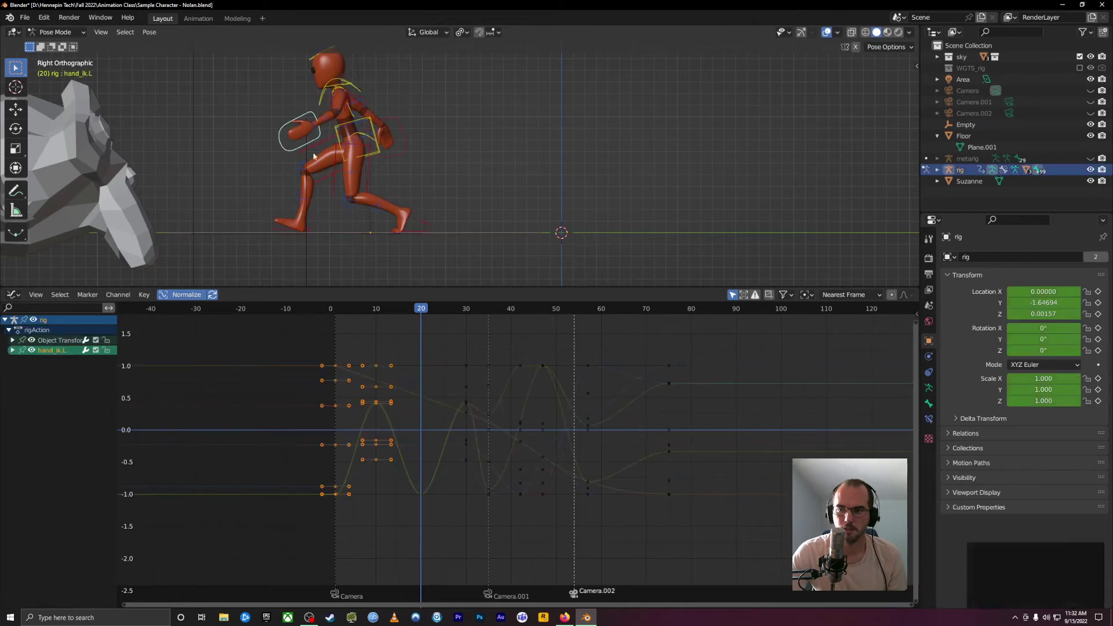
{"action": "left_click", "coordinate": [326, 233]}
{"action": "scroll", "coordinate": [306, 229], "scroll_direction": "up", "scroll_amount": 3, "text": "alt"}
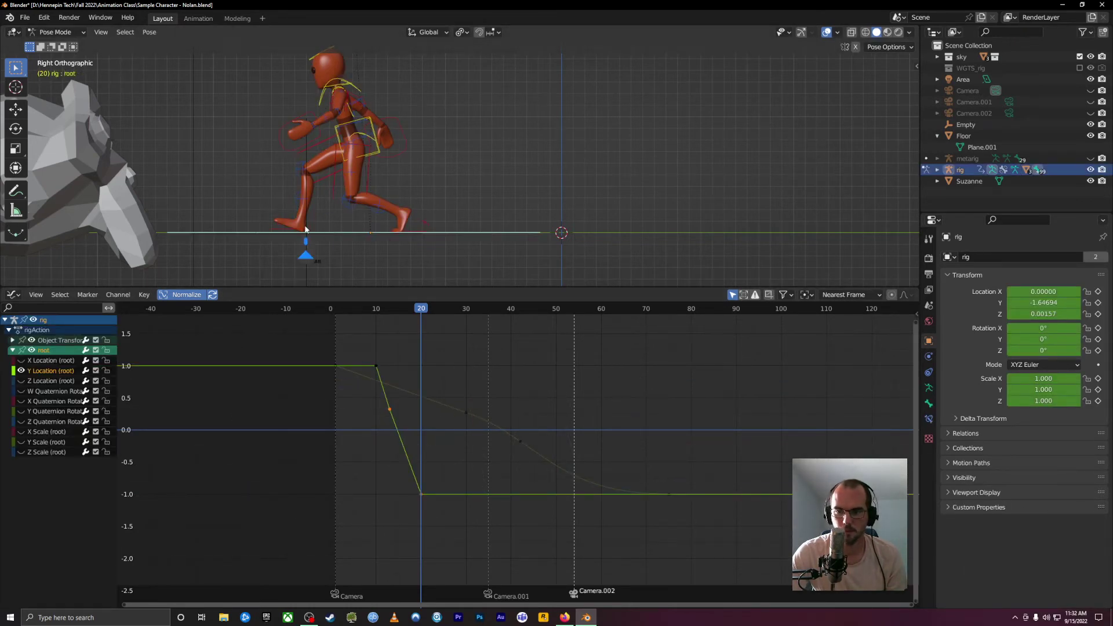
{"action": "scroll", "coordinate": [305, 228], "scroll_direction": "down", "scroll_amount": 3, "text": "alt"}
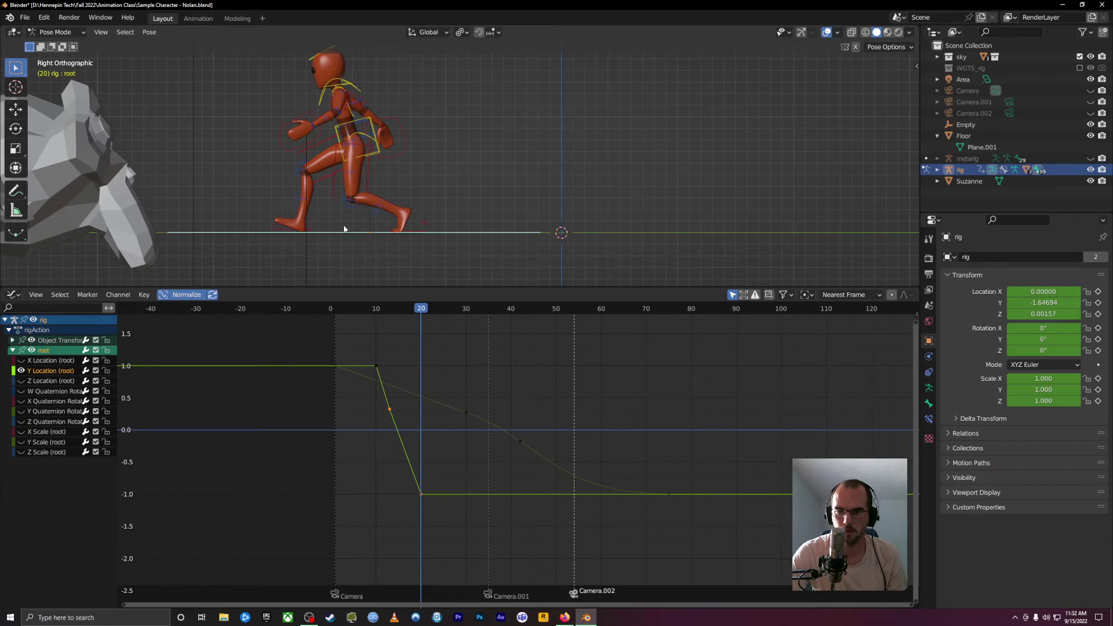
{"action": "middle_click_drag", "start_coordinate": [344, 229], "coordinate": [440, 162]}
{"action": "key", "text": "KP_3"}
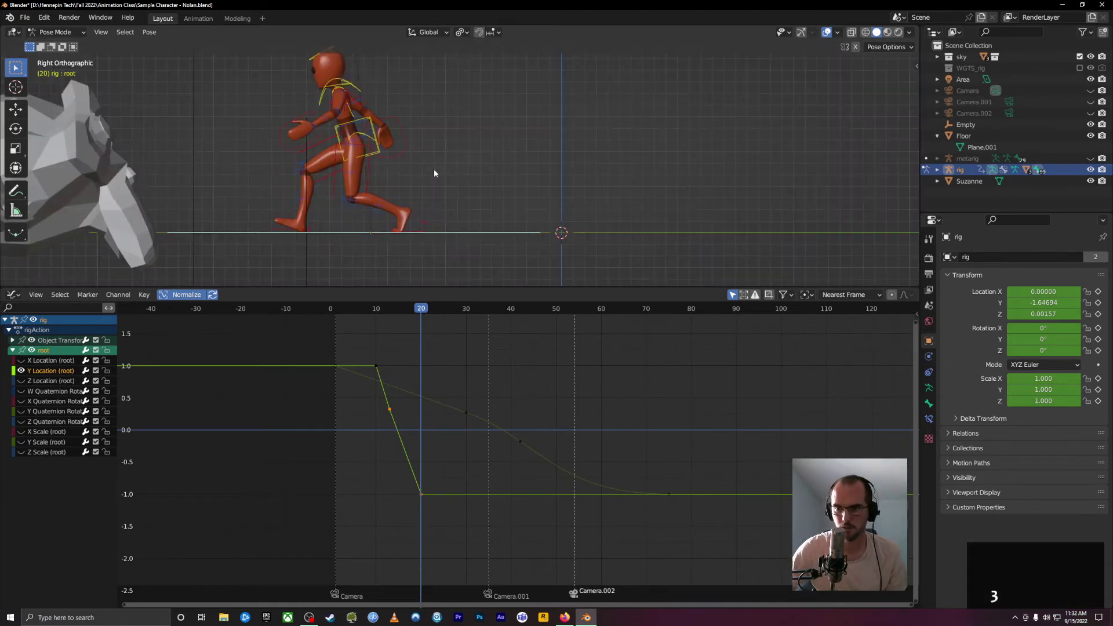
{"action": "scroll", "coordinate": [378, 230], "scroll_direction": "up", "scroll_amount": 8}
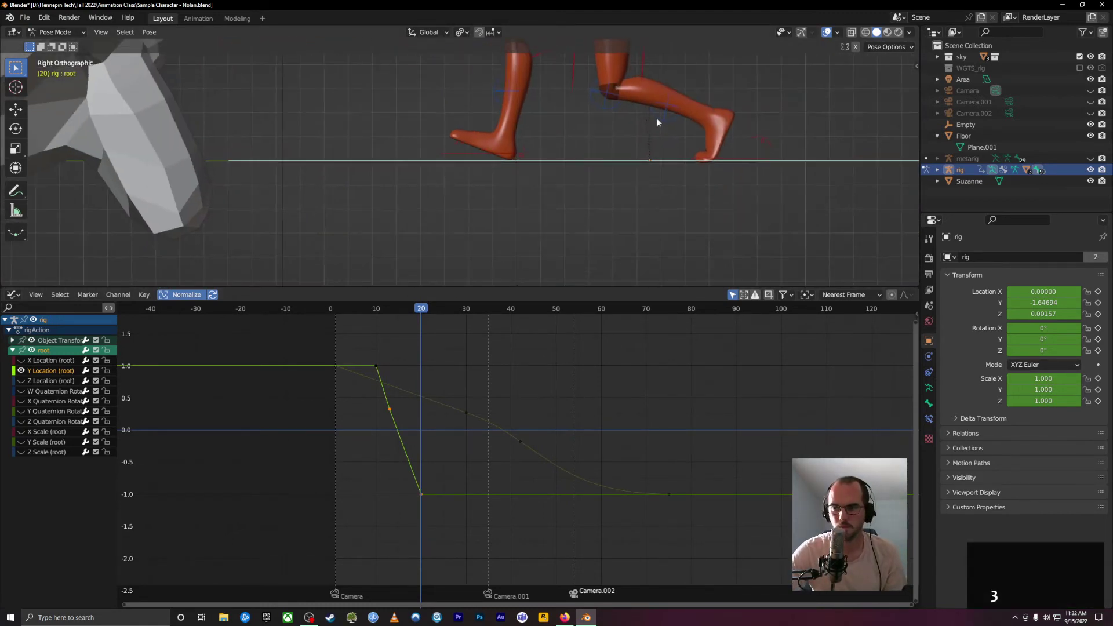
{"action": "middle_click_drag", "start_coordinate": [656, 118], "coordinate": [554, 155], "text": "shift"}
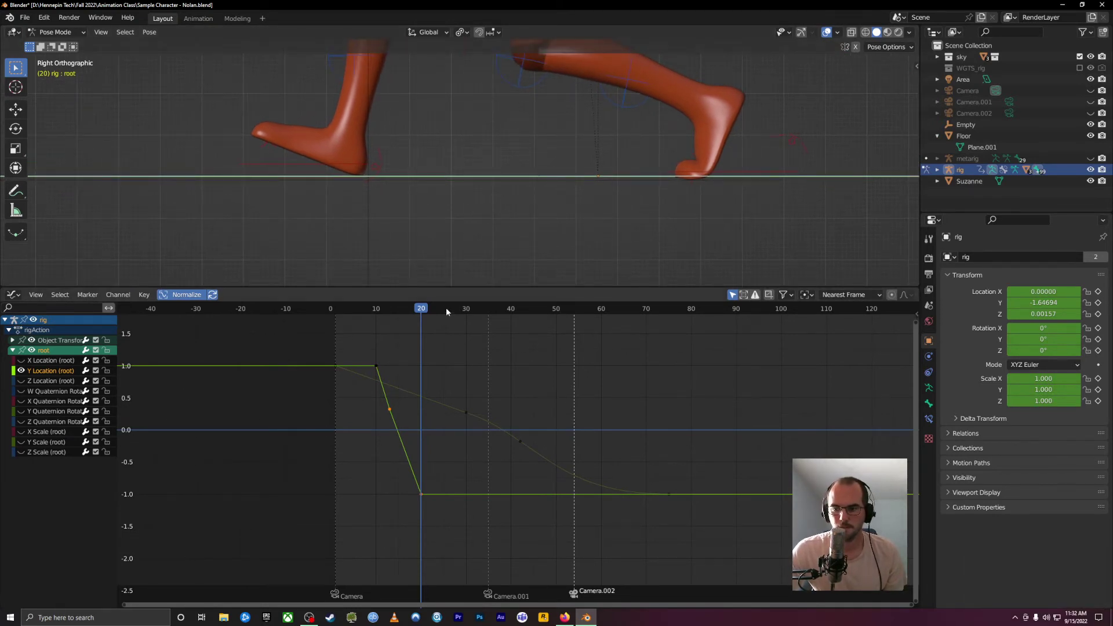
{"action": "mouse_move", "coordinate": [420, 309]}
{"action": "left_mouse_down"}
{"action": "mouse_move", "coordinate": [451, 318]}
{"action": "mouse_move", "coordinate": [432, 319]}
{"action": "left_mouse_up"}
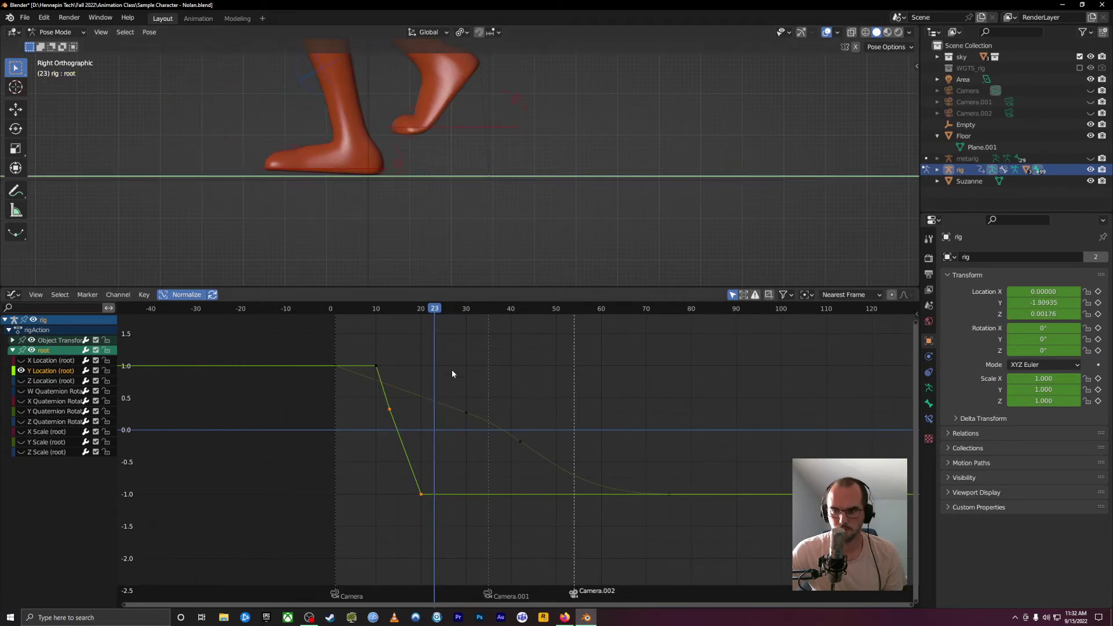
{"action": "key", "text": "g"}
{"action": "key", "text": "y"}
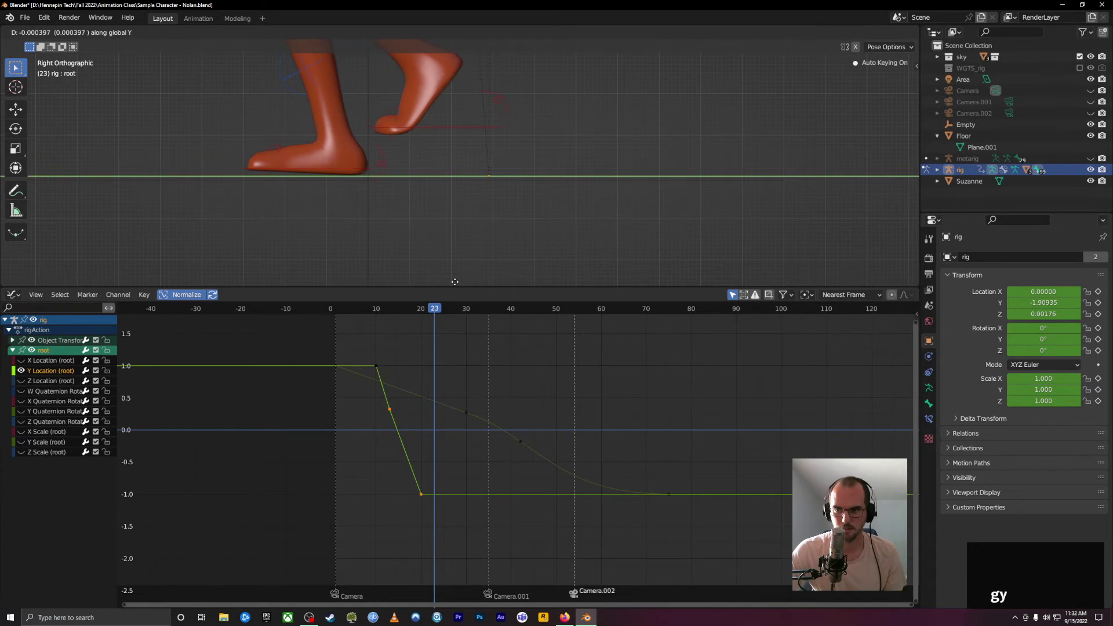
{"action": "left_click", "coordinate": [455, 282]}
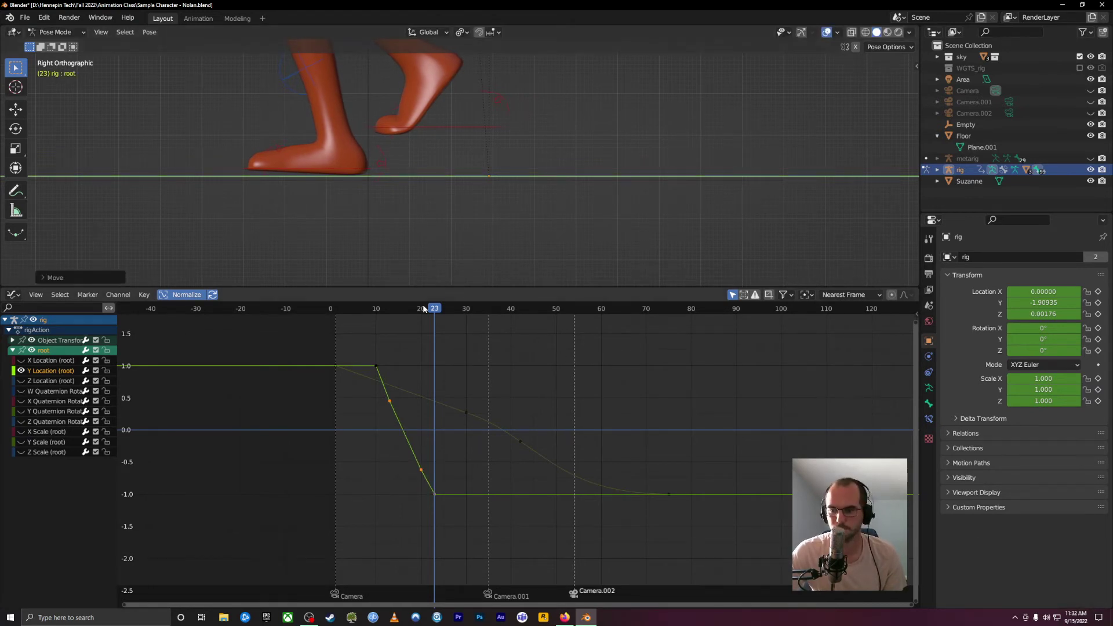
{"action": "mouse_move", "coordinate": [424, 309]}
{"action": "left_mouse_down"}
{"action": "mouse_move", "coordinate": [403, 318]}
{"action": "mouse_move", "coordinate": [436, 326]}
{"action": "left_mouse_up"}
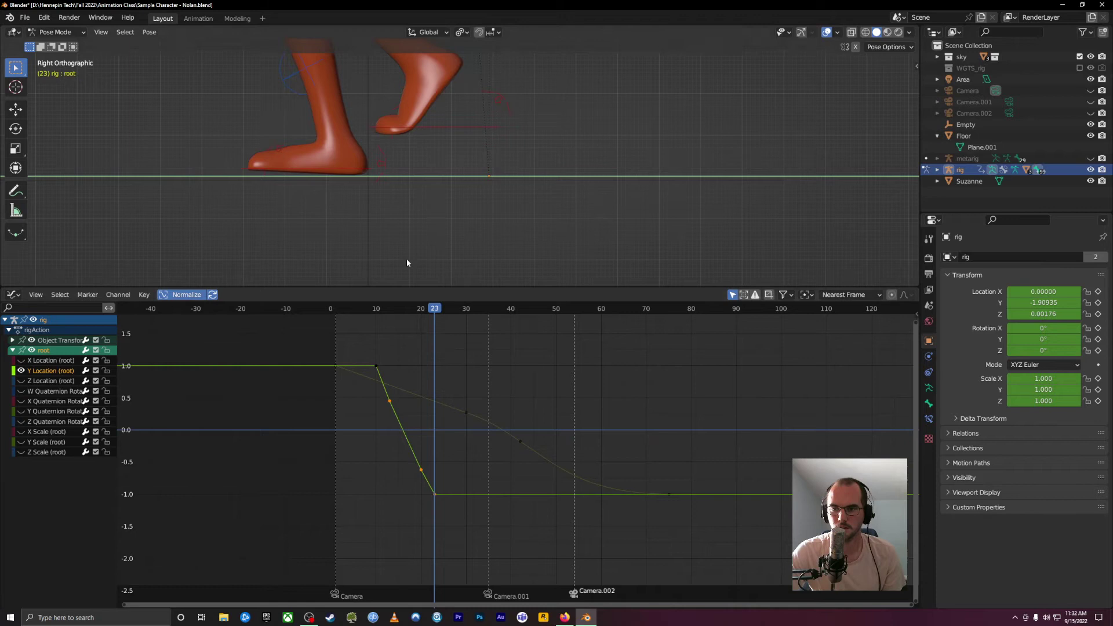
- At frame 23, move the Empty to the front foot's toe, at about -2.49 in Y, and insert a keyframe for it
{"action": "left_click", "coordinate": [370, 241]}
{"action": "key", "text": "g"}
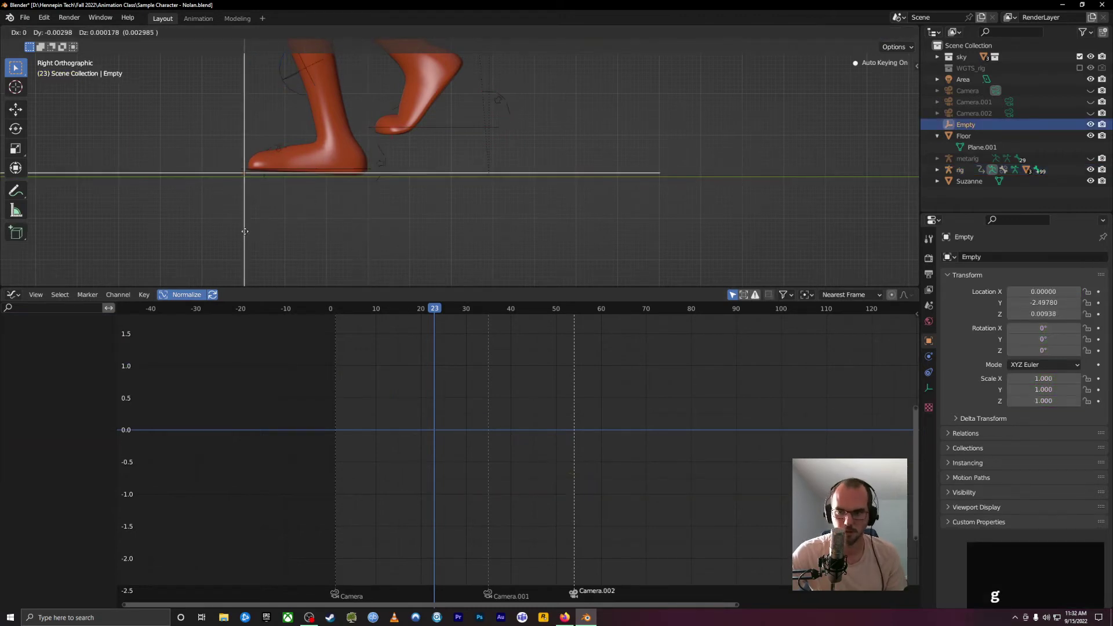
{"action": "left_click", "coordinate": [250, 234]}
{"action": "key", "text": "i"}
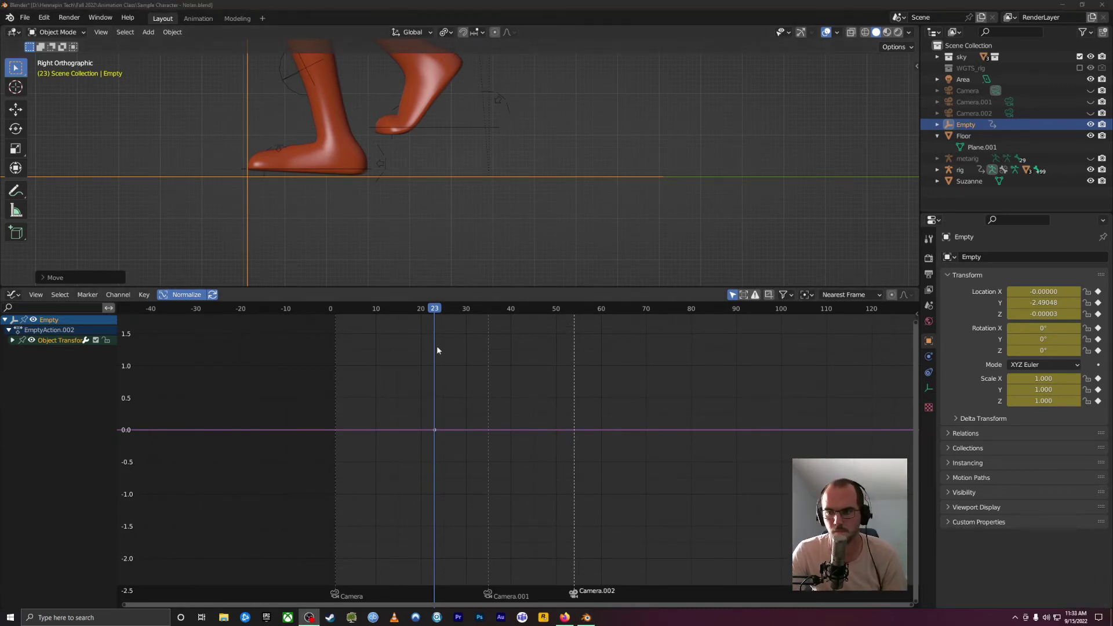
- At frame 27, move the rig's root control along global Y until the rear foot's toe meets the Empty
{"action": "left_click_drag", "start_coordinate": [433, 316], "coordinate": [453, 317]}
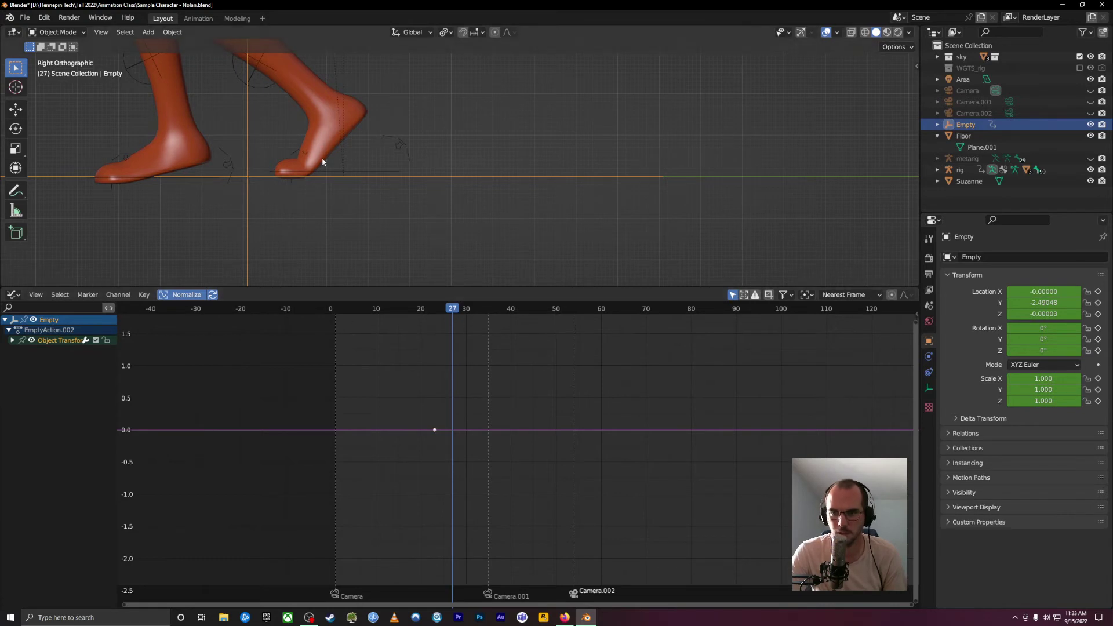
{"action": "left_click", "coordinate": [239, 79]}
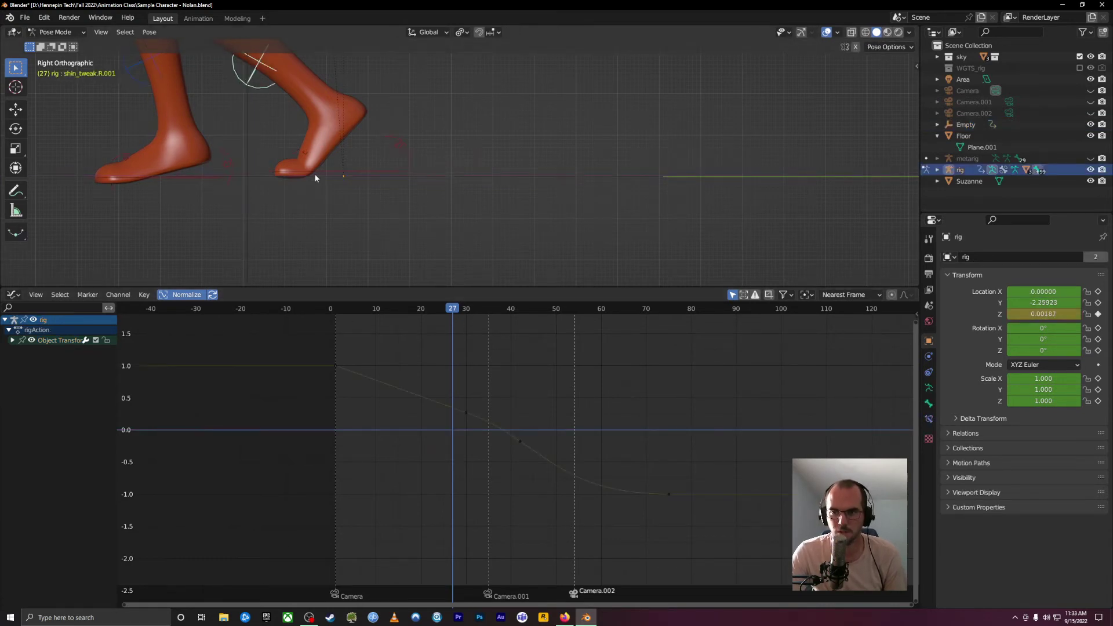
{"action": "left_click", "coordinate": [363, 176]}
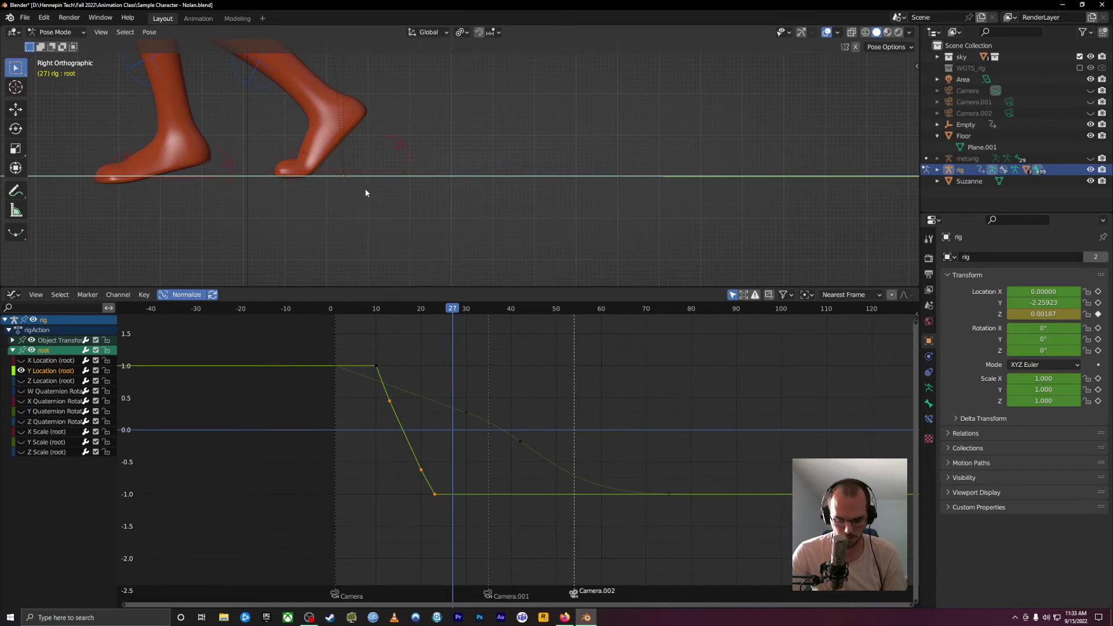
{"action": "key", "text": "g"}
{"action": "key", "text": "y"}
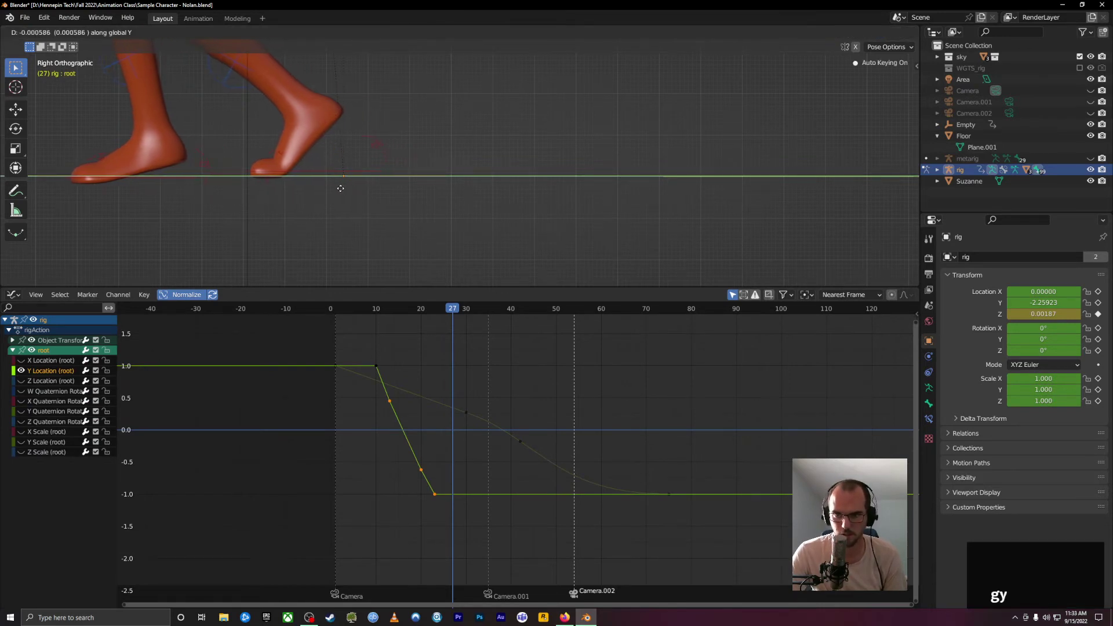
{"action": "left_click", "coordinate": [340, 188]}
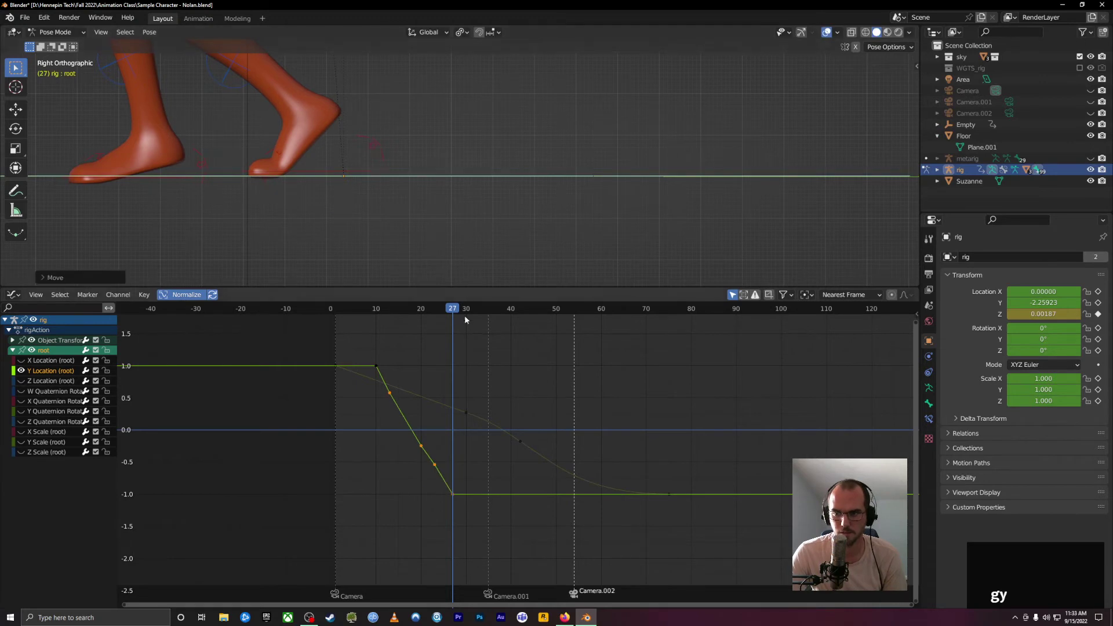
{"action": "left_click_drag", "start_coordinate": [464, 315], "coordinate": [452, 353]}
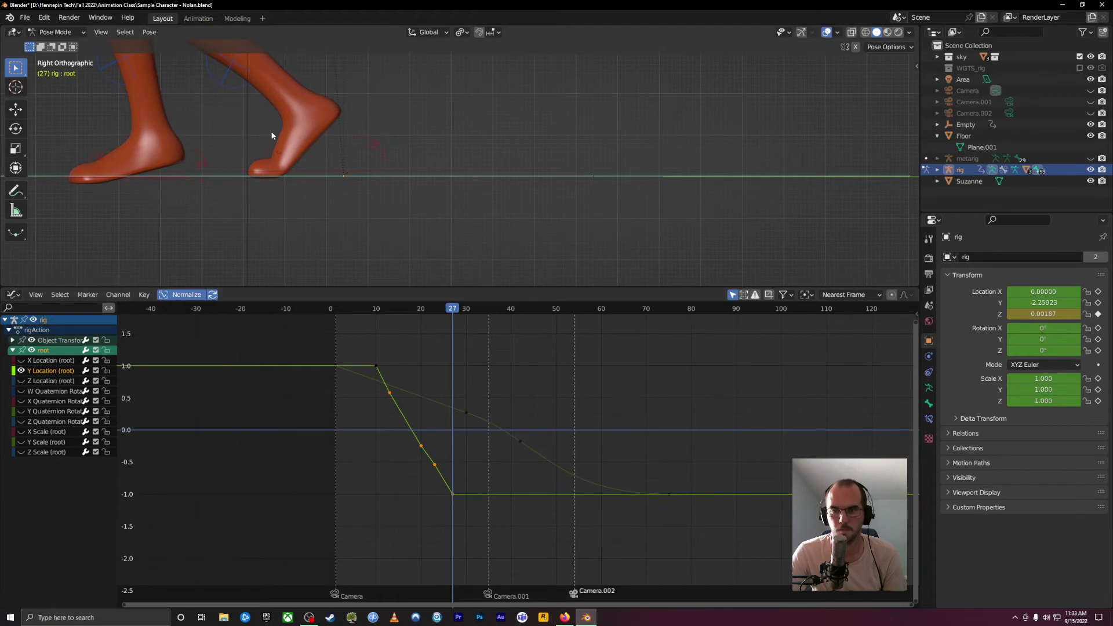
- Scrub the walk back and forth up to frame 30 to check the feet for sliding and return to frame 27
{"action": "scroll", "coordinate": [272, 135], "scroll_direction": "down", "scroll_amount": 8}
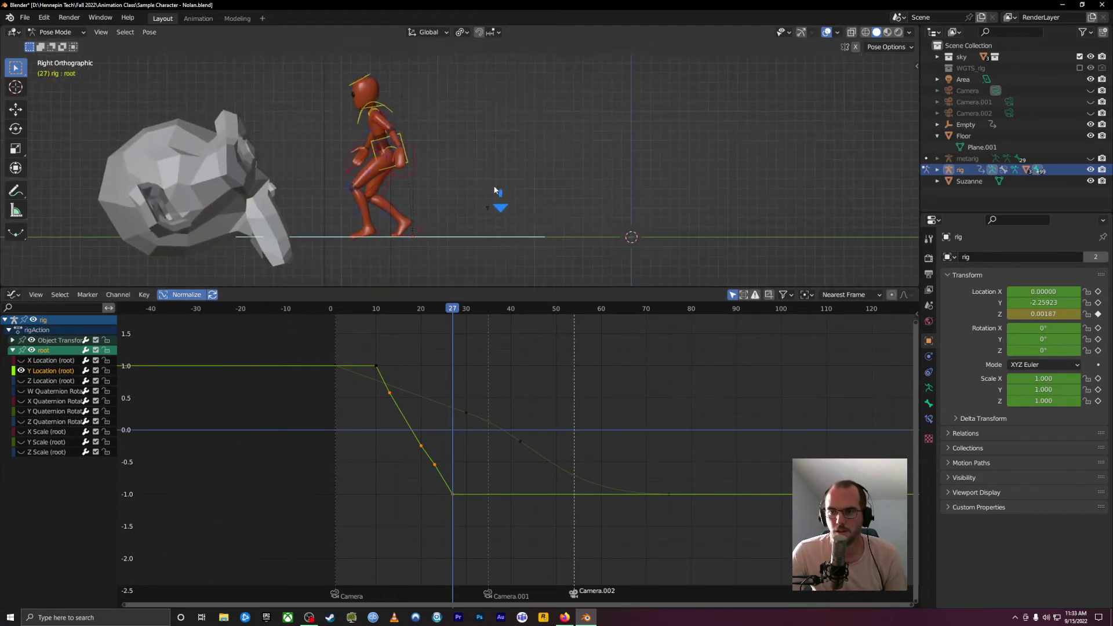
{"action": "middle_click_drag", "start_coordinate": [496, 190], "coordinate": [448, 209], "text": "shift"}
{"action": "left_click_drag", "start_coordinate": [451, 323], "coordinate": [421, 394]}
{"action": "scroll", "coordinate": [383, 424], "scroll_direction": "up", "scroll_amount": 5, "text": "alt"}
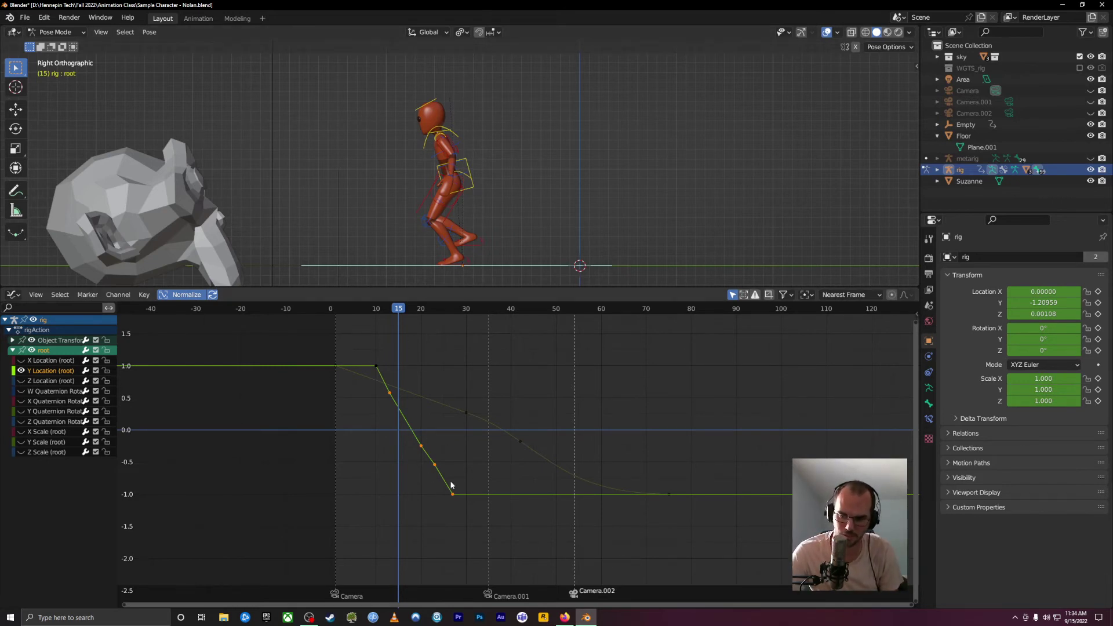
{"action": "left_click_drag", "start_coordinate": [395, 309], "coordinate": [429, 332]}
{"action": "left_click_drag", "start_coordinate": [394, 327], "coordinate": [465, 407]}
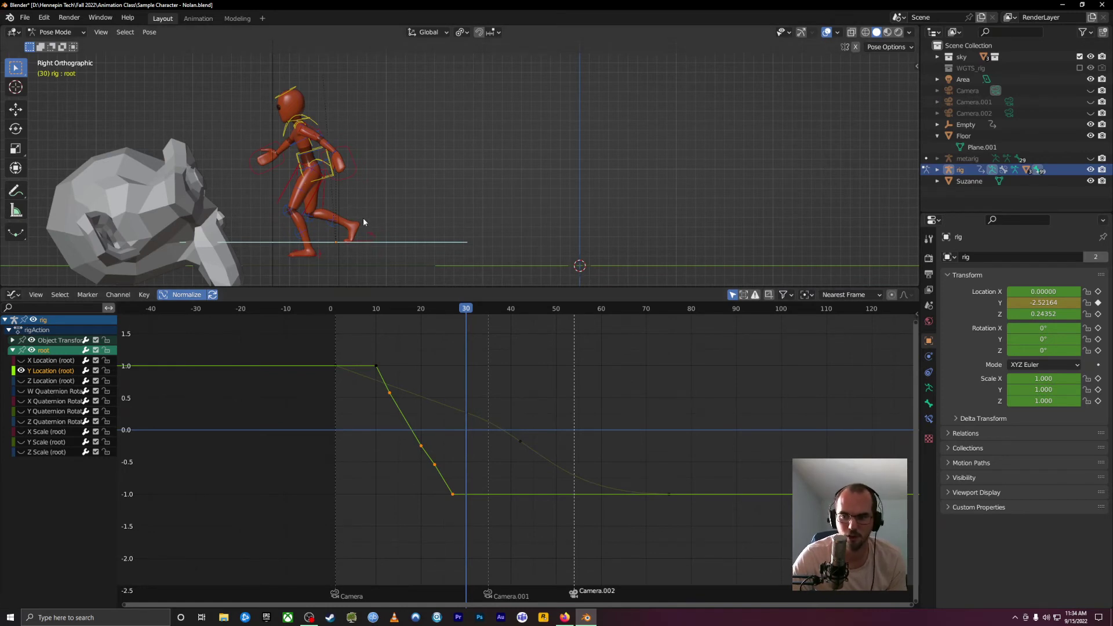
{"action": "left_click_drag", "start_coordinate": [458, 307], "coordinate": [454, 313]}
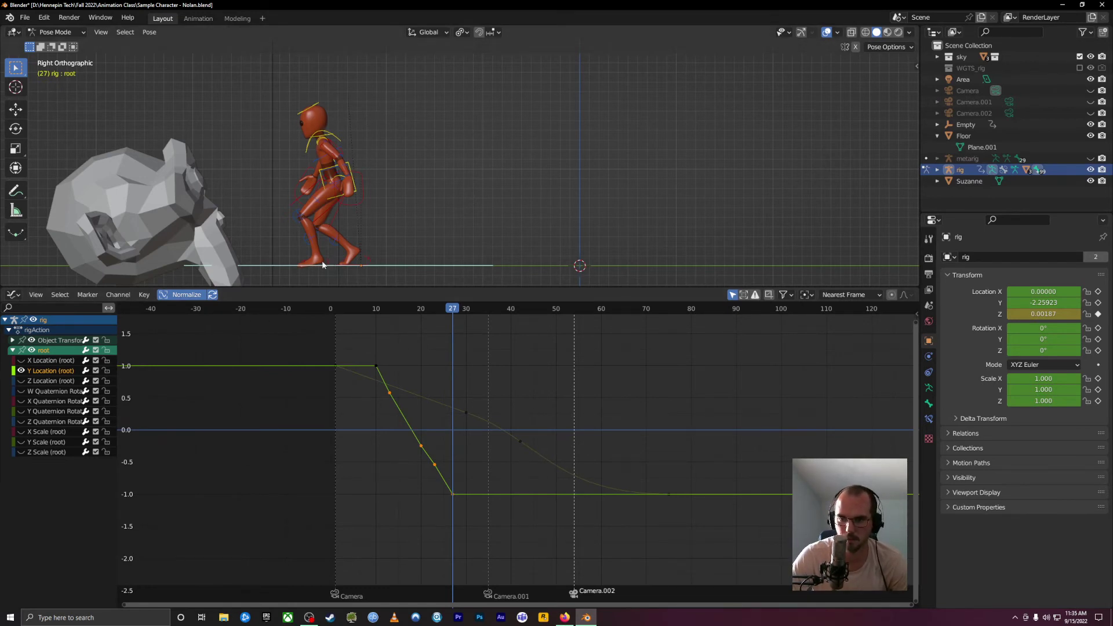
{"action": "mouse_move", "coordinate": [451, 311]}
{"action": "left_mouse_down"}
{"action": "mouse_move", "coordinate": [464, 311]}
{"action": "mouse_move", "coordinate": [452, 317]}
{"action": "left_mouse_up"}
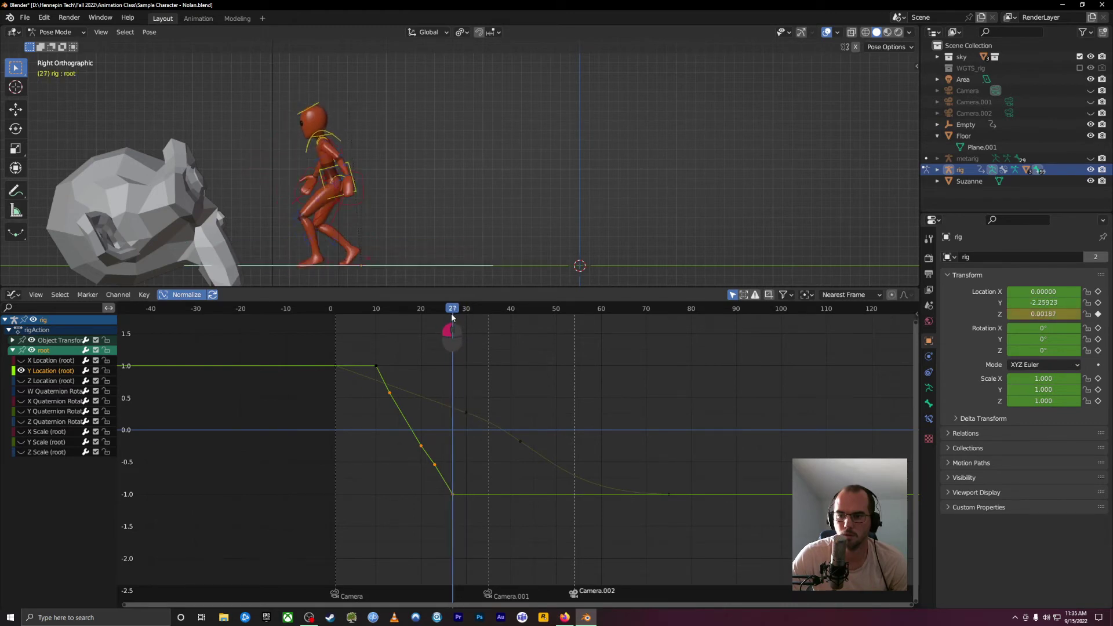
- Select the left foot IK control and its Y and Z Location curves, framed around frame 27 in the Graph Editor
{"action": "left_click", "coordinate": [301, 266]}
{"action": "key", "text": "Home"}
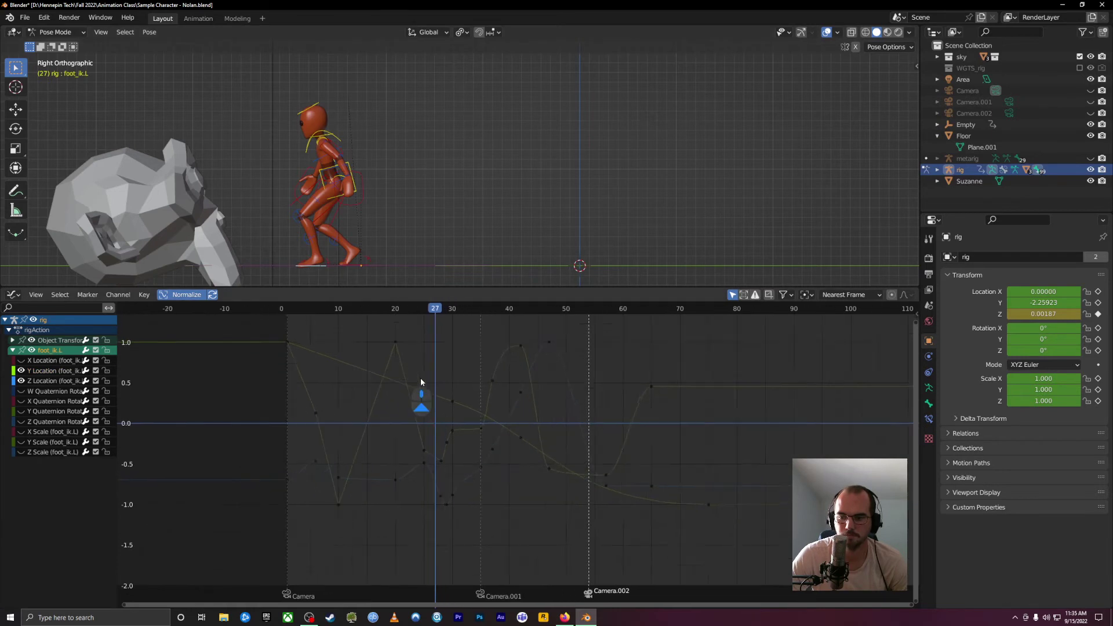
{"action": "scroll", "coordinate": [411, 387], "scroll_direction": "up", "scroll_amount": 5}
{"action": "middle_click_drag", "start_coordinate": [354, 369], "coordinate": [435, 372]}
{"action": "scroll", "coordinate": [431, 409], "scroll_direction": "down", "scroll_amount": 2}
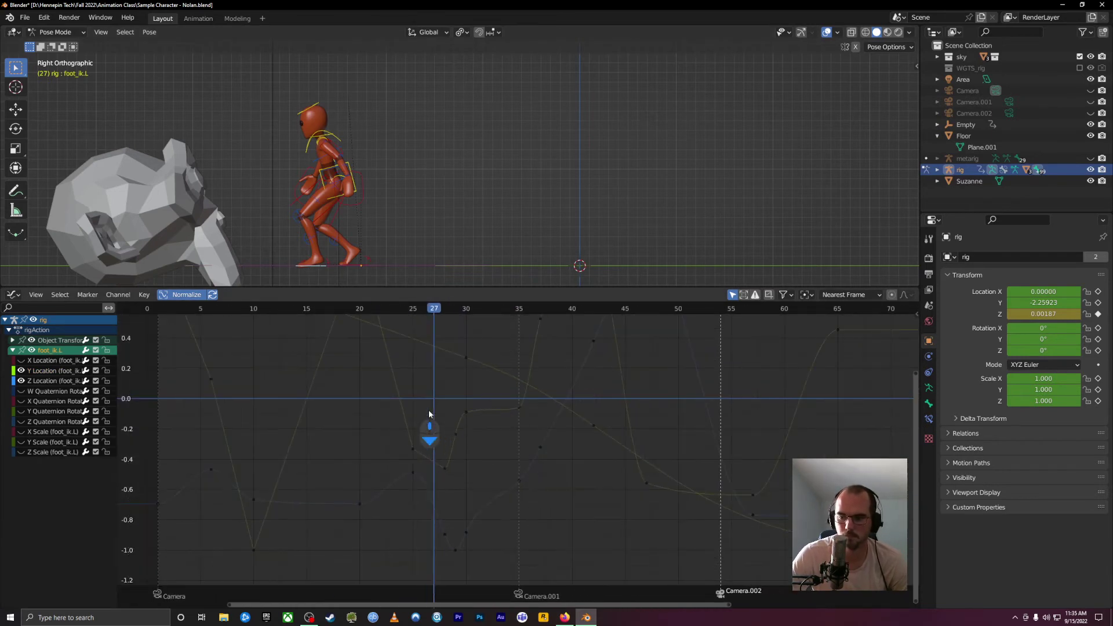
{"action": "mouse_move", "coordinate": [435, 305]}
{"action": "left_mouse_down"}
{"action": "mouse_move", "coordinate": [423, 308]}
{"action": "mouse_move", "coordinate": [434, 308]}
{"action": "left_mouse_up"}
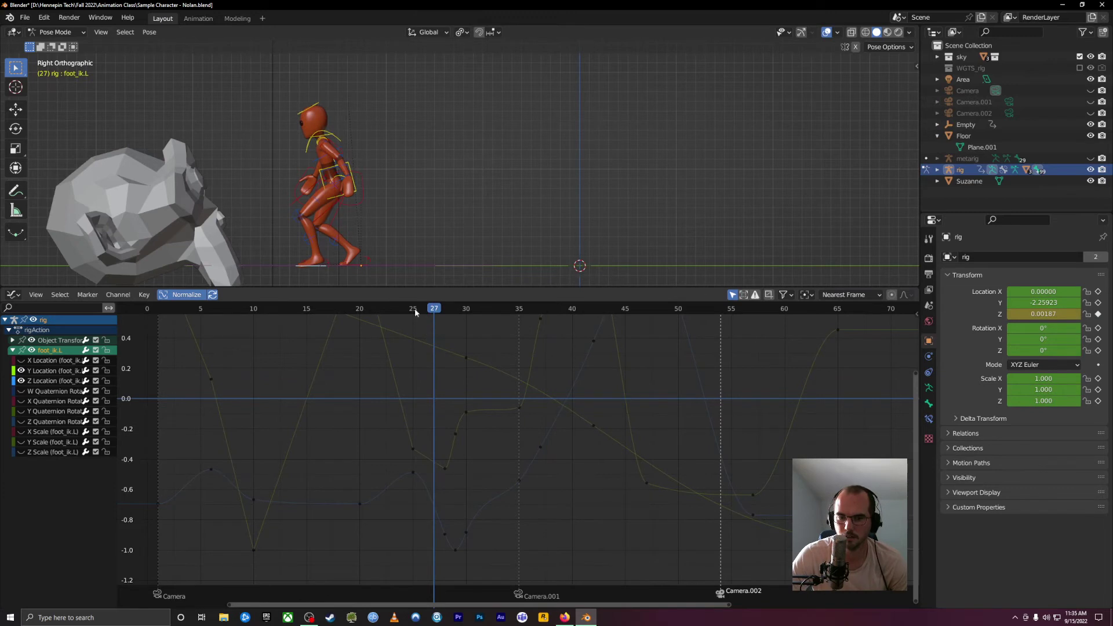
{"action": "left_click", "coordinate": [43, 371]}
{"action": "left_click", "coordinate": [44, 381]}
{"action": "left_click", "coordinate": [63, 371]}
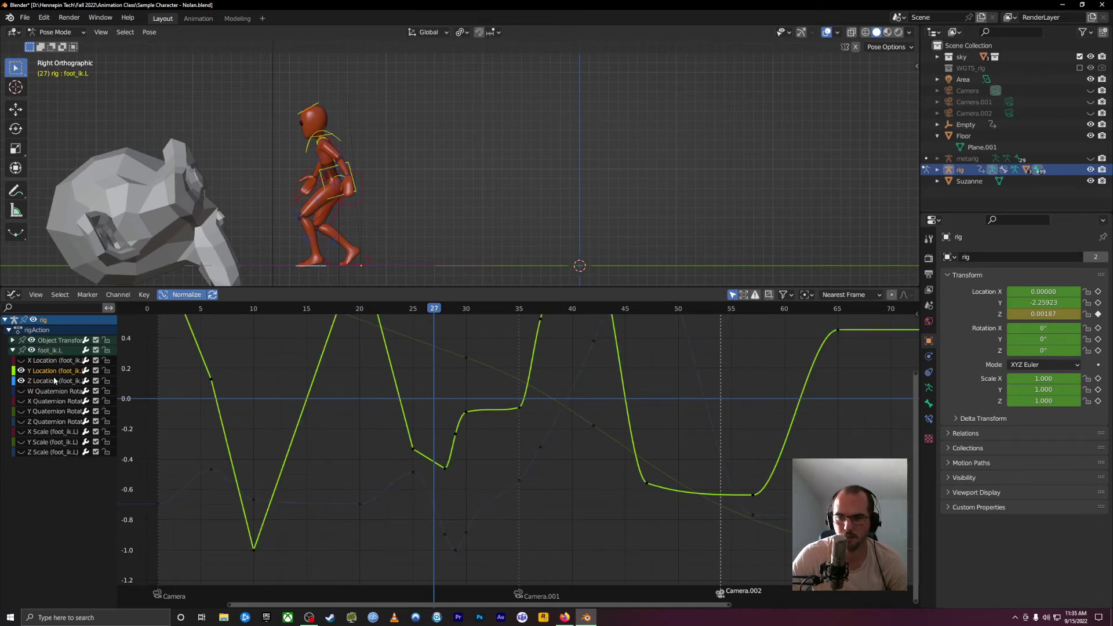
{"action": "left_click", "coordinate": [54, 380]}
{"action": "left_click", "coordinate": [54, 373]}
{"action": "left_click", "coordinate": [53, 380], "text": "shift"}
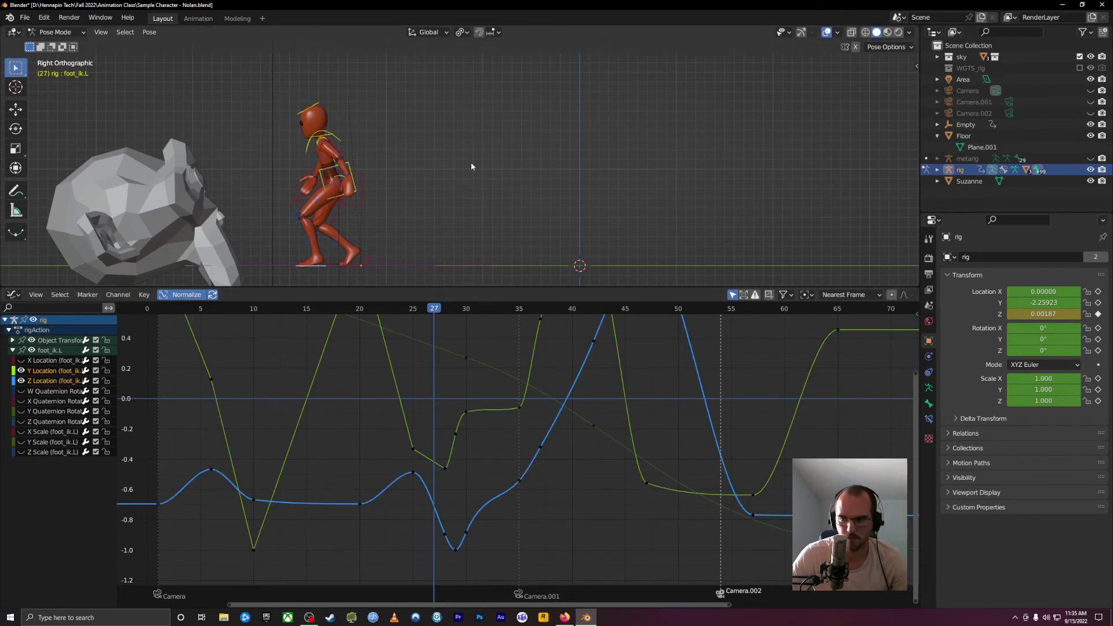
- Insert a Location keyframe on the left foot IK control at frame 27 and set its nearby keys through frame 30 to Linear interpolation
{"action": "key", "text": "i"}
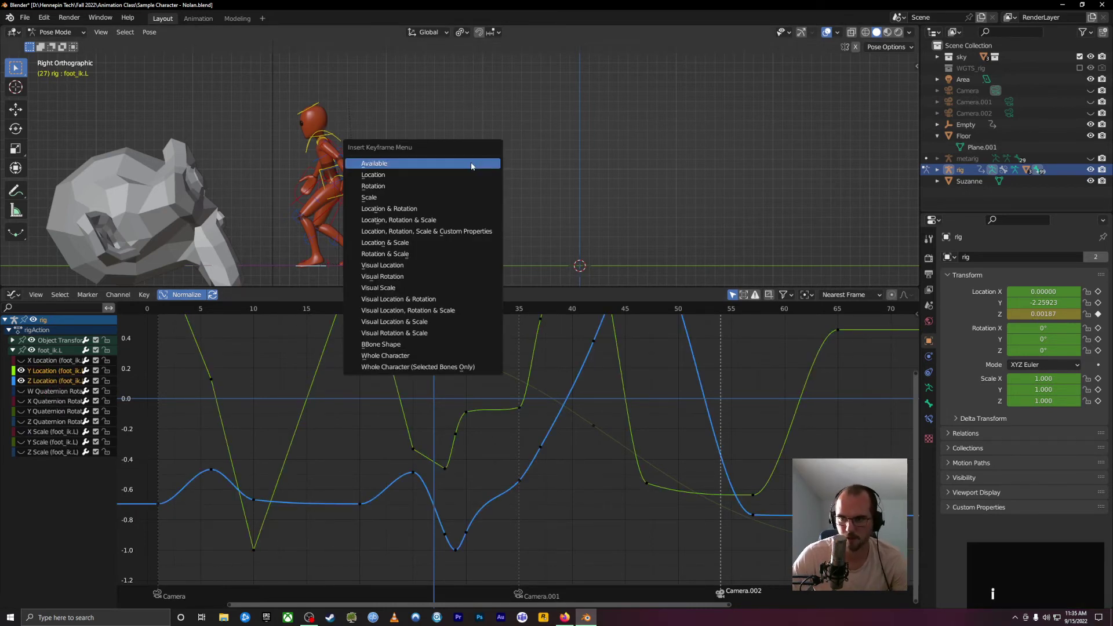
{"action": "left_click", "coordinate": [432, 177]}
{"action": "left_click_drag", "start_coordinate": [436, 313], "coordinate": [434, 314]}
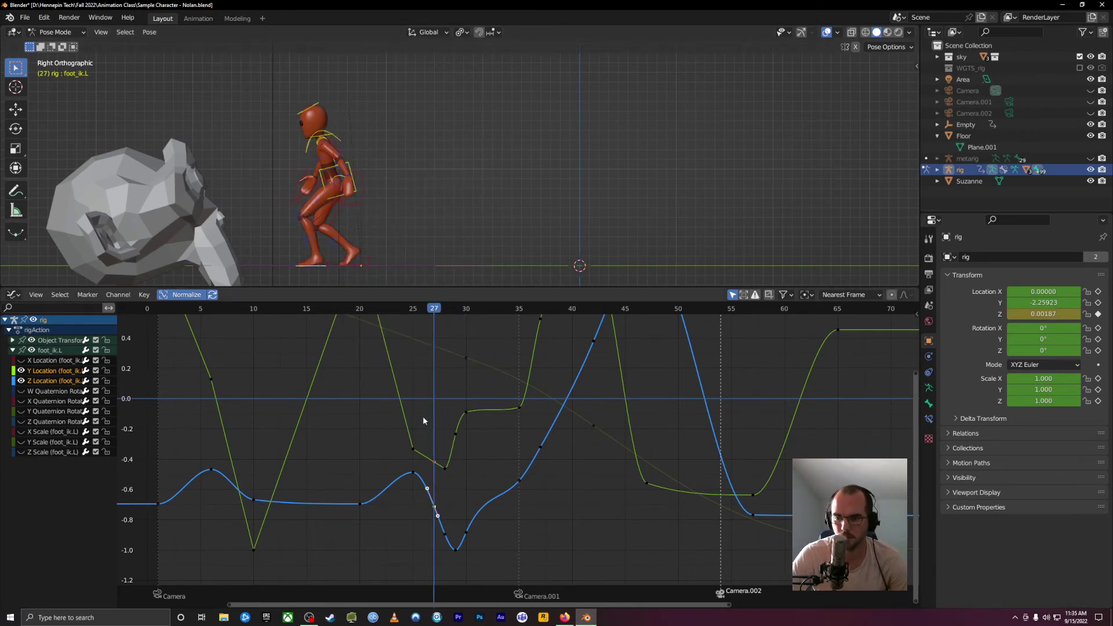
{"action": "left_click_drag", "start_coordinate": [424, 424], "coordinate": [496, 560]}
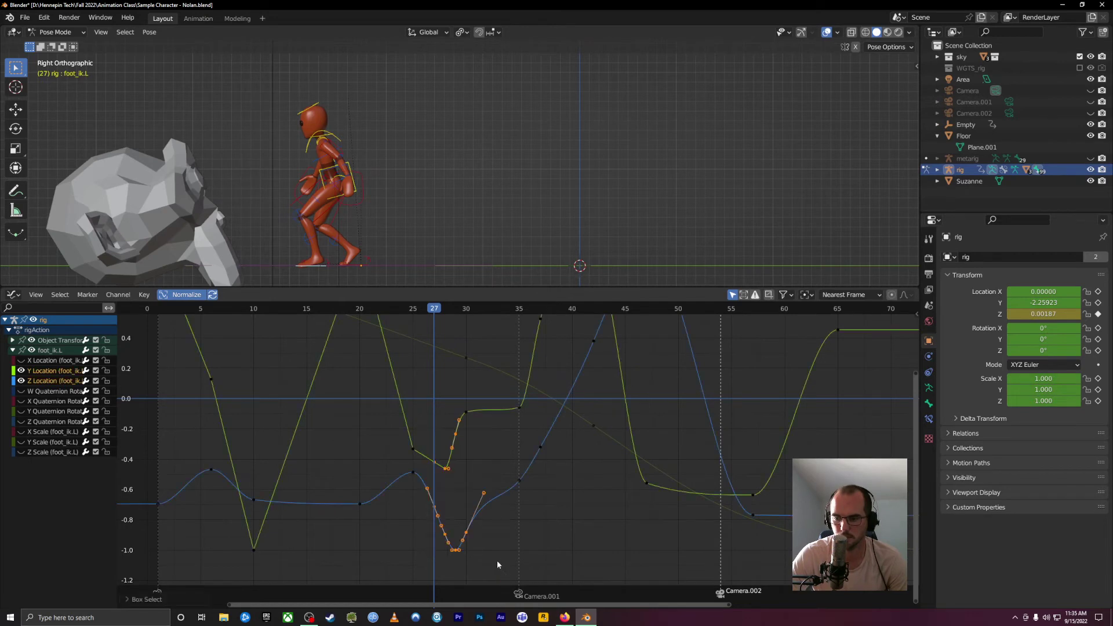
{"action": "key", "text": "t"}
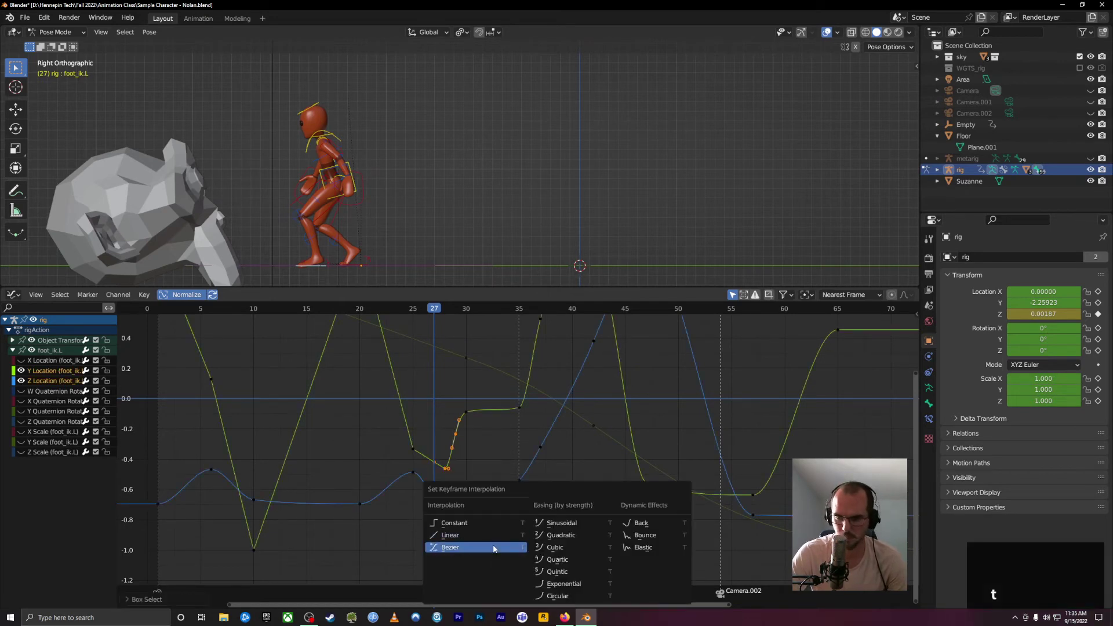
{"action": "left_click", "coordinate": [490, 535]}
- Delete the left foot IK control's Y and Z Location keys at frame 28
{"action": "left_click_drag", "start_coordinate": [433, 308], "coordinate": [445, 309]}
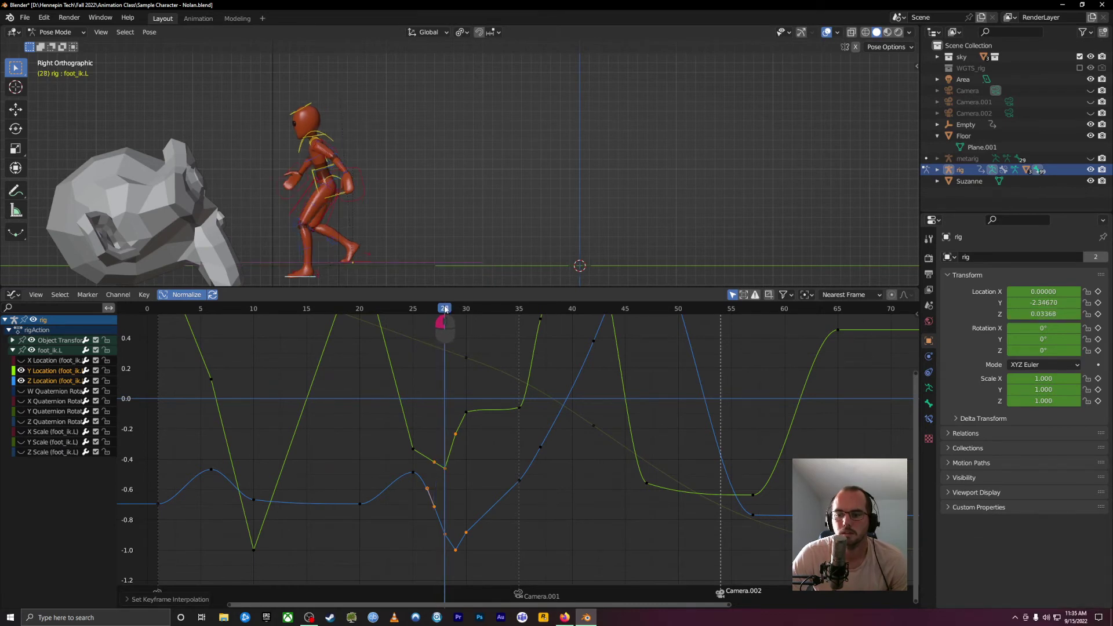
{"action": "left_click_drag", "start_coordinate": [460, 489], "coordinate": [442, 463]}
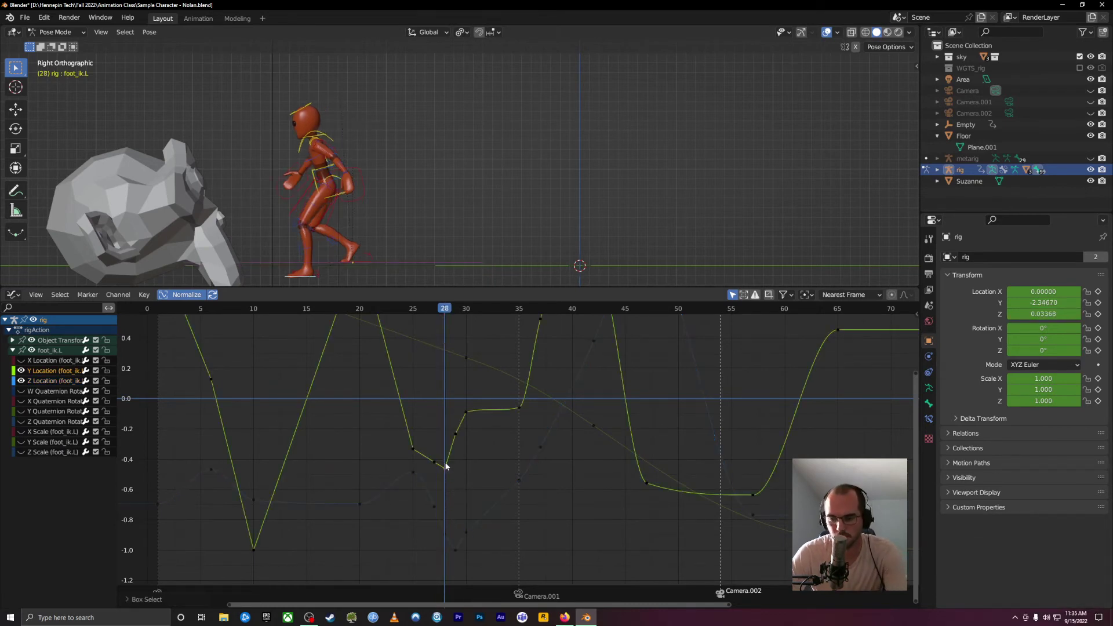
{"action": "key", "text": "BackSpace"}
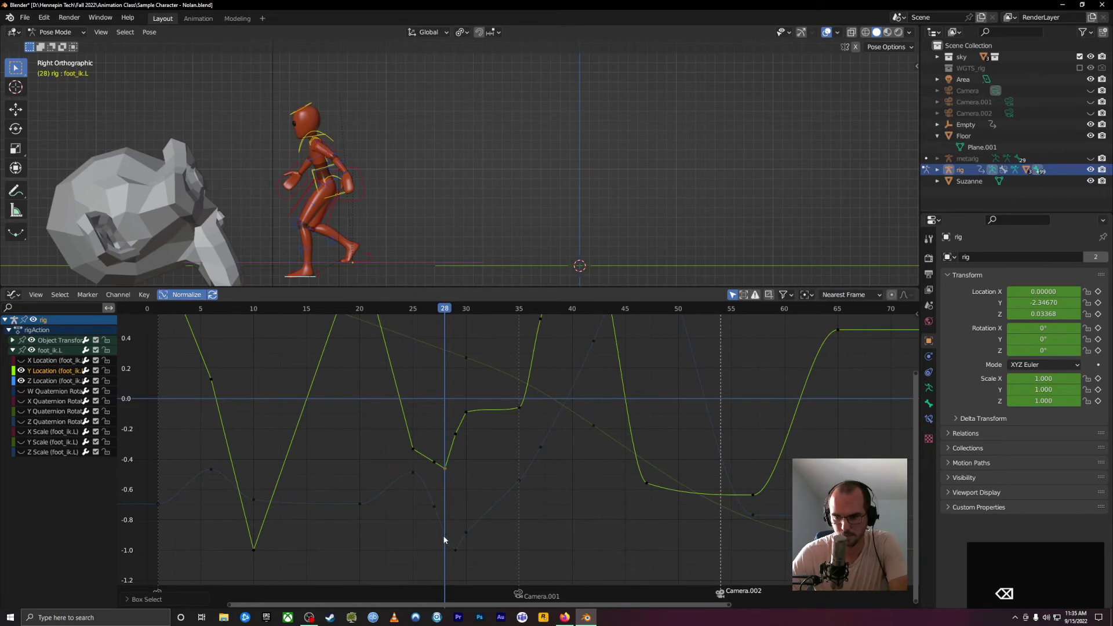
{"action": "key", "text": "Delete"}
{"action": "left_click_drag", "start_coordinate": [439, 557], "coordinate": [450, 525]}
{"action": "key", "text": "Delete"}
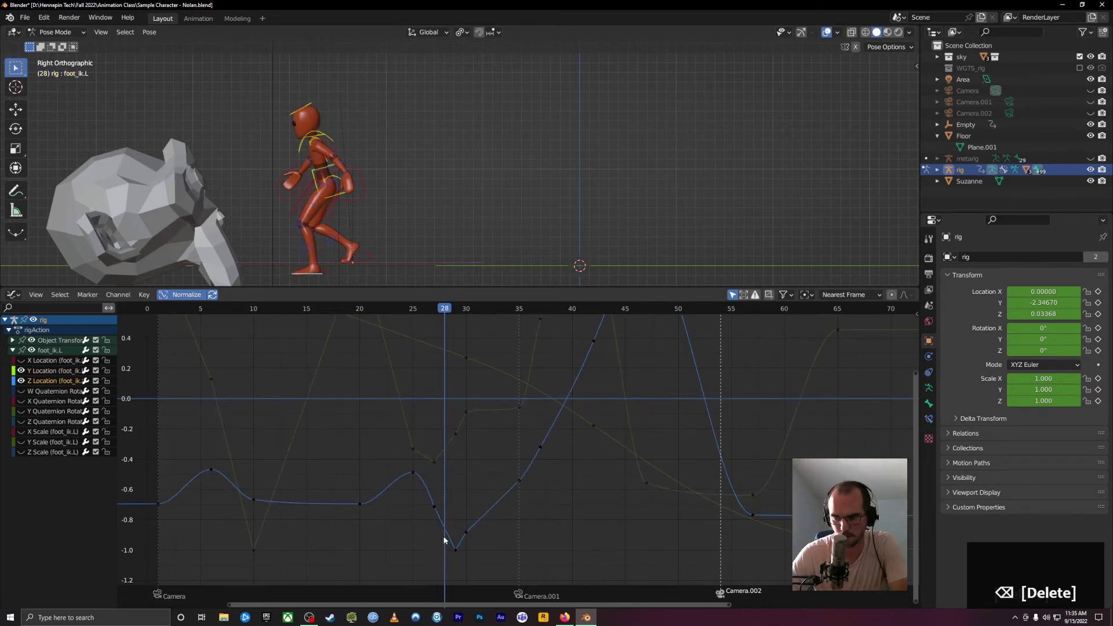
- Delete the left foot IK control's Z and Y Location keys at frame 29
{"action": "left_click_drag", "start_coordinate": [434, 308], "coordinate": [464, 327]}
{"action": "left_click", "coordinate": [455, 549]}
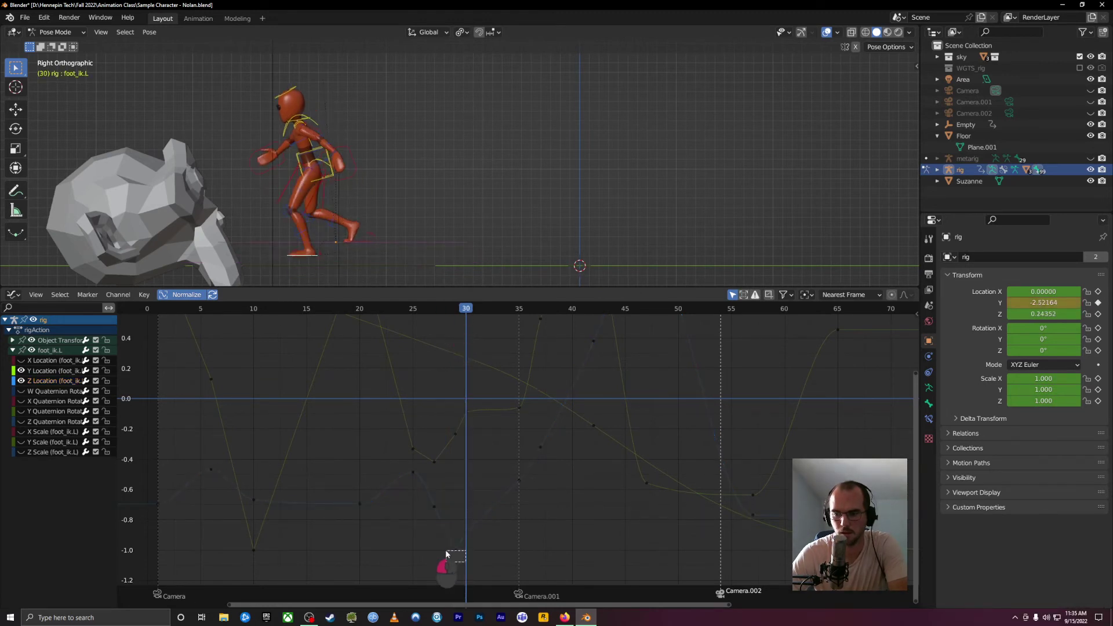
{"action": "key", "text": "Delete"}
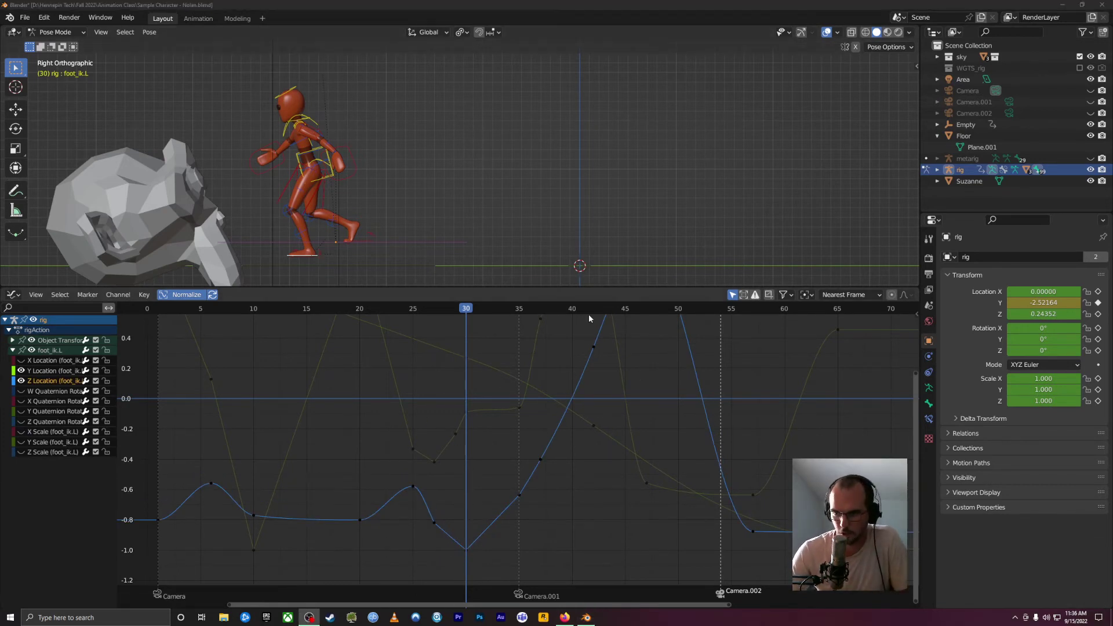
{"action": "mouse_move", "coordinate": [458, 309]}
{"action": "left_mouse_down"}
{"action": "mouse_move", "coordinate": [434, 315]}
{"action": "mouse_move", "coordinate": [484, 322]}
{"action": "mouse_move", "coordinate": [469, 322]}
{"action": "left_mouse_up"}
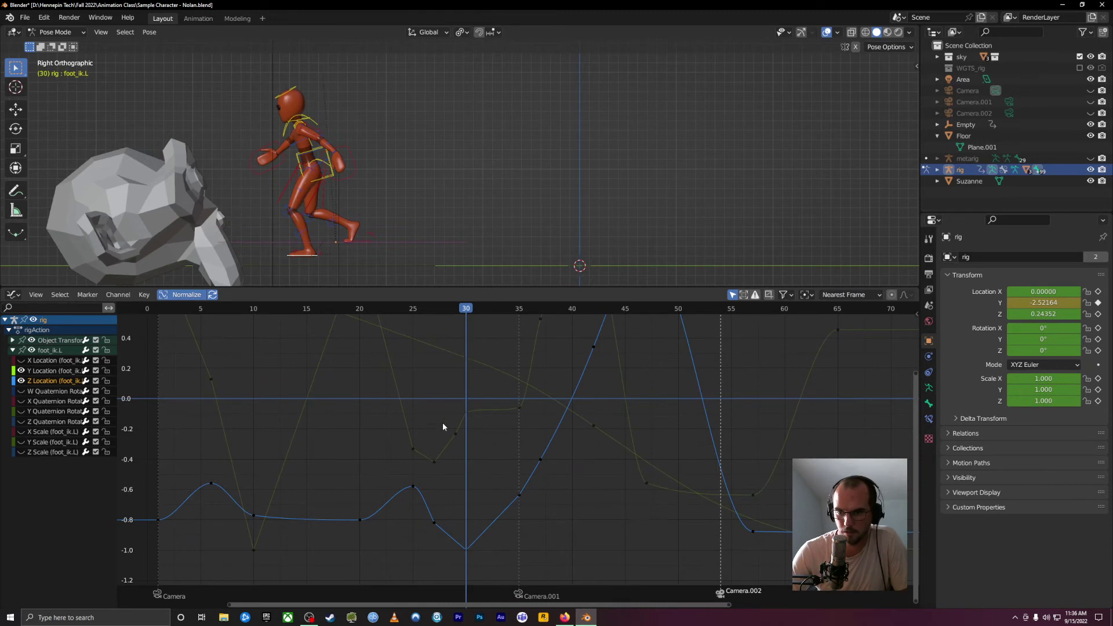
{"action": "left_click", "coordinate": [455, 434]}
{"action": "key", "text": "Delete"}
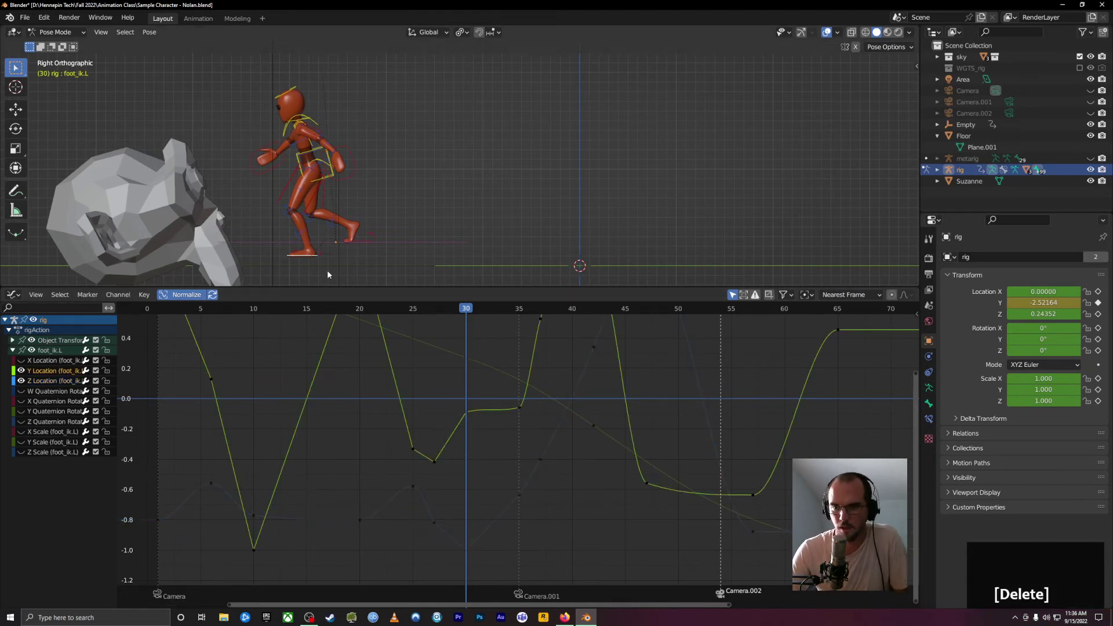
- Lower the left foot IK control at frame 30 to the ground, and lower it at frame 32 to straighten the leg
{"action": "key", "text": "g"}
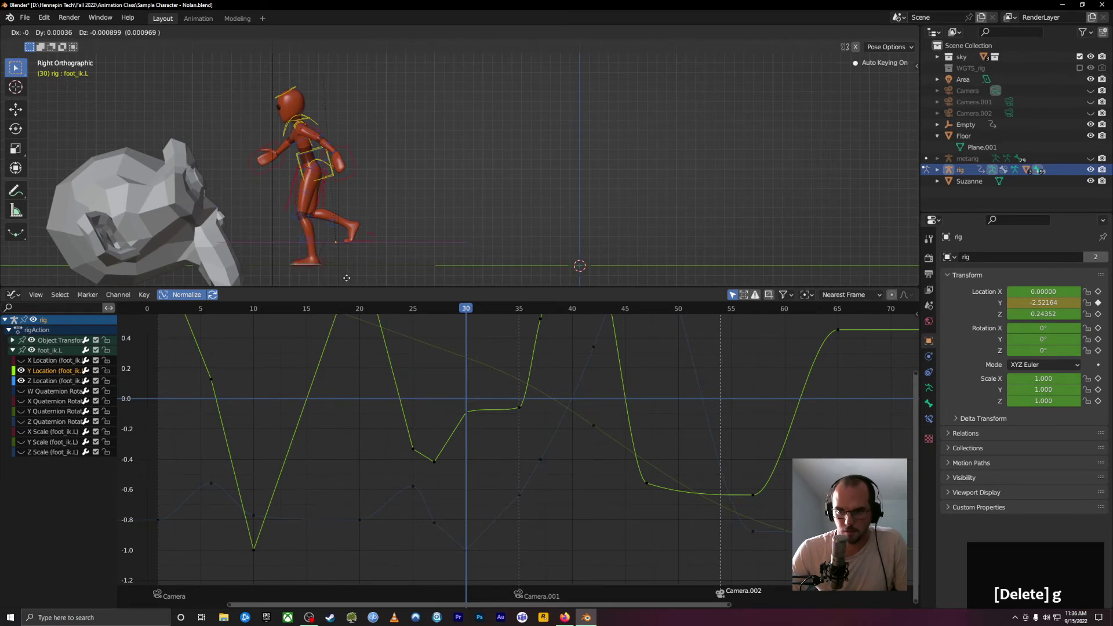
{"action": "left_click", "coordinate": [347, 277]}
{"action": "mouse_move", "coordinate": [468, 310]}
{"action": "left_mouse_down"}
{"action": "mouse_move", "coordinate": [434, 313]}
{"action": "mouse_move", "coordinate": [516, 326]}
{"action": "mouse_move", "coordinate": [487, 322]}
{"action": "left_mouse_up"}
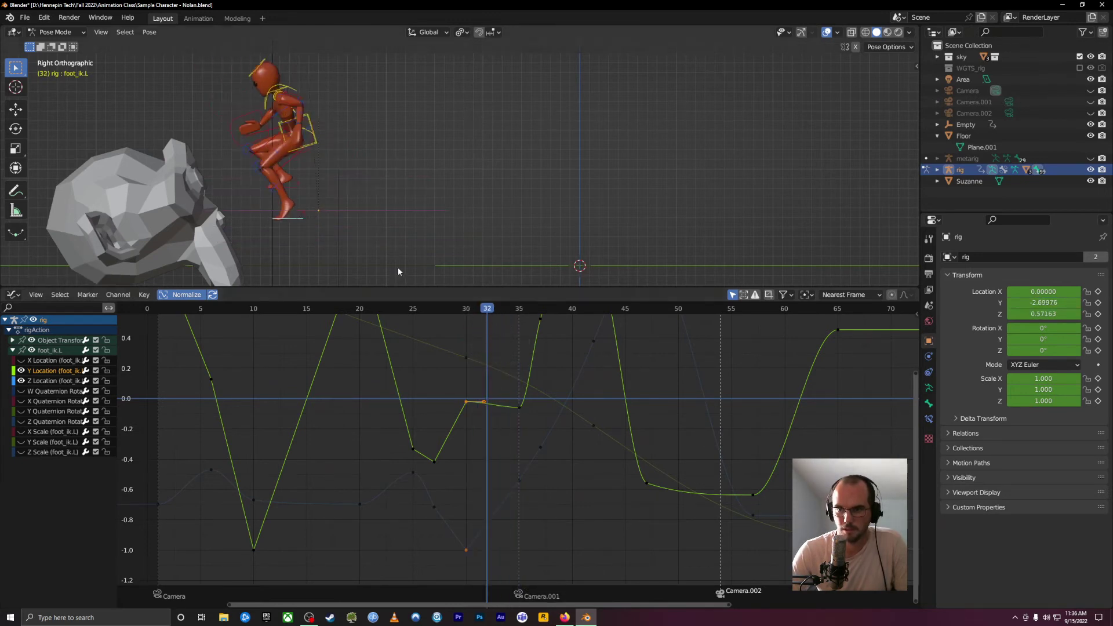
{"action": "key", "text": "g"}
{"action": "left_click", "coordinate": [410, 61]}
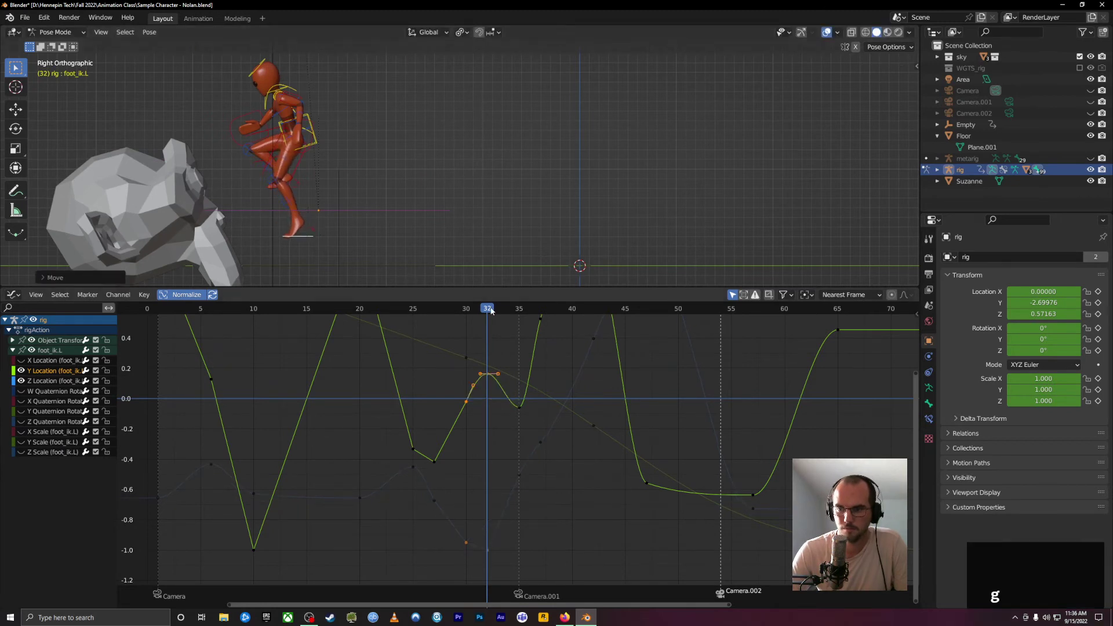
- Examine the left foot's ground contact up close around frames 27 and 28
{"action": "left_click_drag", "start_coordinate": [491, 311], "coordinate": [438, 338]}
{"action": "middle_click_drag", "start_coordinate": [325, 254], "coordinate": [391, 136], "text": "shift"}
{"action": "scroll", "coordinate": [354, 199], "scroll_direction": "up", "scroll_amount": 2}
{"action": "left_click_drag", "start_coordinate": [454, 382], "coordinate": [454, 546]}
{"action": "scroll", "coordinate": [350, 126], "scroll_direction": "up", "scroll_amount": 2}
{"action": "middle_click_drag", "start_coordinate": [349, 125], "coordinate": [437, 163], "text": "shift"}
{"action": "left_click", "coordinate": [438, 309]}
{"action": "left_click_drag", "start_coordinate": [439, 308], "coordinate": [443, 312]}
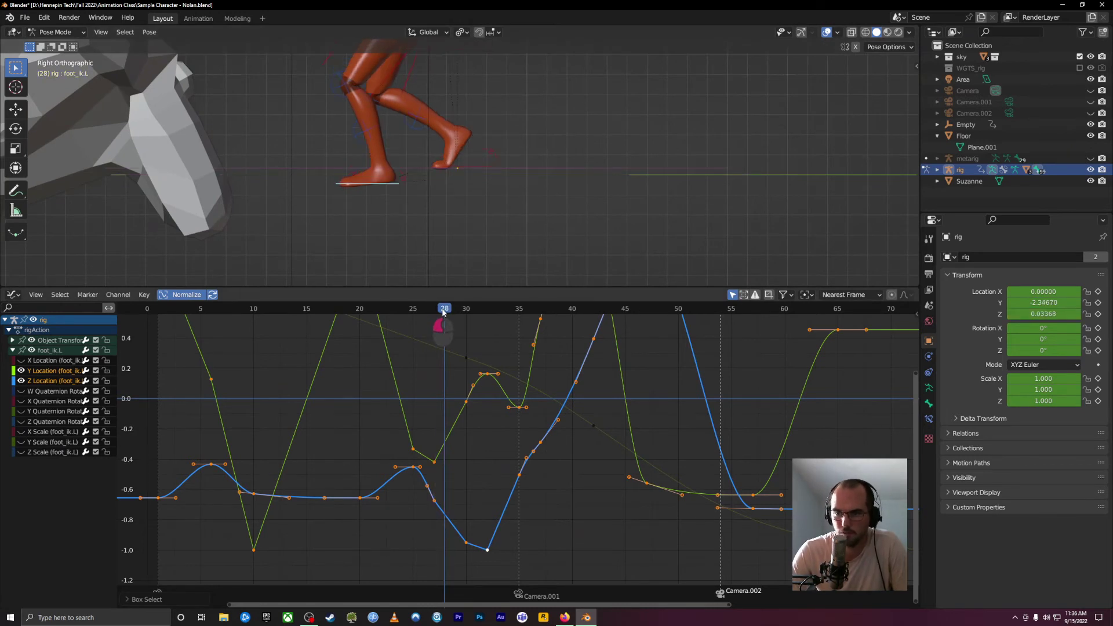
- Try raising the left foot IK control to ground level at frame 28, and undo the move
{"action": "key", "text": "g"}
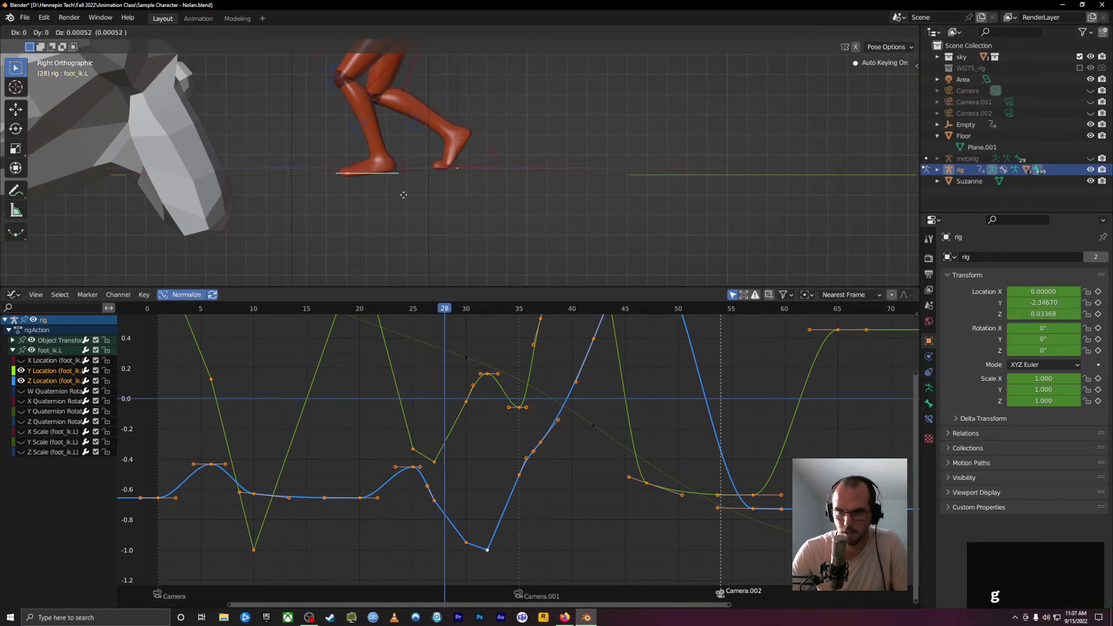
{"action": "left_click", "coordinate": [404, 195]}
{"action": "mouse_move", "coordinate": [443, 312]}
{"action": "left_mouse_down"}
{"action": "mouse_move", "coordinate": [427, 318]}
{"action": "mouse_move", "coordinate": [444, 321]}
{"action": "left_mouse_up"}
{"action": "key", "text": "ctrl+z"}
{"action": "key", "text": "ctrl+z"}
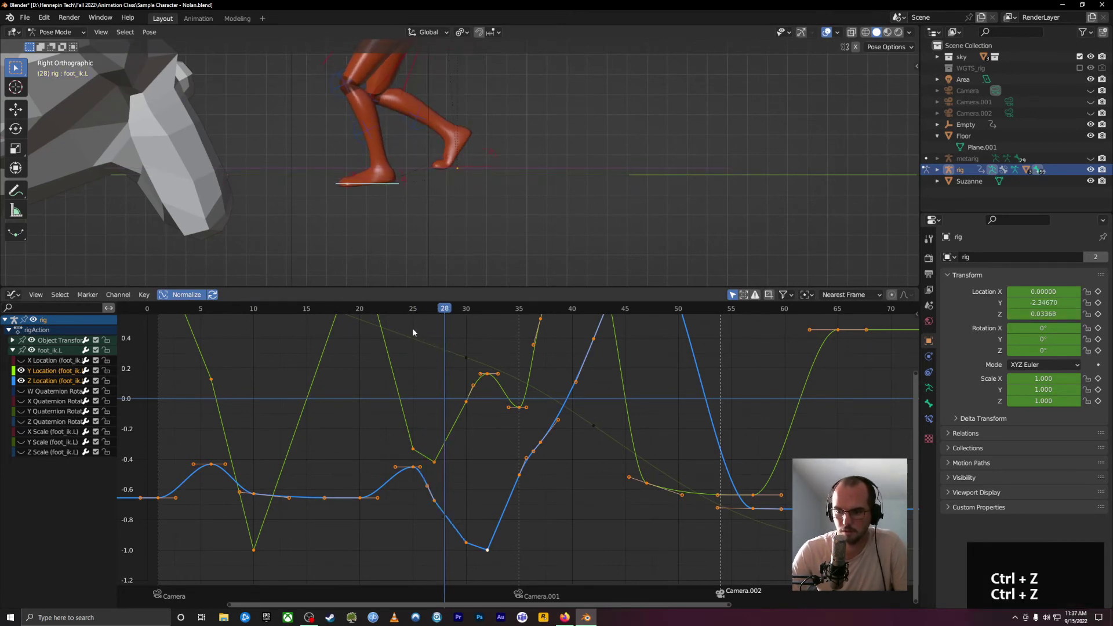
- At frame 29, raise the left foot IK control so the sole sits at ground level
{"action": "mouse_move", "coordinate": [444, 313]}
{"action": "left_mouse_down"}
{"action": "mouse_move", "coordinate": [432, 313]}
{"action": "mouse_move", "coordinate": [467, 317]}
{"action": "mouse_move", "coordinate": [433, 323]}
{"action": "mouse_move", "coordinate": [453, 328]}
{"action": "left_mouse_up"}
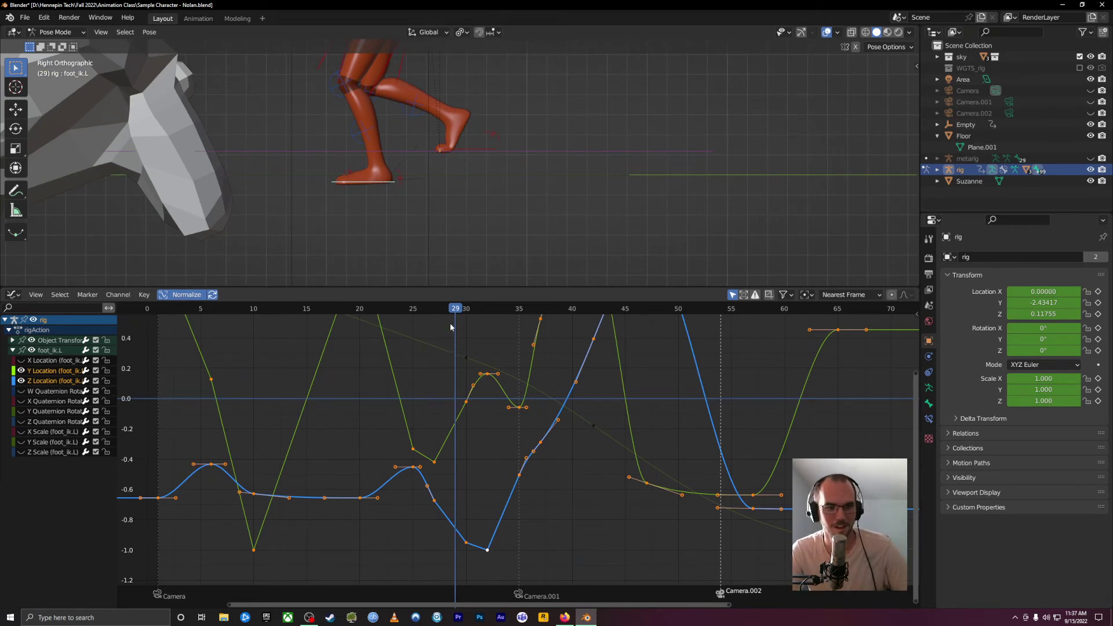
{"action": "mouse_move", "coordinate": [454, 316]}
{"action": "left_mouse_down"}
{"action": "mouse_move", "coordinate": [472, 313]}
{"action": "mouse_move", "coordinate": [410, 315]}
{"action": "mouse_move", "coordinate": [452, 317]}
{"action": "mouse_move", "coordinate": [460, 327]}
{"action": "mouse_move", "coordinate": [436, 328]}
{"action": "mouse_move", "coordinate": [459, 329]}
{"action": "left_mouse_up"}
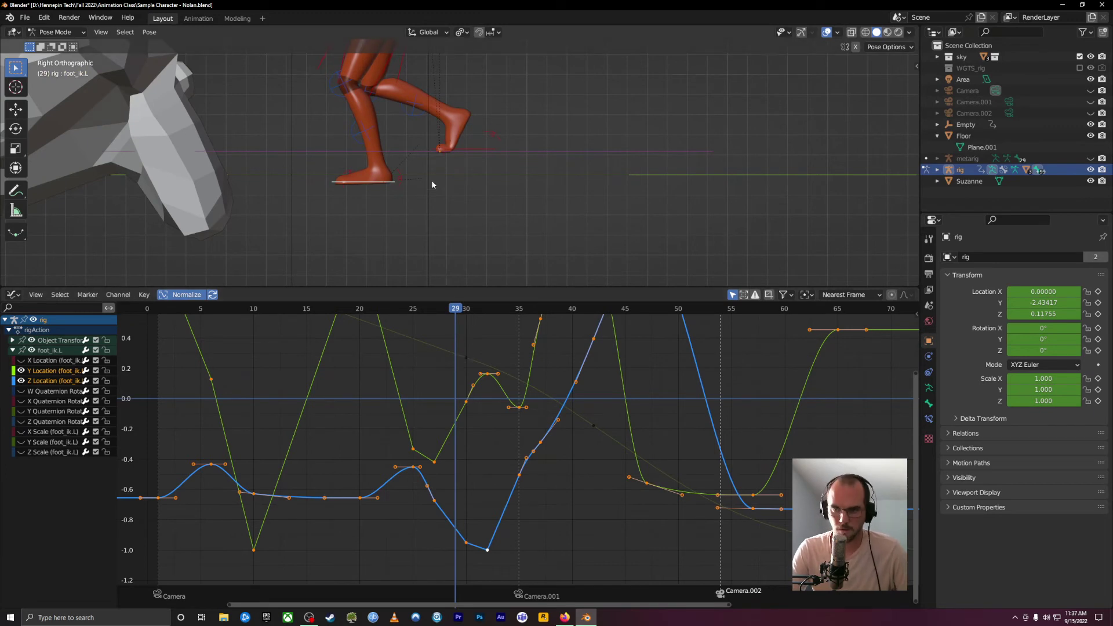
{"action": "key", "text": "g"}
{"action": "left_click", "coordinate": [442, 275]}
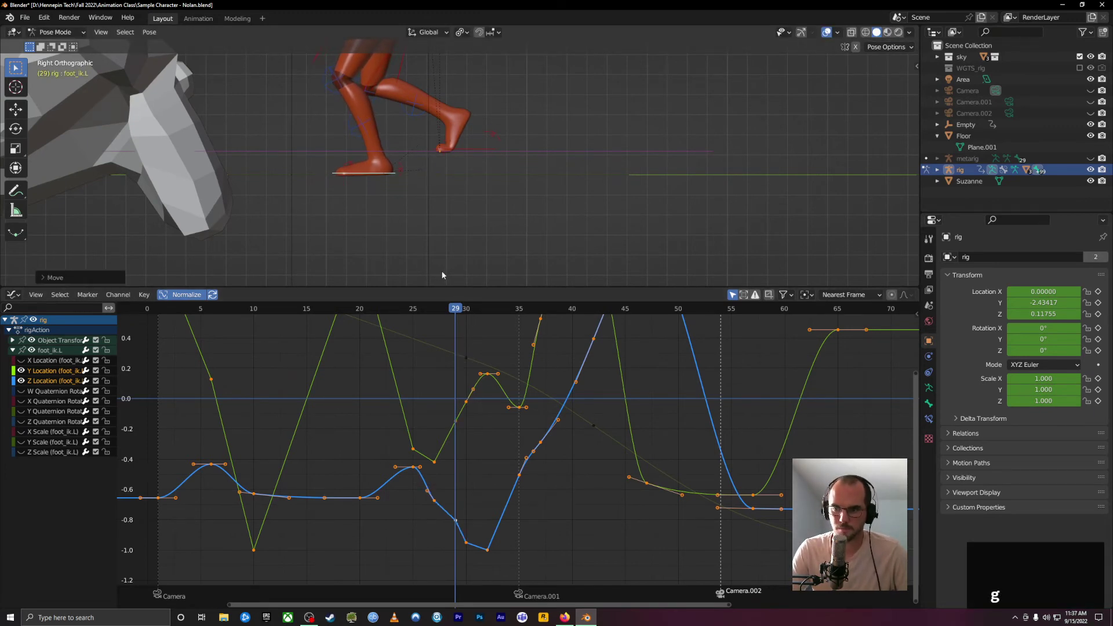
- Raise the left foot IK control to ground level at frames 28 and 27
{"action": "left_click_drag", "start_coordinate": [453, 309], "coordinate": [434, 309]}
{"action": "key", "text": "g"}
{"action": "left_click", "coordinate": [430, 198]}
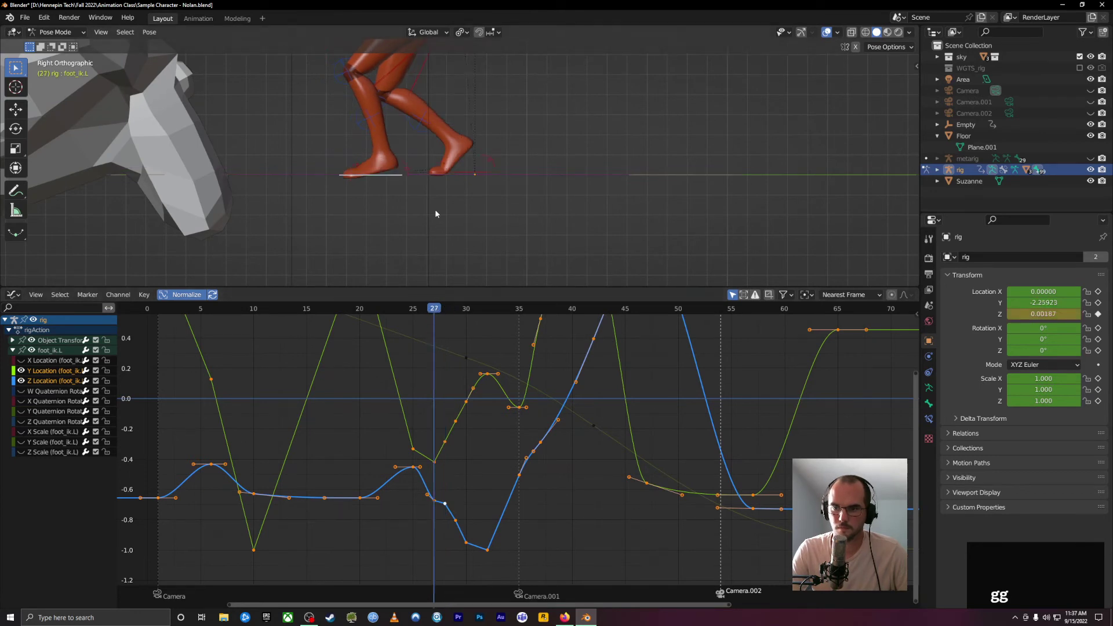
{"action": "key", "text": "g"}
{"action": "left_click", "coordinate": [429, 179]}
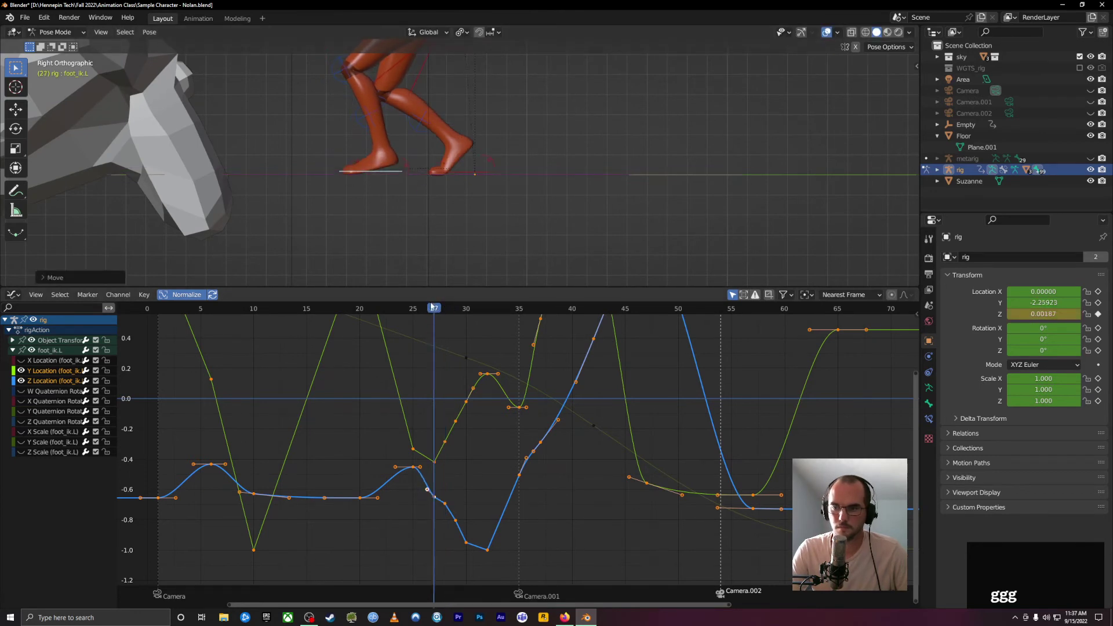
- Play the animation from about frame 25 with the whole character in view to check the corrected foot motion
{"action": "mouse_move", "coordinate": [434, 309]}
{"action": "left_mouse_down"}
{"action": "mouse_move", "coordinate": [496, 311]}
{"action": "mouse_move", "coordinate": [423, 310]}
{"action": "left_mouse_up"}
{"action": "scroll", "coordinate": [471, 224], "scroll_direction": "down", "scroll_amount": 5}
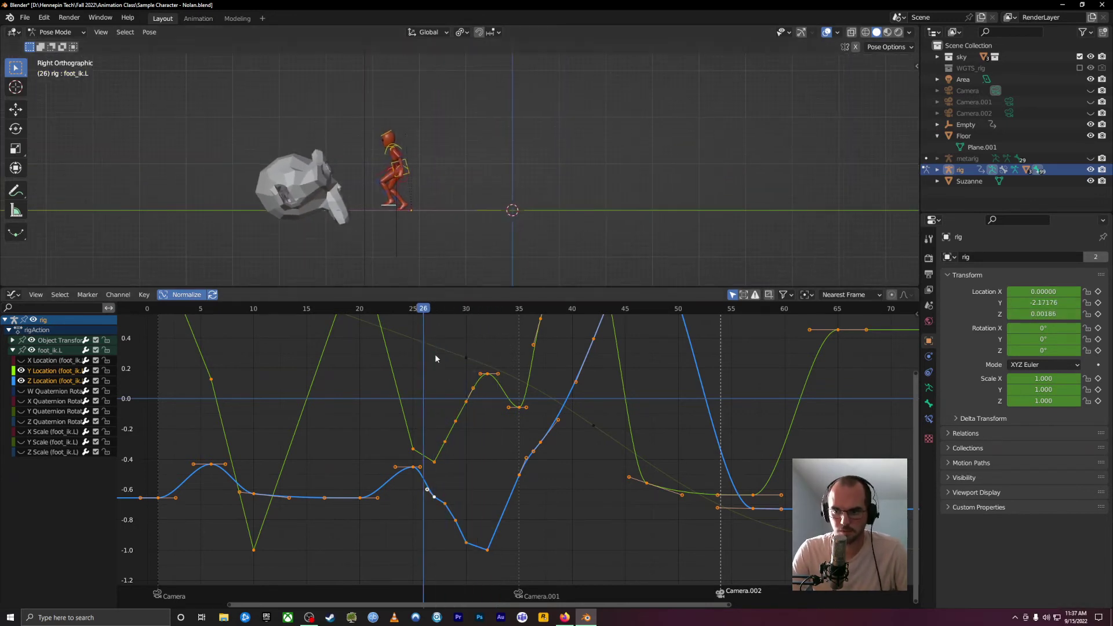
{"action": "left_click", "coordinate": [415, 308]}
{"action": "key", "text": "space"}
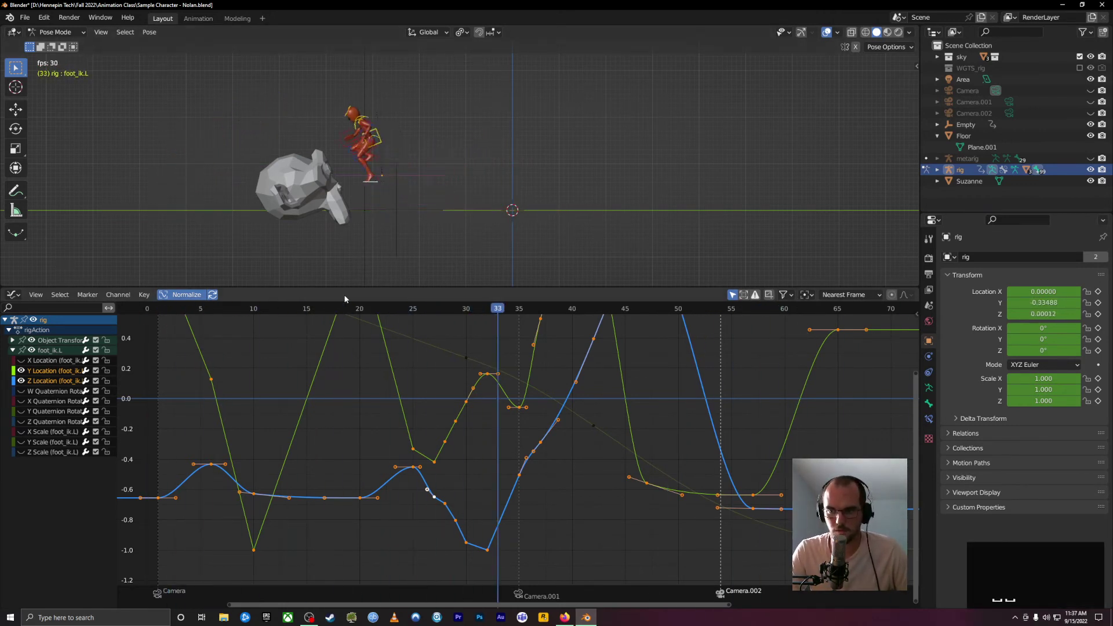
{"action": "key", "text": "space"}
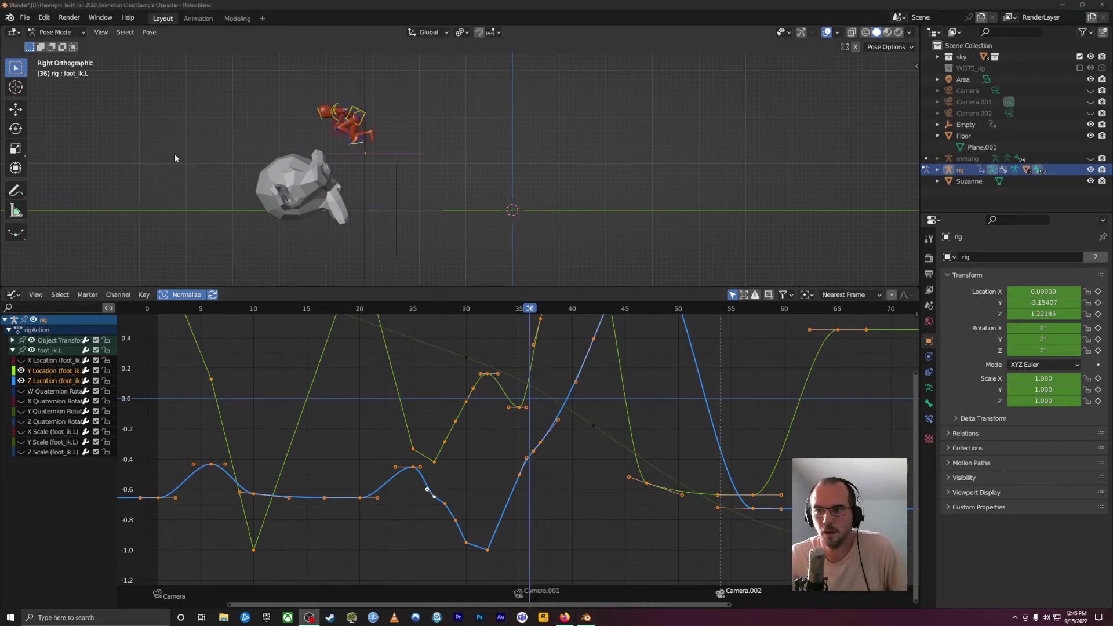
- At frame 57, move the guide Empty beneath the heel of the character's landing left foot
{"action": "left_click_drag", "start_coordinate": [528, 306], "coordinate": [750, 332]}
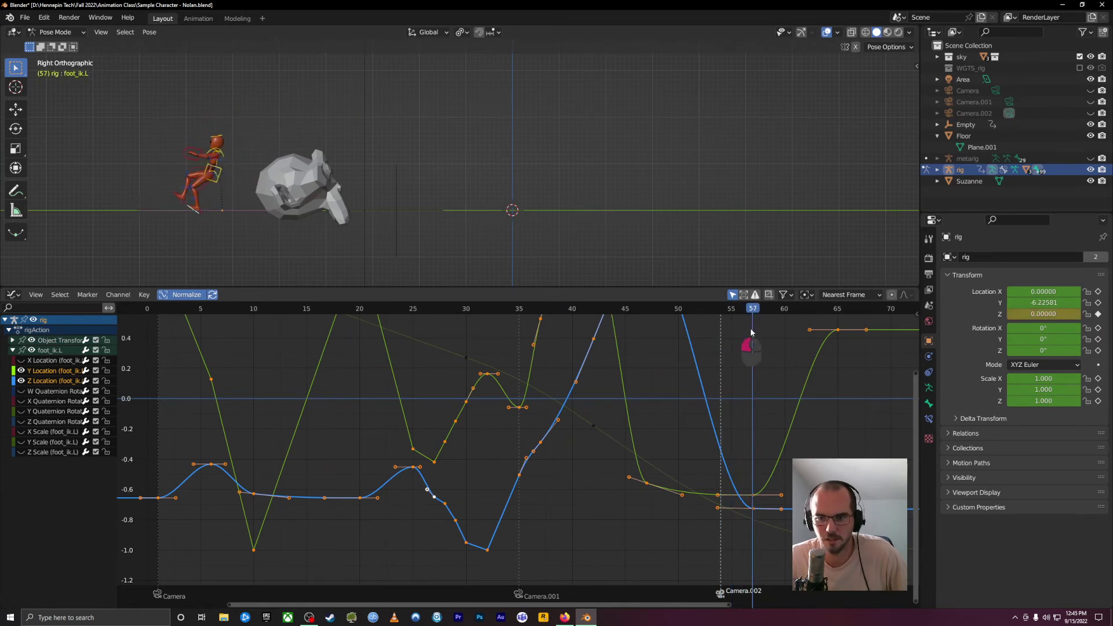
{"action": "scroll", "coordinate": [115, 181], "scroll_direction": "up", "scroll_amount": 3}
{"action": "middle_click_drag", "start_coordinate": [137, 183], "coordinate": [346, 130], "text": "shift"}
{"action": "scroll", "coordinate": [222, 177], "scroll_direction": "up", "scroll_amount": 3}
{"action": "scroll", "coordinate": [223, 190], "scroll_direction": "down", "scroll_amount": 2}
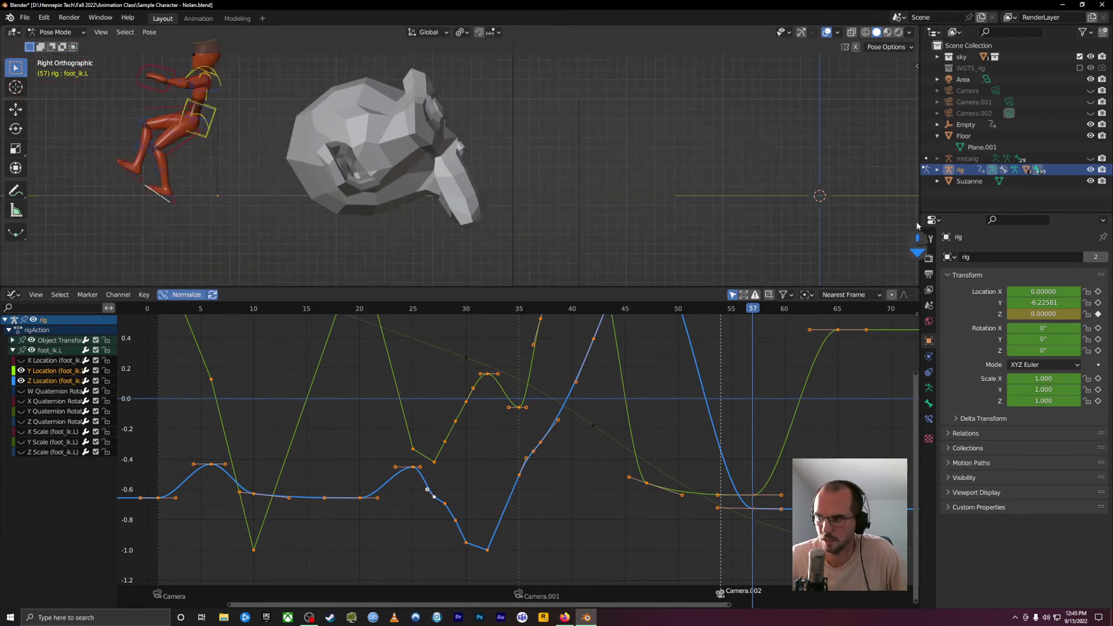
{"action": "left_click", "coordinate": [579, 224]}
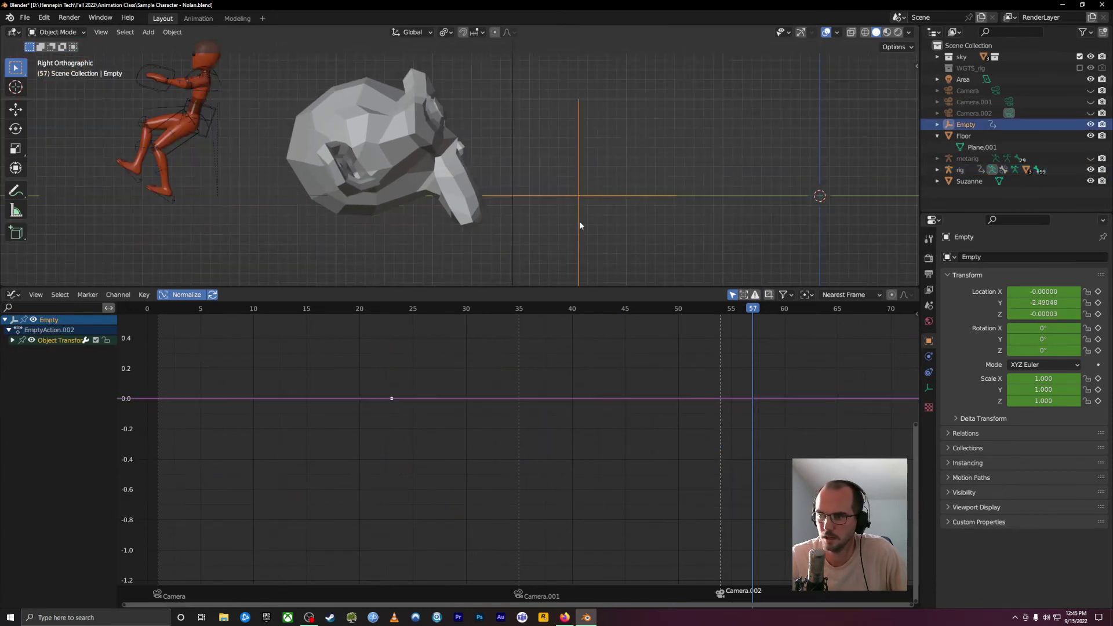
{"action": "key", "text": "g"}
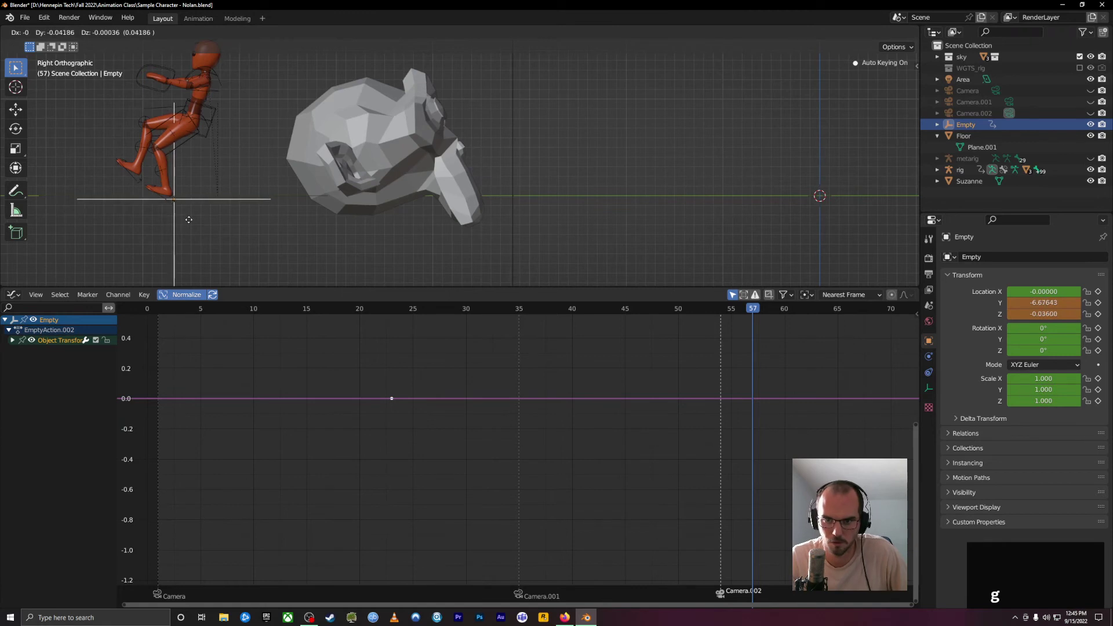
{"action": "left_click", "coordinate": [188, 223]}
- Fine-tune the Empty's position so its center lines up with the left heel at frame 57
{"action": "scroll", "coordinate": [135, 217], "scroll_direction": "up", "scroll_amount": 4}
{"action": "scroll", "coordinate": [134, 217], "scroll_direction": "down", "scroll_amount": 5}
{"action": "middle_click_drag", "start_coordinate": [348, 151], "coordinate": [444, 163], "text": "shift"}
{"action": "key", "text": "g"}
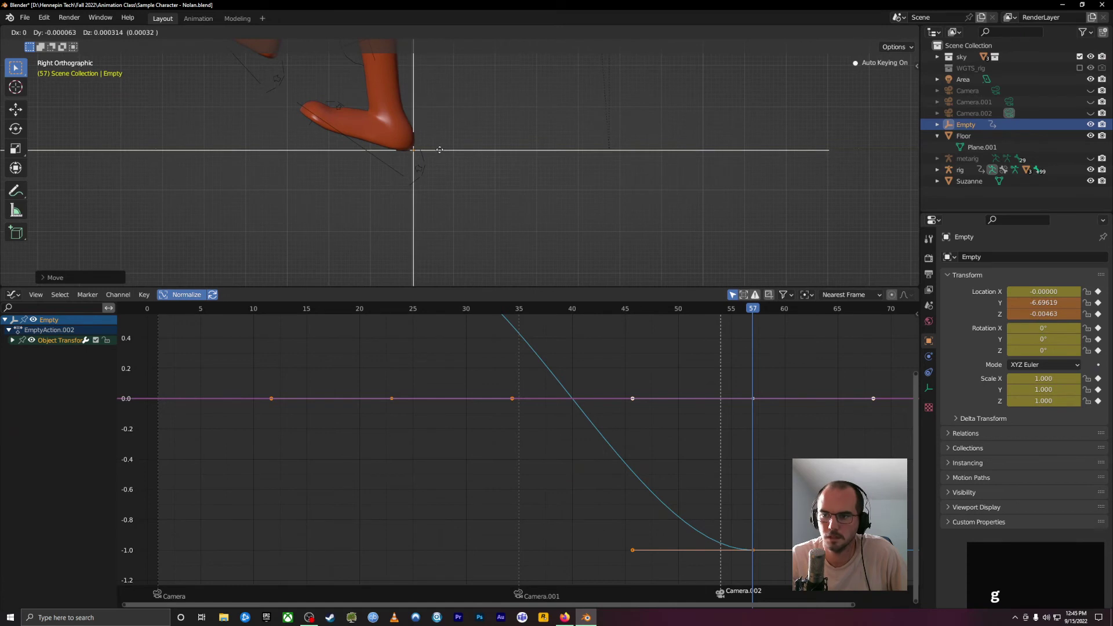
{"action": "left_click", "coordinate": [436, 164]}
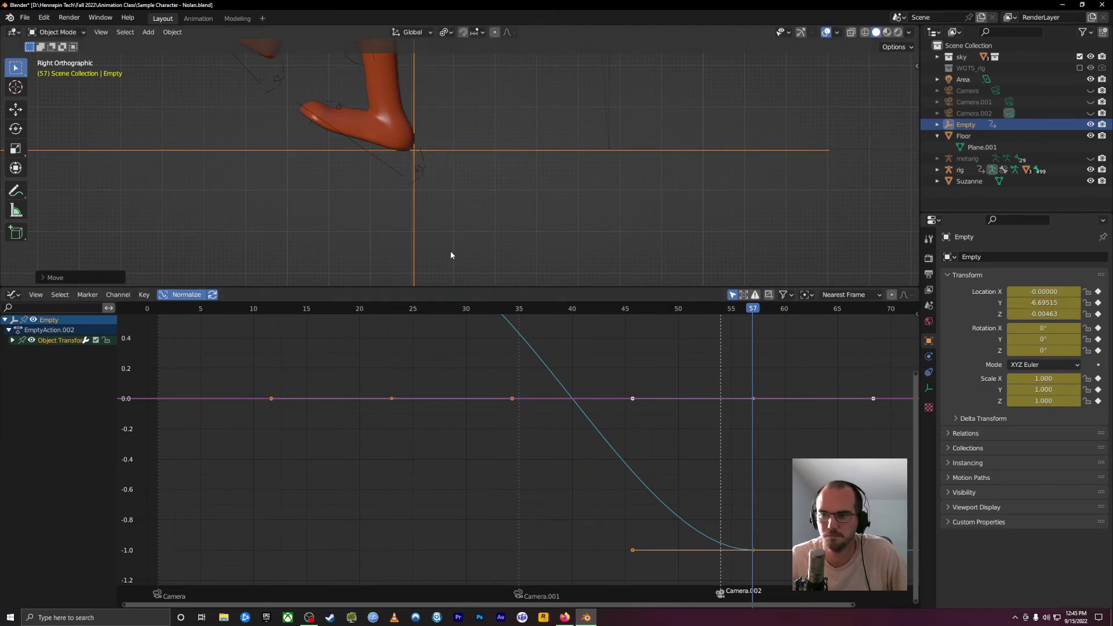
- Delete all of the Empty's keyframes so it stays fixed as a guide
{"action": "scroll", "coordinate": [647, 433], "scroll_direction": "down", "scroll_amount": 7, "text": "alt"}
{"action": "scroll", "coordinate": [647, 433], "scroll_direction": "down", "scroll_amount": 8}
{"action": "left_click_drag", "start_coordinate": [648, 528], "coordinate": [429, 361]}
{"action": "key", "text": "Delete"}
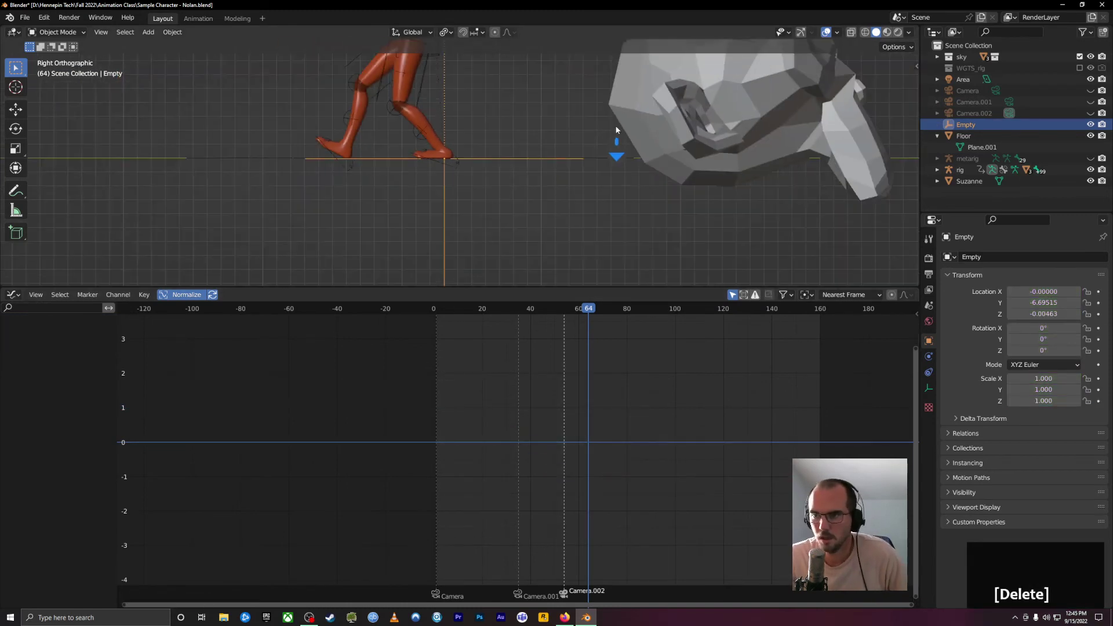
- Select the rig's root control and insert a keyframe on it at frame 64
{"action": "left_click", "coordinate": [352, 81]}
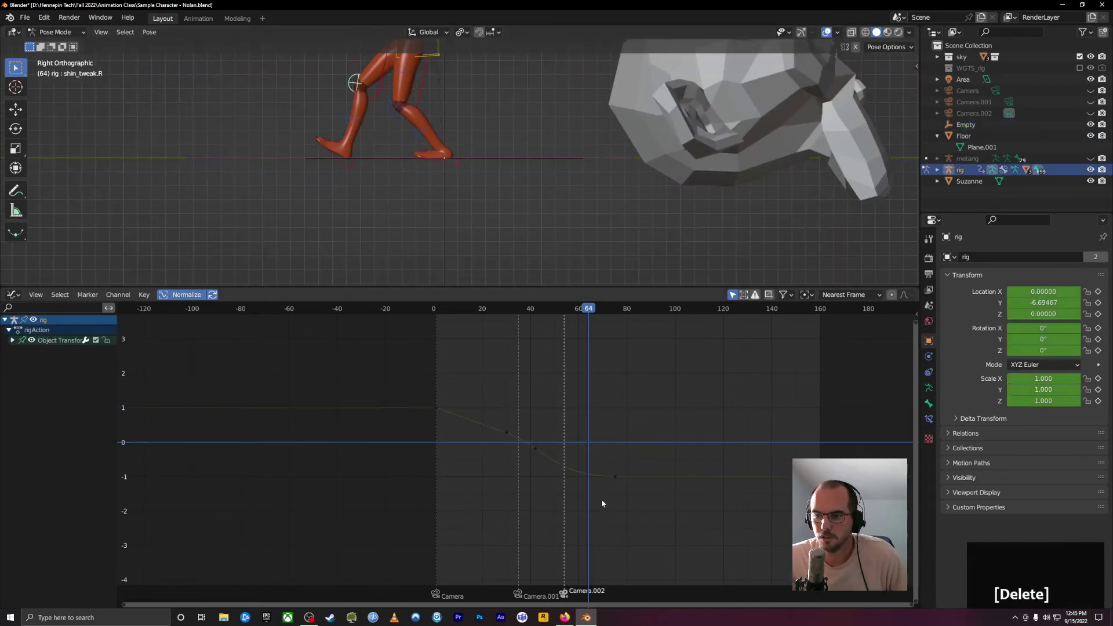
{"action": "left_click", "coordinate": [503, 156]}
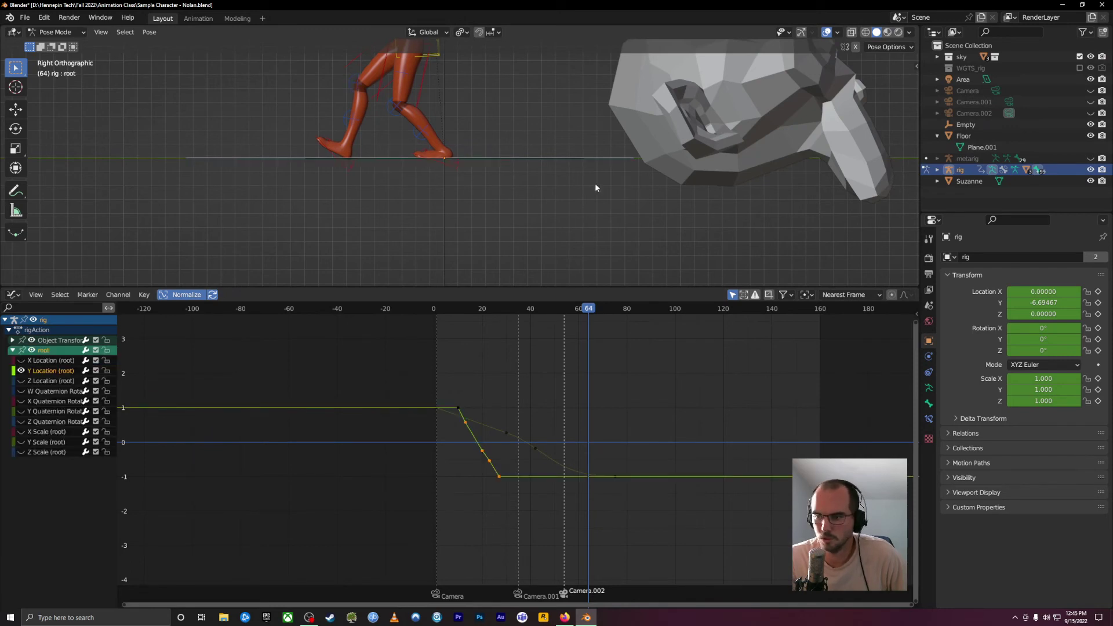
{"action": "middle_click_drag", "start_coordinate": [489, 137], "coordinate": [459, 179], "text": "shift"}
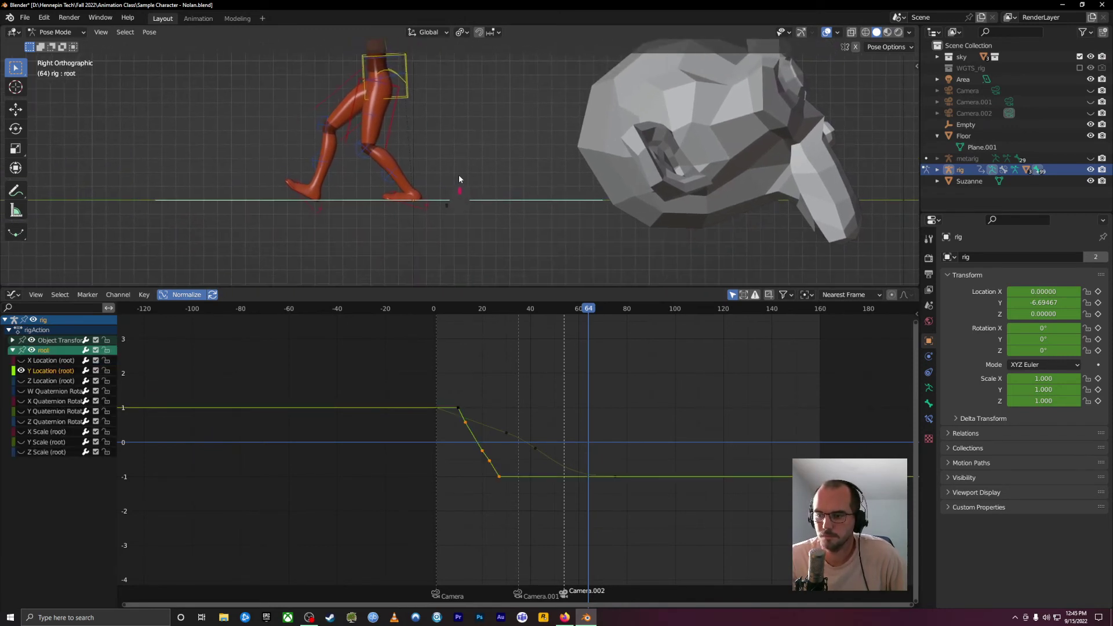
{"action": "key", "text": "i"}
{"action": "left_click", "coordinate": [517, 158]}
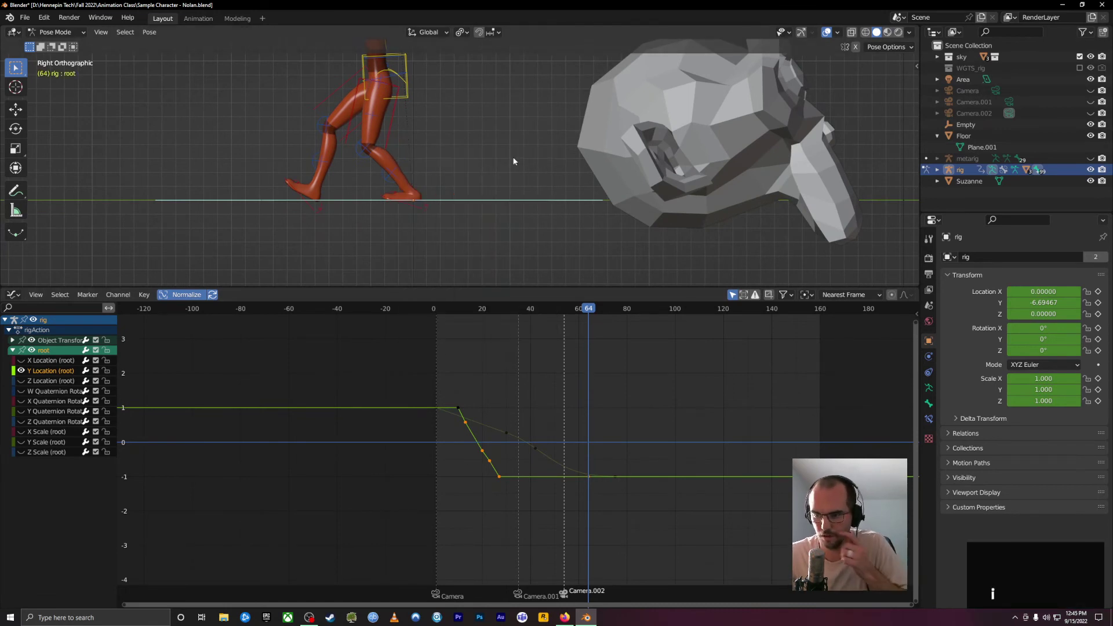
- Move the root control's Y Location keyframe from frame 64 to frame 57, where the left foot lands
{"action": "left_click_drag", "start_coordinate": [579, 310], "coordinate": [571, 331]}
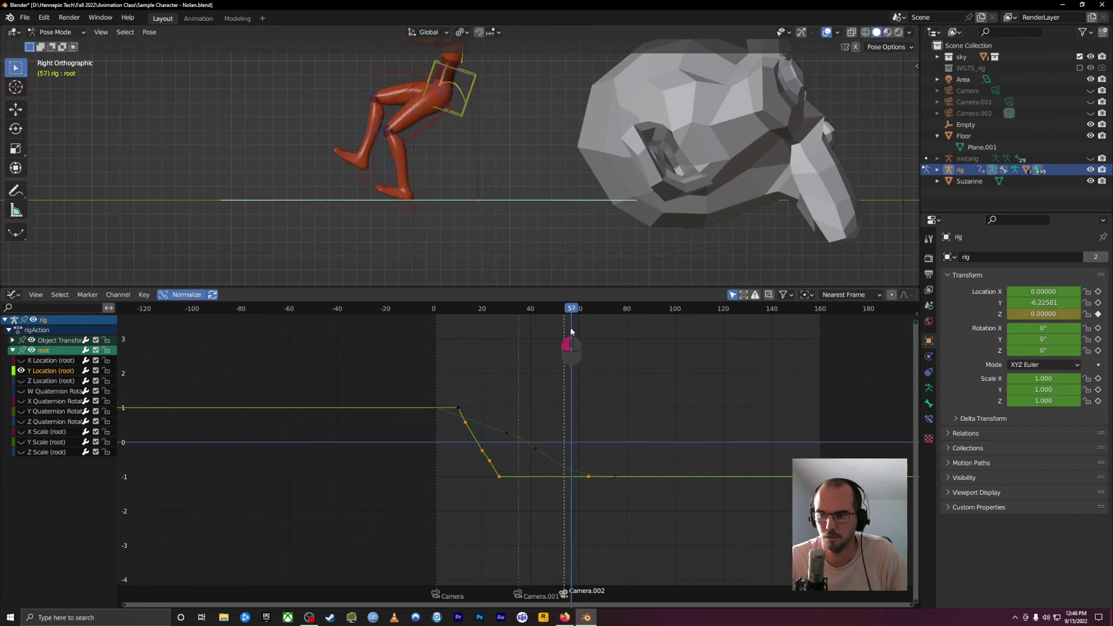
{"action": "left_click", "coordinate": [587, 477]}
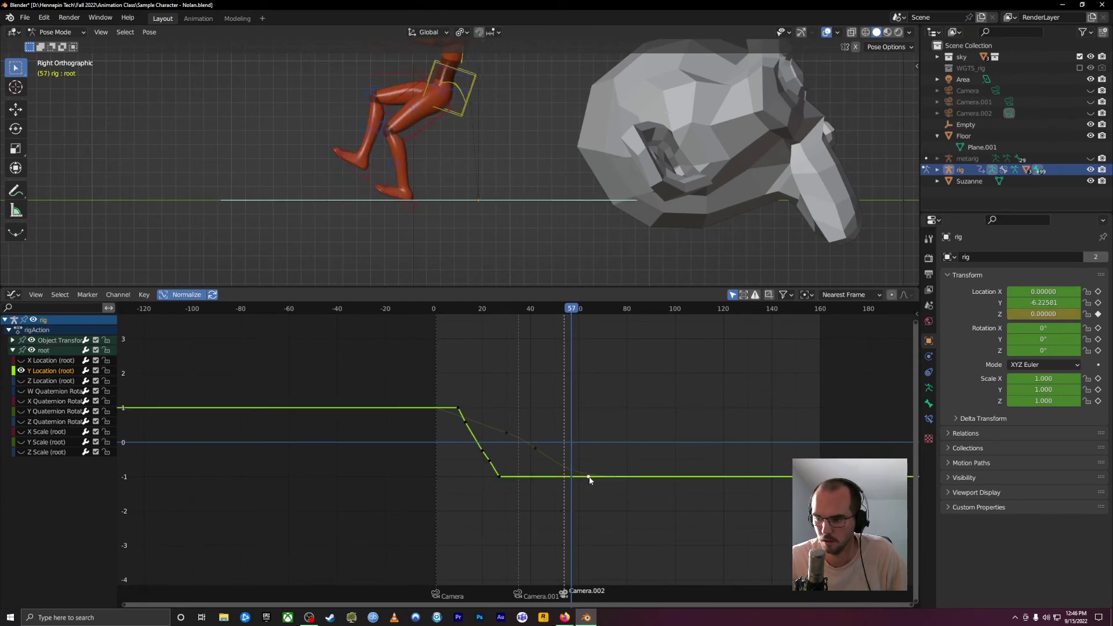
{"action": "left_click_drag", "start_coordinate": [589, 478], "coordinate": [559, 477]}
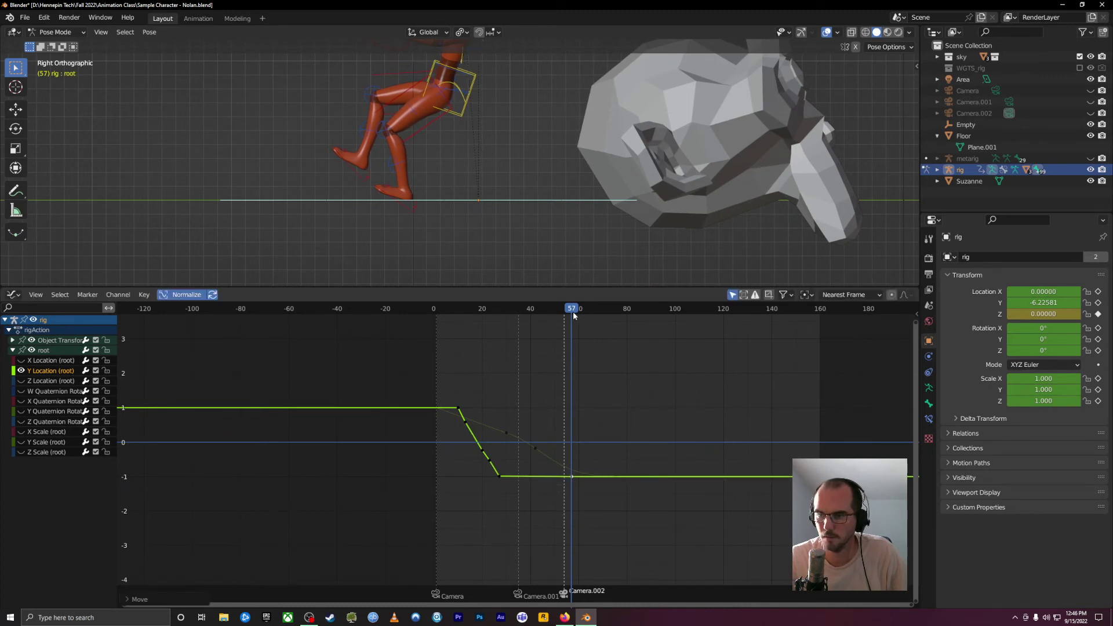
{"action": "mouse_move", "coordinate": [574, 315]}
{"action": "left_mouse_down"}
{"action": "mouse_move", "coordinate": [552, 331]}
{"action": "mouse_move", "coordinate": [572, 327]}
{"action": "left_mouse_up"}
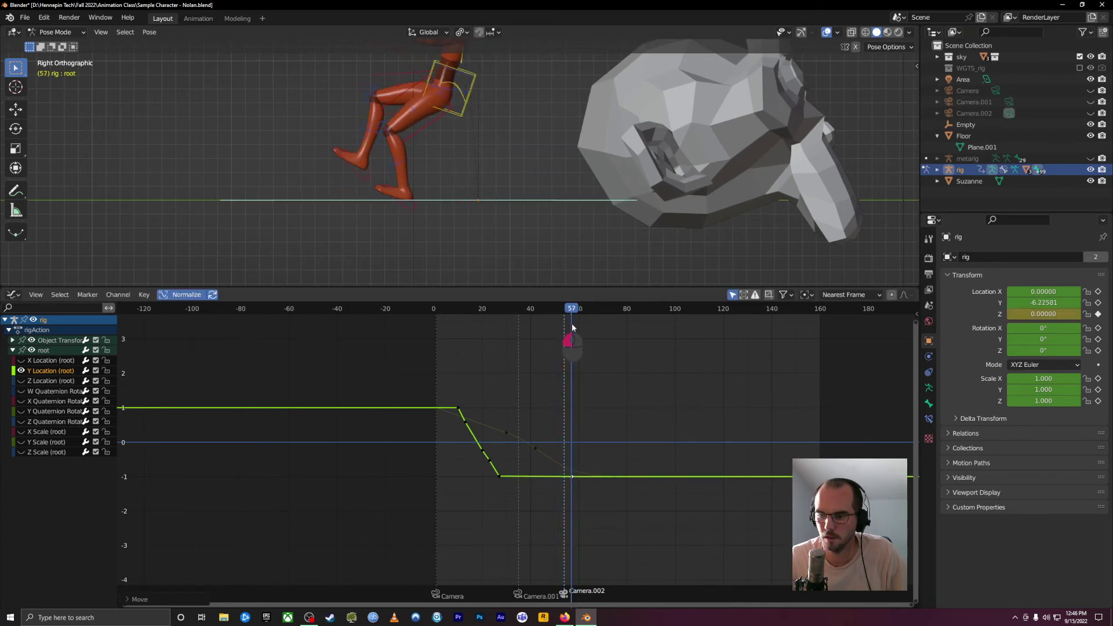
- At frame 75, move the root control along global Y so the left heel lines up with the guide Empty
{"action": "scroll", "coordinate": [391, 198], "scroll_direction": "up", "scroll_amount": 3}
{"action": "middle_click_drag", "start_coordinate": [390, 199], "coordinate": [462, 126], "text": "shift"}
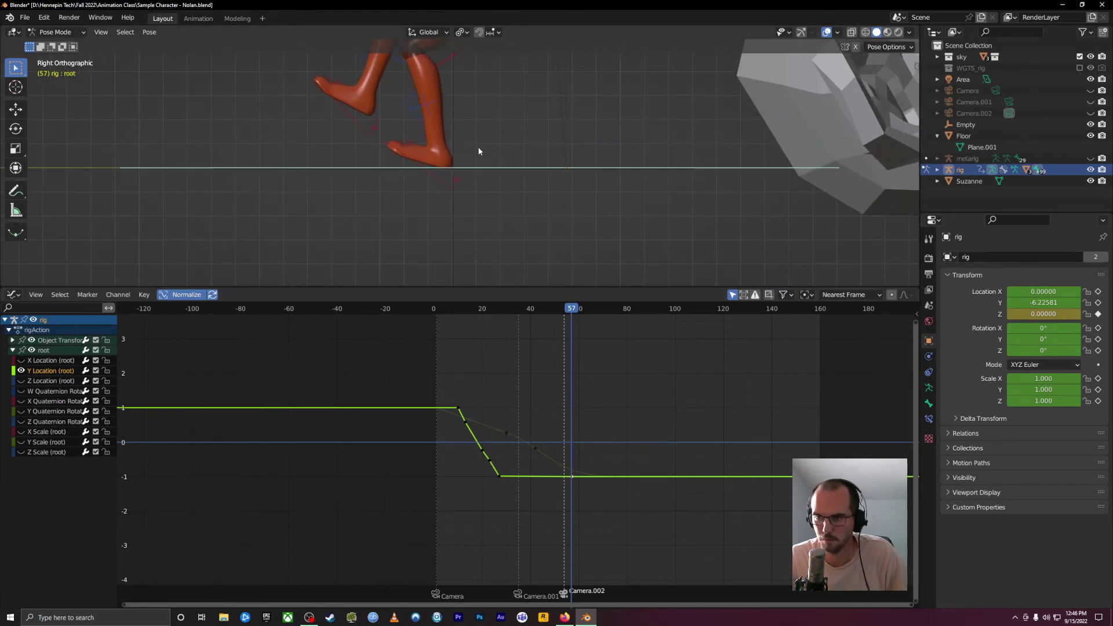
{"action": "left_click_drag", "start_coordinate": [573, 308], "coordinate": [614, 319]}
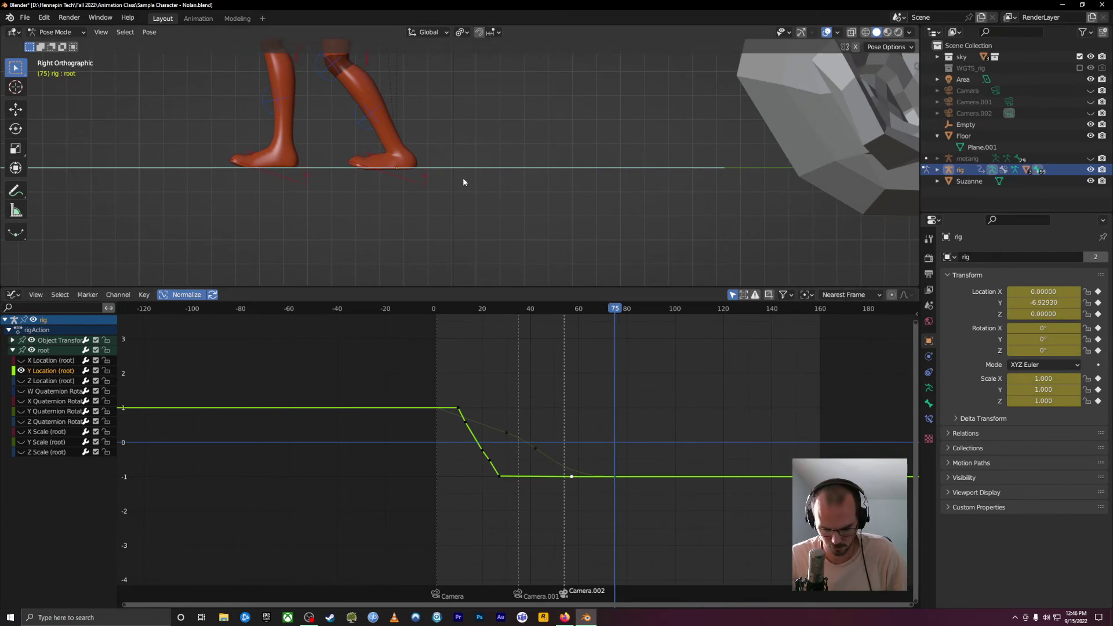
{"action": "key", "text": "g"}
{"action": "key", "text": "y"}
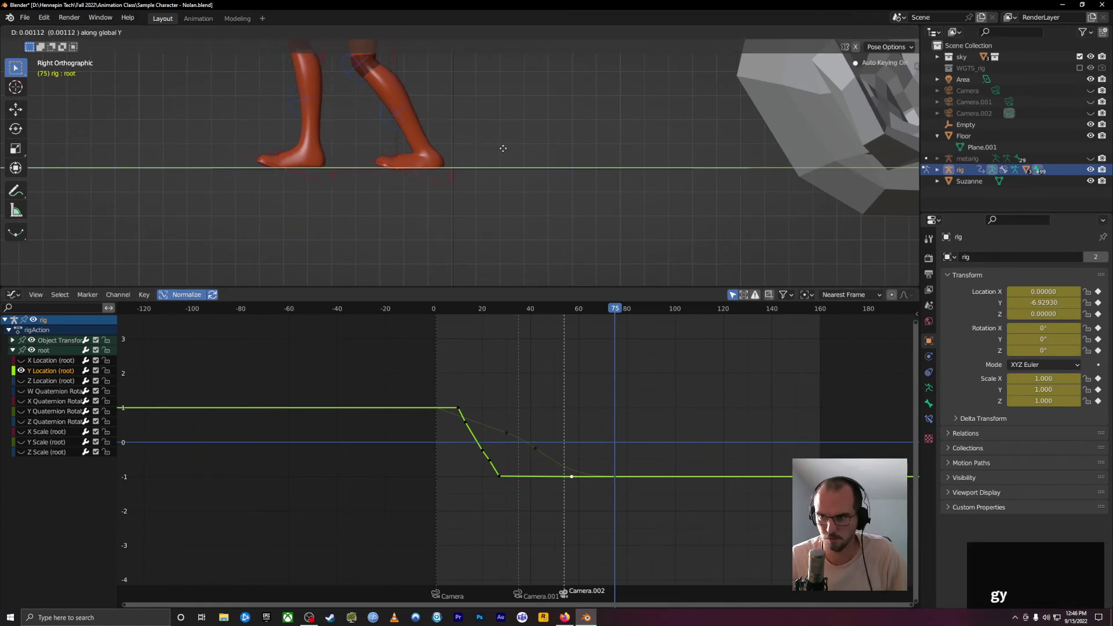
{"action": "left_click", "coordinate": [512, 151]}
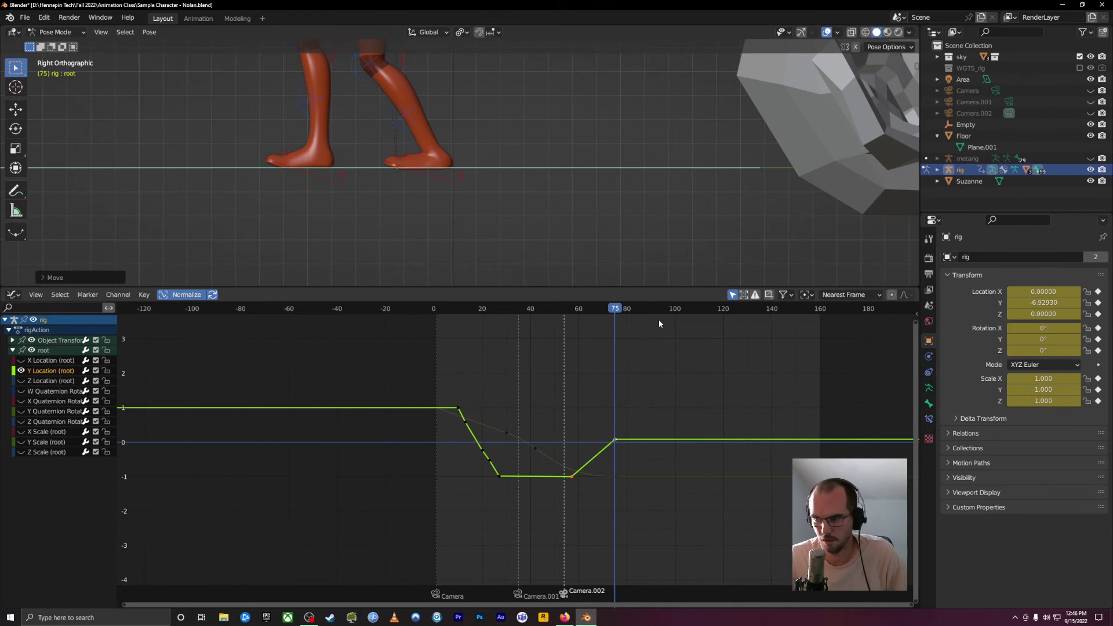
- Delete the left foot IK control's last Y Location keyframe, near frame 65
{"action": "left_click_drag", "start_coordinate": [613, 304], "coordinate": [604, 339]}
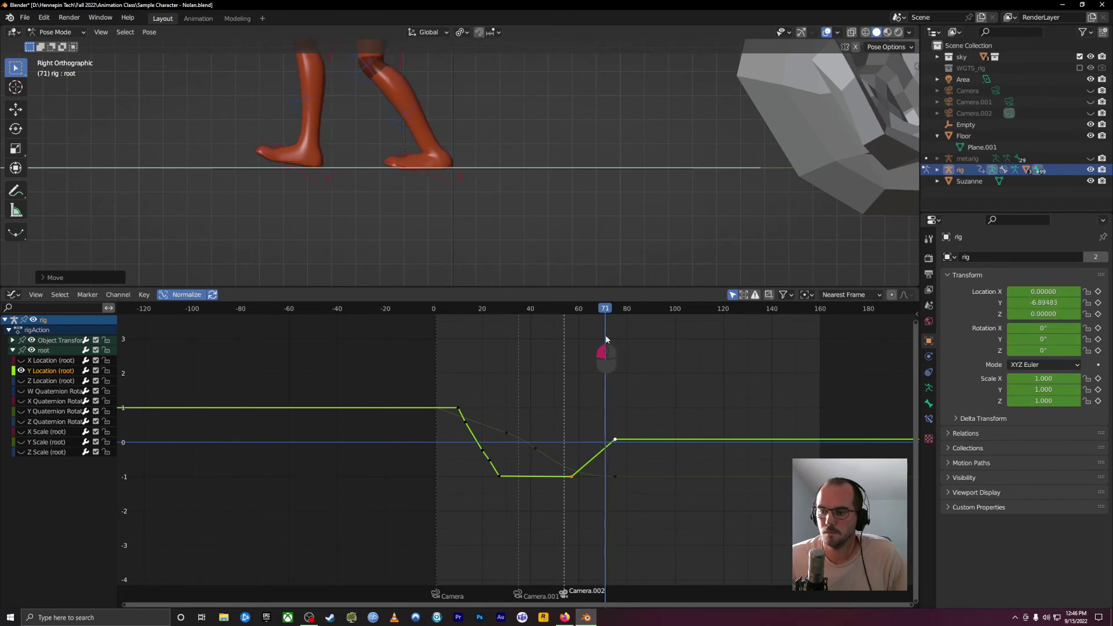
{"action": "left_click", "coordinate": [432, 178]}
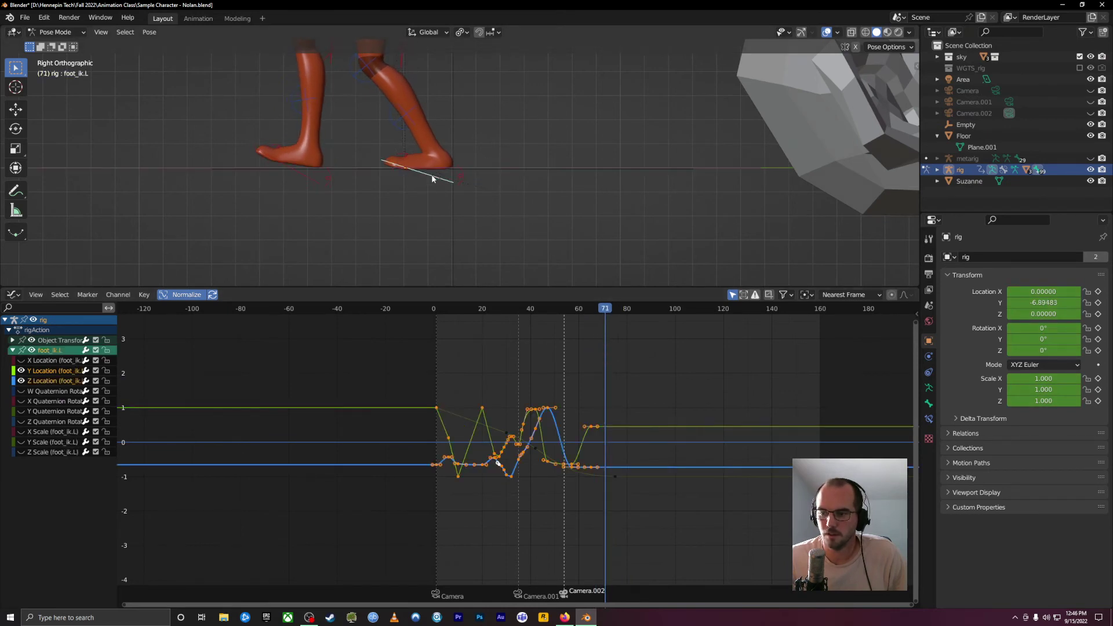
{"action": "left_click", "coordinate": [589, 308]}
{"action": "left_click_drag", "start_coordinate": [621, 398], "coordinate": [587, 439]}
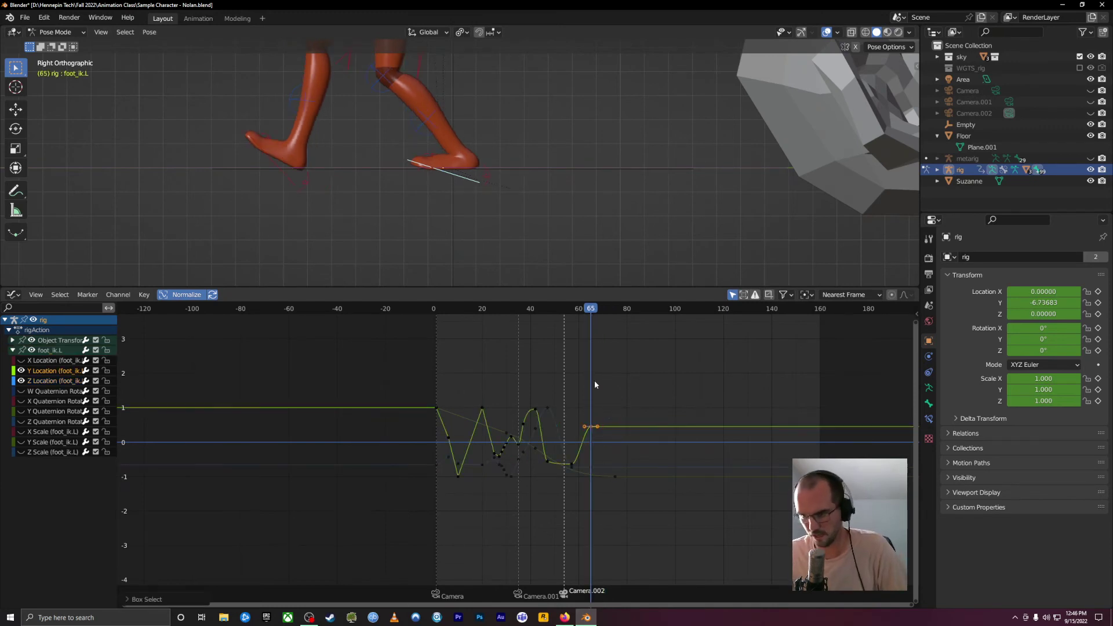
{"action": "key", "text": "Delete"}
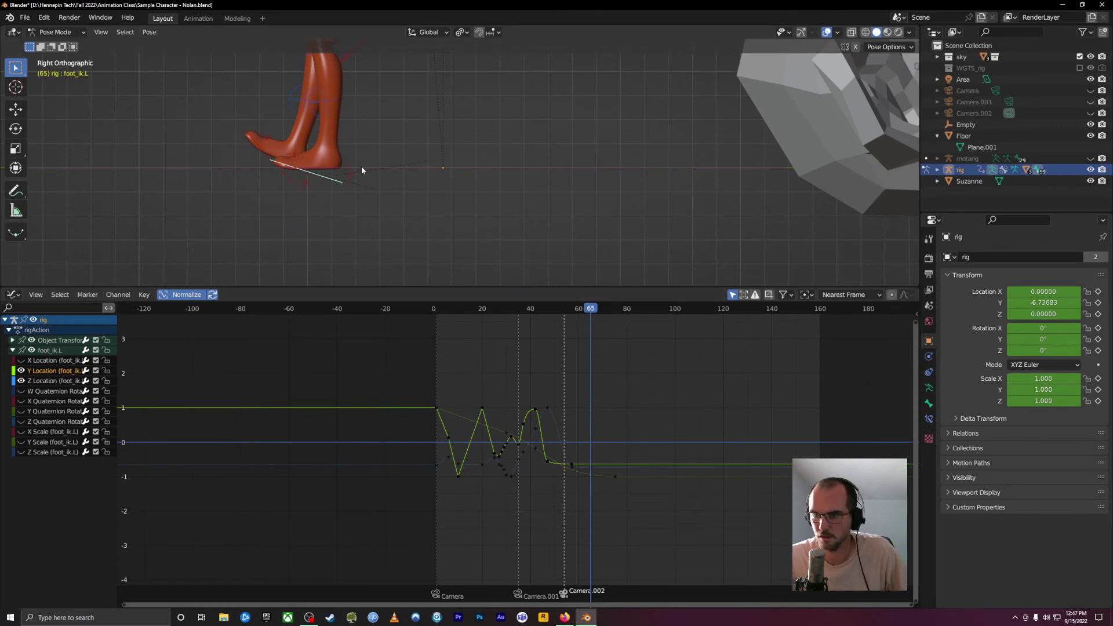
- Select the root control and, at frame 75, move it along global Y to bring the planted left foot back to the guide Empty
{"action": "left_click", "coordinate": [416, 167]}
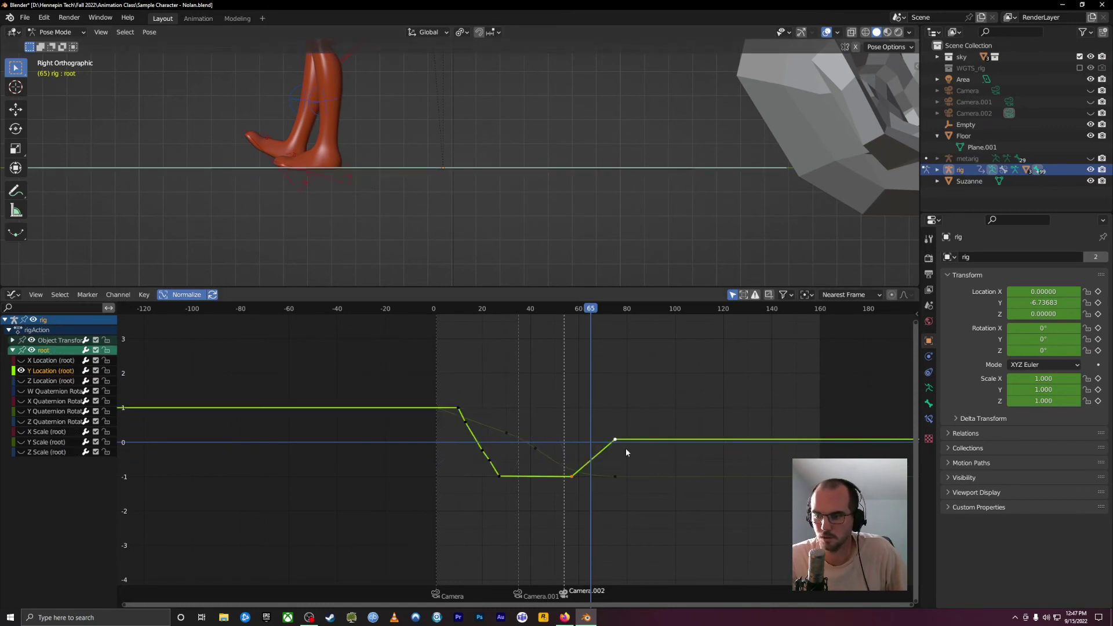
{"action": "left_click_drag", "start_coordinate": [592, 313], "coordinate": [614, 313]}
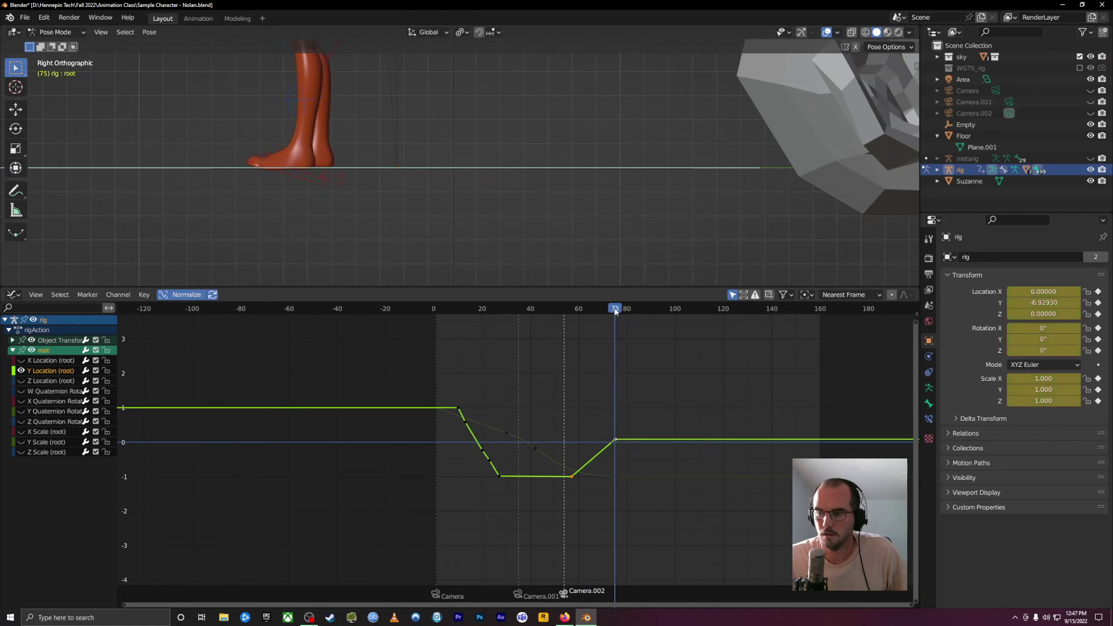
{"action": "key", "text": "g"}
{"action": "key", "text": "y"}
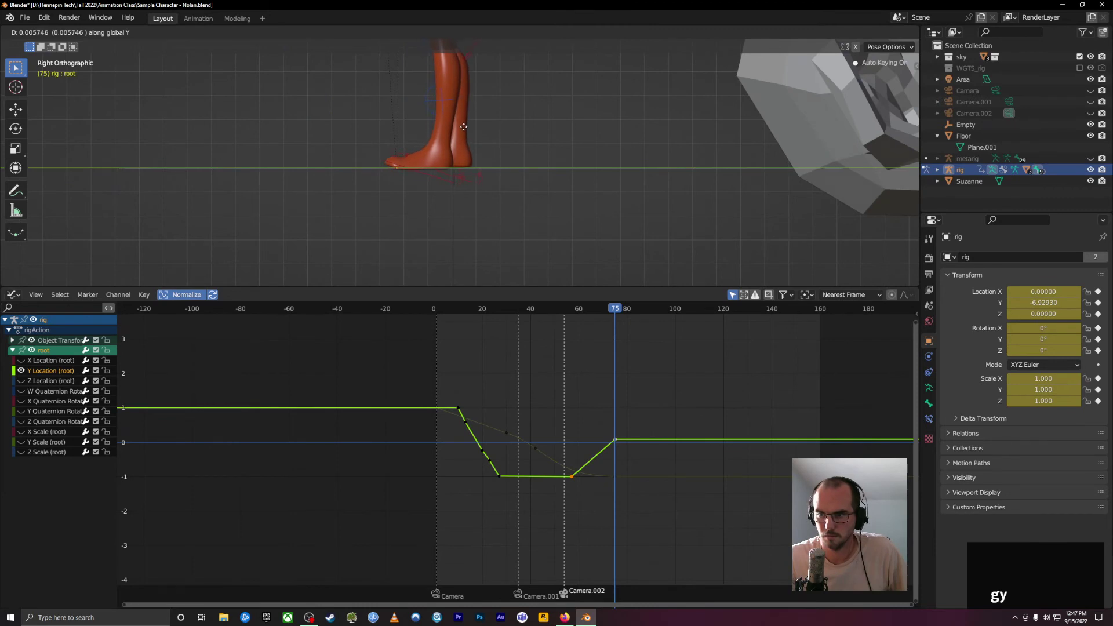
{"action": "left_click", "coordinate": [464, 130]}
- Review the landing between frames 55 and 69 and examine the left foot IK control's location curves
{"action": "left_click_drag", "start_coordinate": [619, 308], "coordinate": [580, 321]}
{"action": "scroll", "coordinate": [567, 183], "scroll_direction": "down", "scroll_amount": 5}
{"action": "middle_click_drag", "start_coordinate": [530, 109], "coordinate": [488, 200], "text": "shift"}
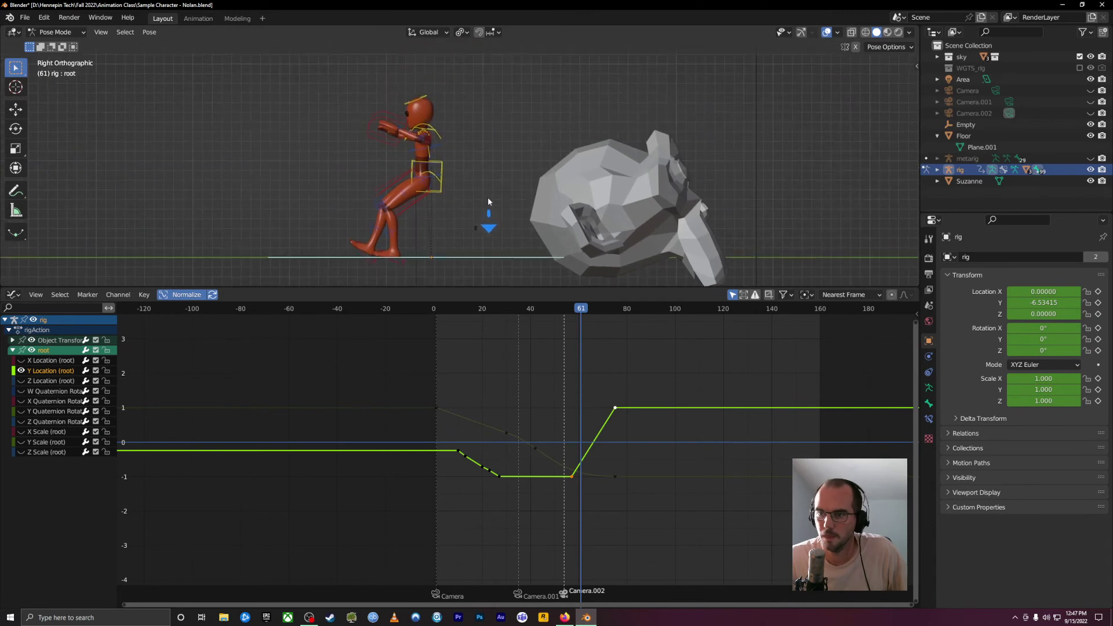
{"action": "left_click_drag", "start_coordinate": [583, 315], "coordinate": [565, 338]}
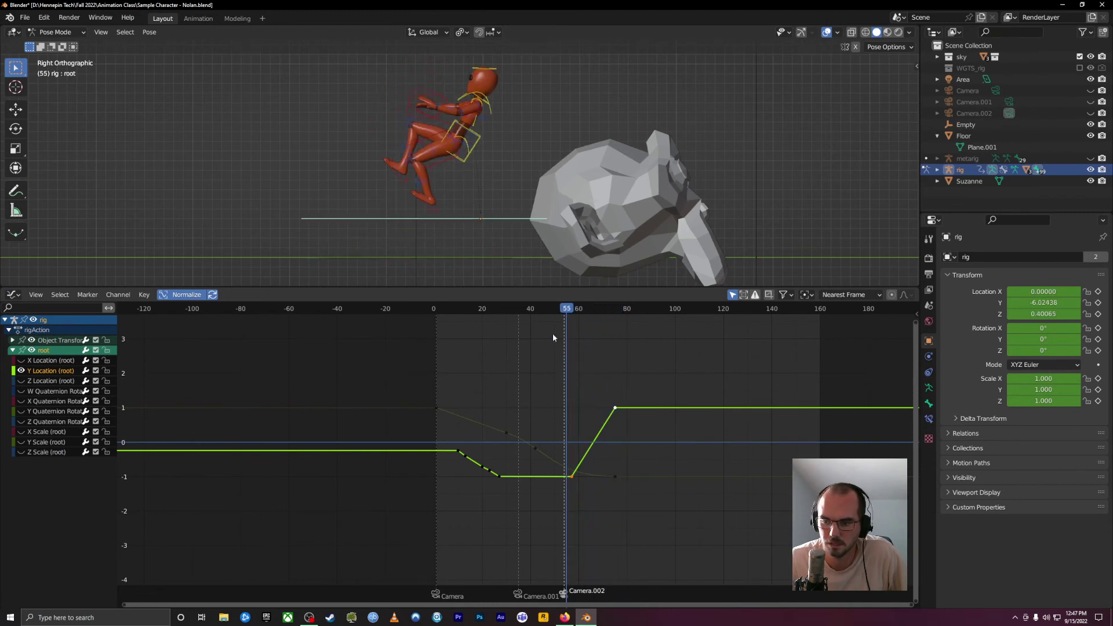
{"action": "left_click", "coordinate": [432, 213]}
{"action": "scroll", "coordinate": [519, 458], "scroll_direction": "up", "scroll_amount": 5}
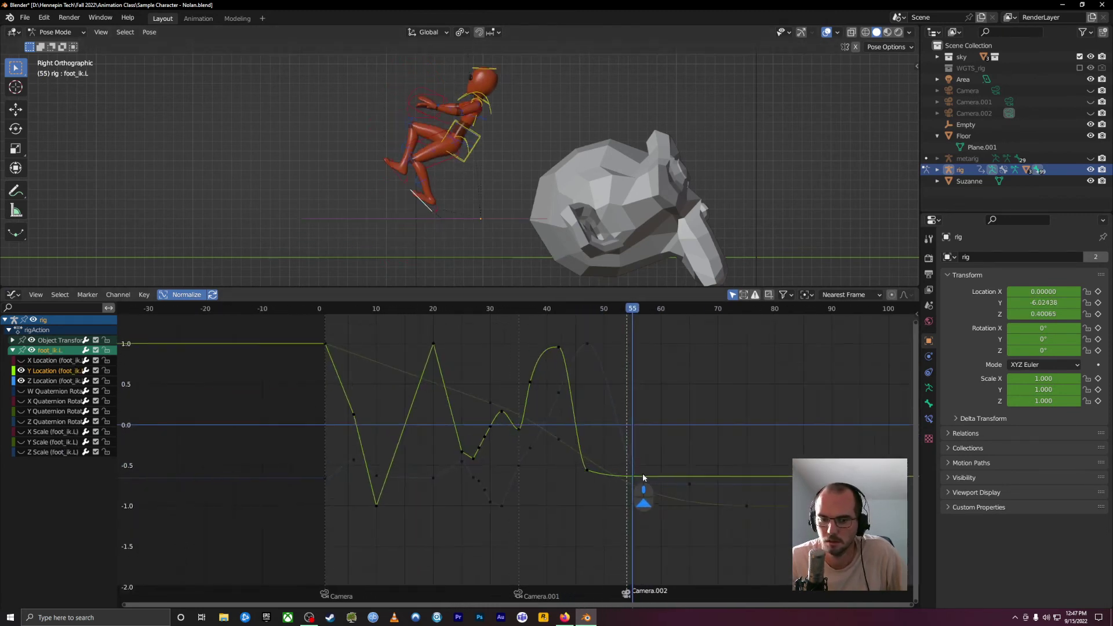
{"action": "left_click_drag", "start_coordinate": [638, 311], "coordinate": [713, 325]}
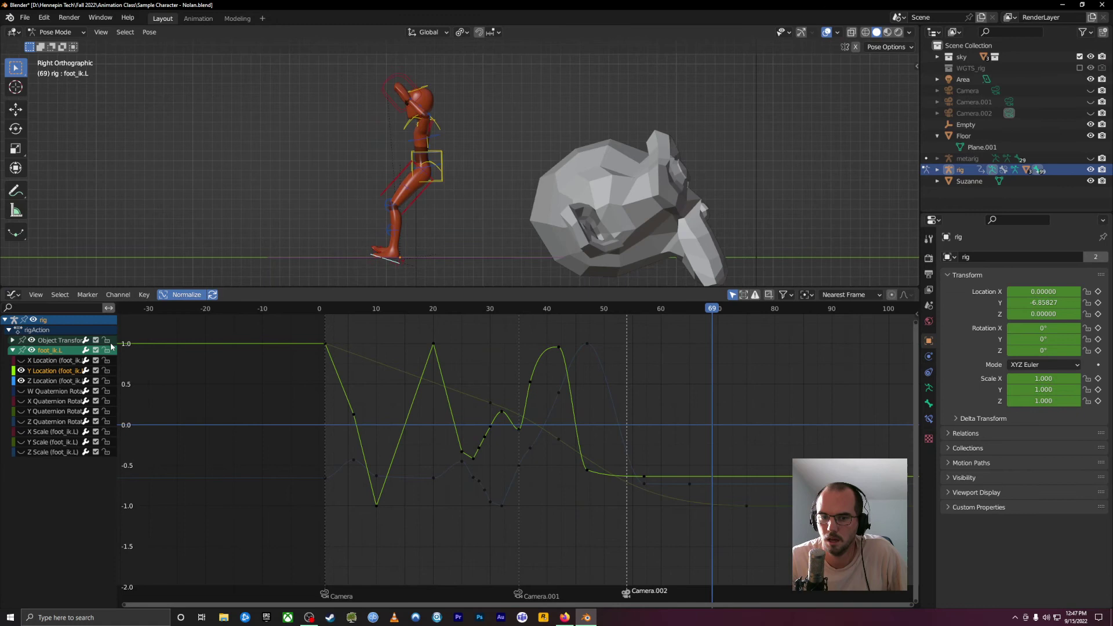
- Expand the rig's Object Transforms channels and try to keyframe its Y Location at frame 54 while in Pose Mode
{"action": "left_click", "coordinate": [44, 343]}
{"action": "left_click", "coordinate": [12, 341]}
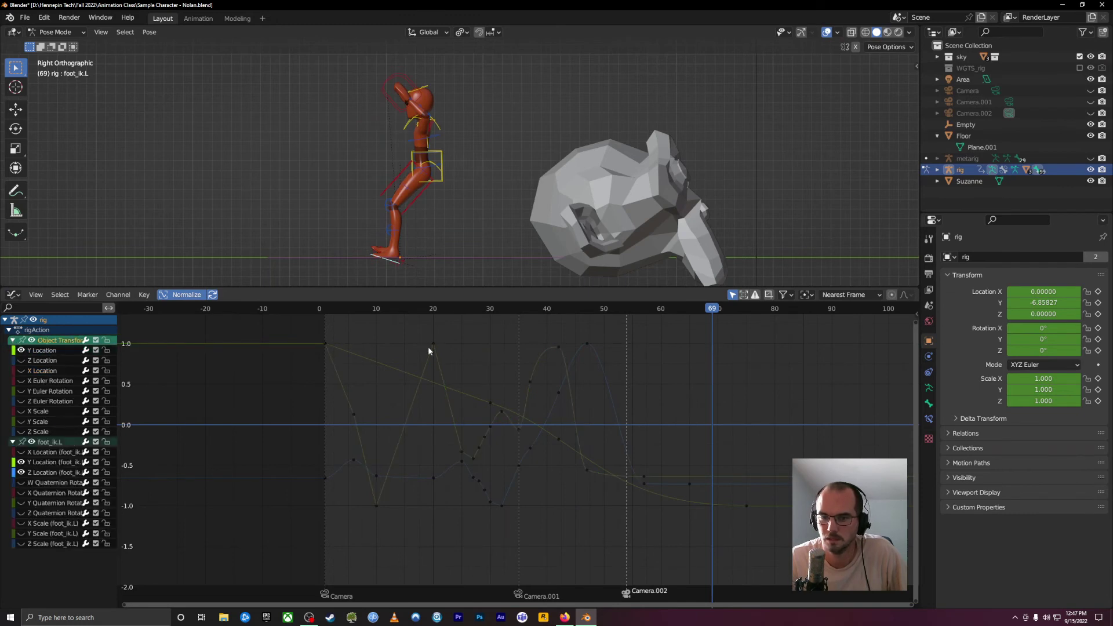
{"action": "left_click_drag", "start_coordinate": [716, 314], "coordinate": [642, 363]}
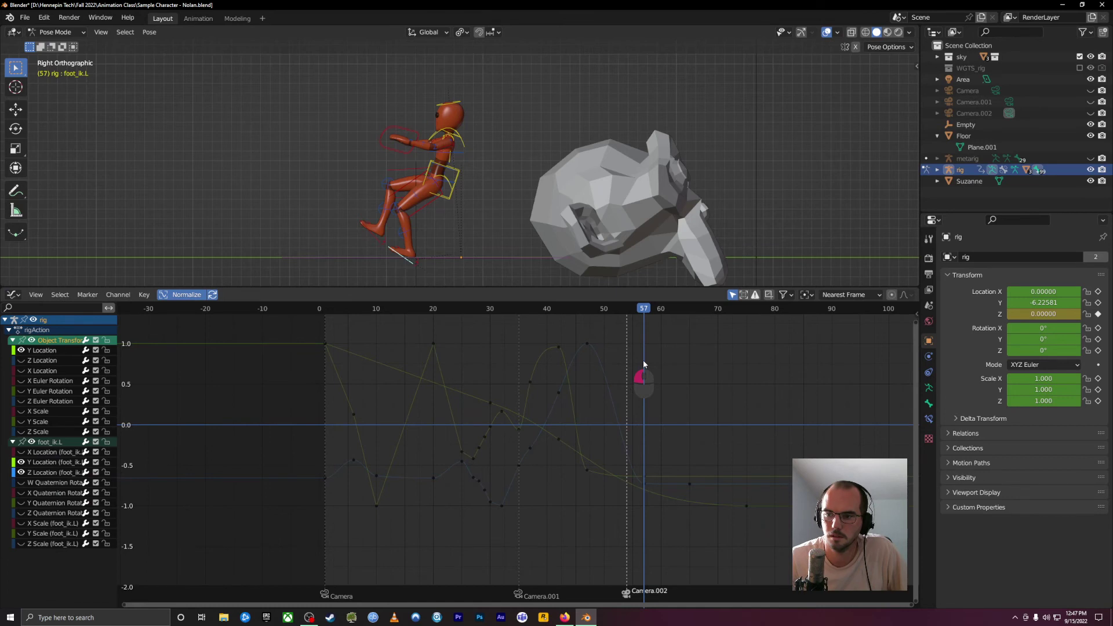
{"action": "left_click_drag", "start_coordinate": [643, 364], "coordinate": [626, 387]}
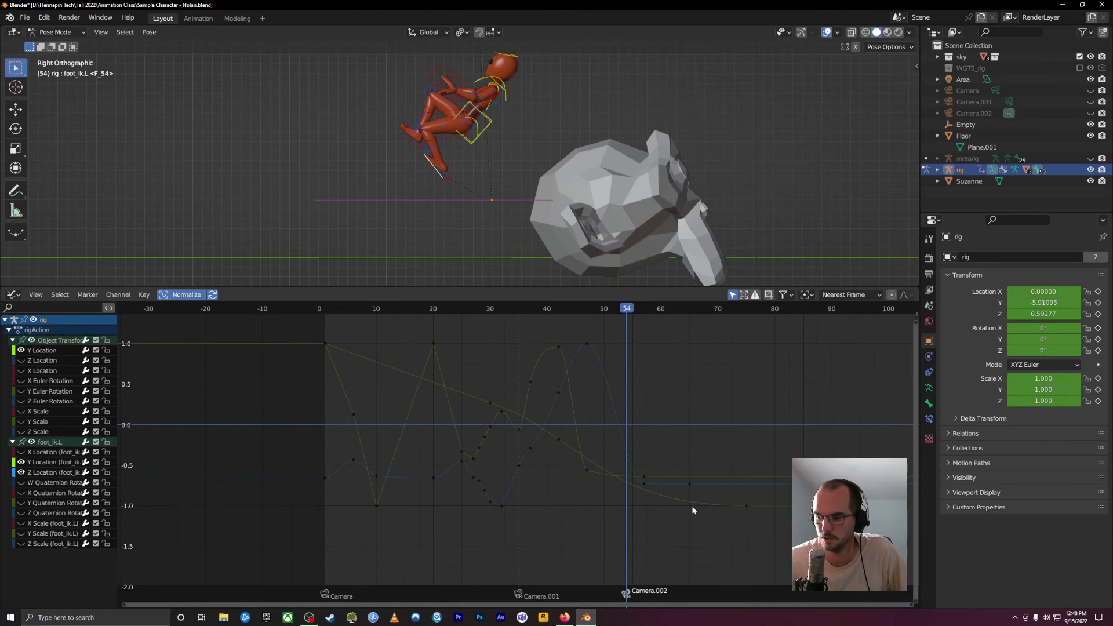
{"action": "left_click", "coordinate": [45, 351]}
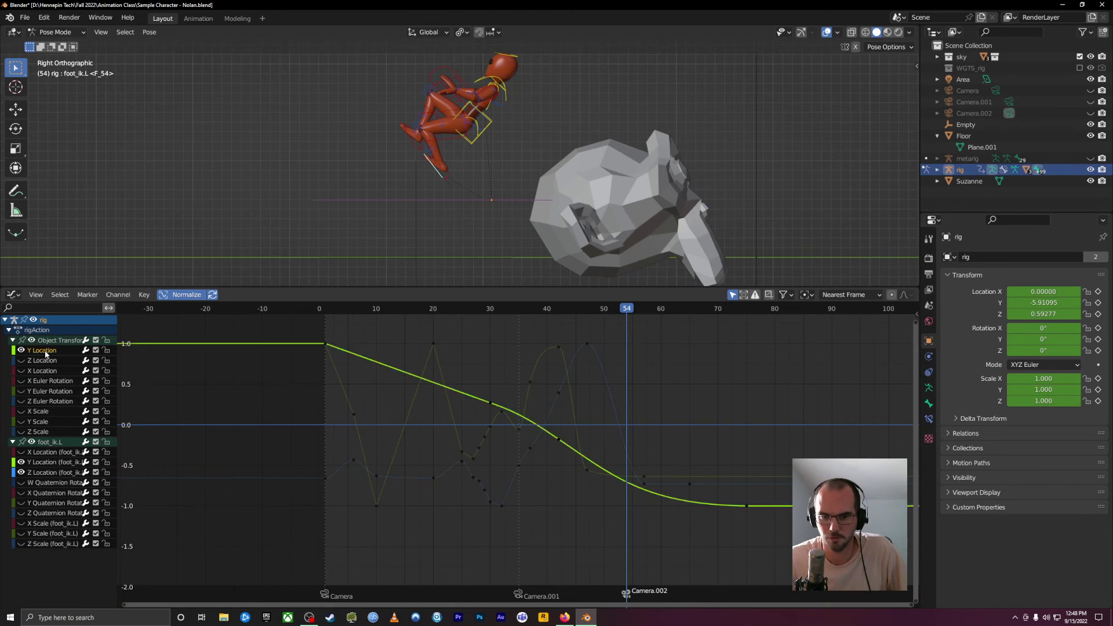
{"action": "key", "text": "i"}
{"action": "left_click", "coordinate": [627, 93]}
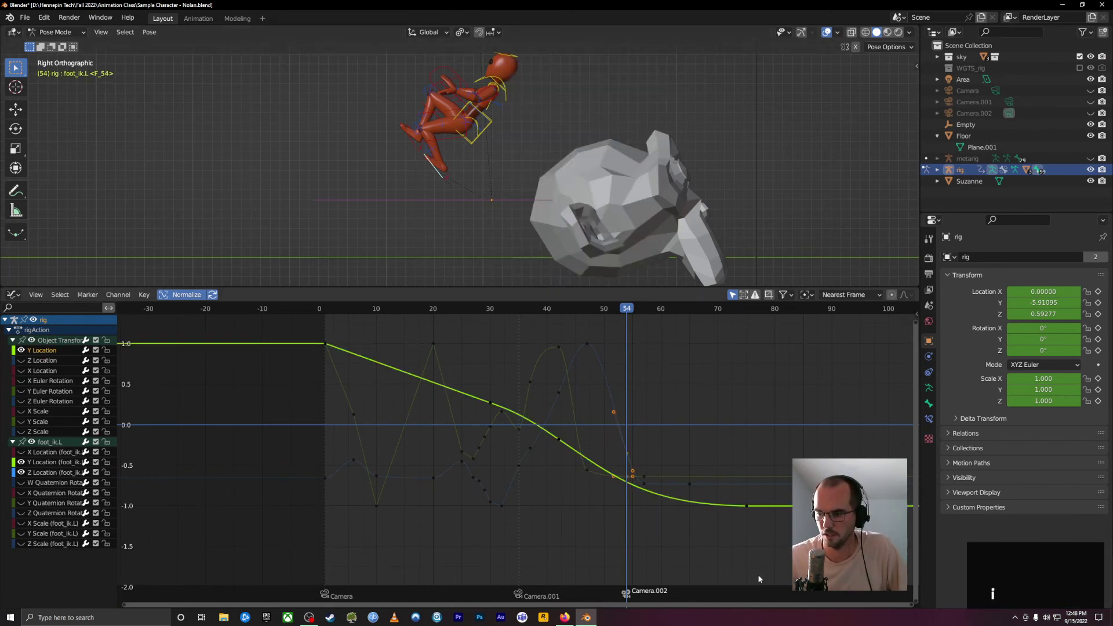
{"action": "left_click_drag", "start_coordinate": [759, 578], "coordinate": [738, 501]}
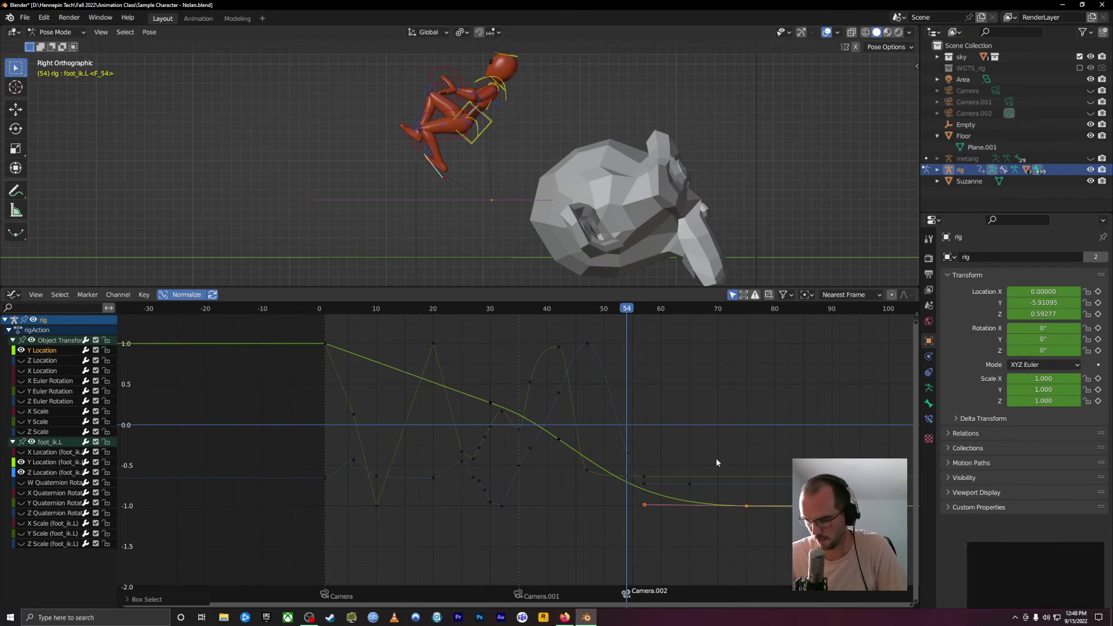
{"action": "key", "text": "Delete"}
{"action": "key", "text": "ctrl+z"}
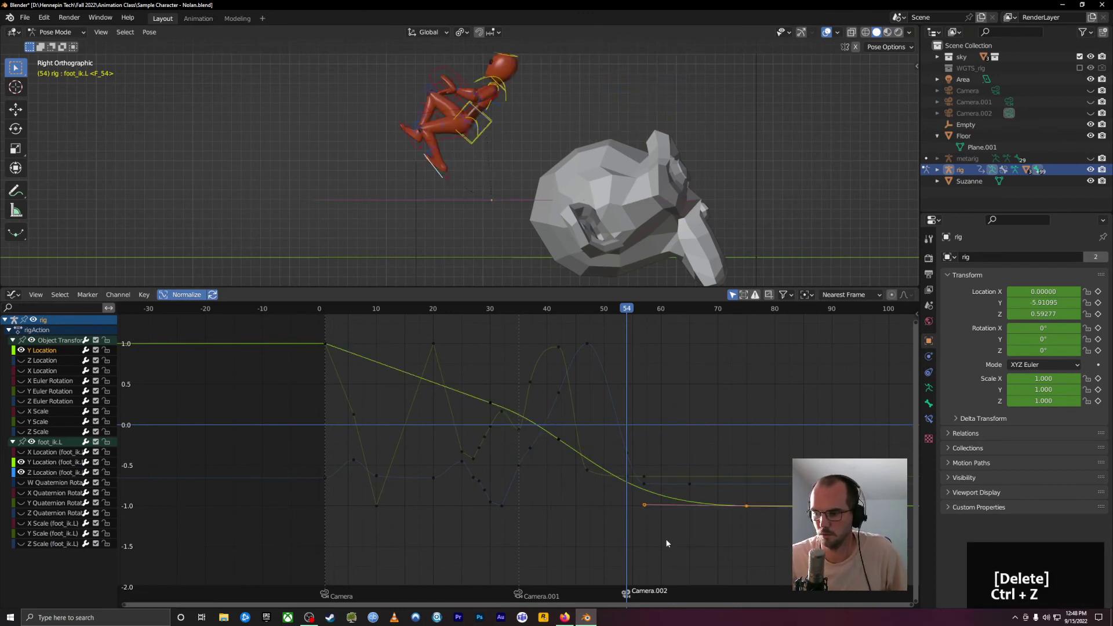
- In Object Mode, keyframe the rig's location at frame 54 and delete its last Y Location keyframe at frame 75
{"action": "left_click", "coordinate": [48, 351]}
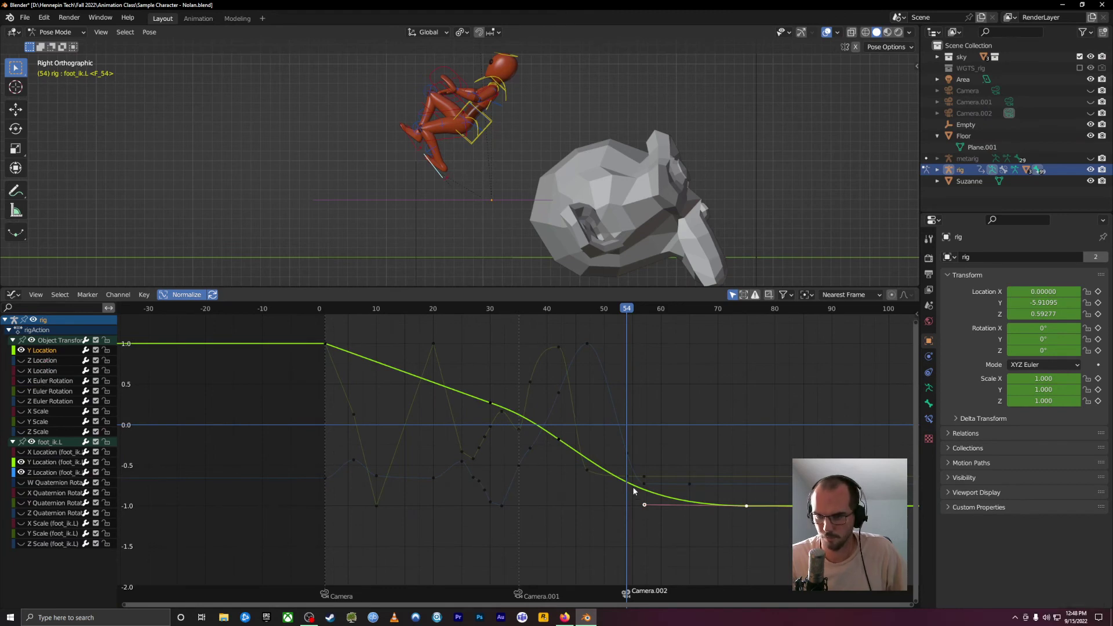
{"action": "left_click", "coordinate": [57, 32]}
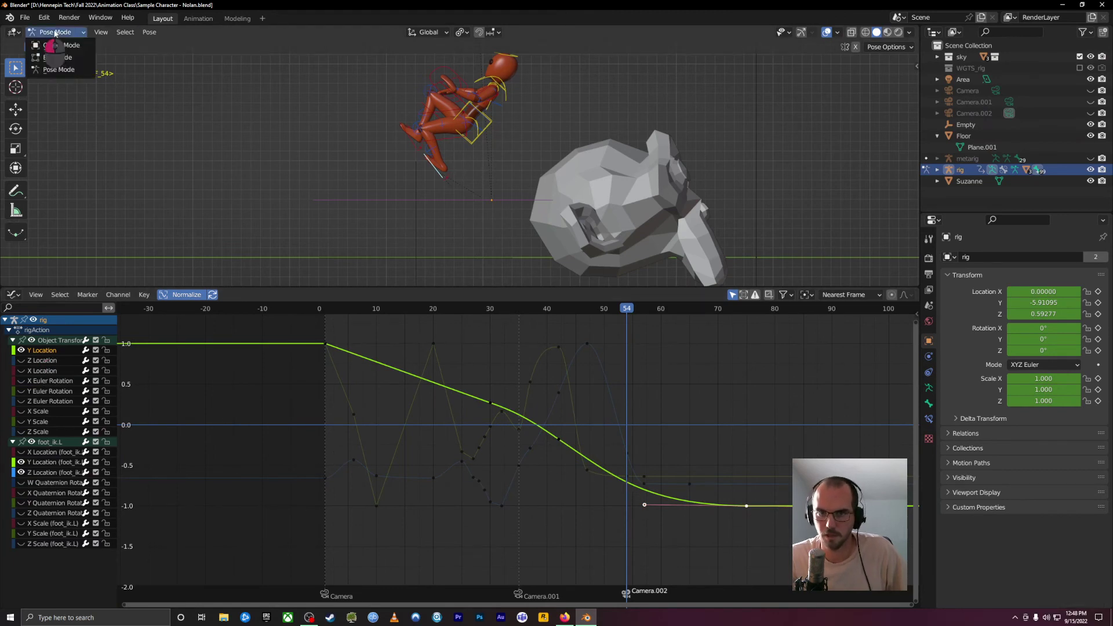
{"action": "left_click", "coordinate": [69, 46]}
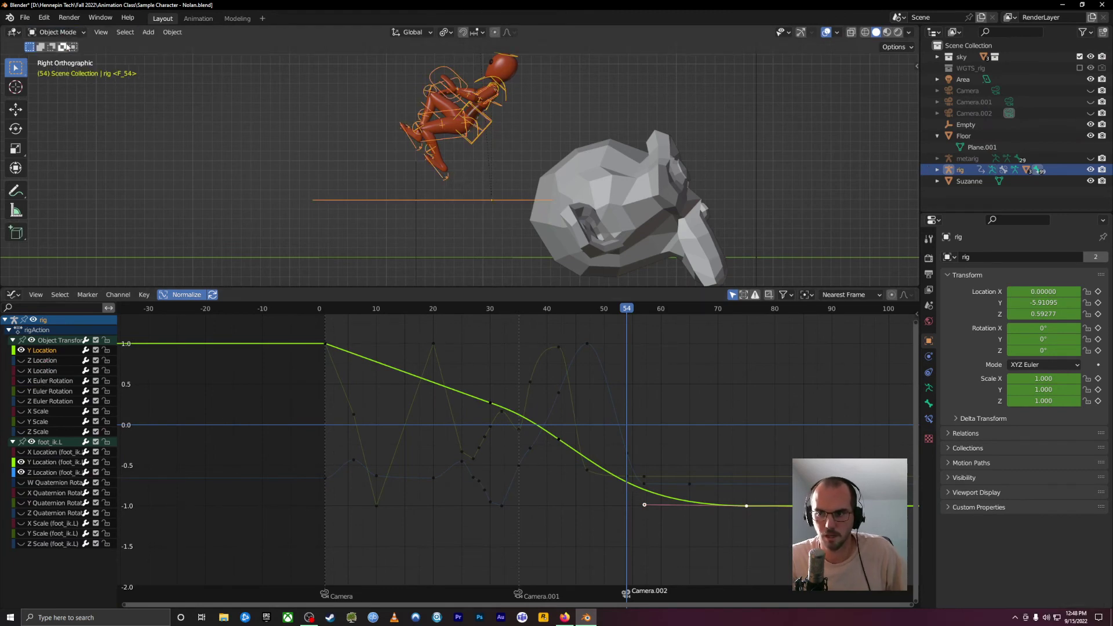
{"action": "key", "text": "i"}
{"action": "left_click", "coordinate": [610, 89]}
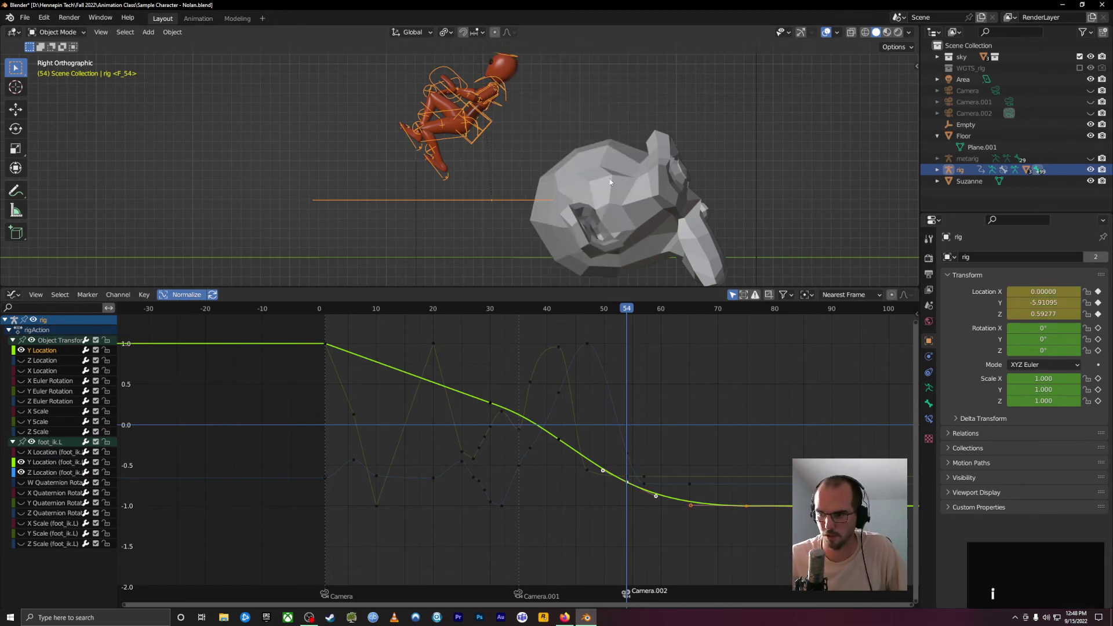
{"action": "left_click_drag", "start_coordinate": [817, 535], "coordinate": [724, 500]}
{"action": "key", "text": "Delete"}
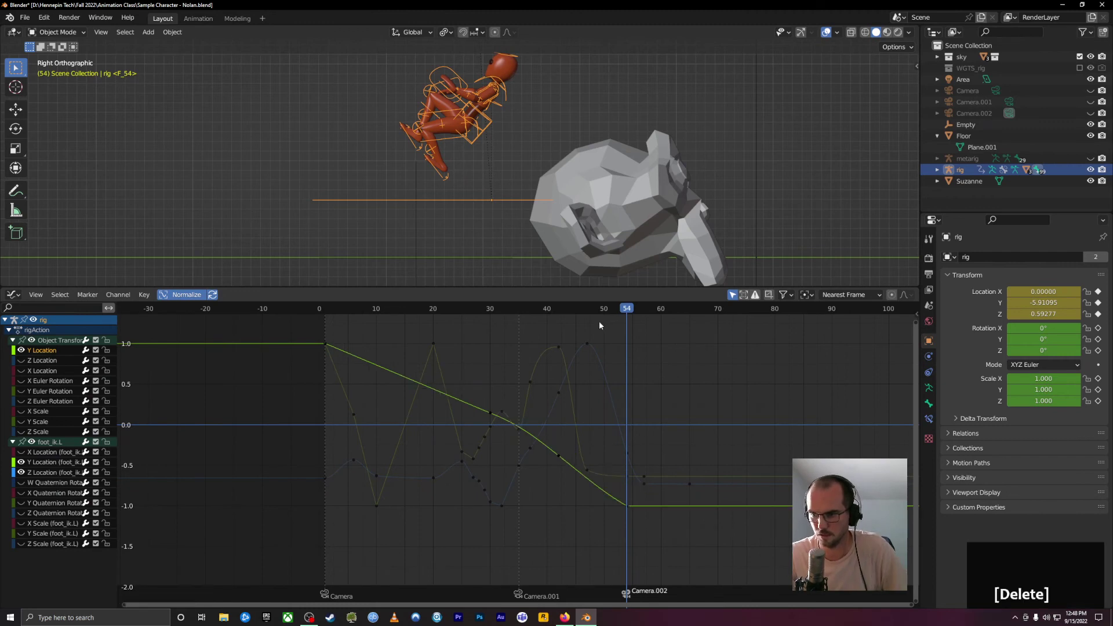
- At frame 54, move the rig along Y to about -6.22 so the left heel is above the guide position
{"action": "left_click_drag", "start_coordinate": [621, 311], "coordinate": [593, 313]}
{"action": "left_click_drag", "start_coordinate": [619, 321], "coordinate": [626, 375]}
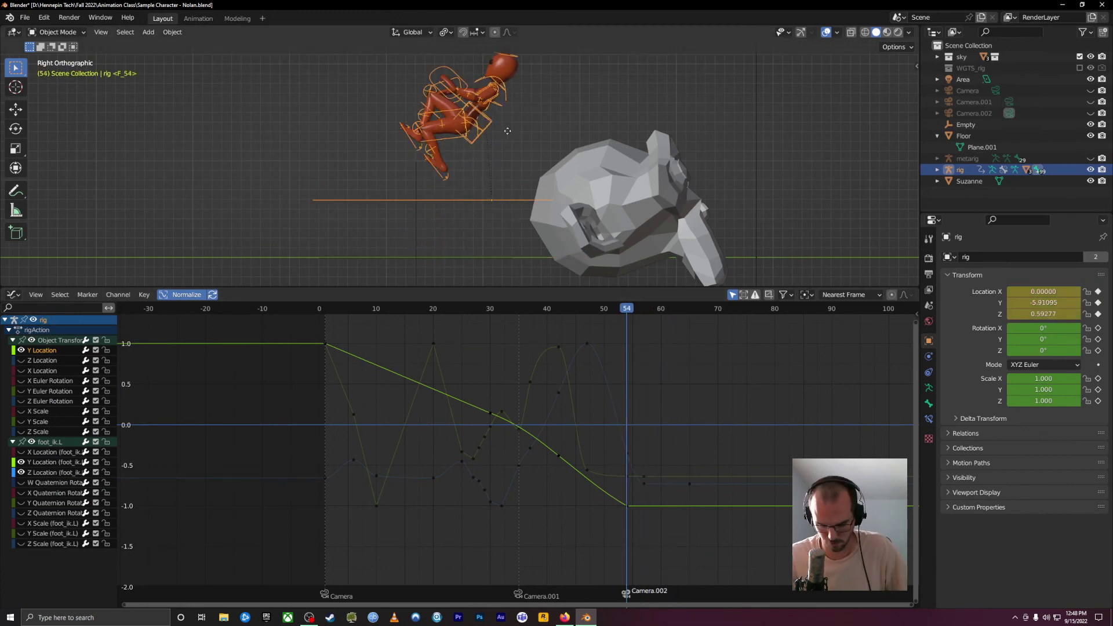
{"action": "key", "text": "g"}
{"action": "key", "text": "y"}
{"action": "left_click", "coordinate": [528, 222]}
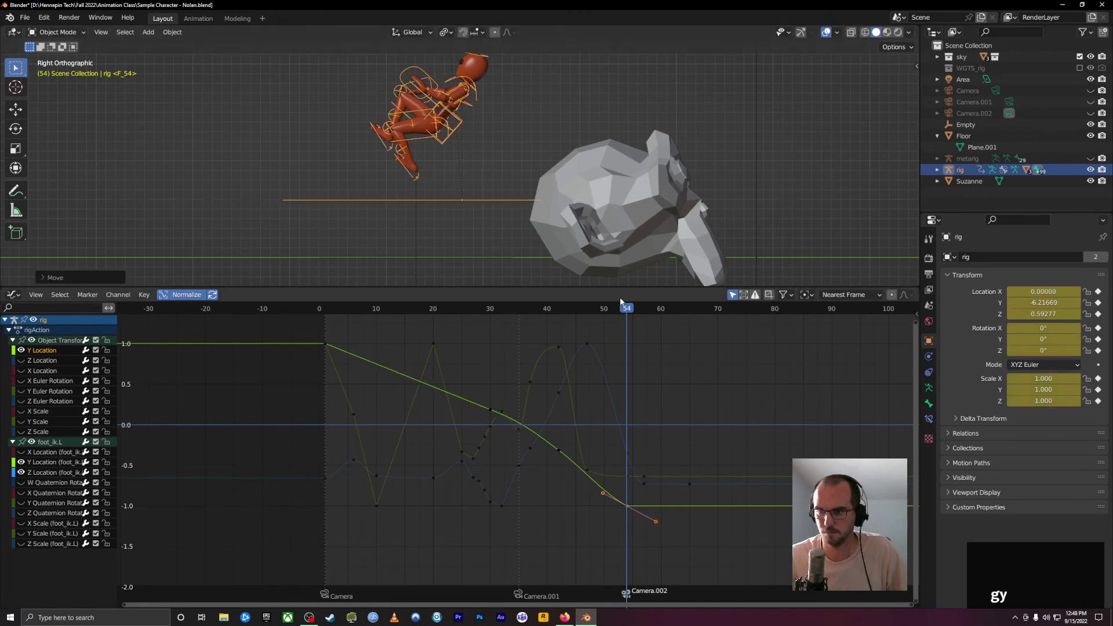
- Shift the rig's last Y Location keyframe from frame 54 to frame 57
{"action": "left_click_drag", "start_coordinate": [620, 301], "coordinate": [661, 319]}
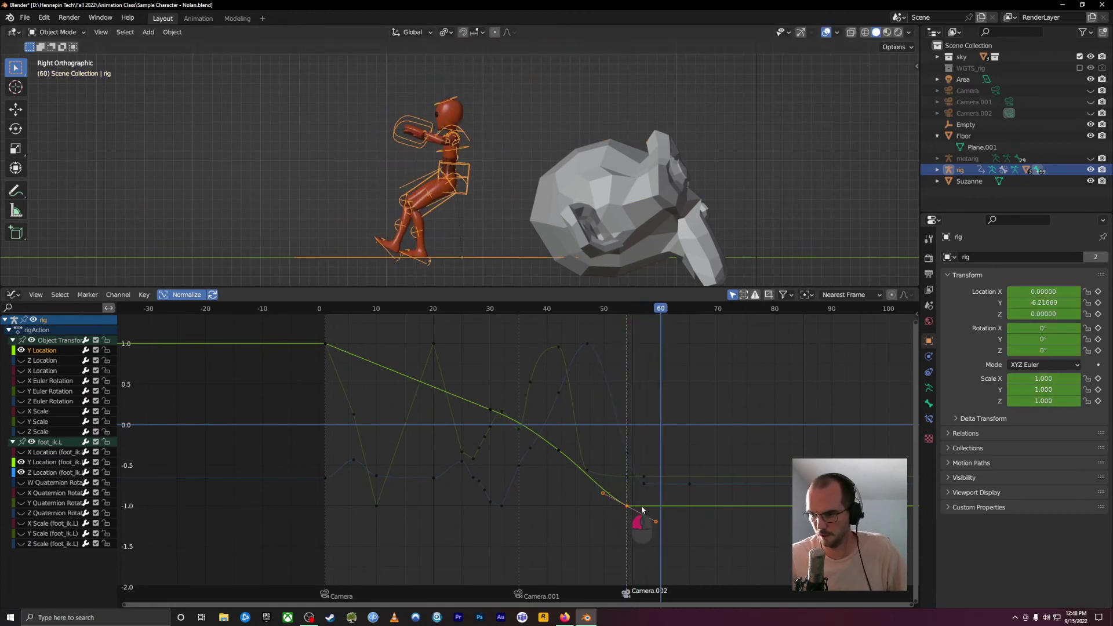
{"action": "left_click_drag", "start_coordinate": [641, 509], "coordinate": [648, 507]}
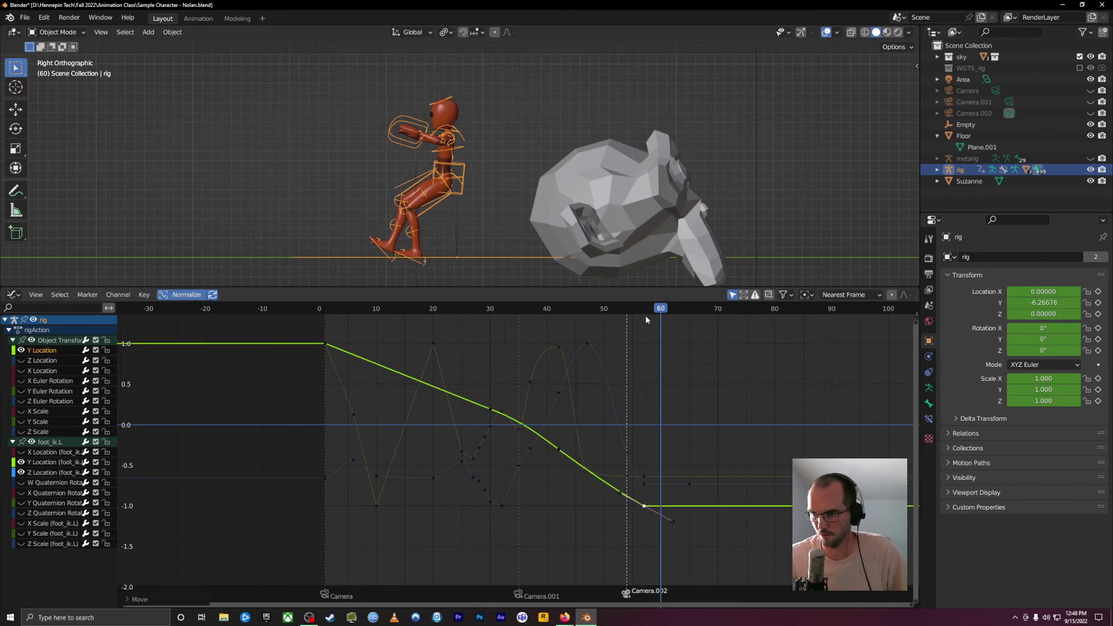
- At frame 57, in Pose Mode, move all the rig's bones backward along the floor toward Suzanne
{"action": "left_click_drag", "start_coordinate": [642, 314], "coordinate": [642, 381]}
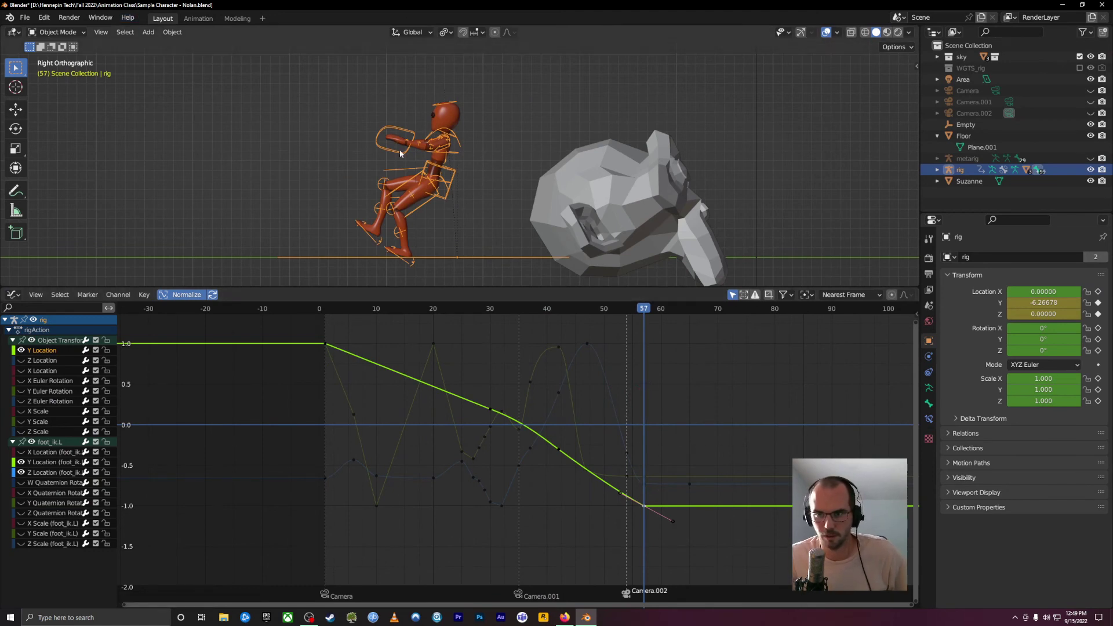
{"action": "left_click", "coordinate": [387, 135]}
{"action": "left_click", "coordinate": [380, 132]}
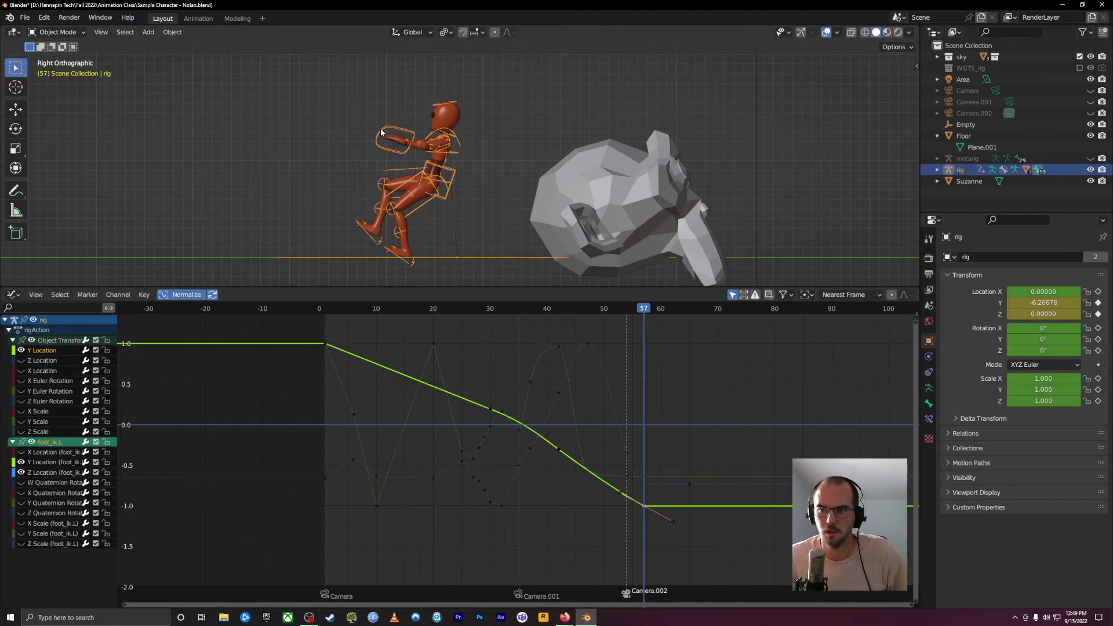
{"action": "left_click", "coordinate": [71, 33]}
{"action": "left_click", "coordinate": [77, 69]}
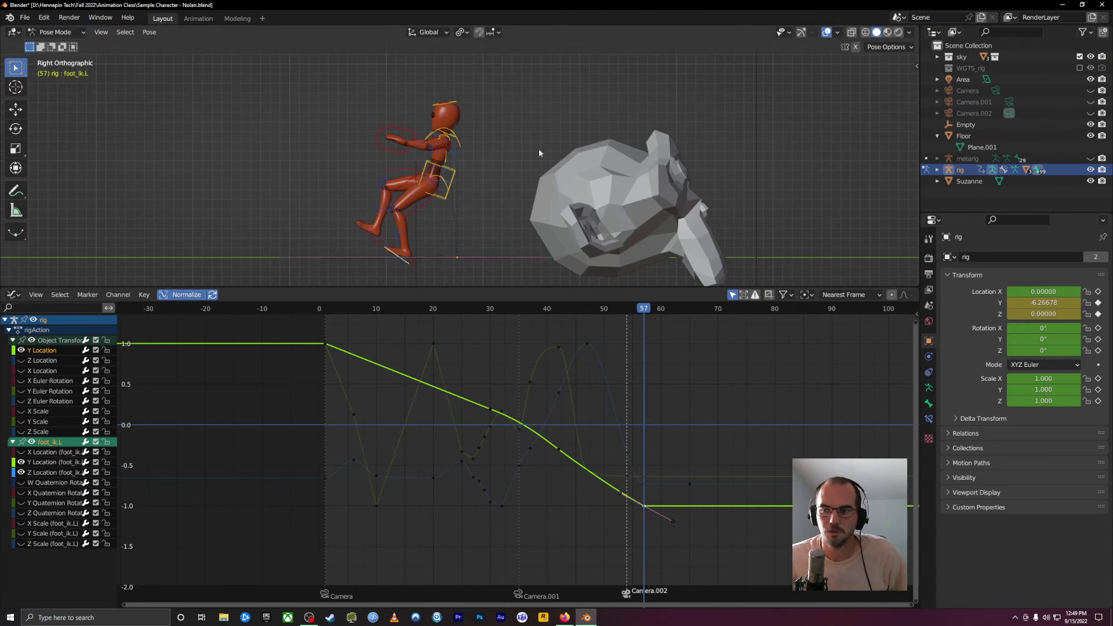
{"action": "key", "text": "a"}
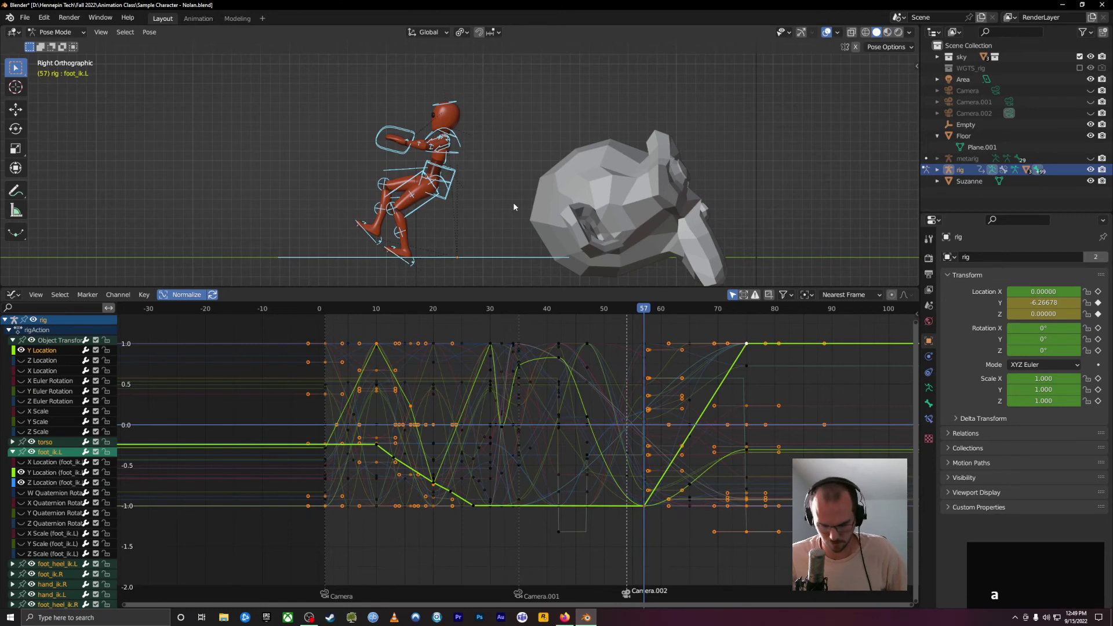
{"action": "key", "text": "g"}
{"action": "left_click", "coordinate": [545, 205]}
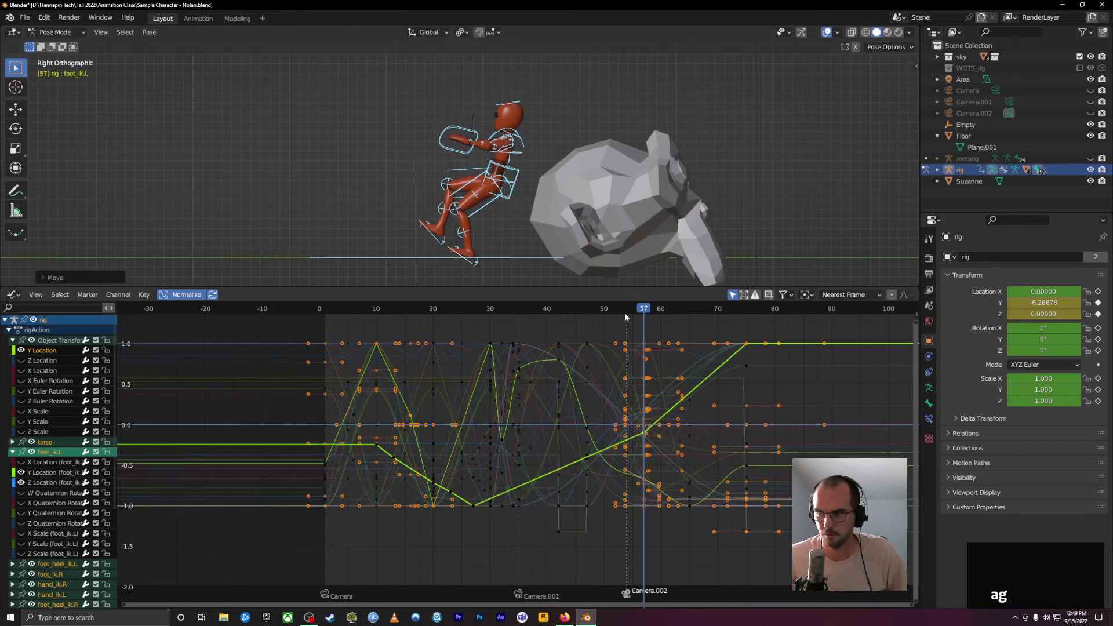
- Check the frames around the landing and delete the root bone's last Y Location keyframe at frame 75
{"action": "left_click_drag", "start_coordinate": [641, 312], "coordinate": [544, 345]}
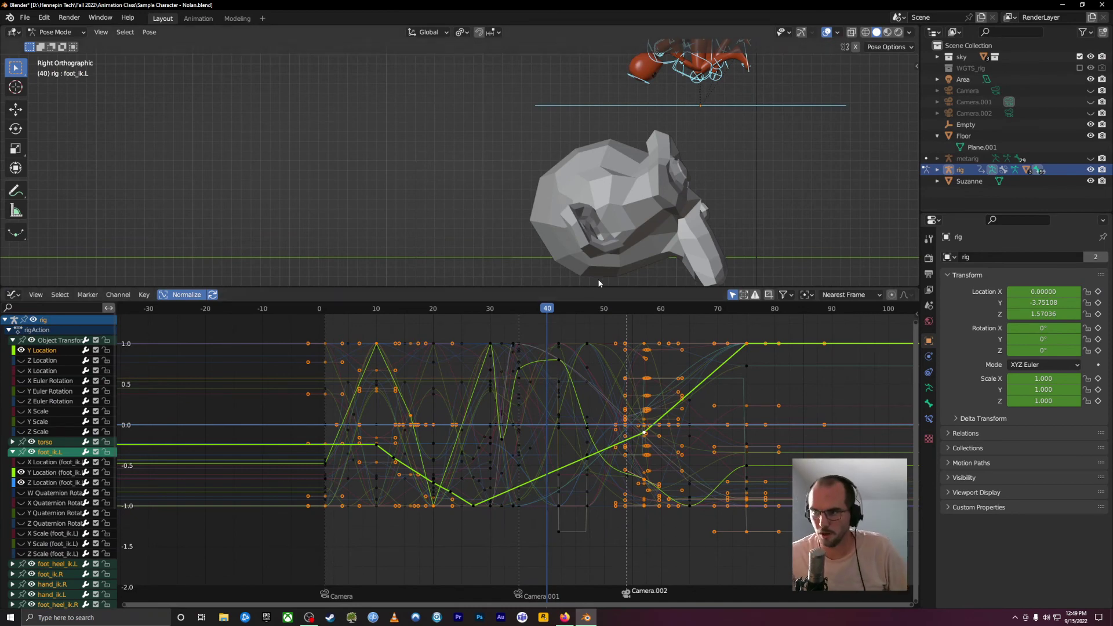
{"action": "left_click_drag", "start_coordinate": [632, 325], "coordinate": [645, 322]}
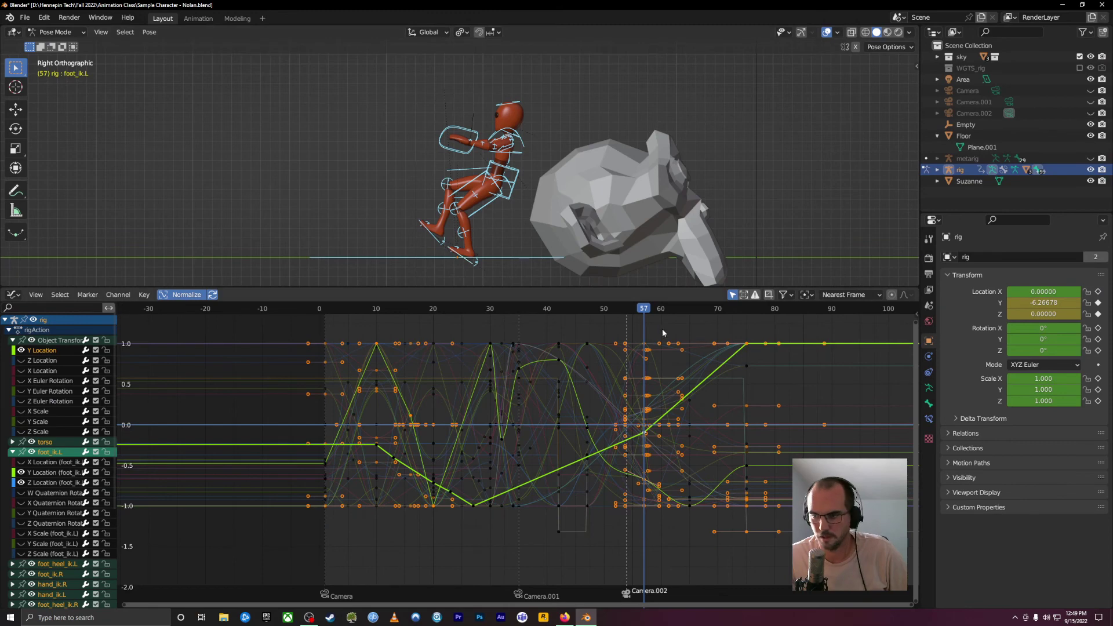
{"action": "left_click_drag", "start_coordinate": [662, 329], "coordinate": [655, 378]}
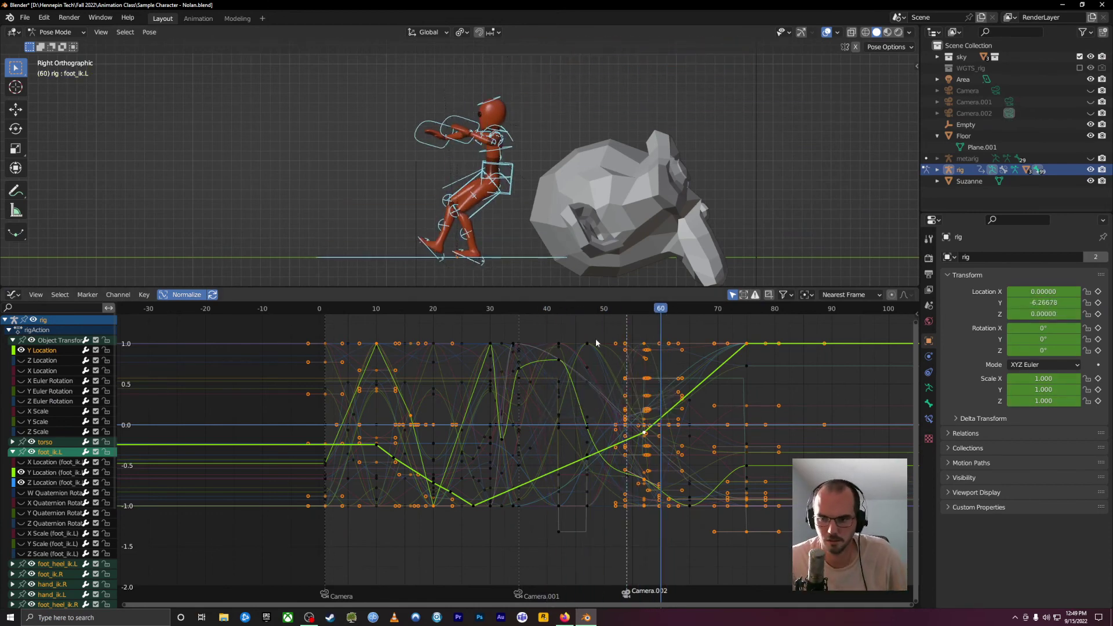
{"action": "key", "text": "a"}
{"action": "key", "text": "a"}
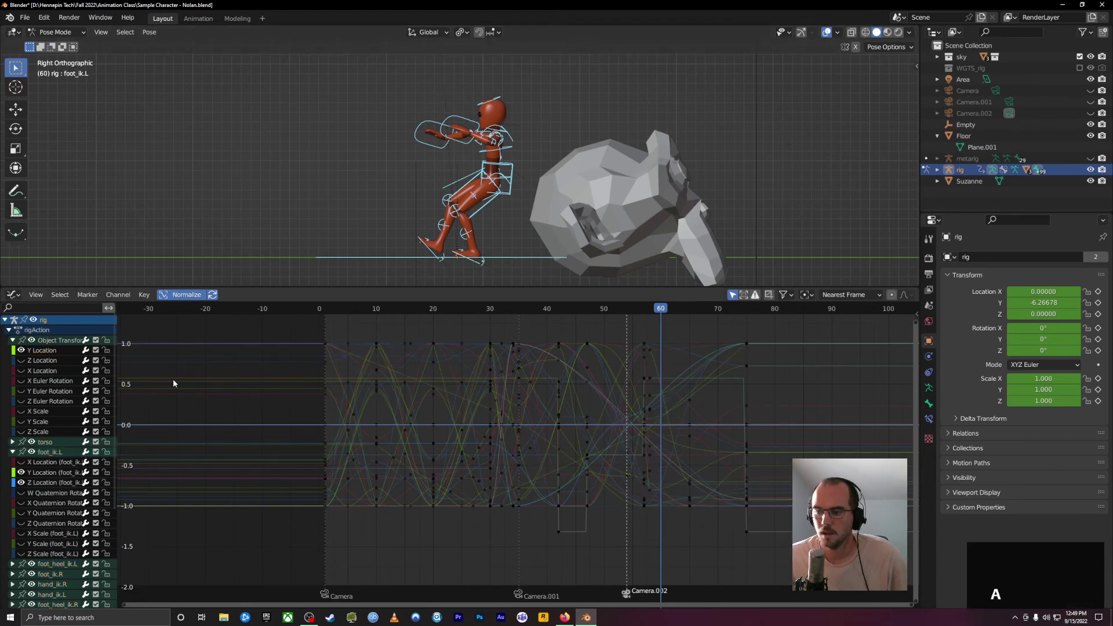
{"action": "left_click", "coordinate": [502, 192]}
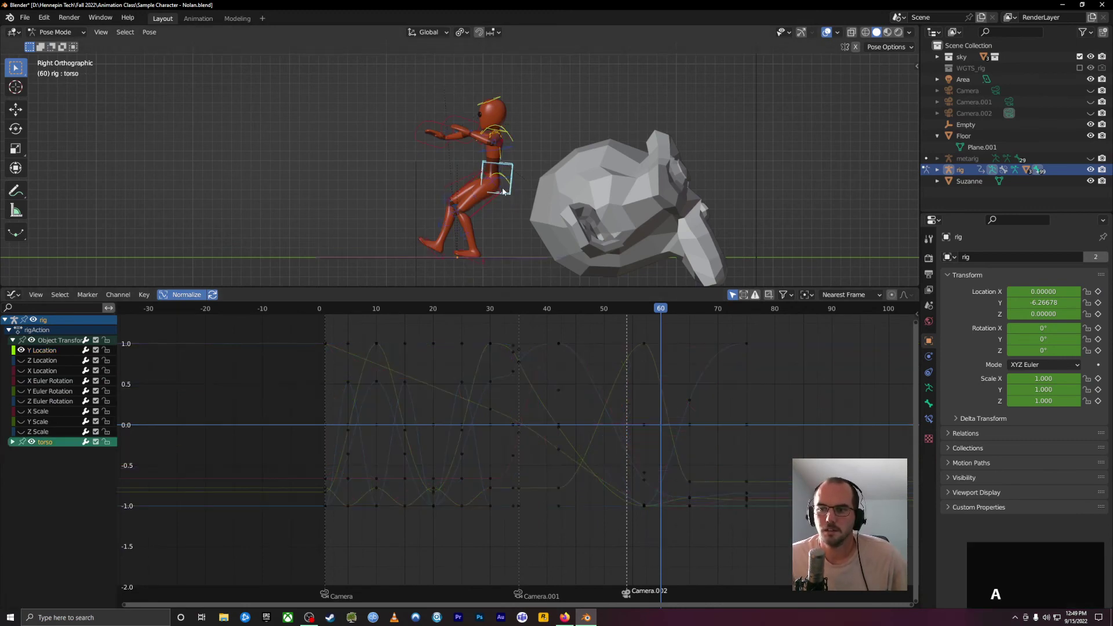
{"action": "left_click", "coordinate": [502, 258]}
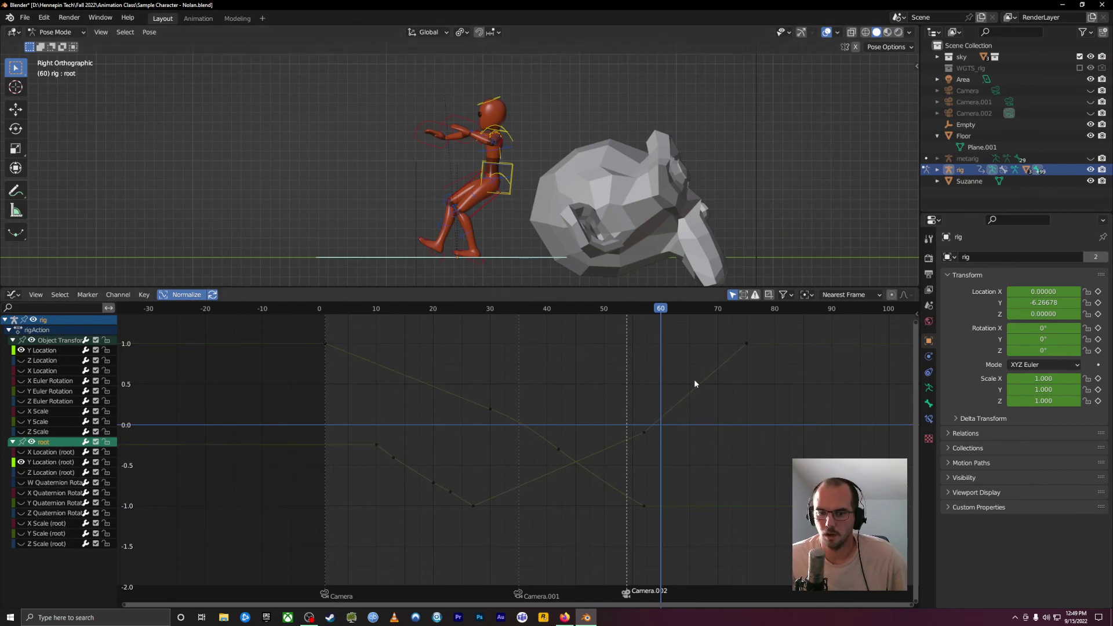
{"action": "left_click_drag", "start_coordinate": [728, 325], "coordinate": [728, 326]}
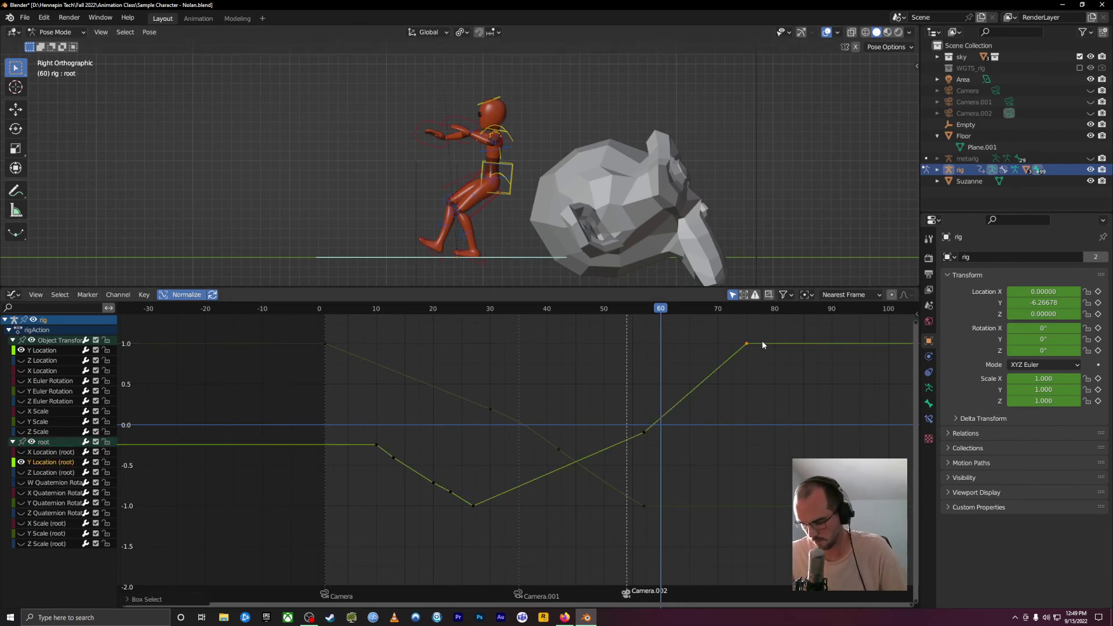
{"action": "key", "text": "Delete"}
- At frame 65, move the right foot's IK control forward along the floor, away from Suzanne
{"action": "left_click_drag", "start_coordinate": [660, 313], "coordinate": [719, 394]}
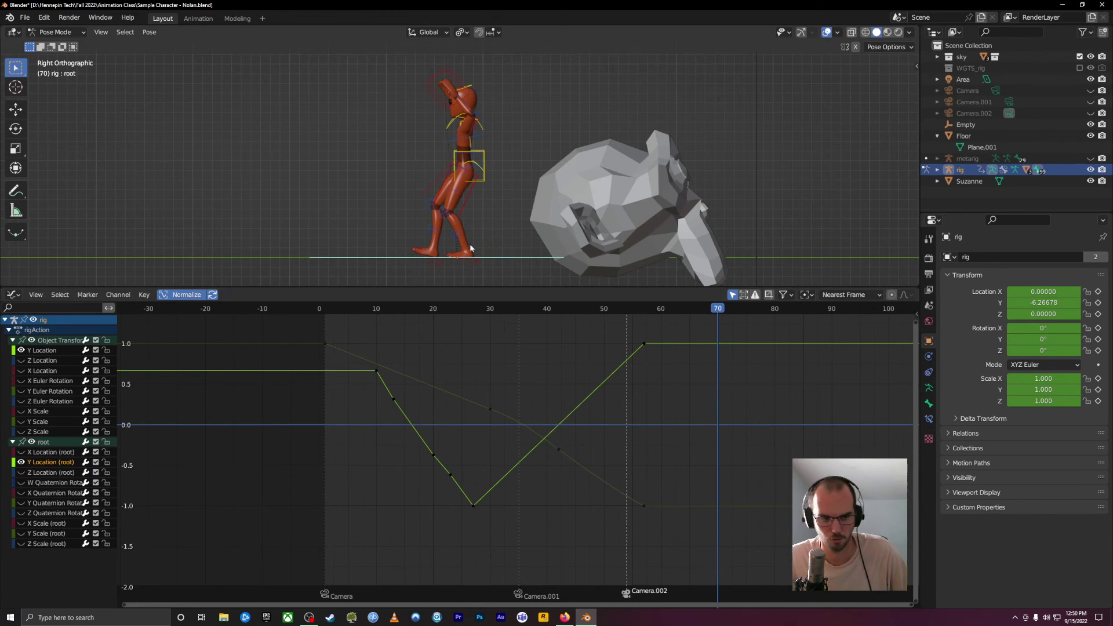
{"action": "scroll", "coordinate": [455, 250], "scroll_direction": "up", "scroll_amount": 6}
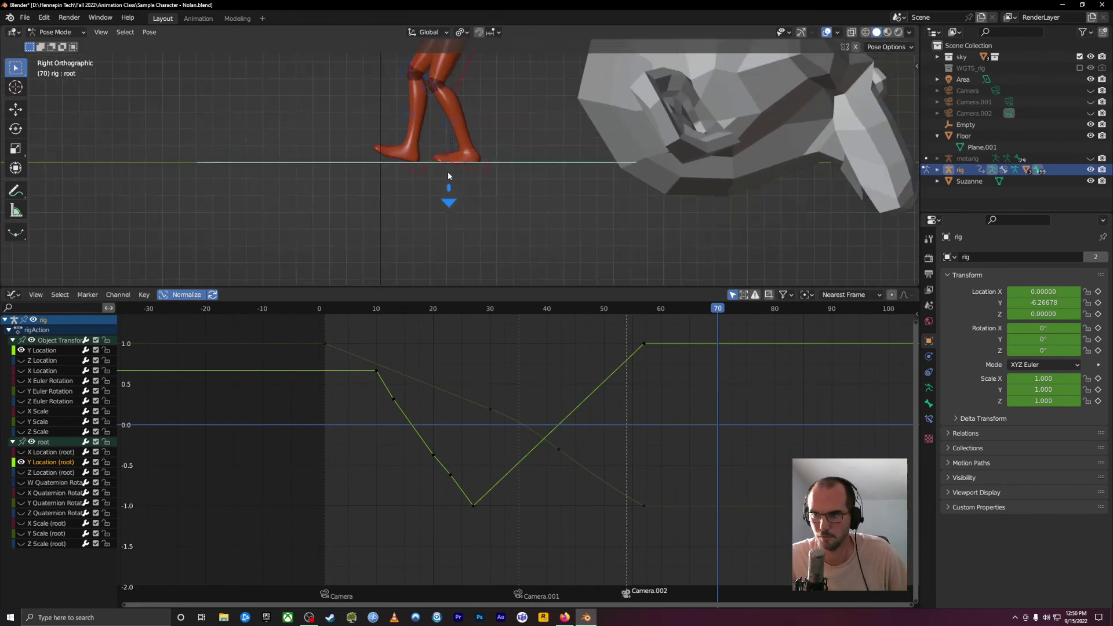
{"action": "left_click_drag", "start_coordinate": [728, 328], "coordinate": [685, 367]}
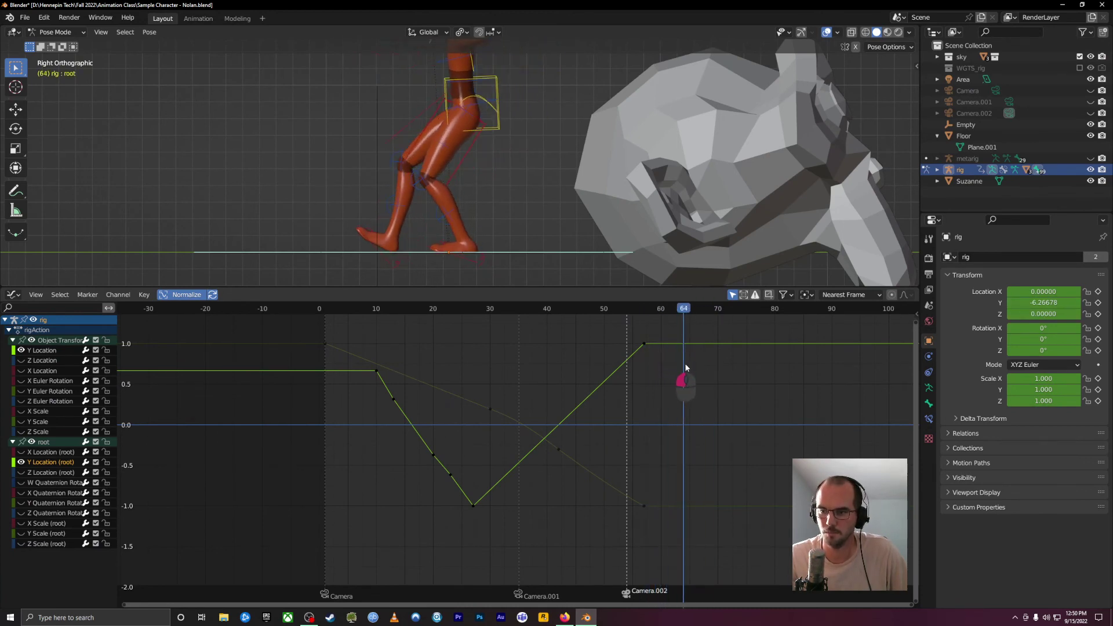
{"action": "left_click", "coordinate": [377, 257]}
{"action": "left_click_drag", "start_coordinate": [685, 310], "coordinate": [689, 312]}
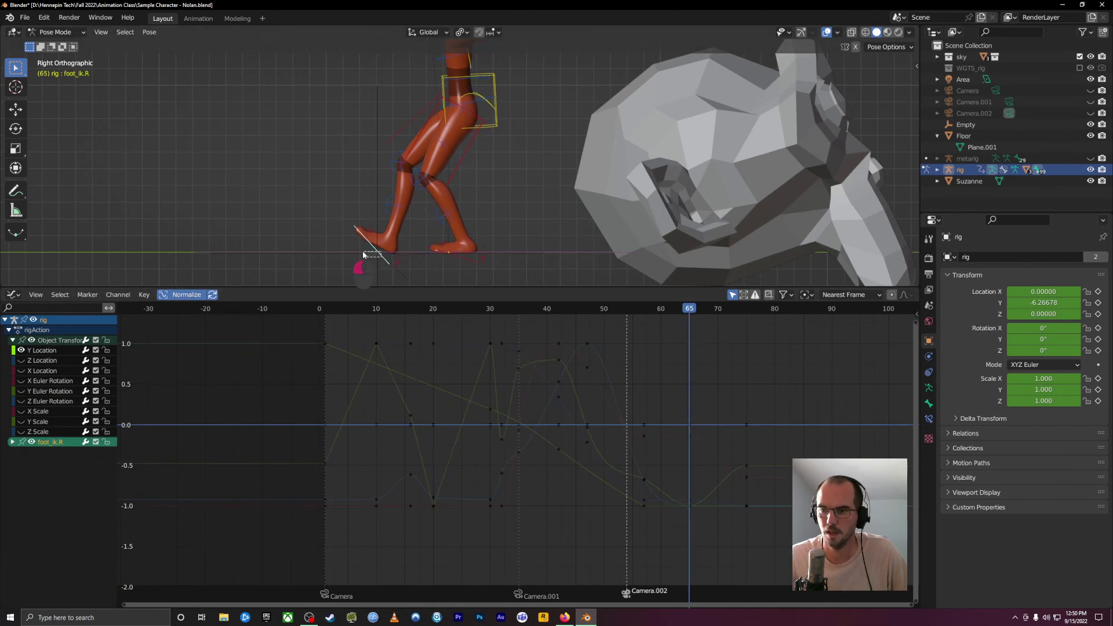
{"action": "left_click_drag", "start_coordinate": [363, 252], "coordinate": [363, 252]}
{"action": "left_click", "coordinate": [383, 255]}
{"action": "key", "text": "g"}
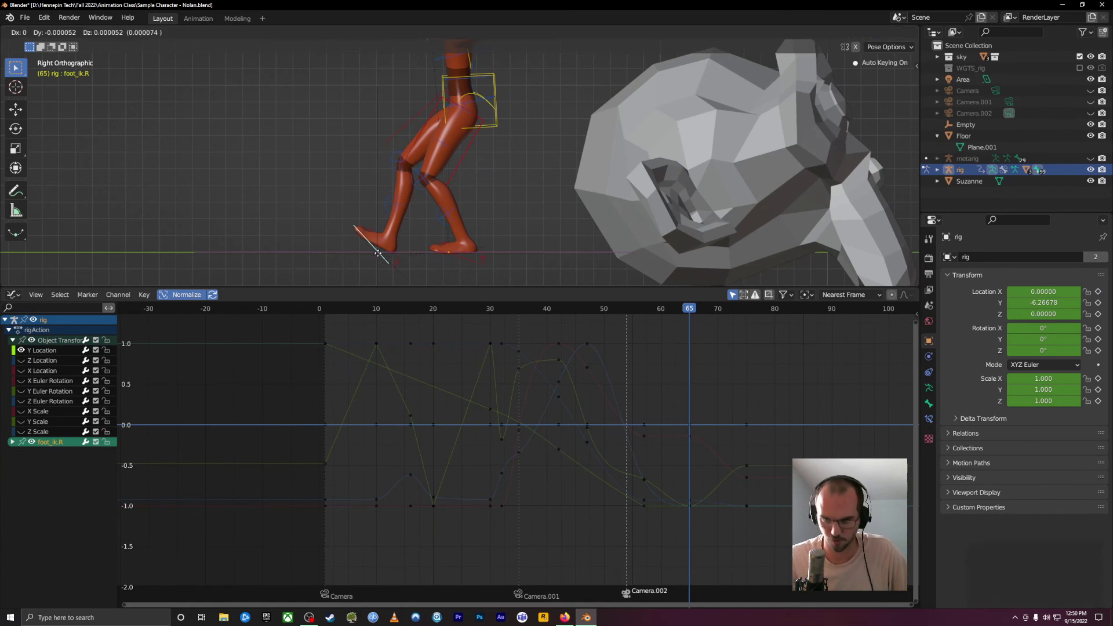
{"action": "left_click", "coordinate": [356, 253]}
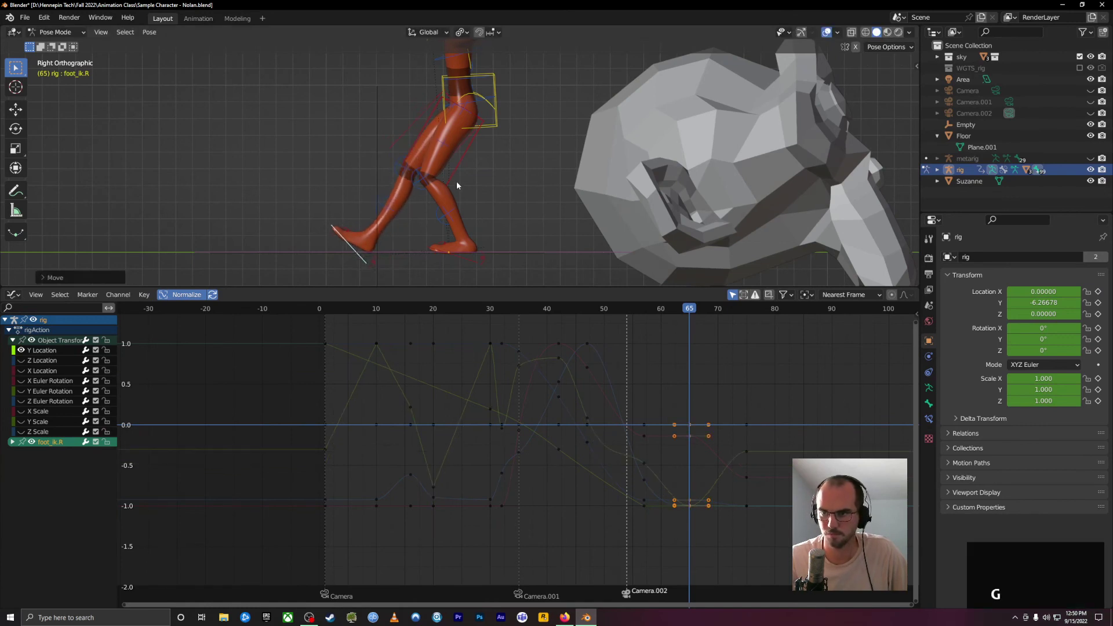
- At frame 65, move the torso control forward to sit between the two feet, and check the neighbouring frames
{"action": "left_click", "coordinate": [489, 94]}
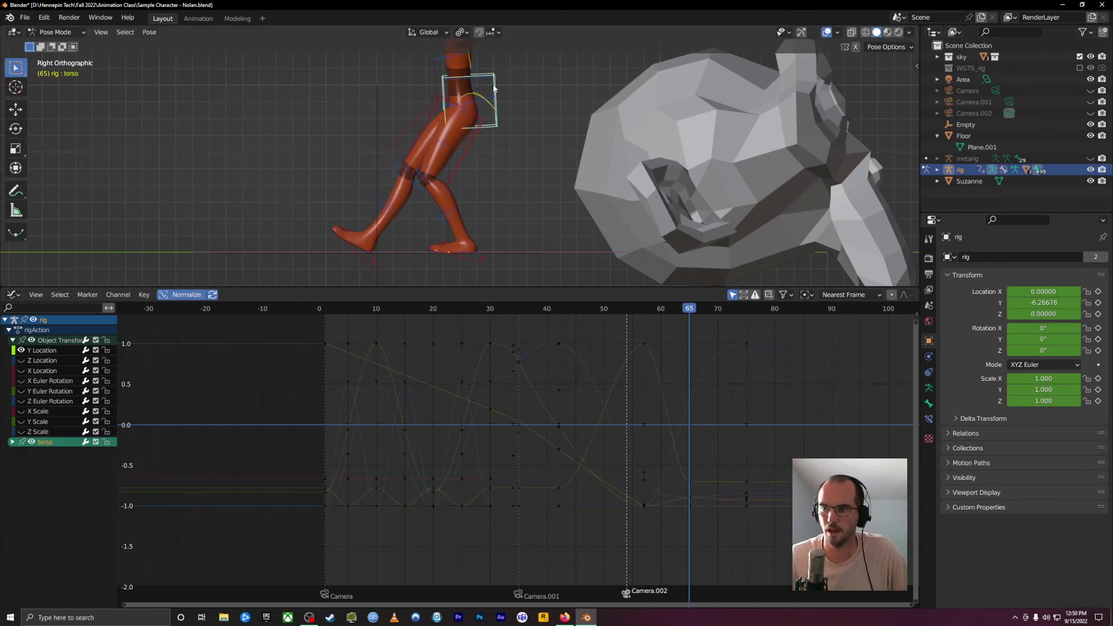
{"action": "key", "text": "g"}
{"action": "left_click", "coordinate": [468, 88]}
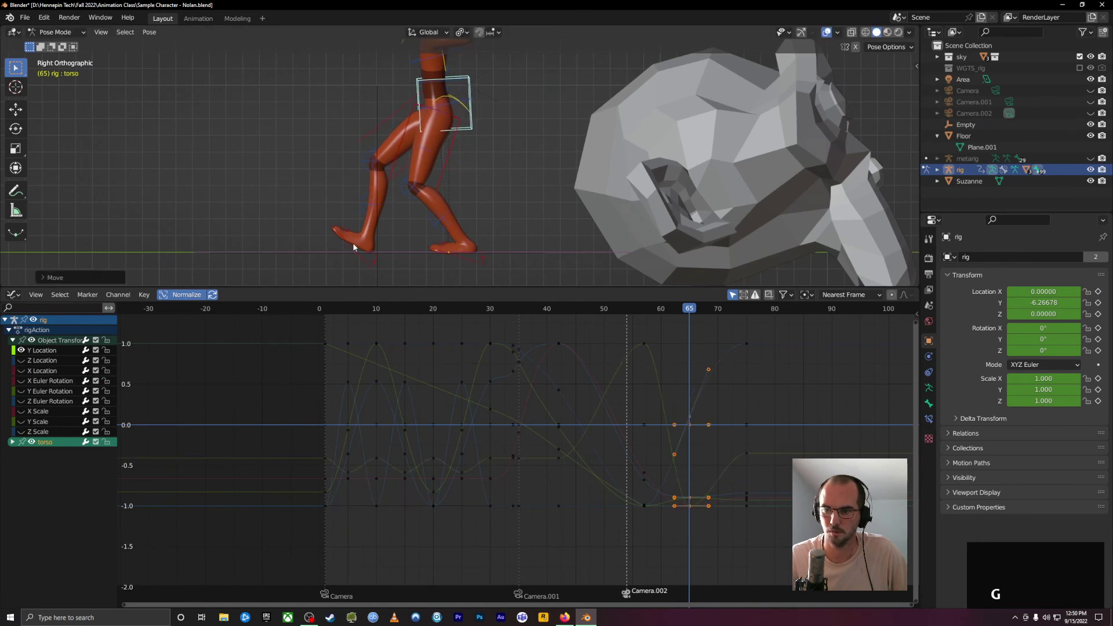
{"action": "left_click_drag", "start_coordinate": [712, 315], "coordinate": [693, 342]}
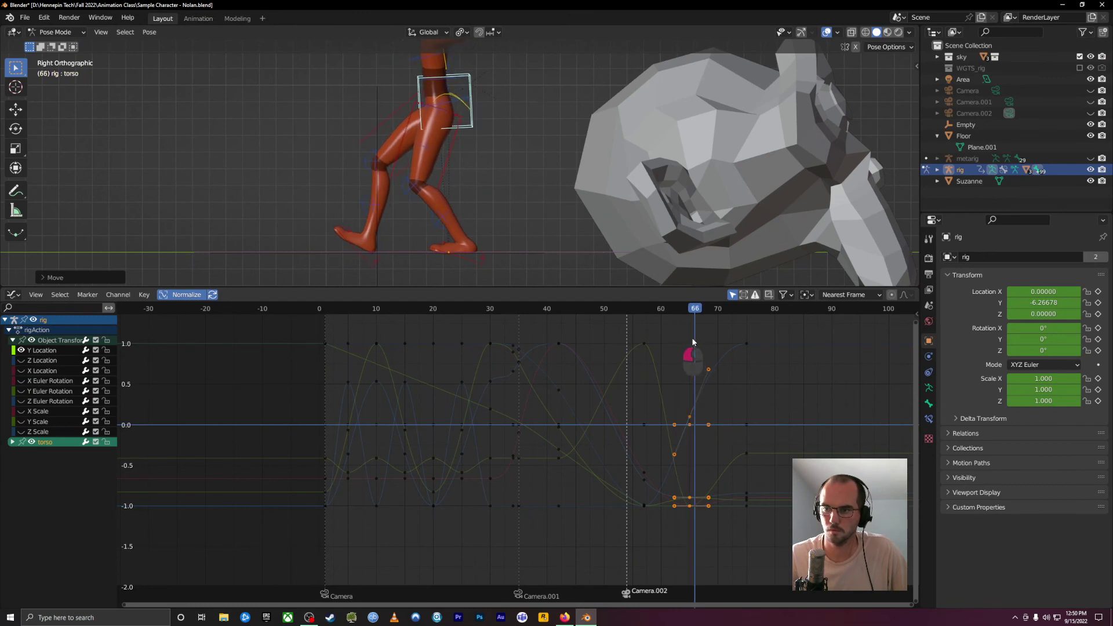
{"action": "scroll", "coordinate": [533, 175], "scroll_direction": "down", "scroll_amount": 1}
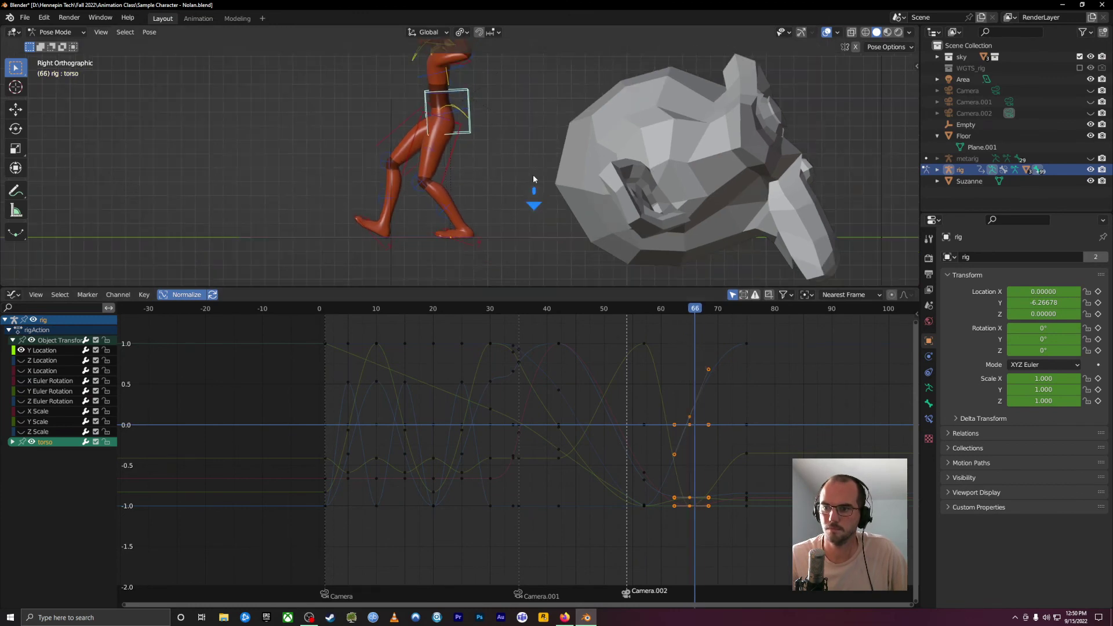
{"action": "middle_click_drag", "start_coordinate": [497, 116], "coordinate": [465, 196], "text": "shift"}
{"action": "middle_click_drag", "start_coordinate": [544, 211], "coordinate": [527, 142], "text": "shift"}
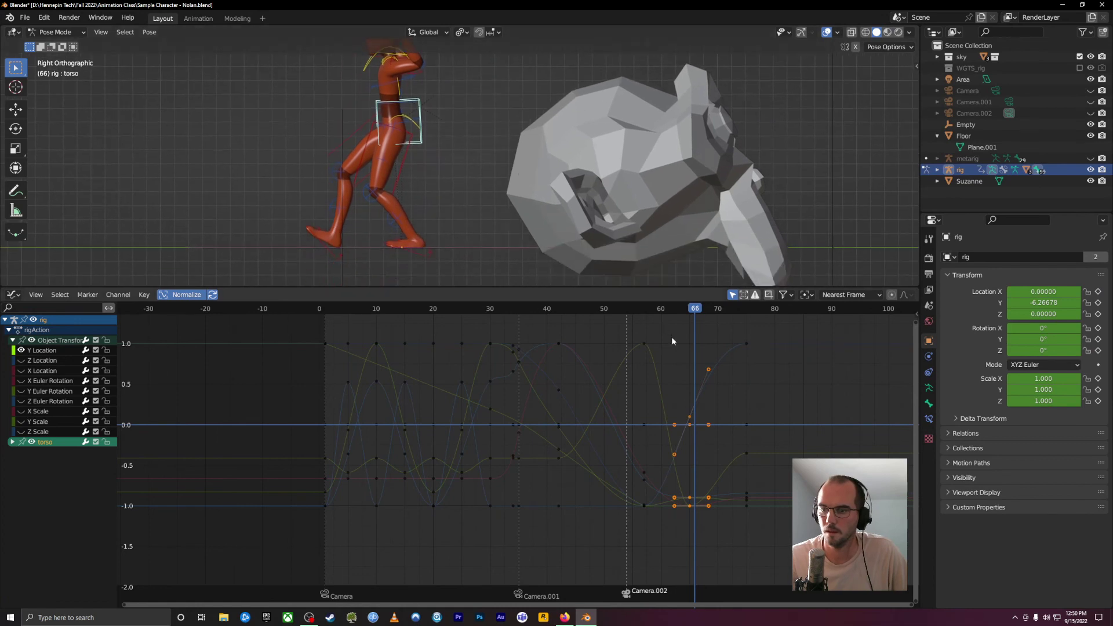
{"action": "left_click_drag", "start_coordinate": [697, 313], "coordinate": [688, 338]}
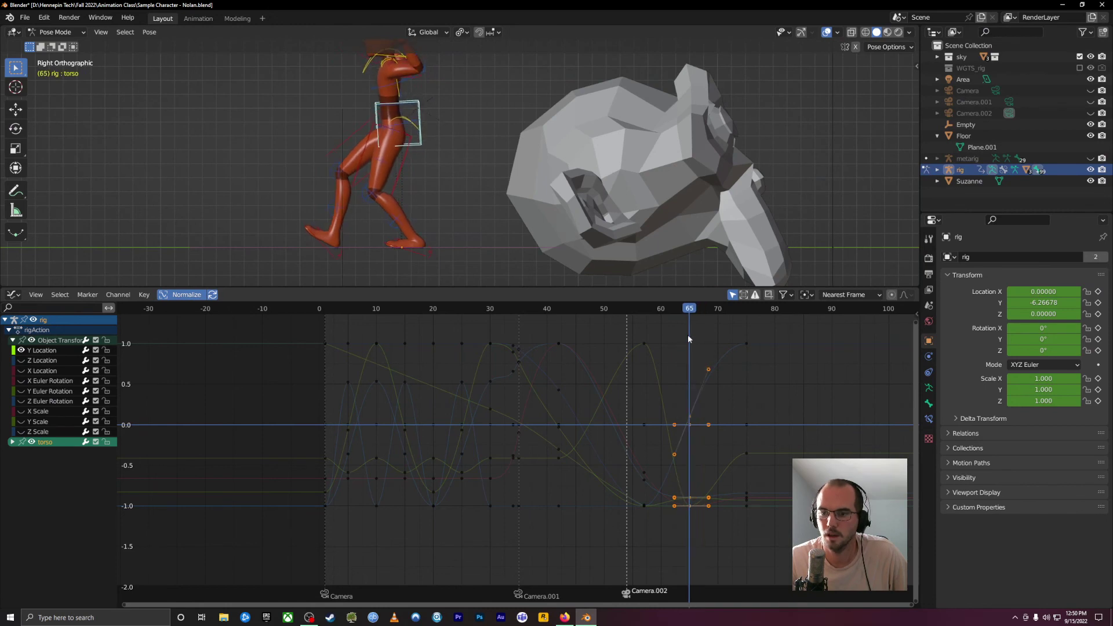
- At frame 65, rotate the right foot's IK control to lower the toes toward the floor
{"action": "left_click", "coordinate": [322, 251]}
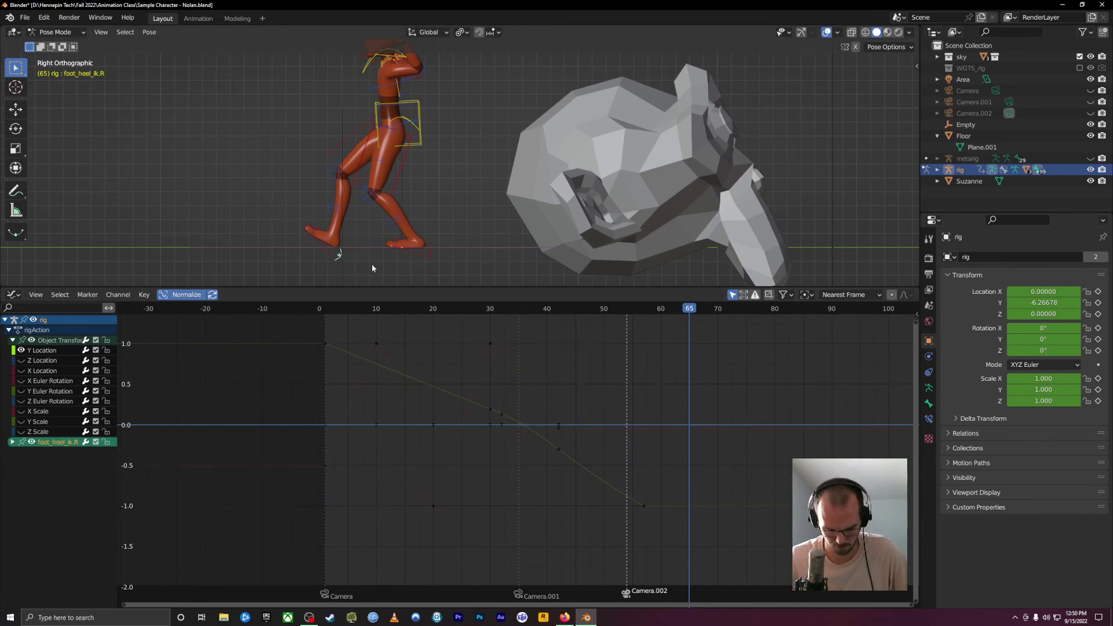
{"action": "key", "text": "r"}
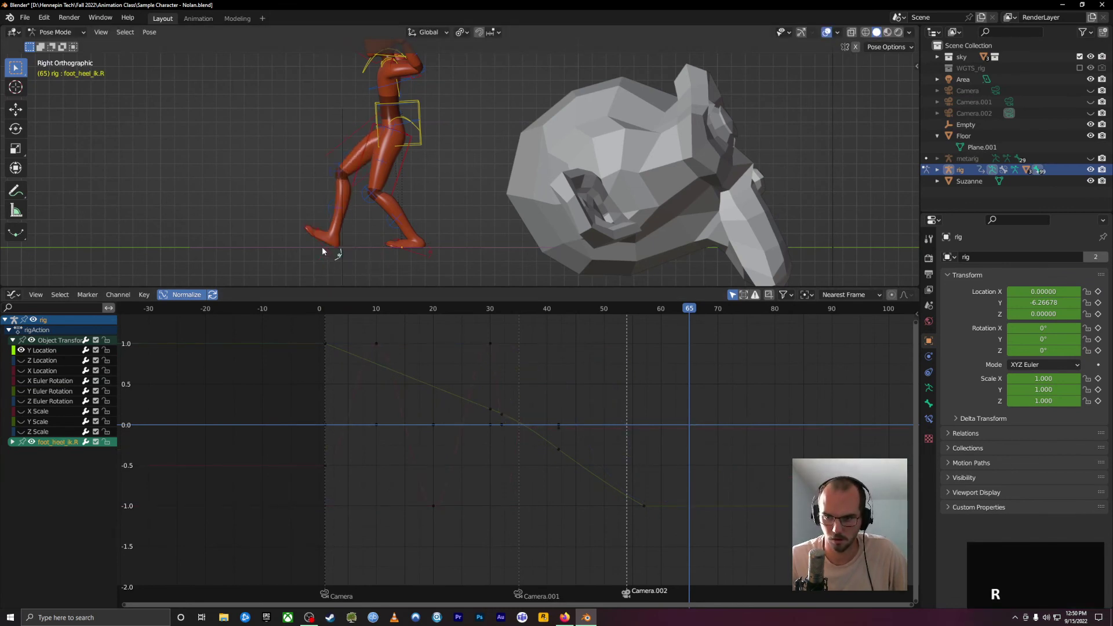
{"action": "right_click", "coordinate": [322, 247]}
{"action": "left_click", "coordinate": [337, 249]}
{"action": "left_click", "coordinate": [327, 253]}
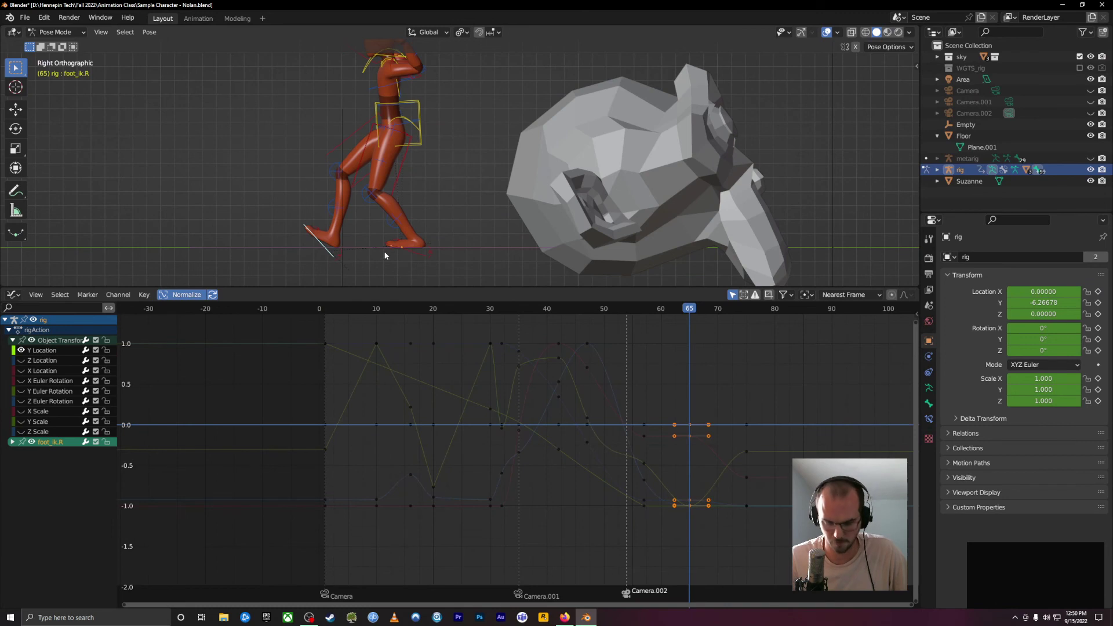
{"action": "key", "text": "r"}
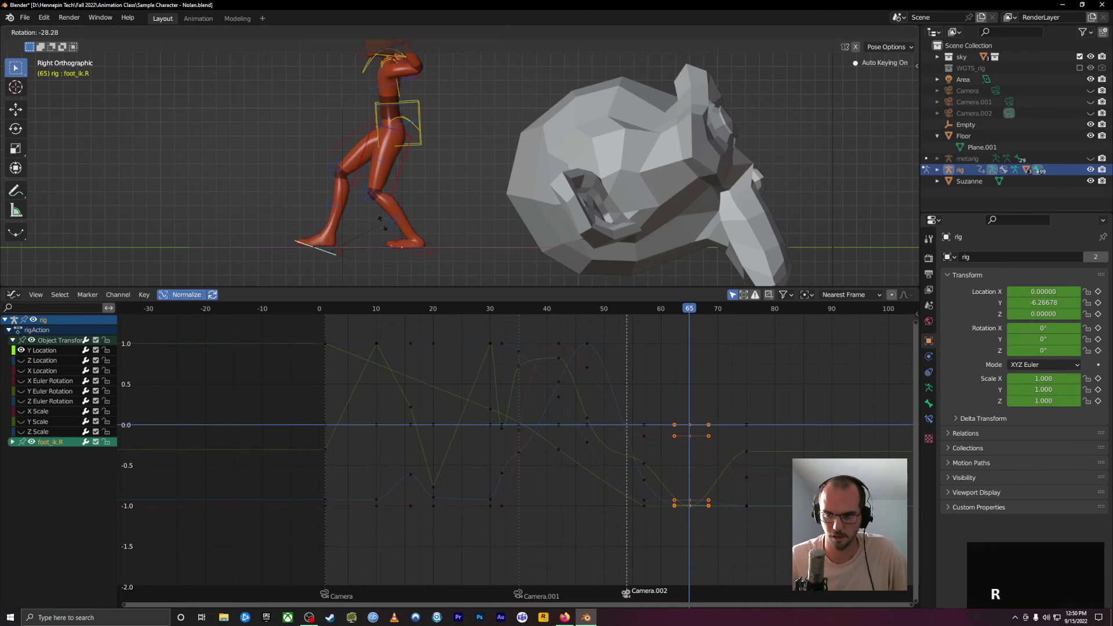
{"action": "left_click", "coordinate": [383, 230]}
- Play back the landing, and at frame 58 isolate the Y Location curve of the right hand's IK control
{"action": "left_click_drag", "start_coordinate": [691, 306], "coordinate": [649, 336]}
{"action": "scroll", "coordinate": [504, 194], "scroll_direction": "down", "scroll_amount": 3}
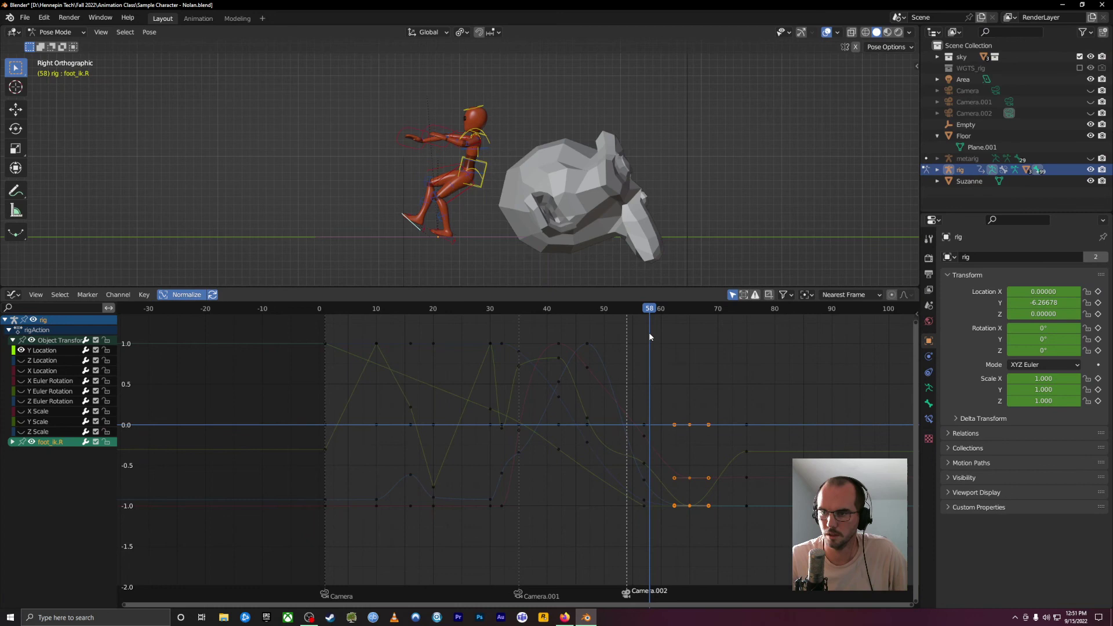
{"action": "left_click", "coordinate": [400, 132]}
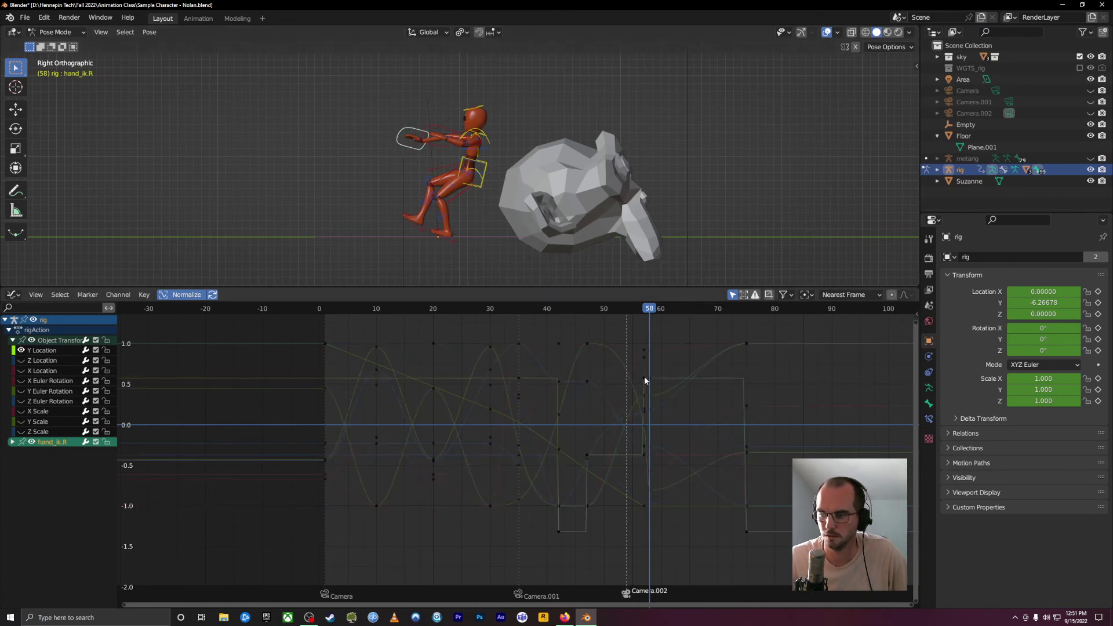
{"action": "key", "text": "space"}
{"action": "scroll", "coordinate": [645, 377], "scroll_direction": "up", "scroll_amount": 3}
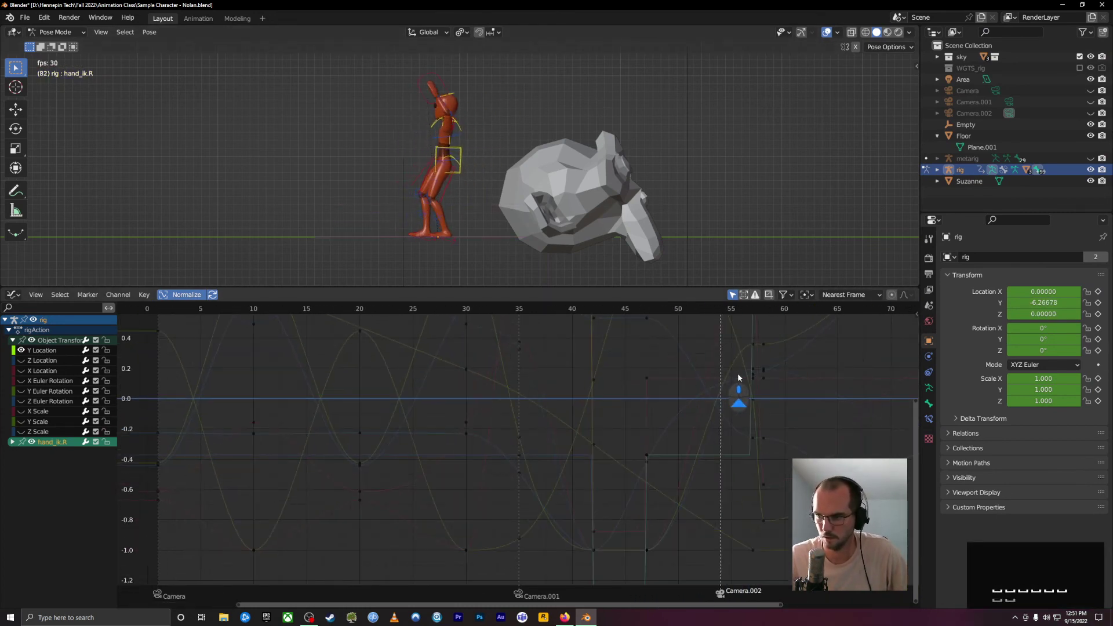
{"action": "left_click_drag", "start_coordinate": [739, 307], "coordinate": [764, 322]}
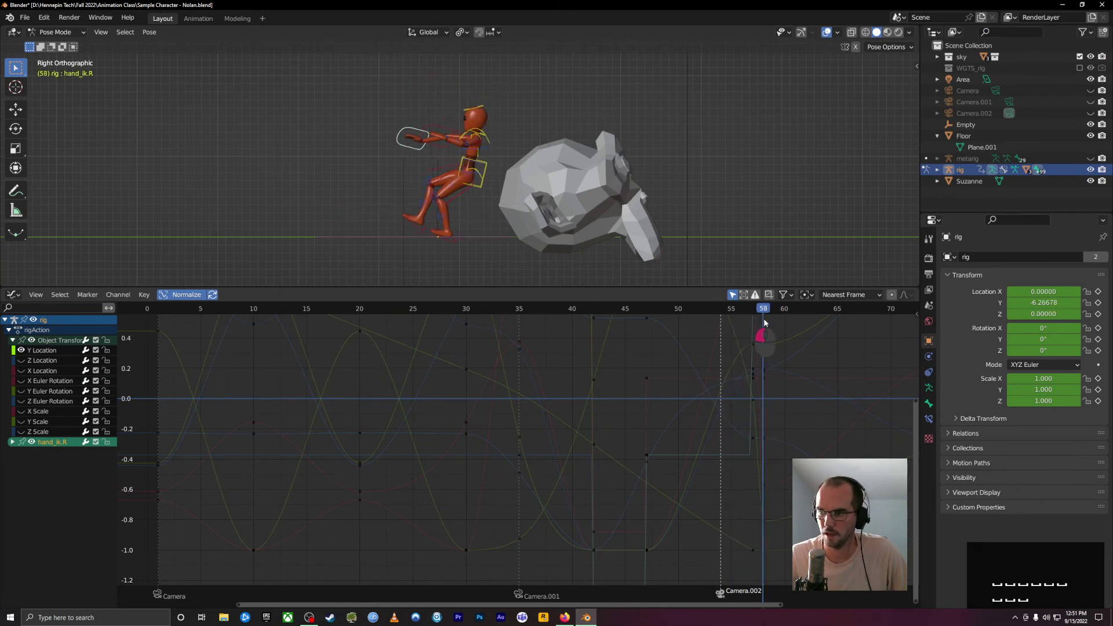
{"action": "left_click", "coordinate": [12, 443]}
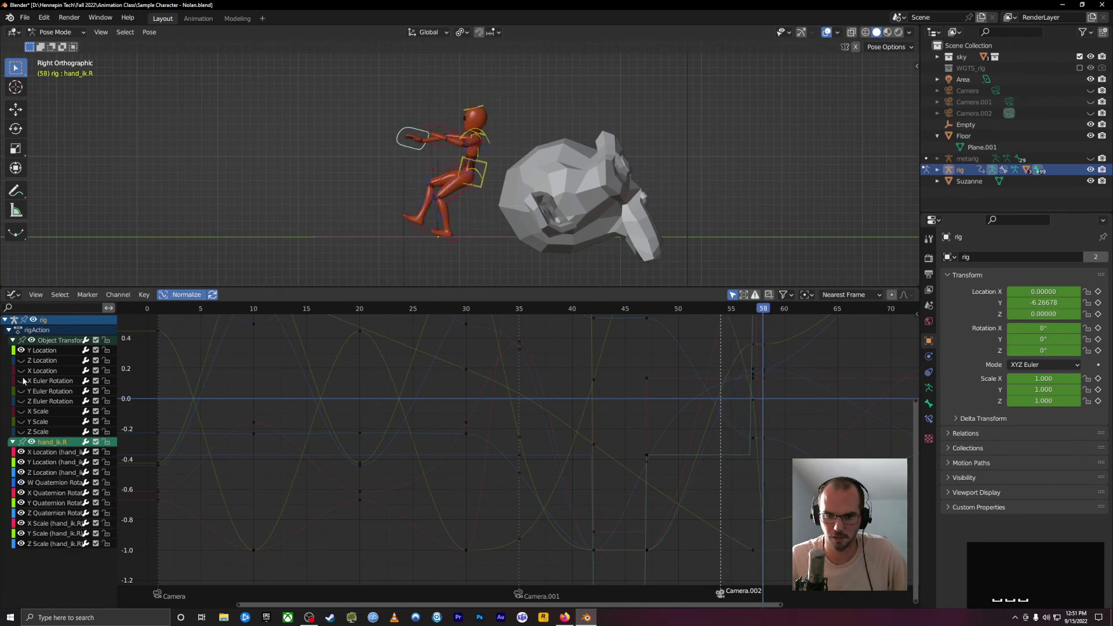
{"action": "left_click", "coordinate": [31, 442]}
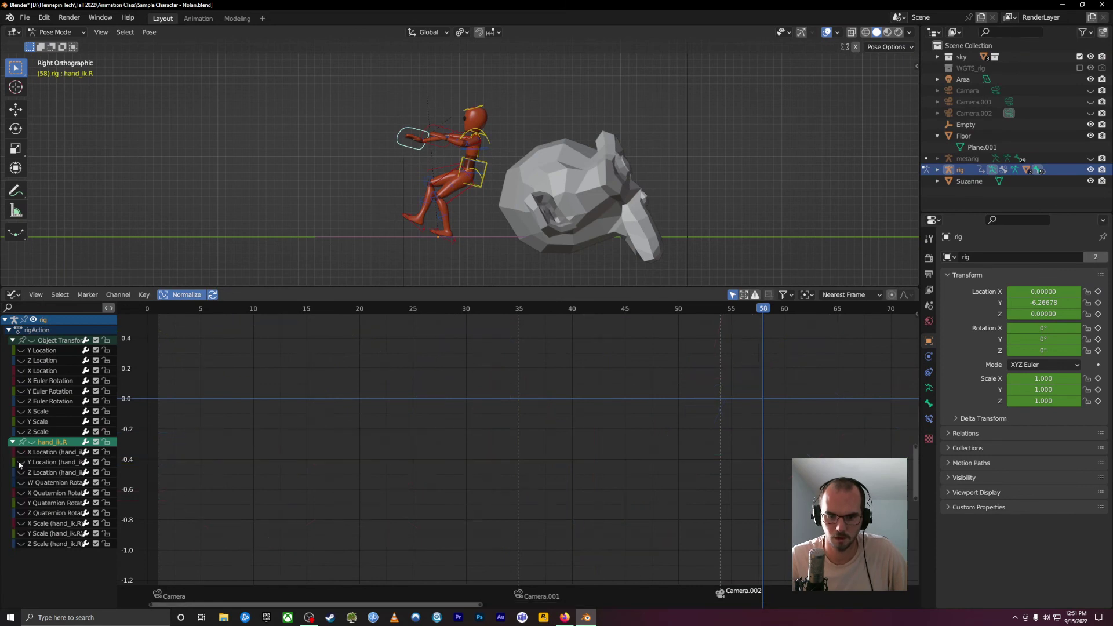
{"action": "left_click", "coordinate": [21, 462]}
{"action": "scroll", "coordinate": [611, 430], "scroll_direction": "down", "scroll_amount": 6}
{"action": "middle_click_drag", "start_coordinate": [705, 351], "coordinate": [612, 384]}
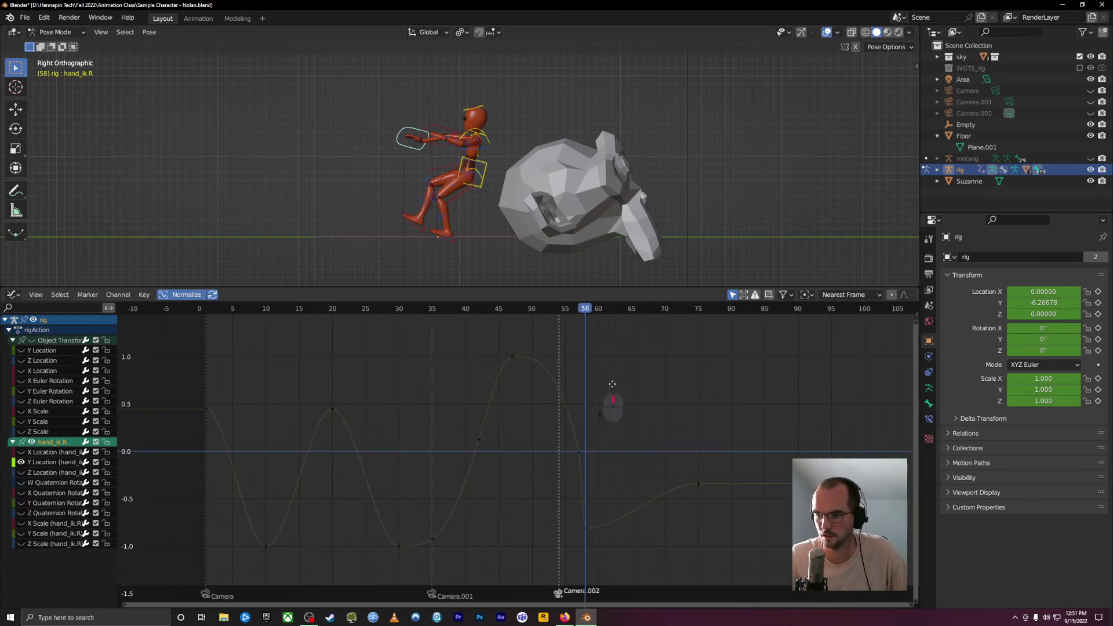
- Delete the frame 58 keyframe from the right hand's Y Location curve and scrub the landing to frame 69
{"action": "left_click_drag", "start_coordinate": [586, 307], "coordinate": [604, 312]}
{"action": "left_click_drag", "start_coordinate": [596, 566], "coordinate": [572, 522]}
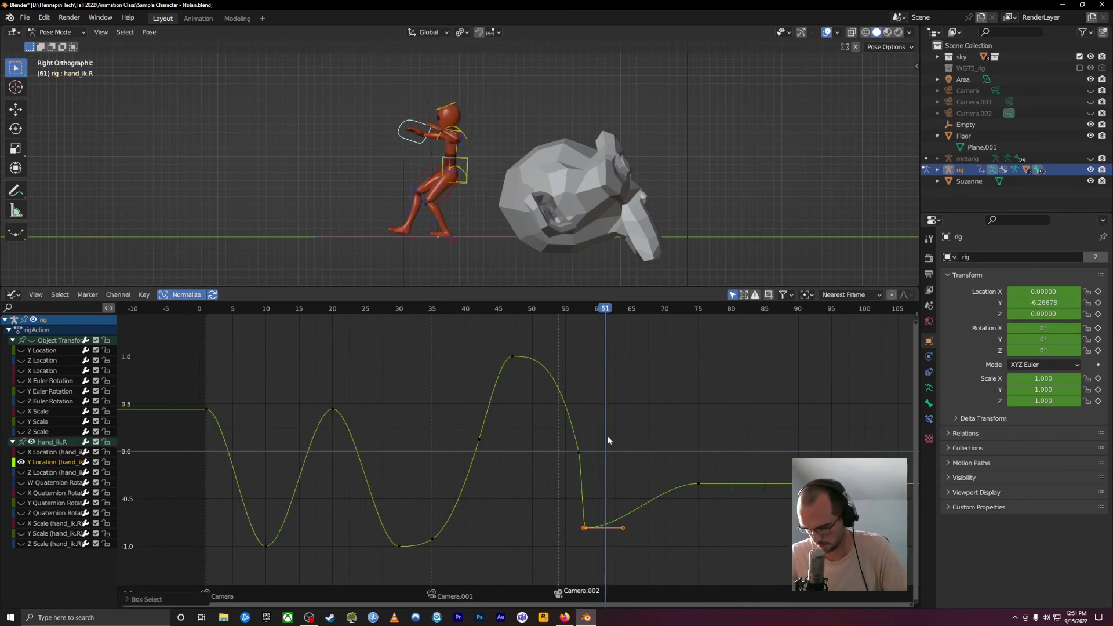
{"action": "key", "text": "Delete"}
{"action": "left_click_drag", "start_coordinate": [568, 313], "coordinate": [658, 371]}
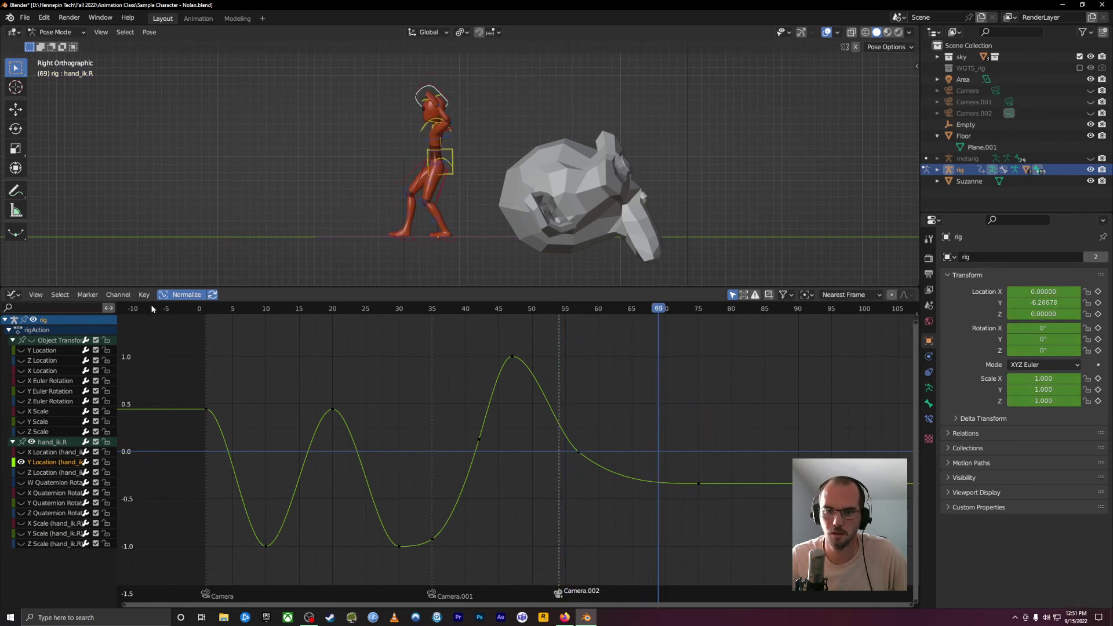
- Enlarge the 3D viewport and play the whole animation through the scene cameras from frame 0
{"action": "middle_click_drag", "start_coordinate": [483, 105], "coordinate": [510, 172]}
{"action": "key", "text": "KP_0"}
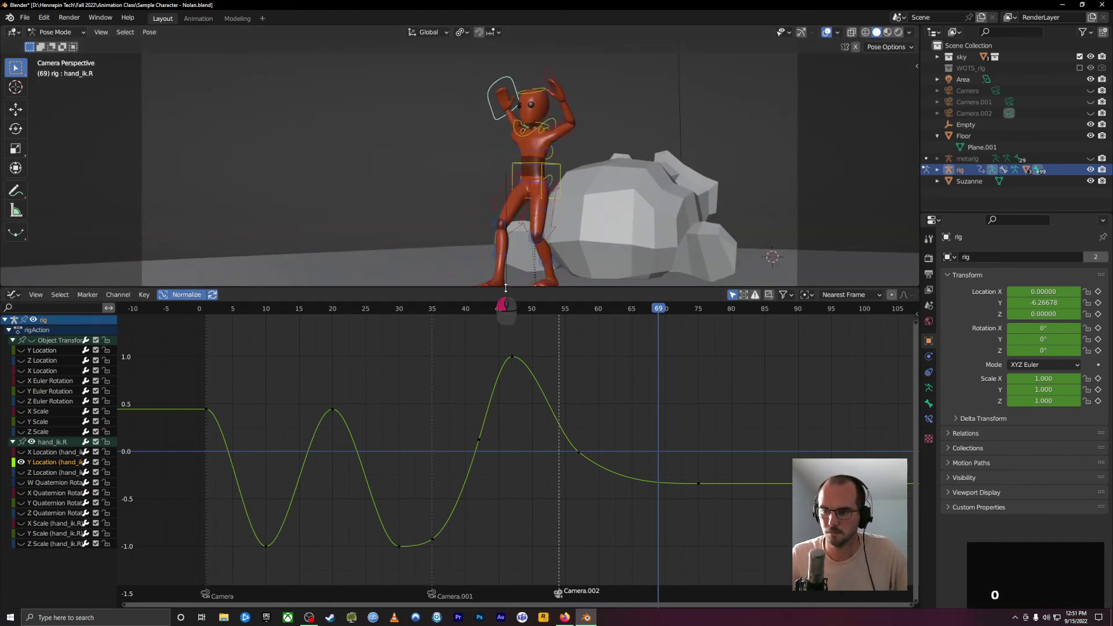
{"action": "left_click_drag", "start_coordinate": [505, 288], "coordinate": [493, 474]}
{"action": "left_click", "coordinate": [182, 498]}
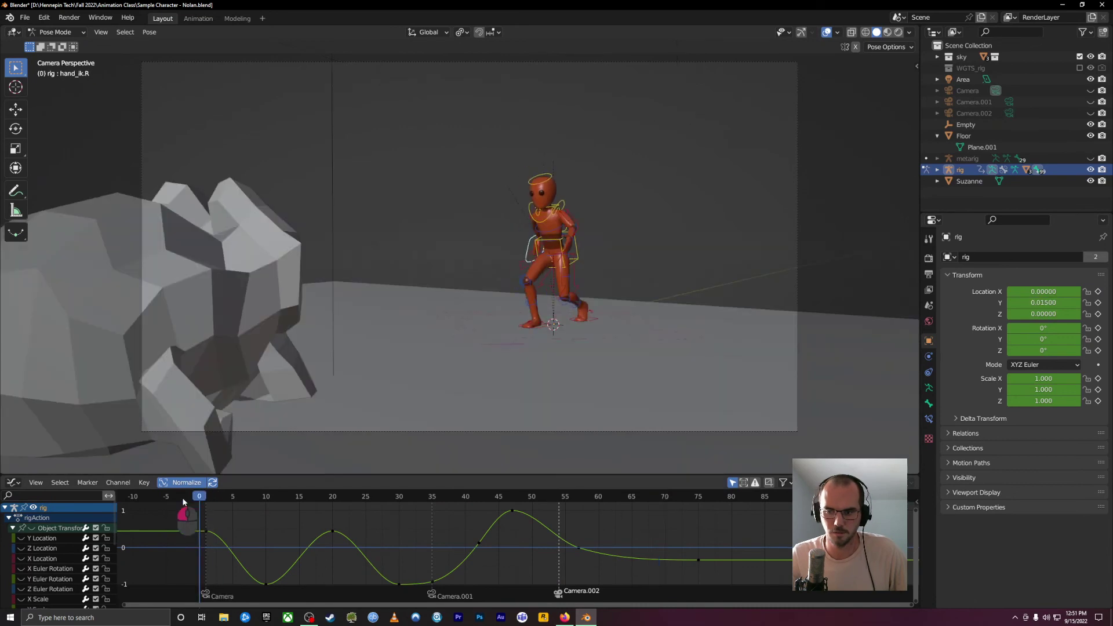
{"action": "key", "text": "space"}
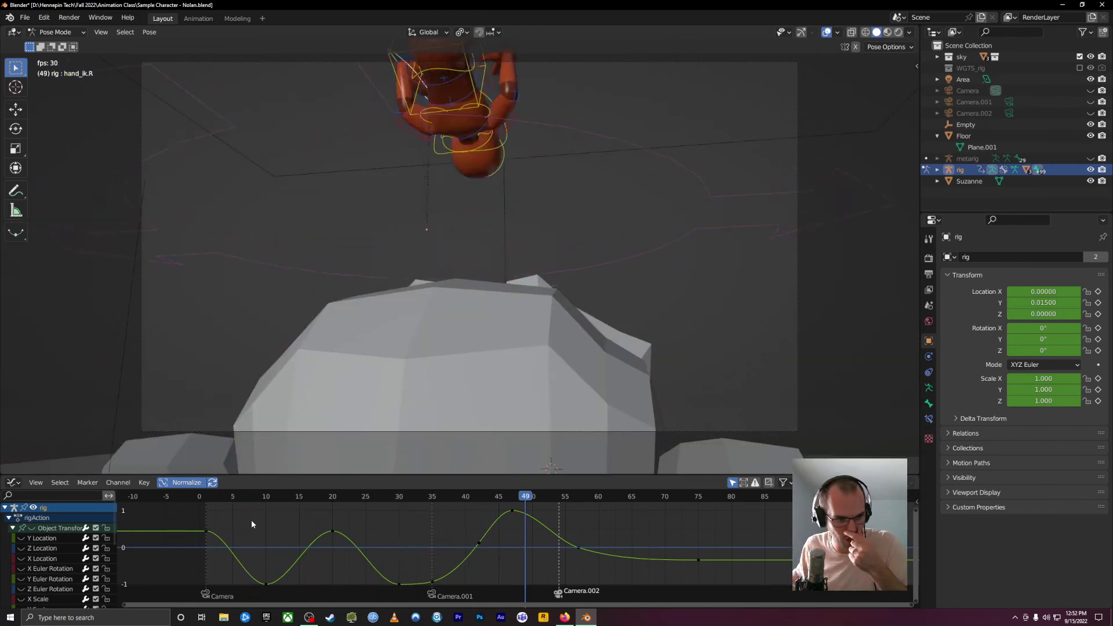
{"action": "key", "text": "space"}
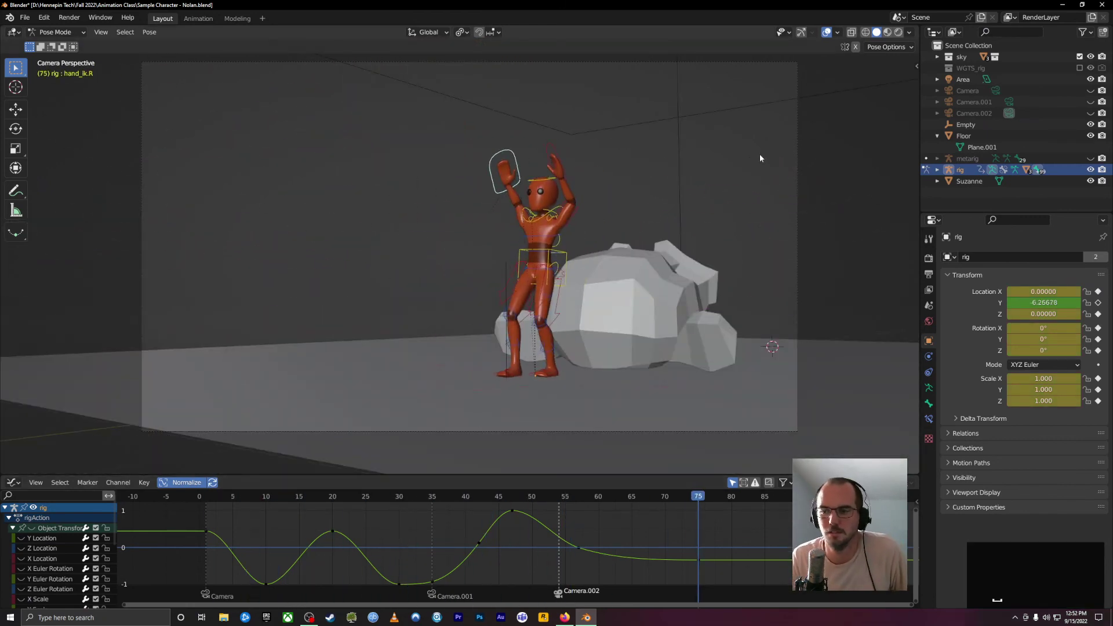
- Examine the walk's stride in the right side view, stopping at frame 9
{"action": "middle_click_drag", "start_coordinate": [645, 252], "coordinate": [612, 237]}
{"action": "mouse_move", "coordinate": [255, 496]}
{"action": "left_mouse_down"}
{"action": "mouse_move", "coordinate": [185, 508]}
{"action": "mouse_move", "coordinate": [246, 513]}
{"action": "left_mouse_up"}
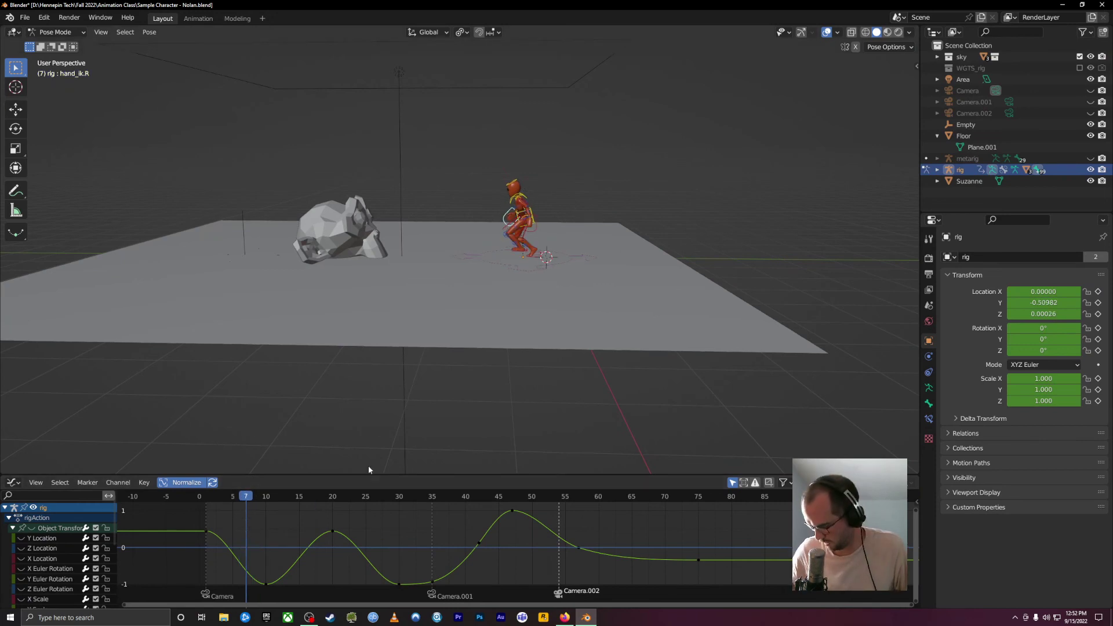
{"action": "key", "text": "KP_3"}
{"action": "scroll", "coordinate": [645, 262], "scroll_direction": "up", "scroll_amount": 6}
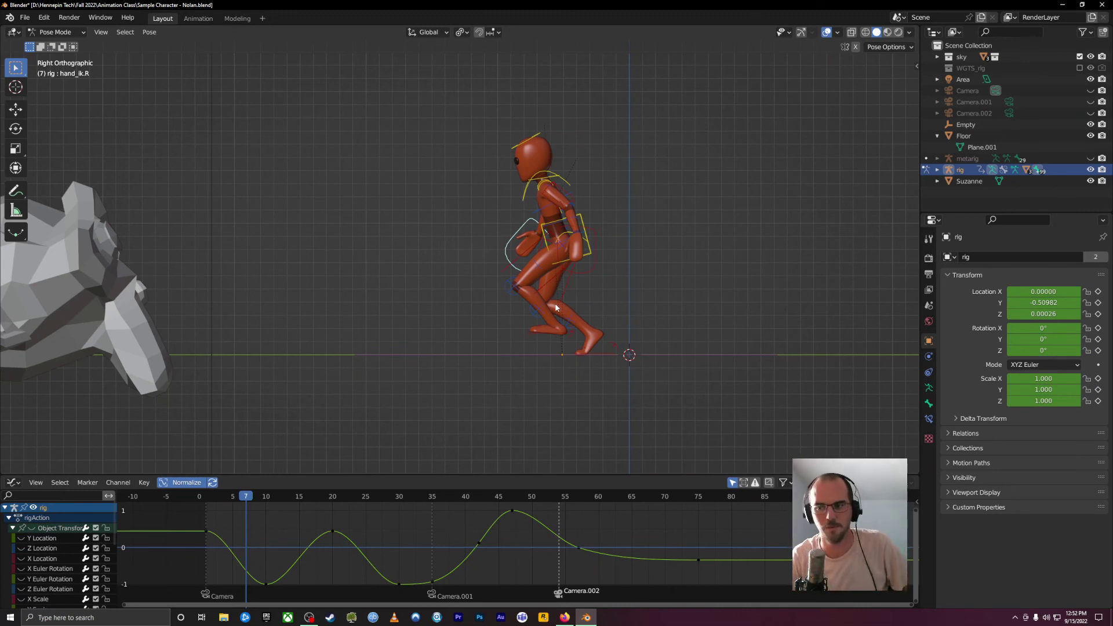
{"action": "left_click_drag", "start_coordinate": [562, 510], "coordinate": [262, 533]}
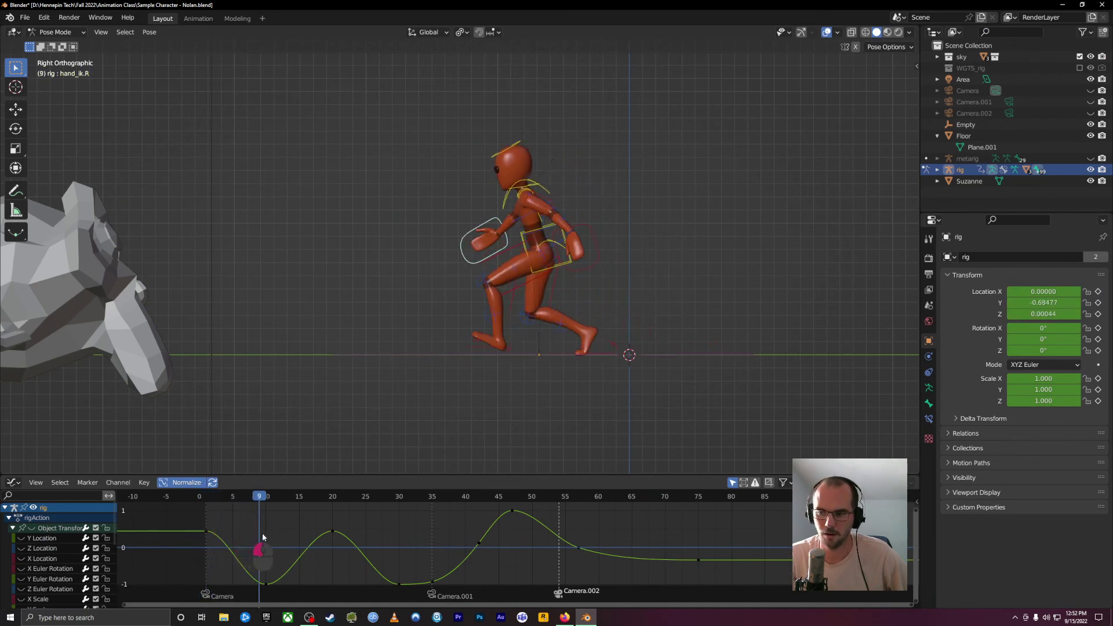
- Try a wider stride at frame 9 by moving the left foot's IK control forward and up and the right foot's backward
{"action": "left_click", "coordinate": [482, 347]}
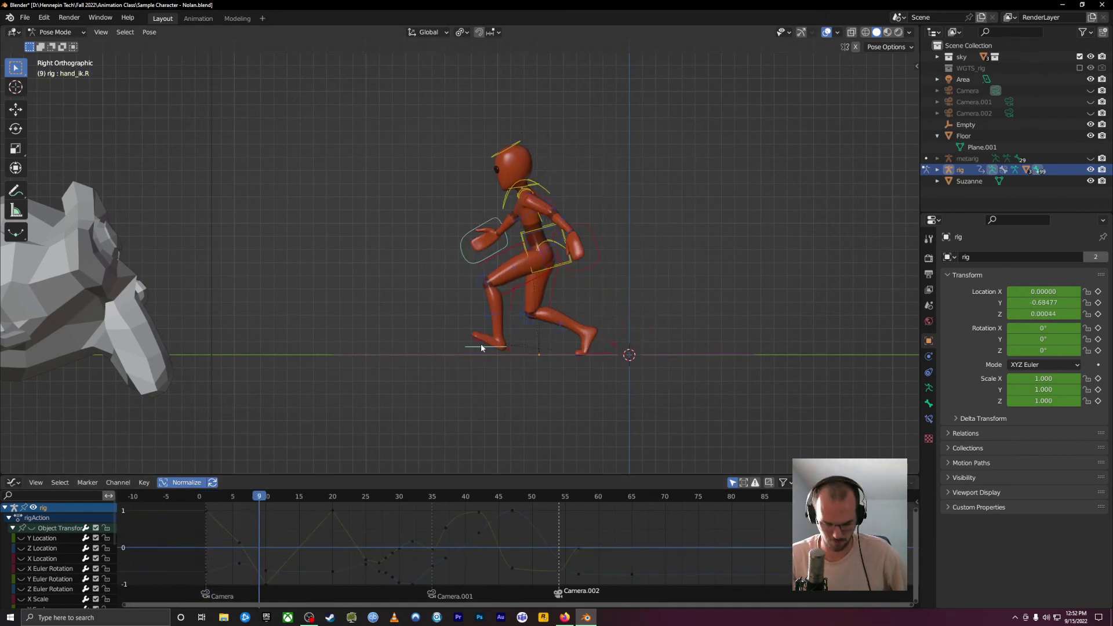
{"action": "key", "text": "g"}
{"action": "left_click", "coordinate": [446, 322]}
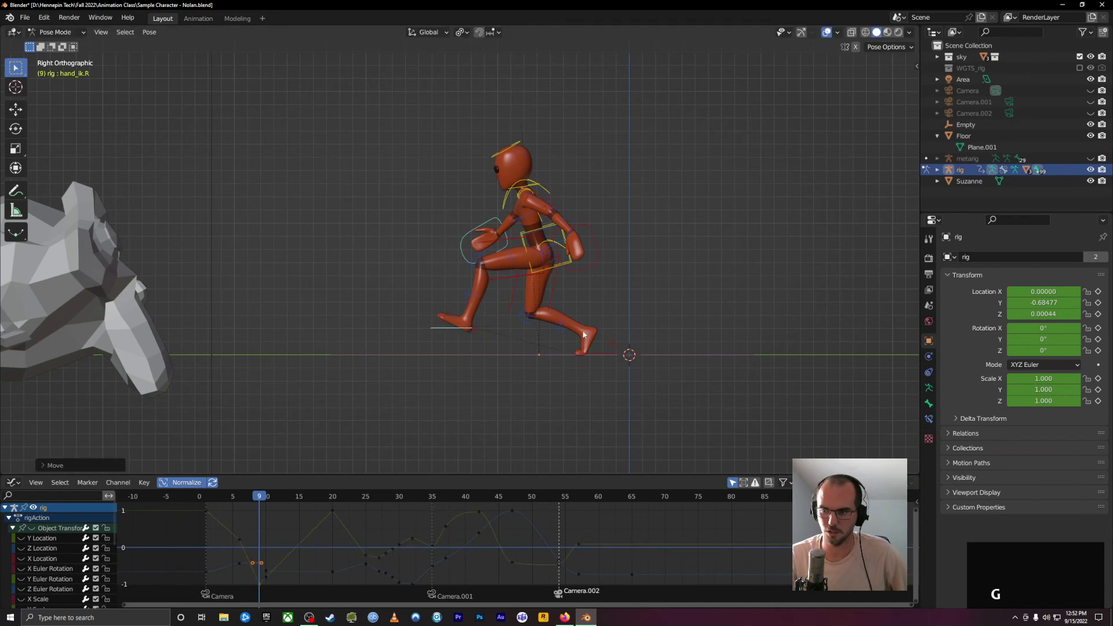
{"action": "left_click", "coordinate": [596, 349]}
{"action": "key", "text": "g"}
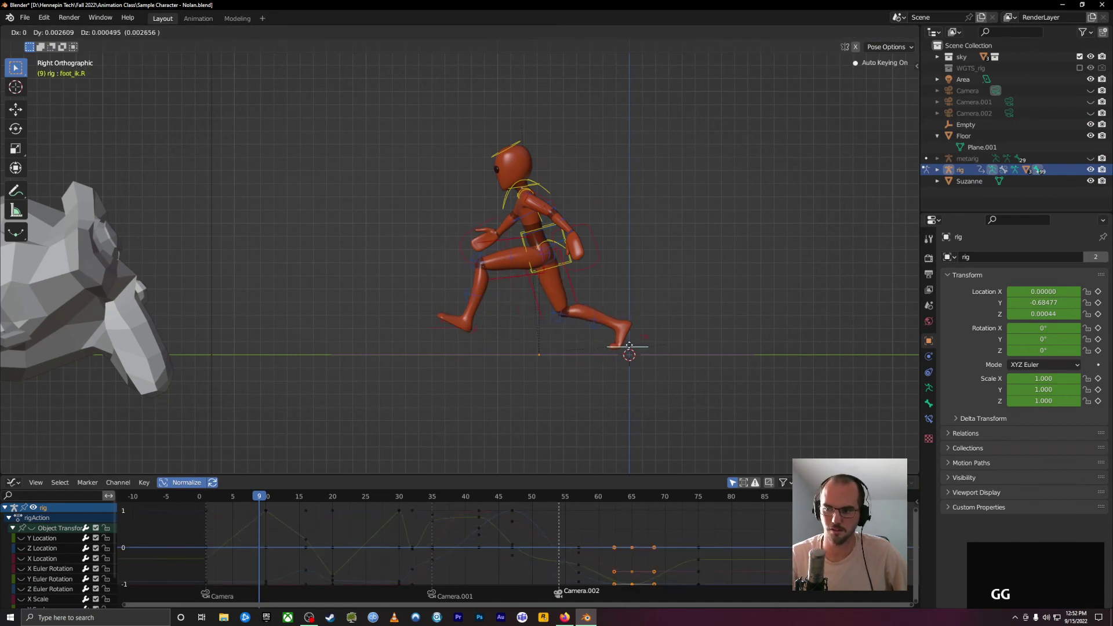
{"action": "left_click", "coordinate": [629, 345]}
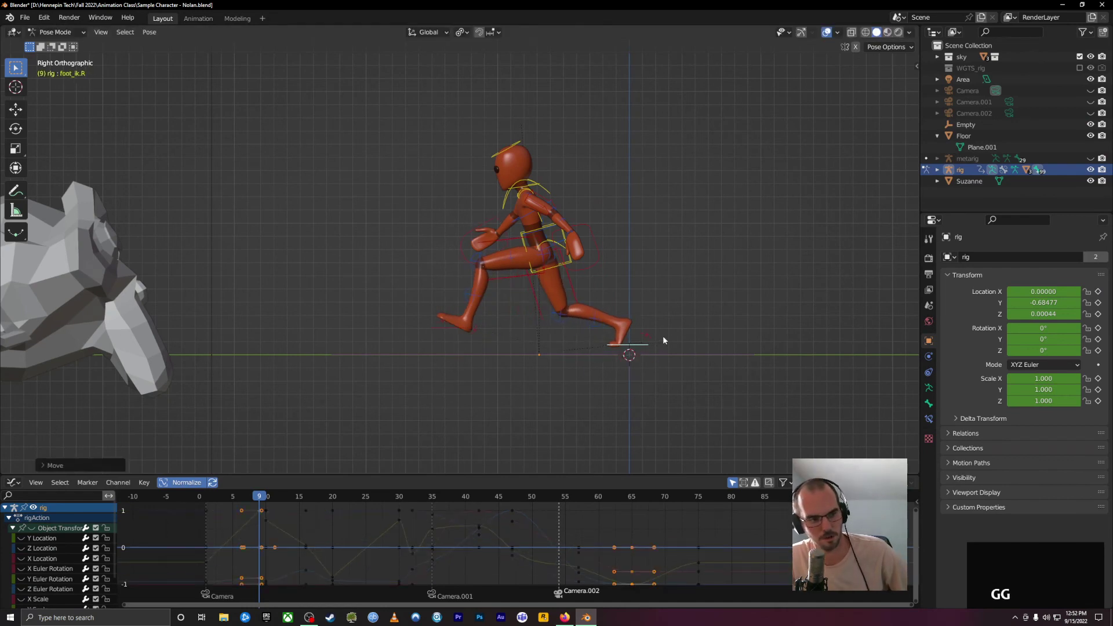
- Undo both foot control moves at frame 9
{"action": "key", "text": "ctrl+z"}
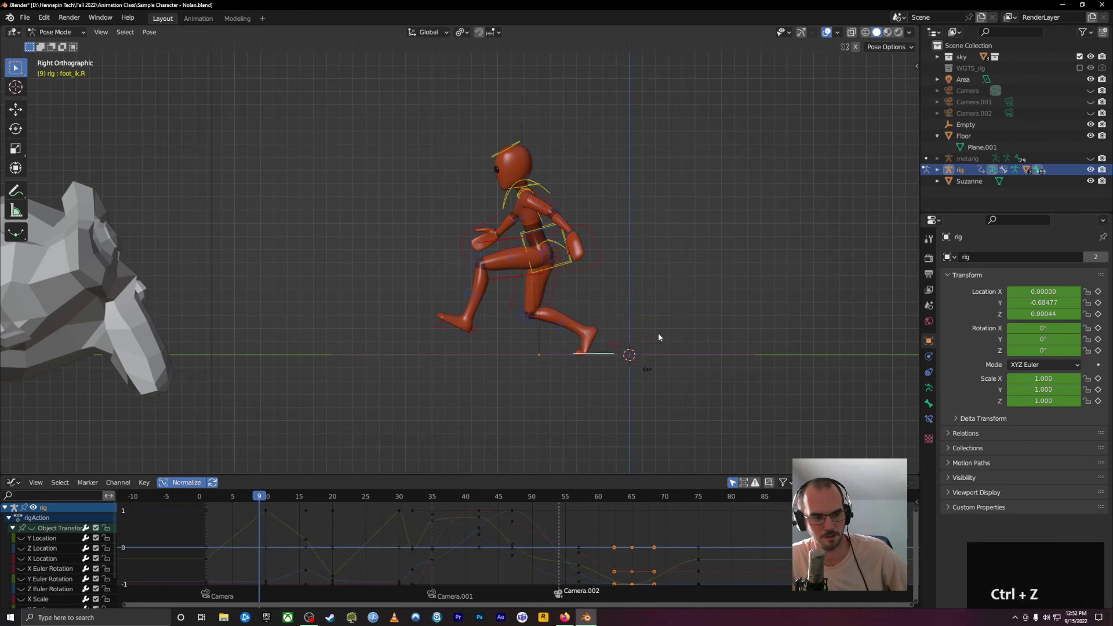
{"action": "key", "text": "ctrl+z"}
{"action": "key", "text": "ctrl+z"}
{"action": "key", "text": "ctrl+z"}
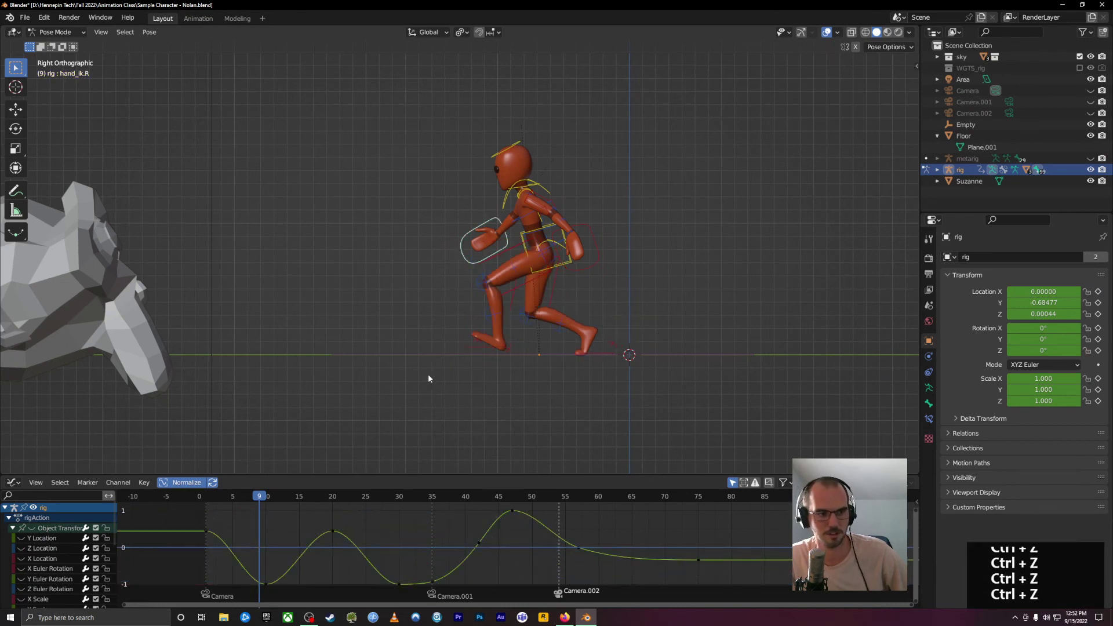
{"action": "left_click", "coordinate": [353, 498]}
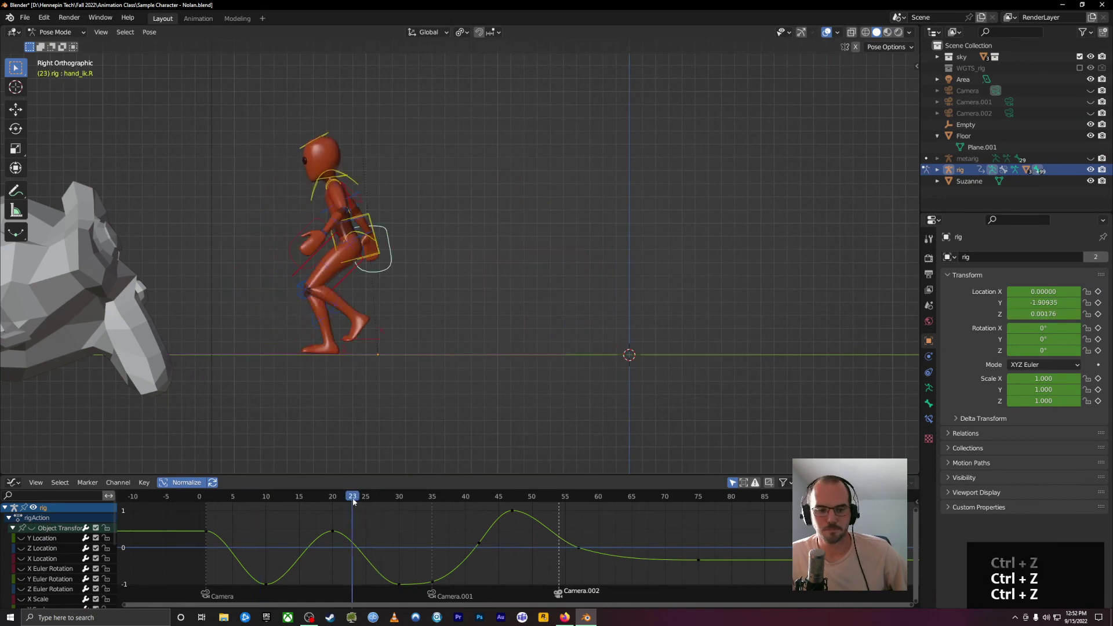
{"action": "left_click", "coordinate": [309, 617]}
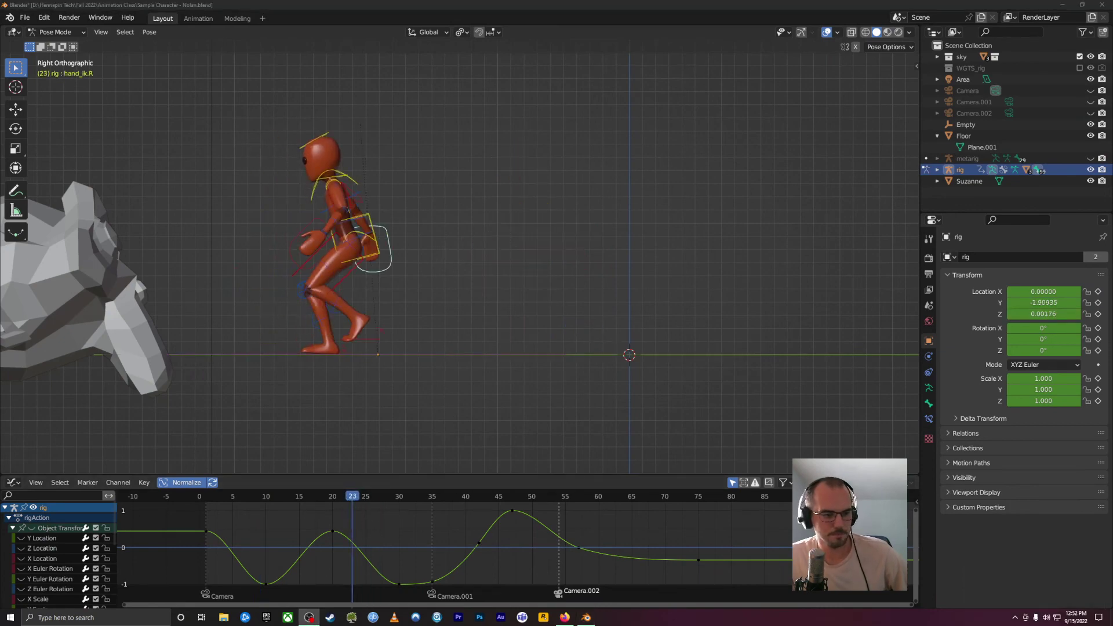